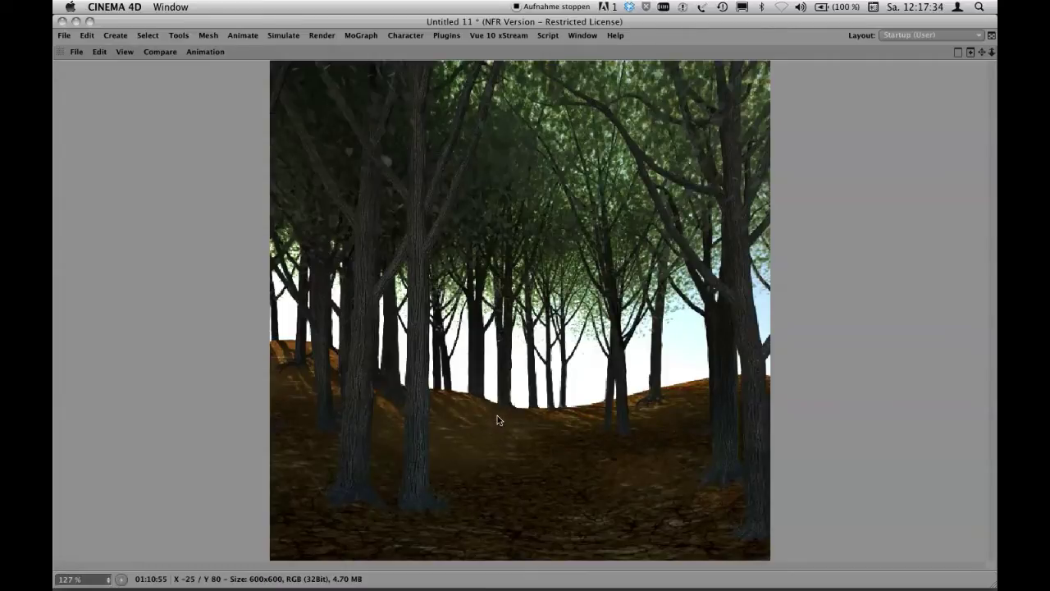
Leave the full-screen Picture Viewer and return to the Perspective viewport.
{"action": "key", "text": "ctrl+Tab"}
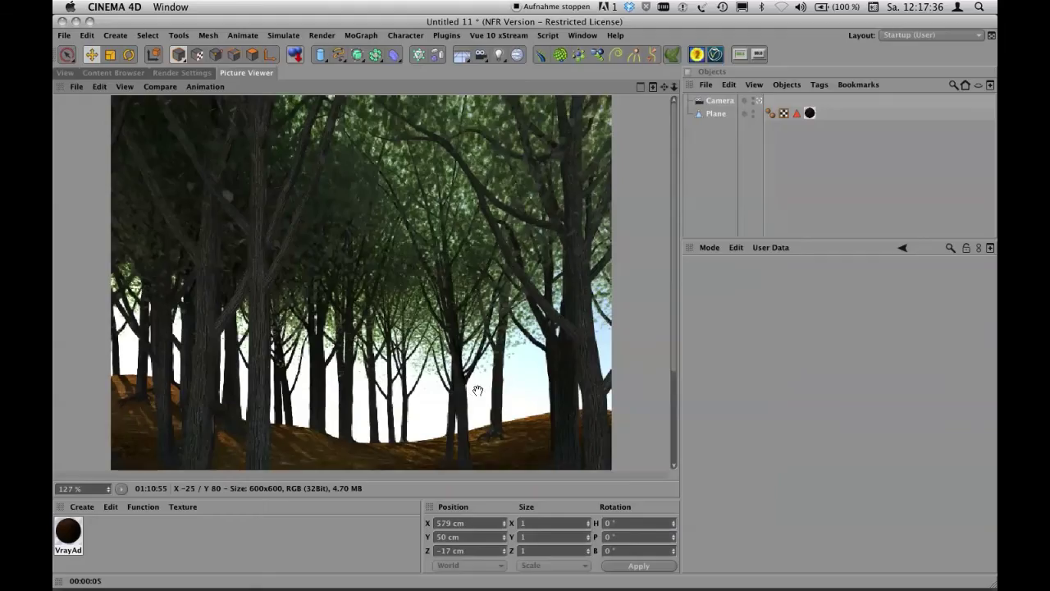
{"action": "left_click", "coordinate": [65, 74]}
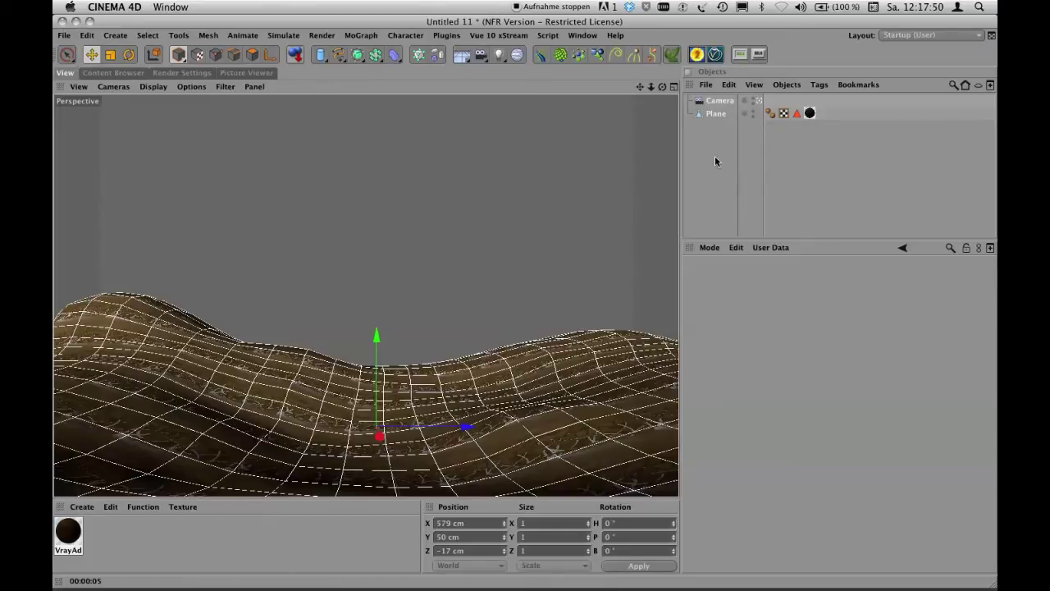
Preview-render the terrain, then pick the Magnet tool on the Plane's points.
{"action": "key", "text": "super+r"}
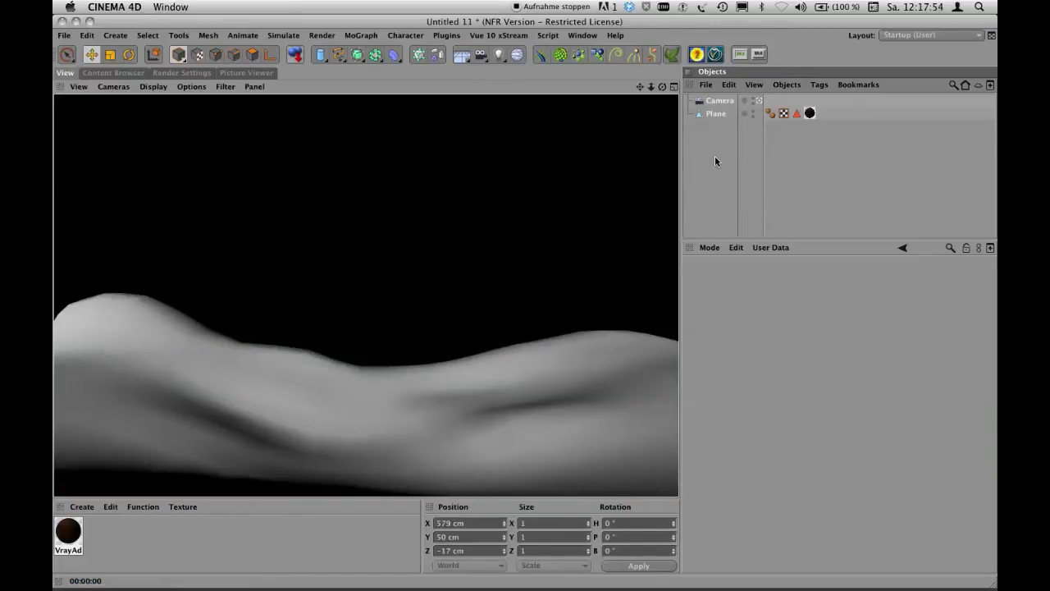
{"action": "left_click", "coordinate": [716, 114]}
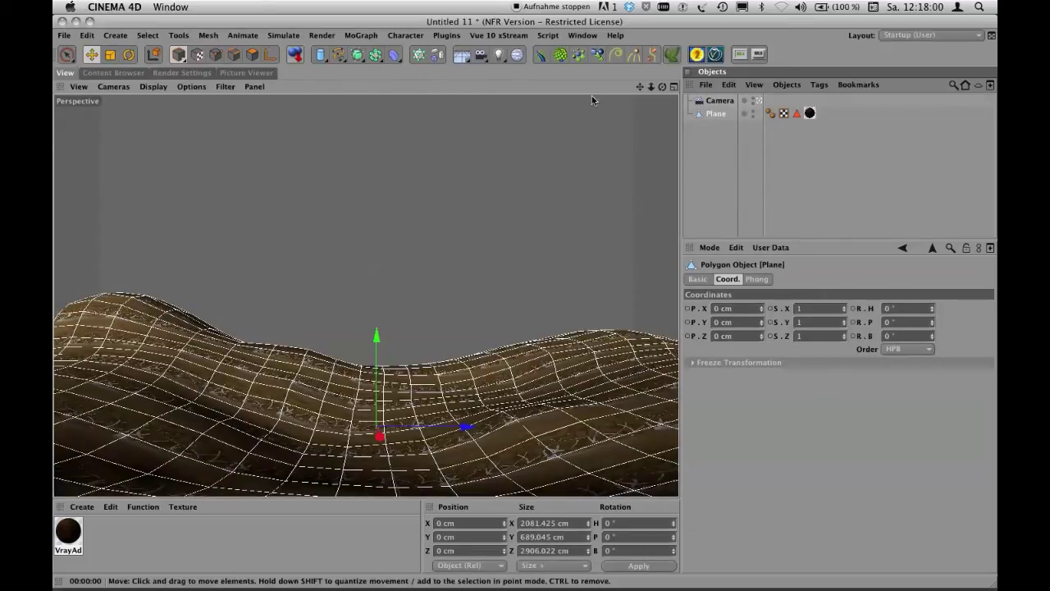
{"action": "left_click", "coordinate": [214, 54]}
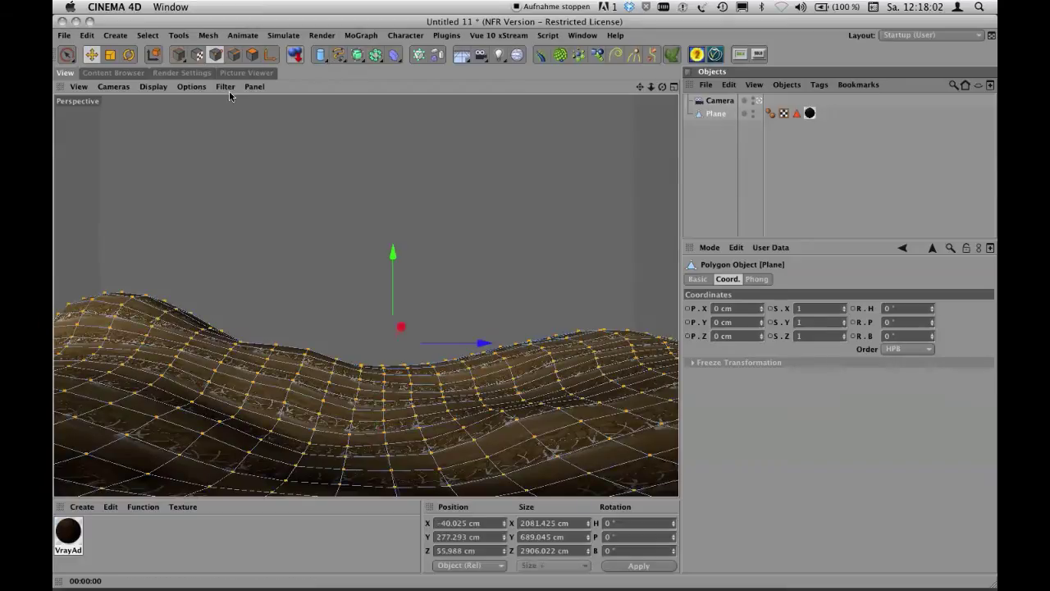
{"action": "right_click", "coordinate": [287, 404]}
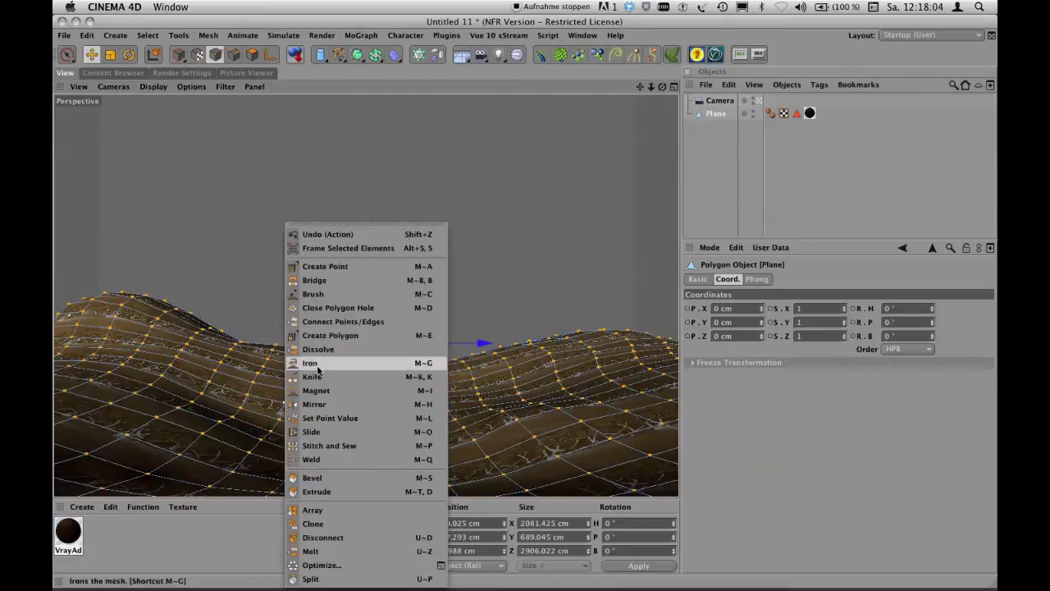
{"action": "left_click", "coordinate": [317, 390]}
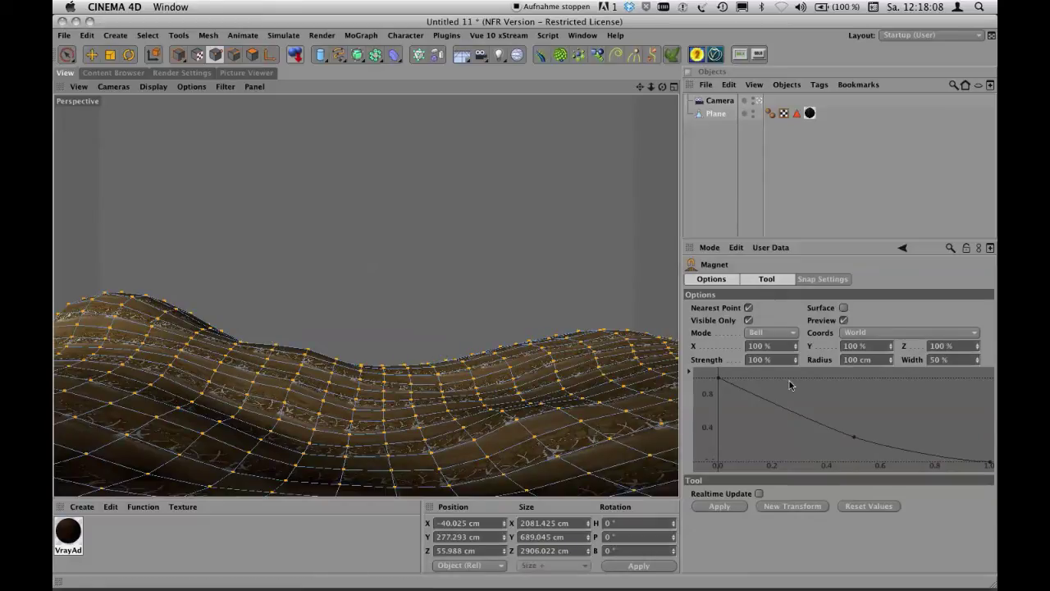
Set the magnet radius to 572 cm, raise the left and right hills, and deselect all.
{"action": "left_click_drag", "start_coordinate": [890, 361], "coordinate": [938, 54]}
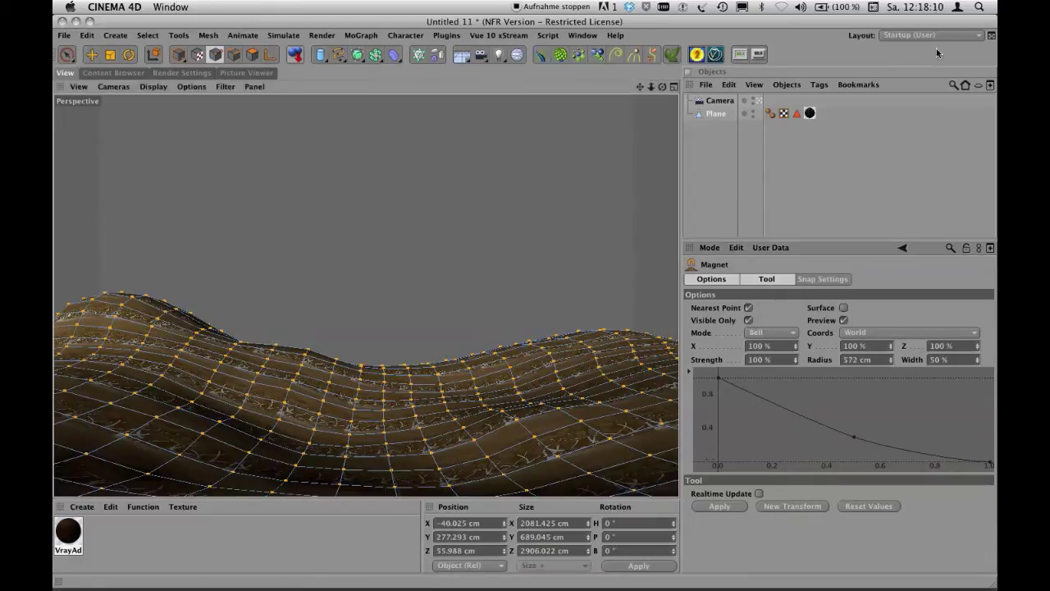
{"action": "left_click_drag", "start_coordinate": [504, 402], "coordinate": [501, 394]}
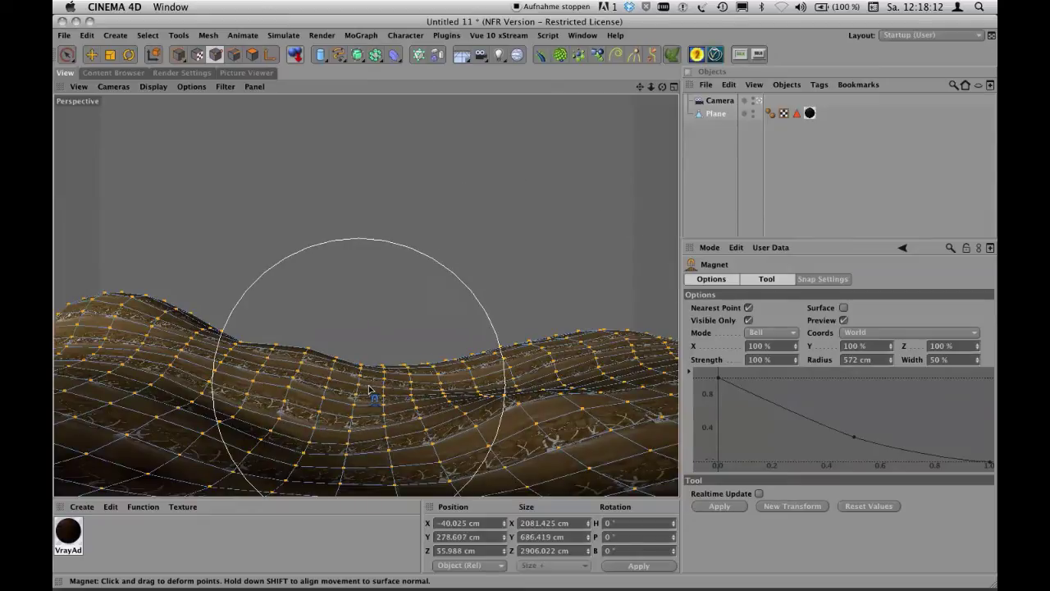
{"action": "left_click_drag", "start_coordinate": [208, 321], "coordinate": [207, 311]}
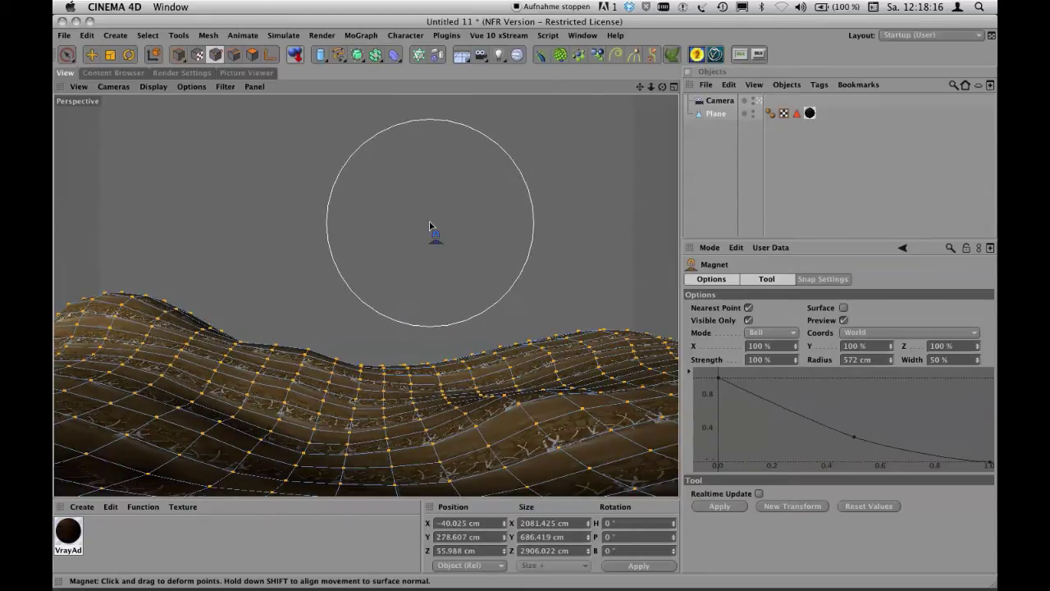
{"action": "key", "text": "super+z"}
{"action": "key", "text": "super+z"}
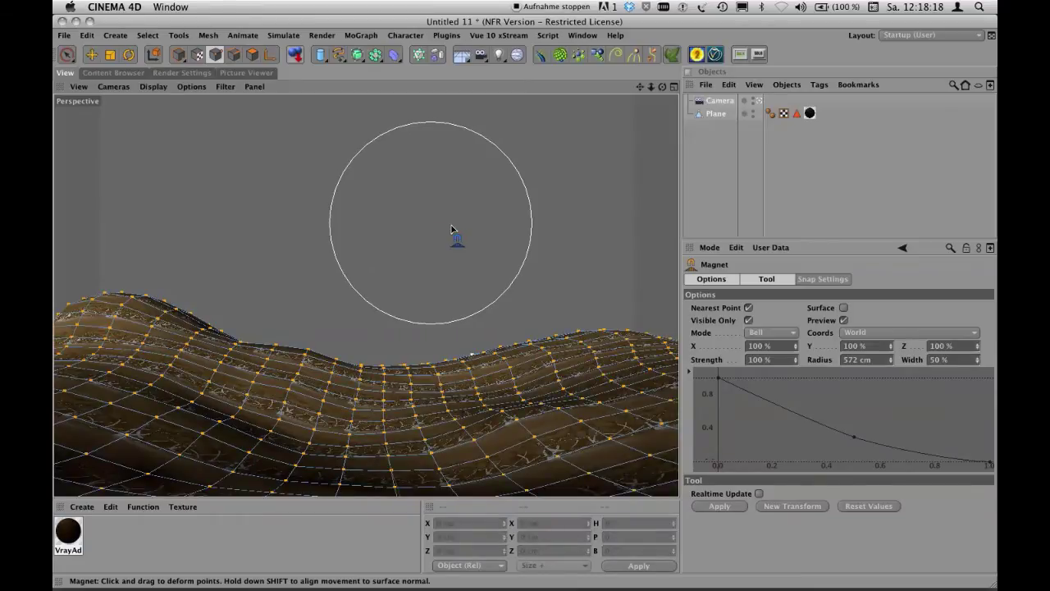
{"action": "left_click", "coordinate": [715, 205]}
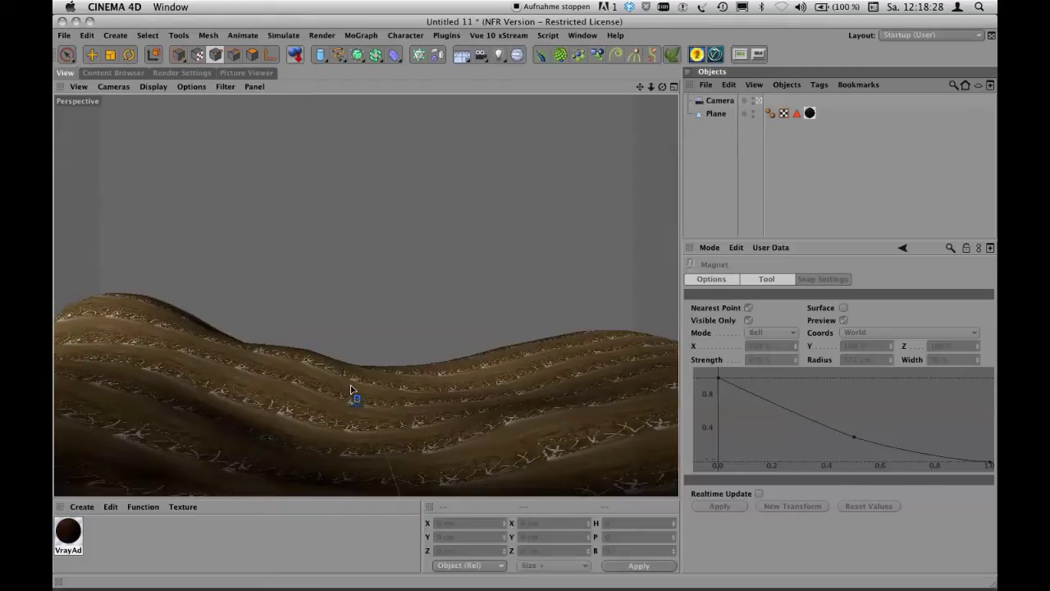
Open the Plane's VrayAdvancedMaterial settings in an enlarged panel, then open Render Settings.
{"action": "left_click", "coordinate": [810, 114]}
{"action": "left_click", "coordinate": [810, 114]}
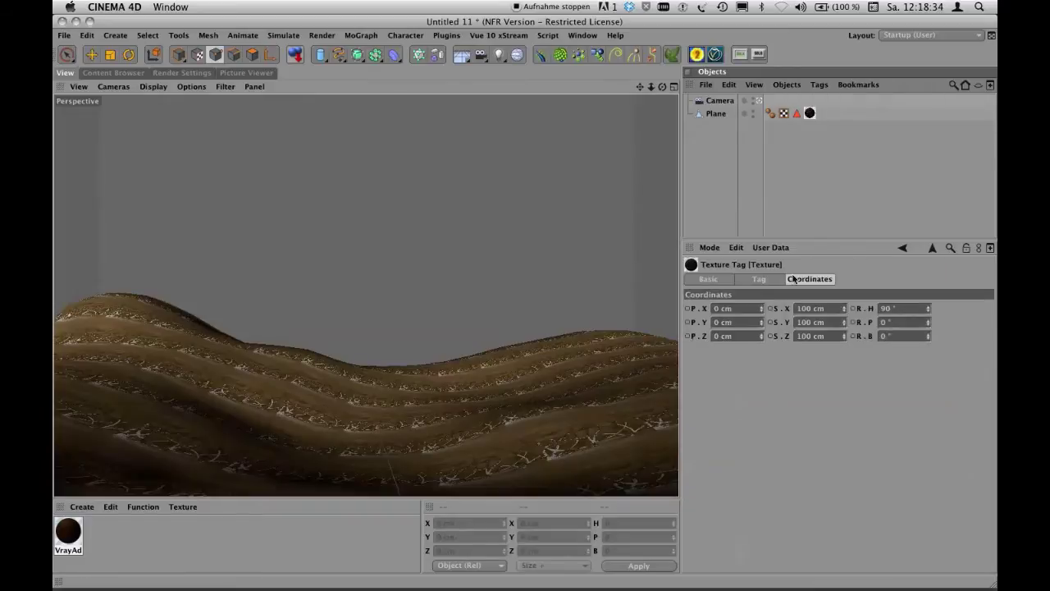
{"action": "double_click", "coordinate": [809, 113]}
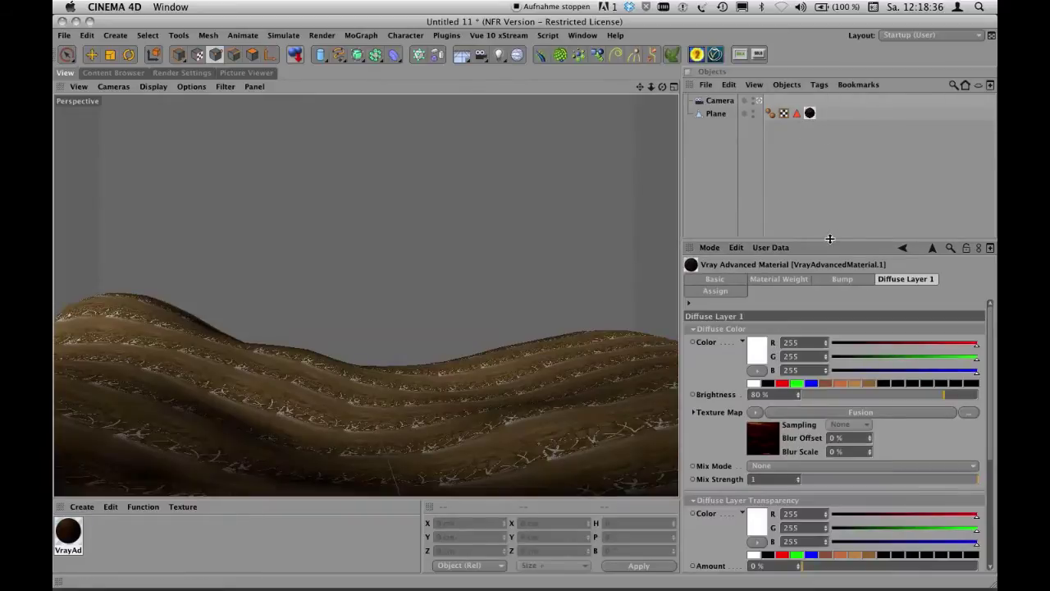
{"action": "left_click_drag", "start_coordinate": [830, 238], "coordinate": [731, 194]}
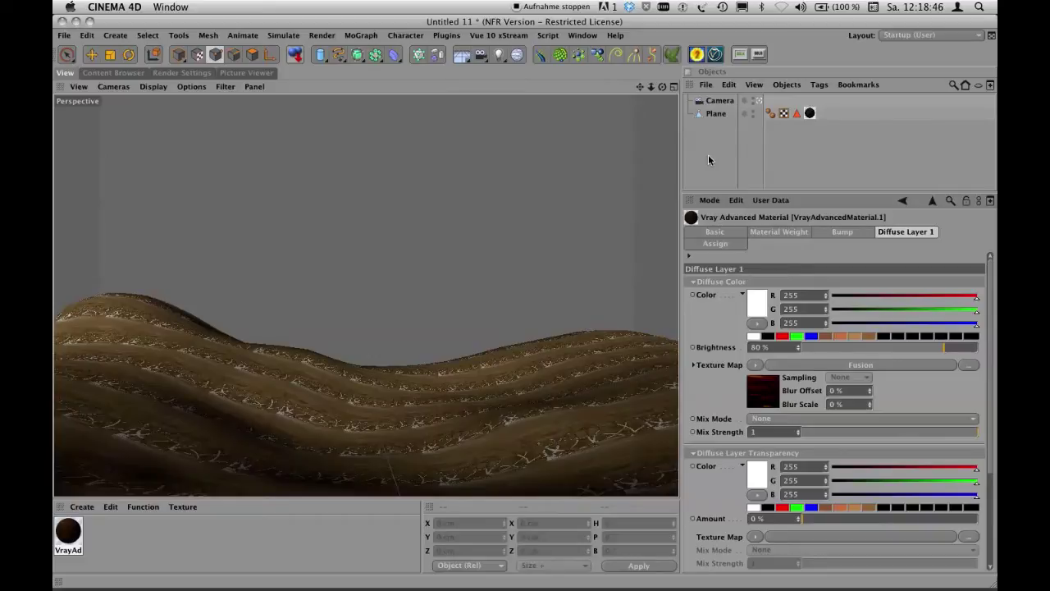
{"action": "key", "text": "super+b"}
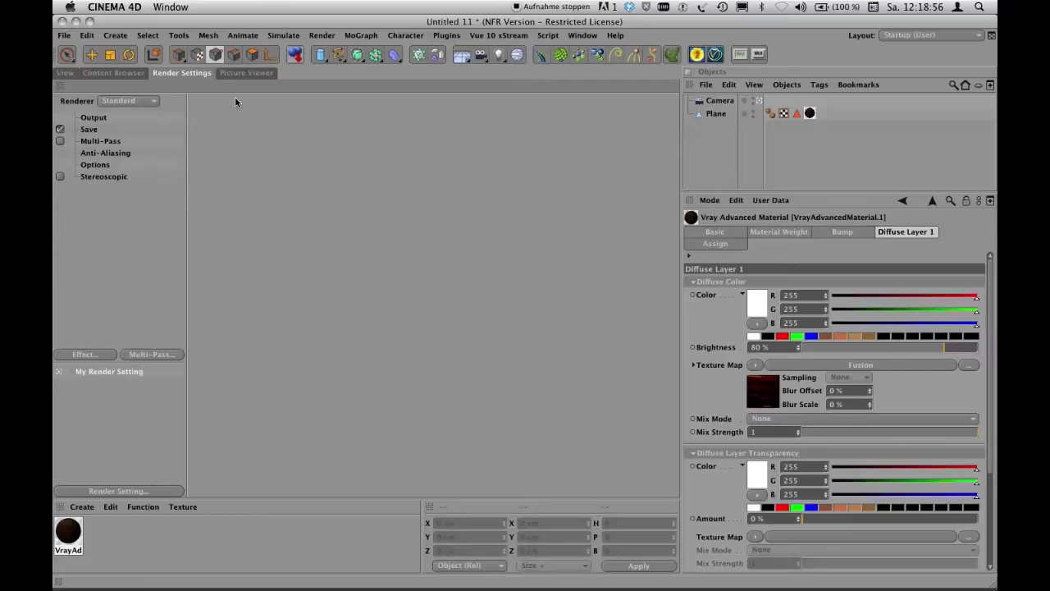
Set the renderer to VrayBridge with GI on, using the 09_IR-BR_very fast outdoor preset.
{"action": "left_click", "coordinate": [127, 101]}
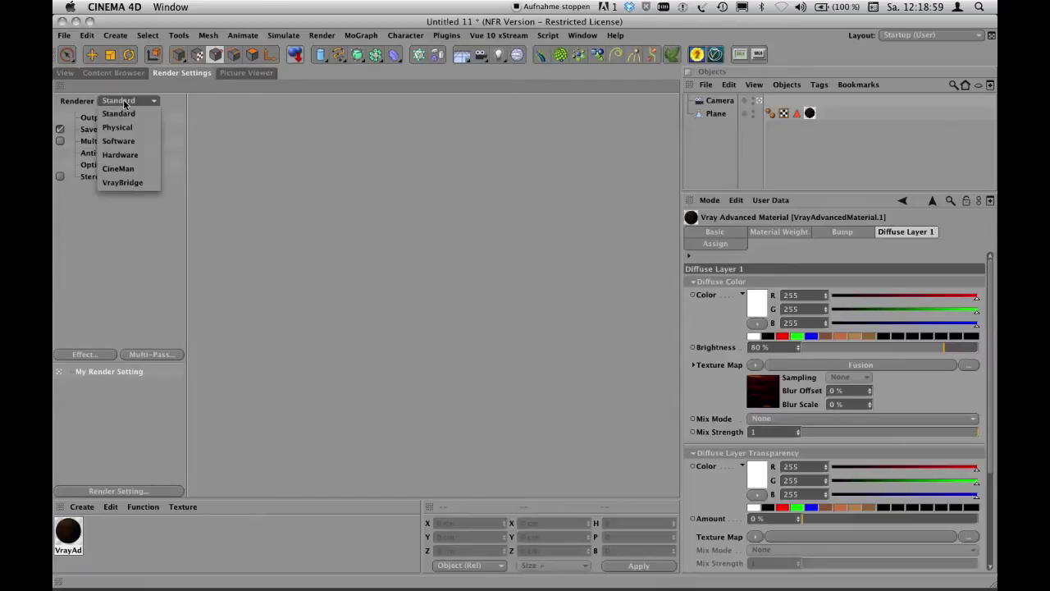
{"action": "left_click", "coordinate": [150, 184]}
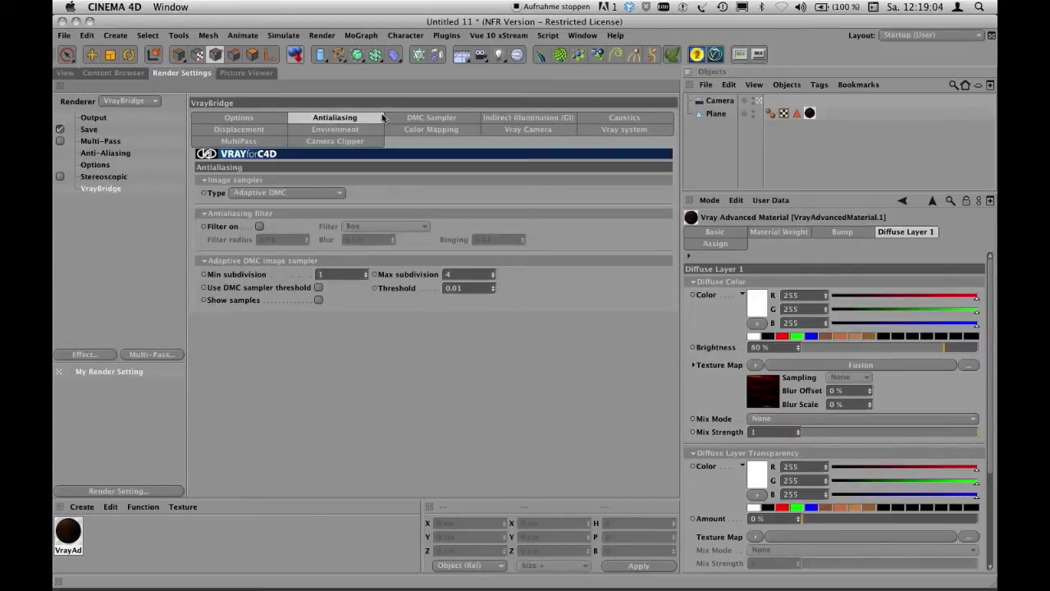
{"action": "left_click", "coordinate": [496, 120]}
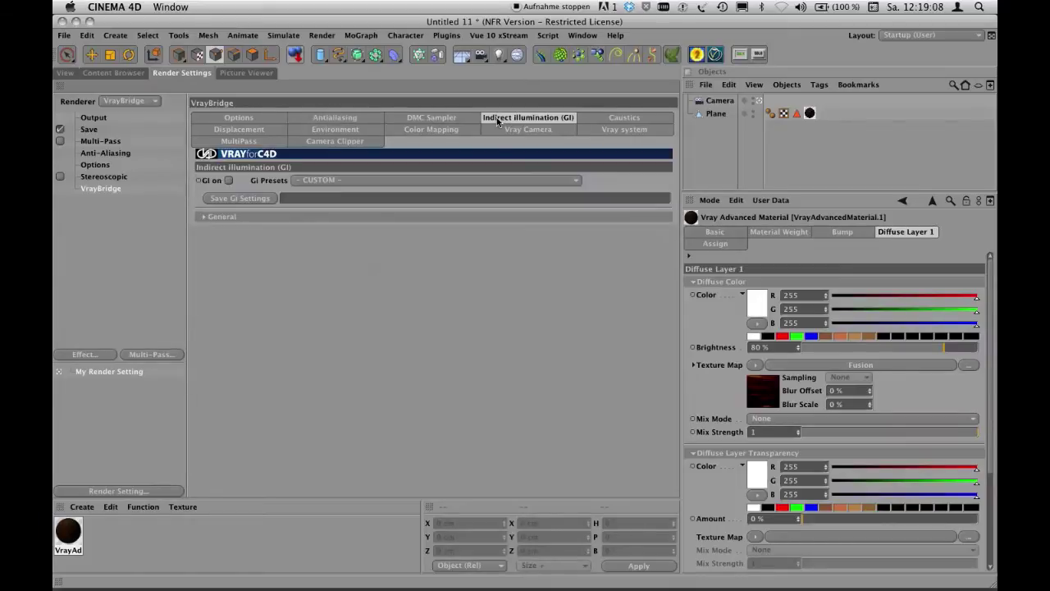
{"action": "left_click", "coordinate": [229, 182]}
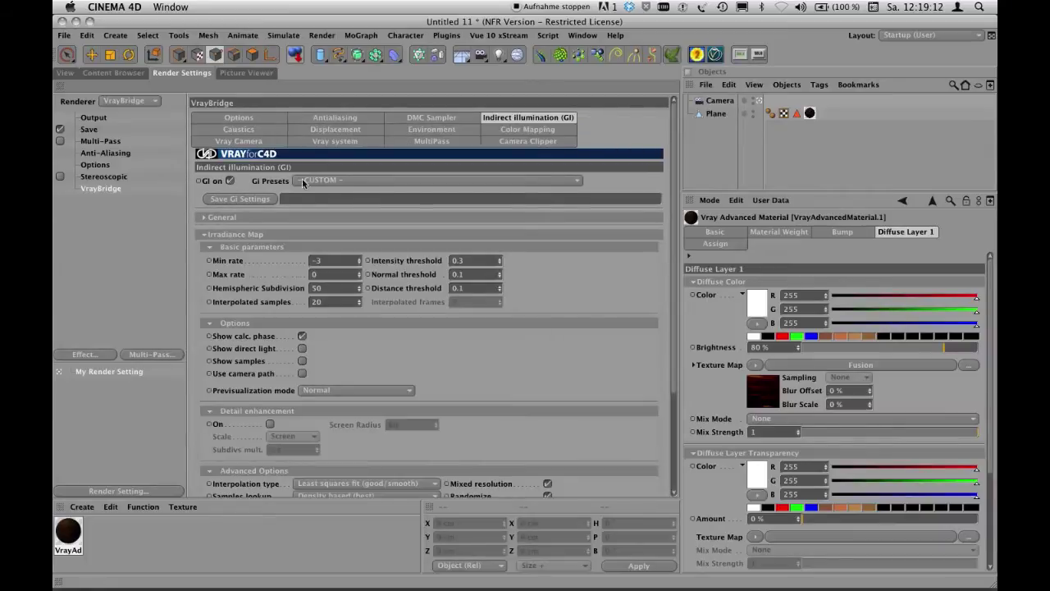
{"action": "left_click", "coordinate": [324, 183]}
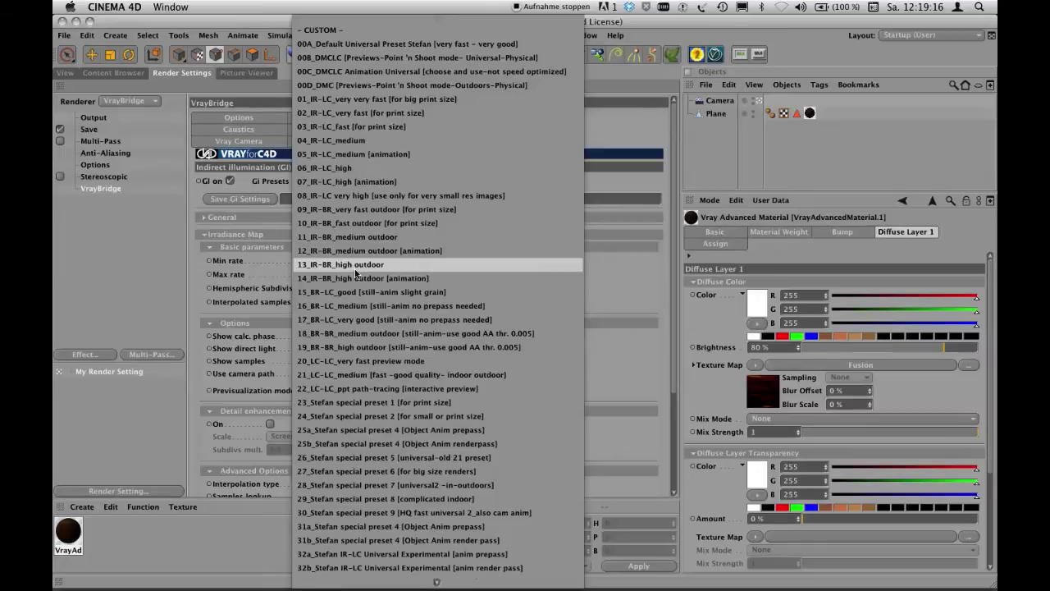
{"action": "left_click", "coordinate": [367, 209]}
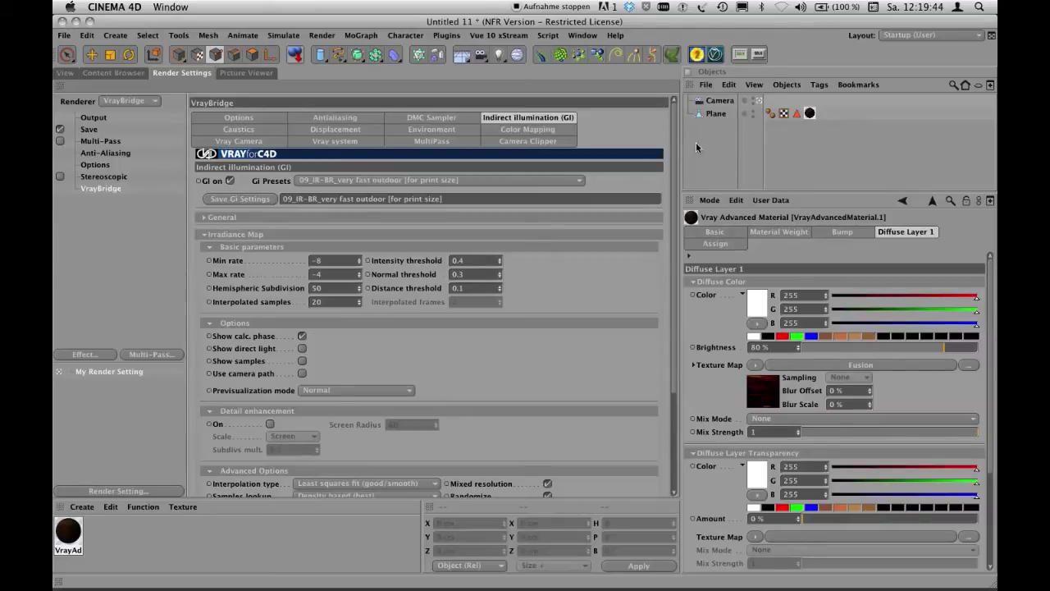
{"action": "left_click", "coordinate": [65, 74]}
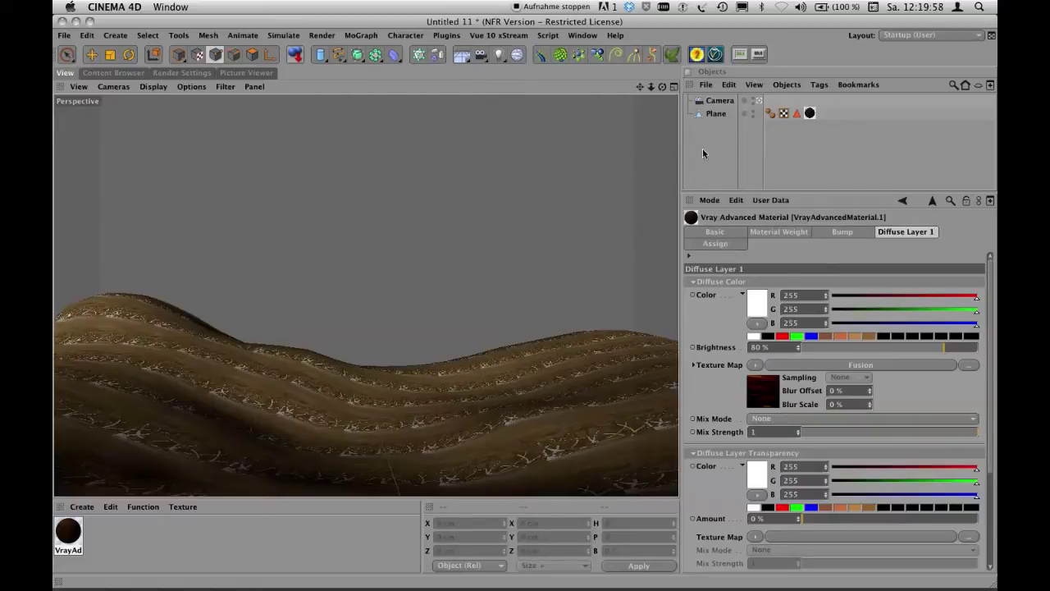
Add a Light to the scene and give it a VrayLight tag.
{"action": "left_click", "coordinate": [498, 55]}
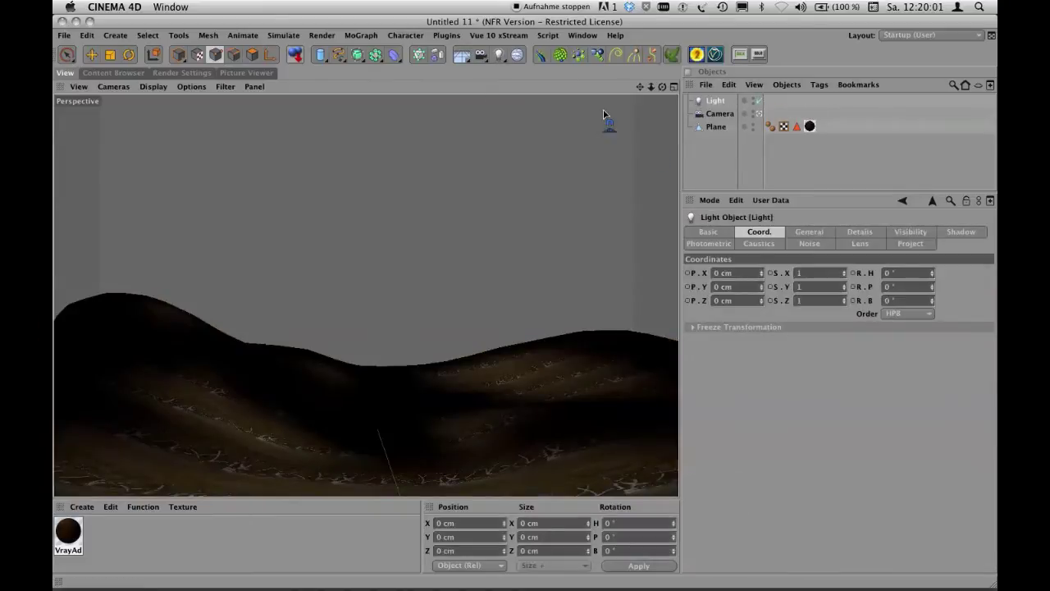
{"action": "right_click", "coordinate": [710, 104]}
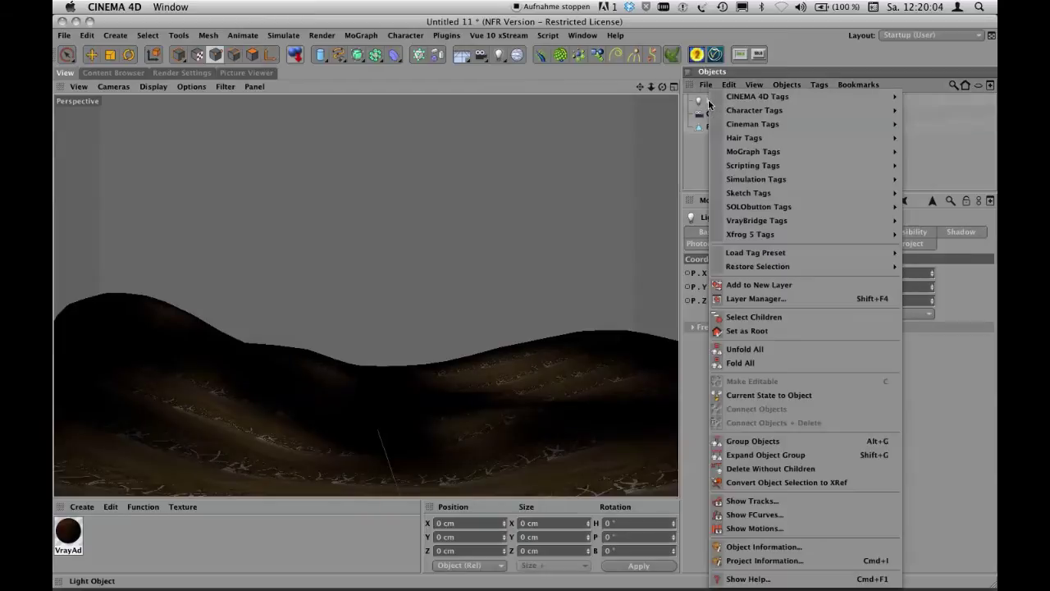
{"action": "mouse_move", "coordinate": [748, 222]}
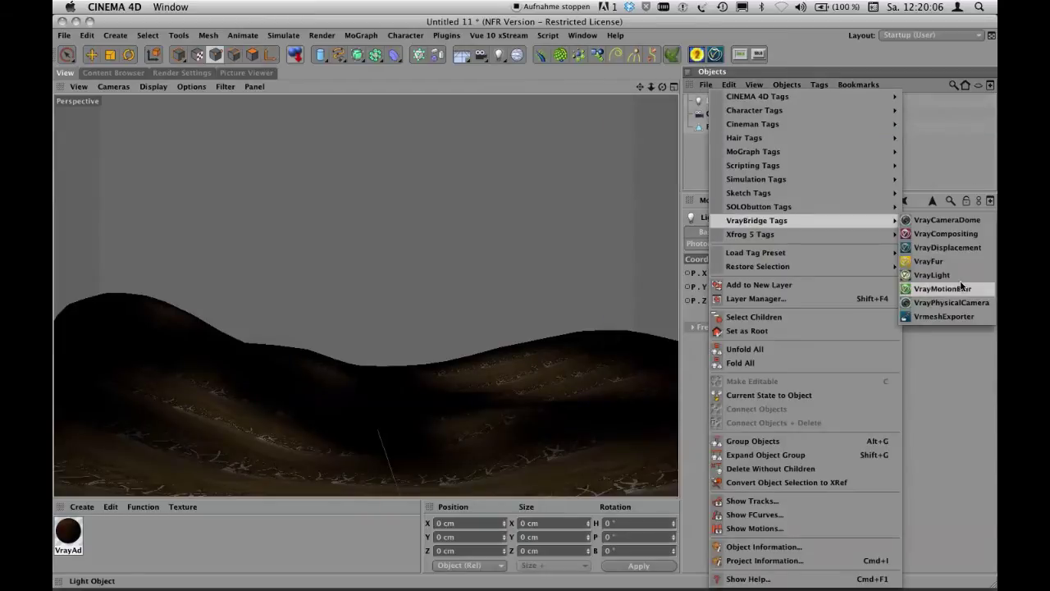
{"action": "left_click", "coordinate": [932, 275]}
{"action": "left_click", "coordinate": [771, 101]}
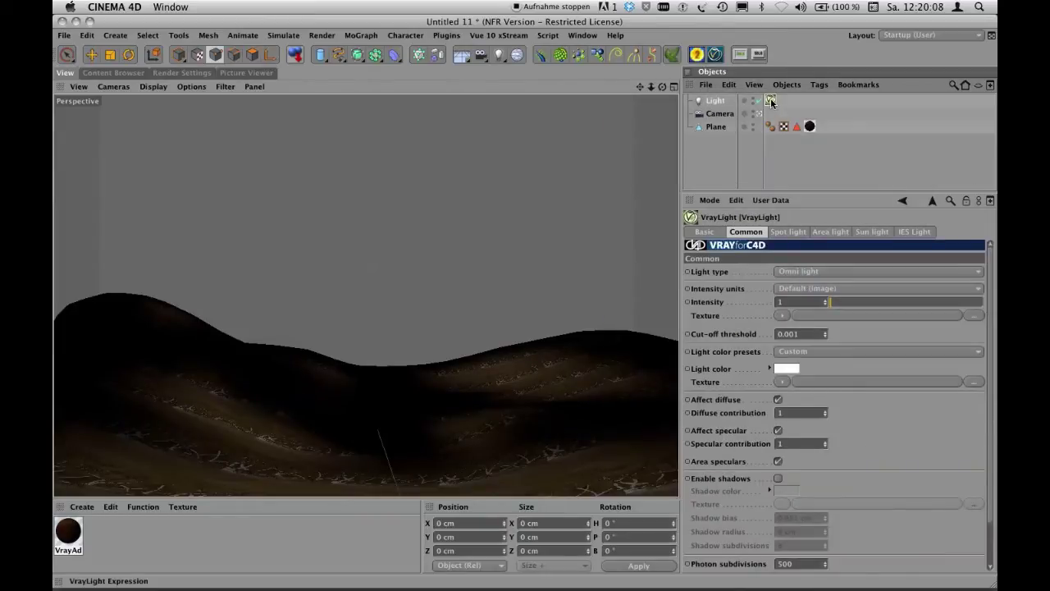
Make the VrayLight an Infinite light with shadows enabled.
{"action": "left_click_drag", "start_coordinate": [812, 192], "coordinate": [807, 119]}
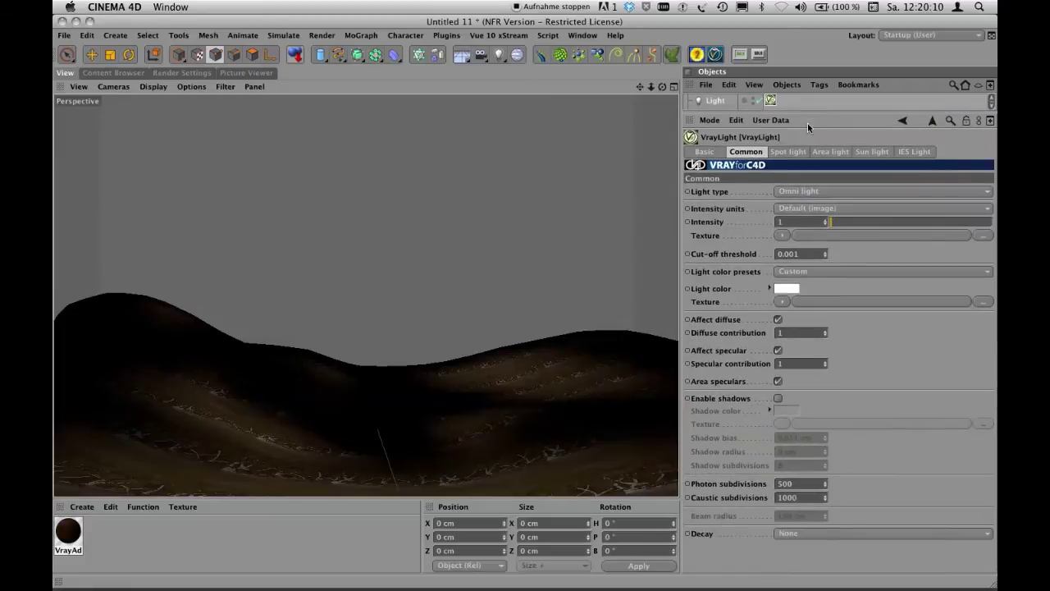
{"action": "left_click", "coordinate": [788, 194]}
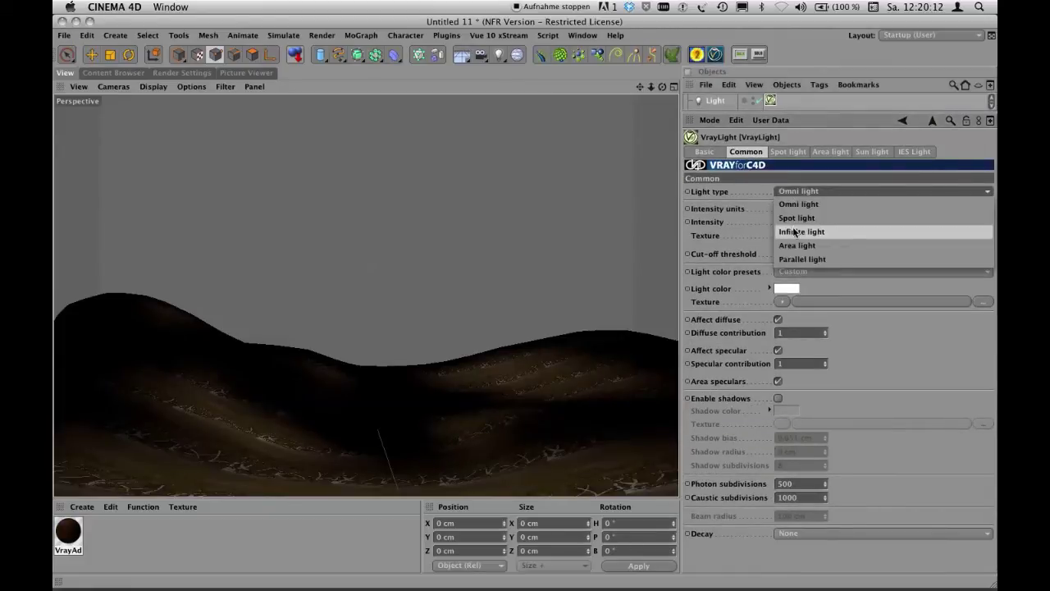
{"action": "left_click", "coordinate": [794, 231]}
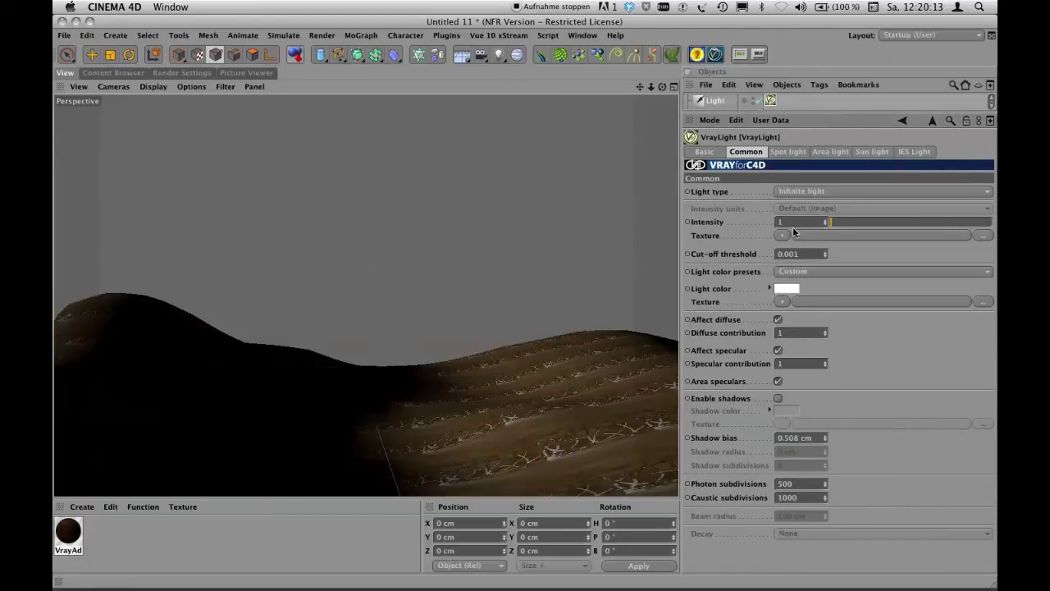
{"action": "left_click", "coordinate": [778, 398]}
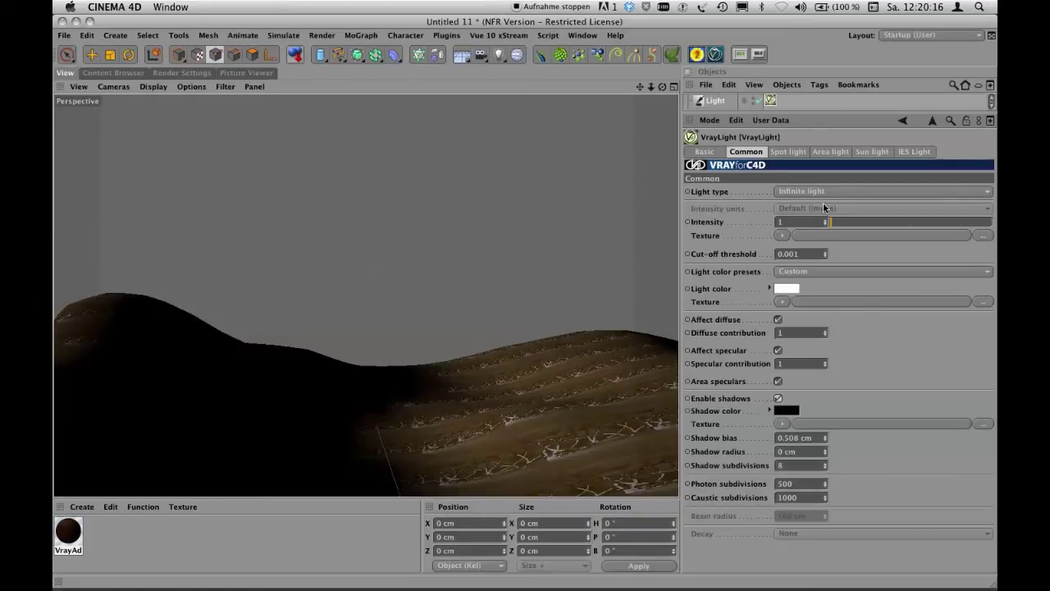
Enable Physical Sun and Physical Sky on the VrayLight and enlarge the object list.
{"action": "left_click", "coordinate": [869, 154]}
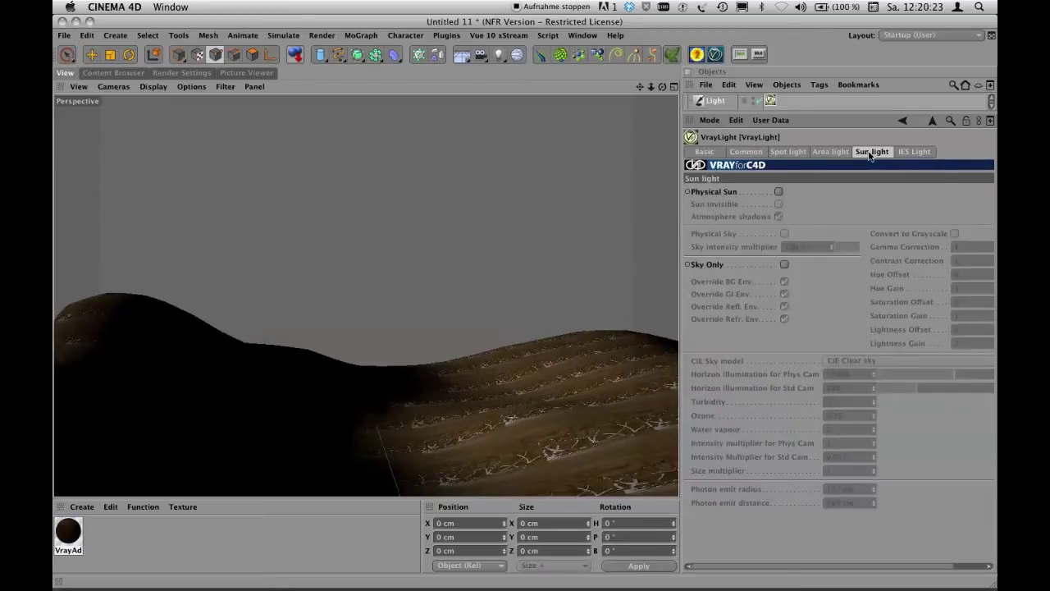
{"action": "left_click", "coordinate": [778, 192]}
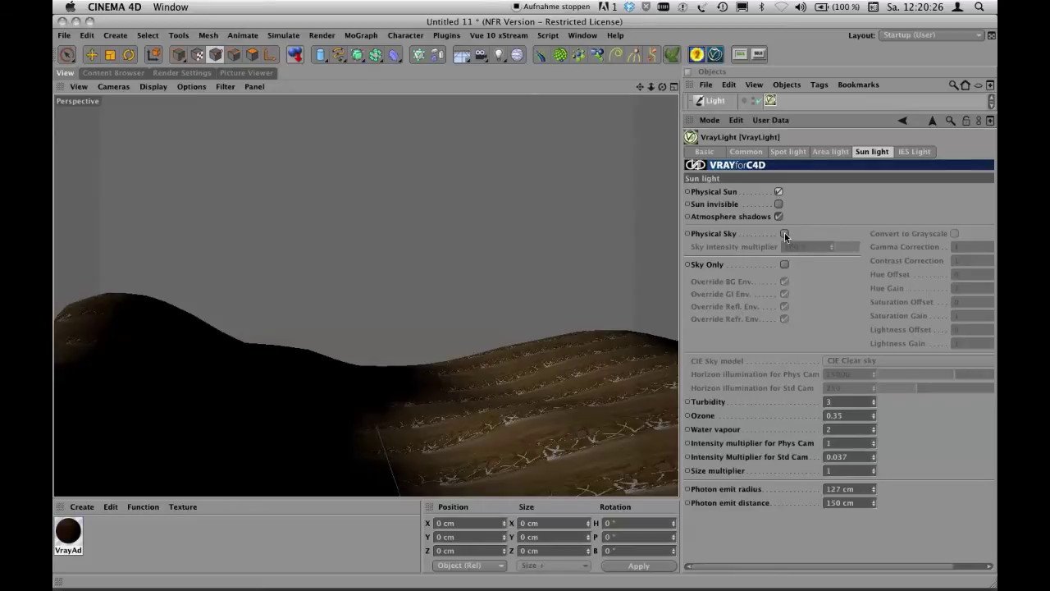
{"action": "left_click", "coordinate": [784, 234]}
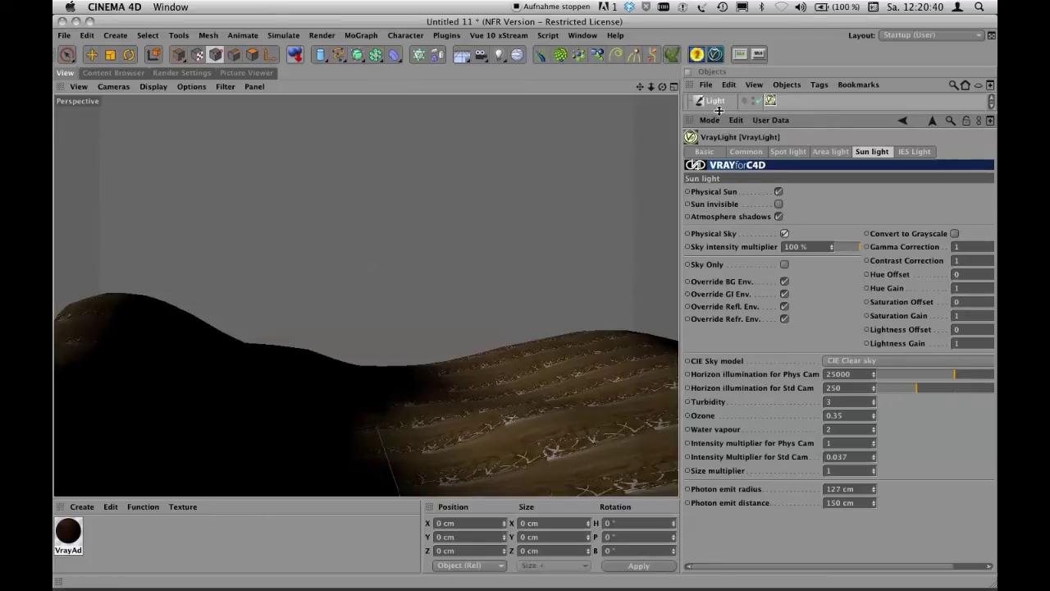
{"action": "left_click_drag", "start_coordinate": [719, 110], "coordinate": [727, 147]}
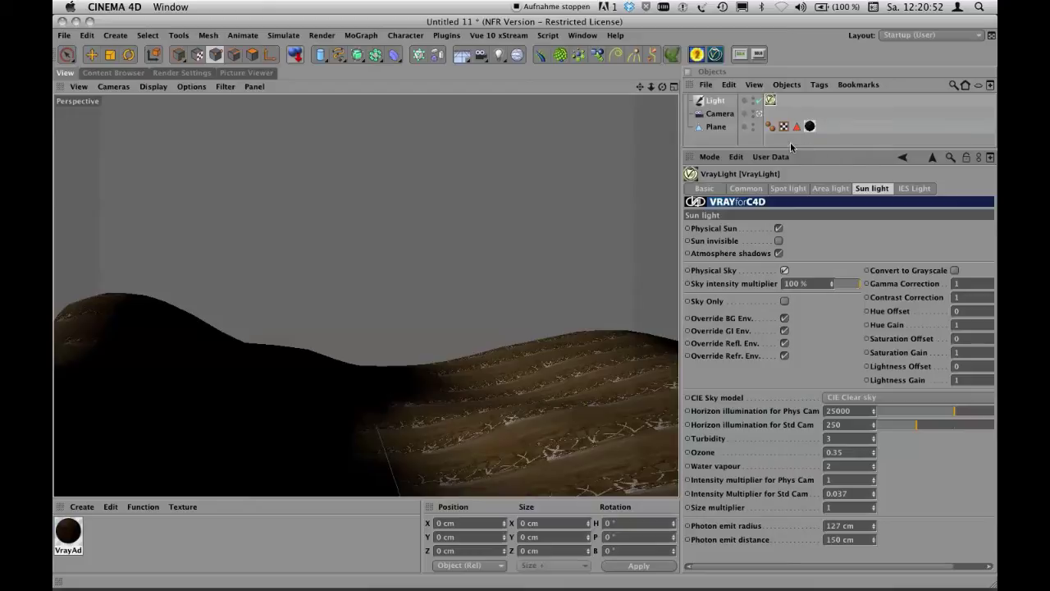
Rotate the Light to -45° heading and -45° pitch, then view its VrayLight tag.
{"action": "left_click", "coordinate": [719, 102]}
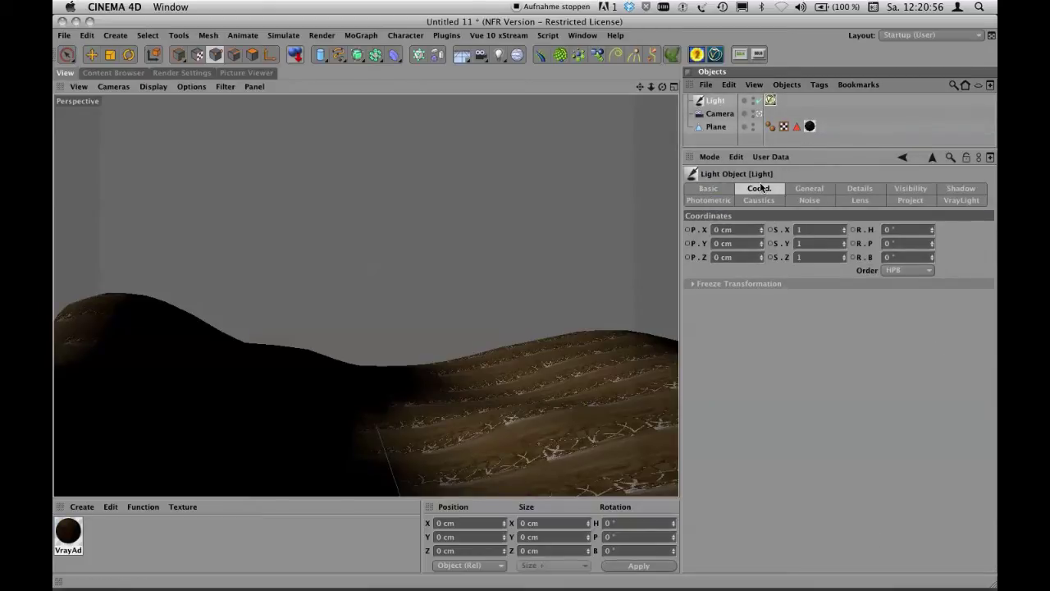
{"action": "left_click", "coordinate": [916, 229]}
{"action": "left_click_drag", "start_coordinate": [916, 228], "coordinate": [873, 223]}
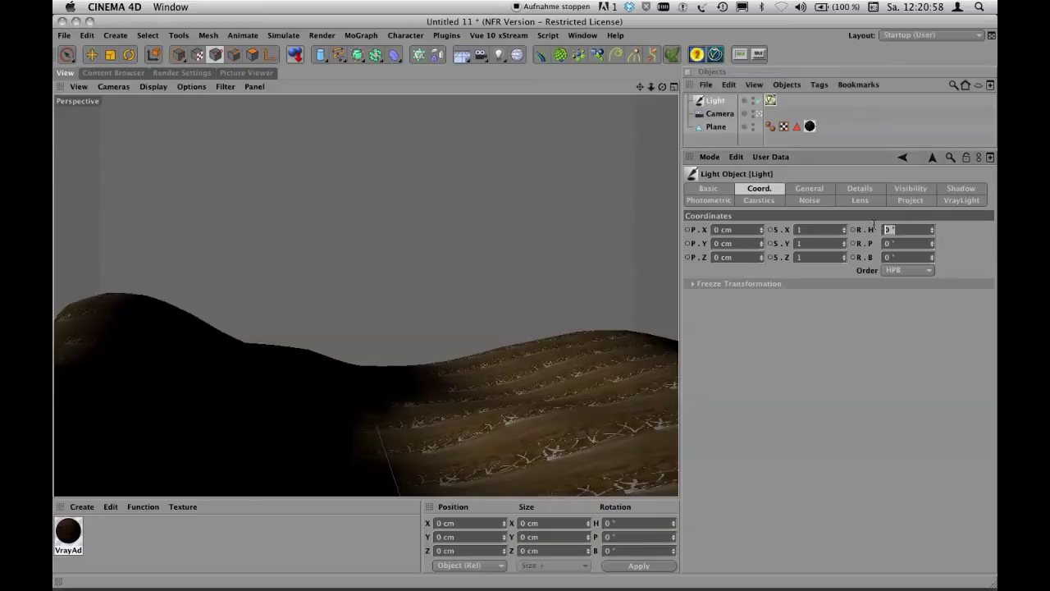
{"action": "type", "text": "-45"}
{"action": "key", "text": "Tab"}
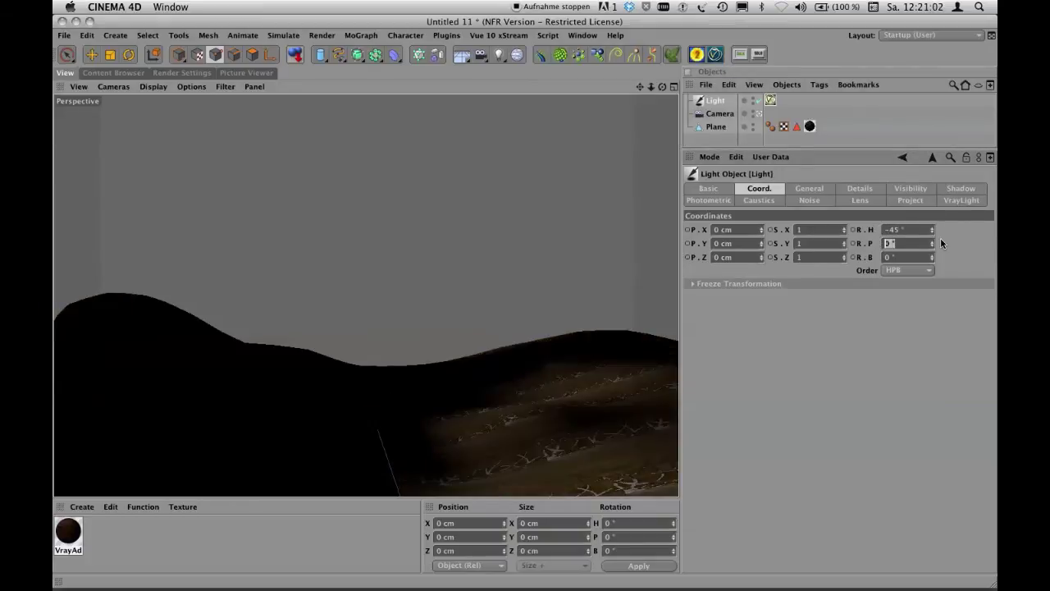
{"action": "type", "text": "-45"}
{"action": "mouse_move", "coordinate": [881, 149]}
{"action": "left_mouse_down"}
{"action": "mouse_move", "coordinate": [882, 162]}
{"action": "mouse_move", "coordinate": [882, 151]}
{"action": "left_mouse_up"}
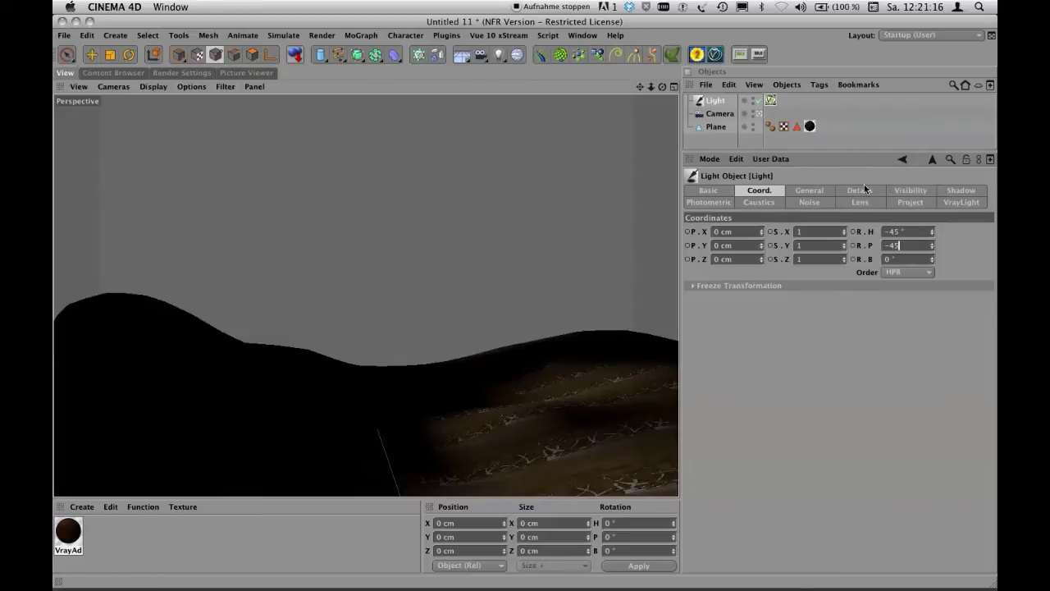
{"action": "left_click", "coordinate": [770, 100]}
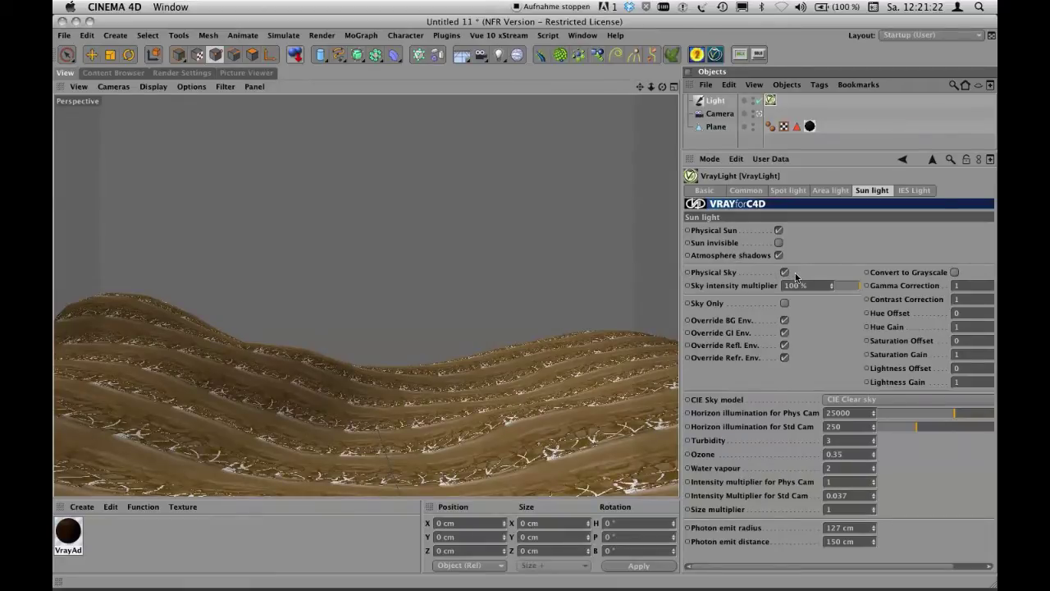
Review the VrayLight Common and Sun light tabs, then show the Light's coordinates.
{"action": "left_click", "coordinate": [760, 191]}
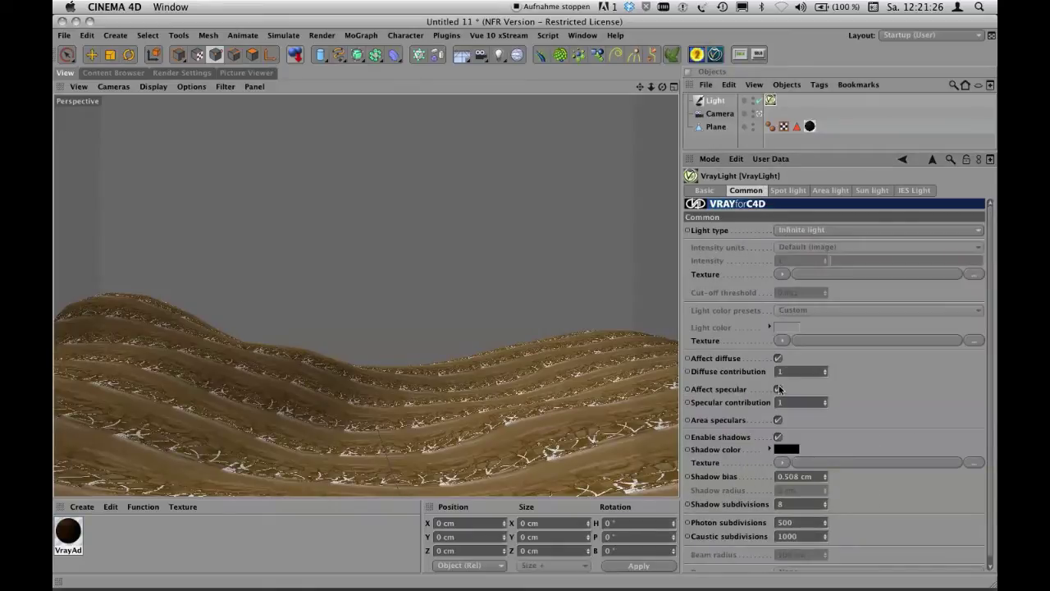
{"action": "left_click", "coordinate": [866, 193]}
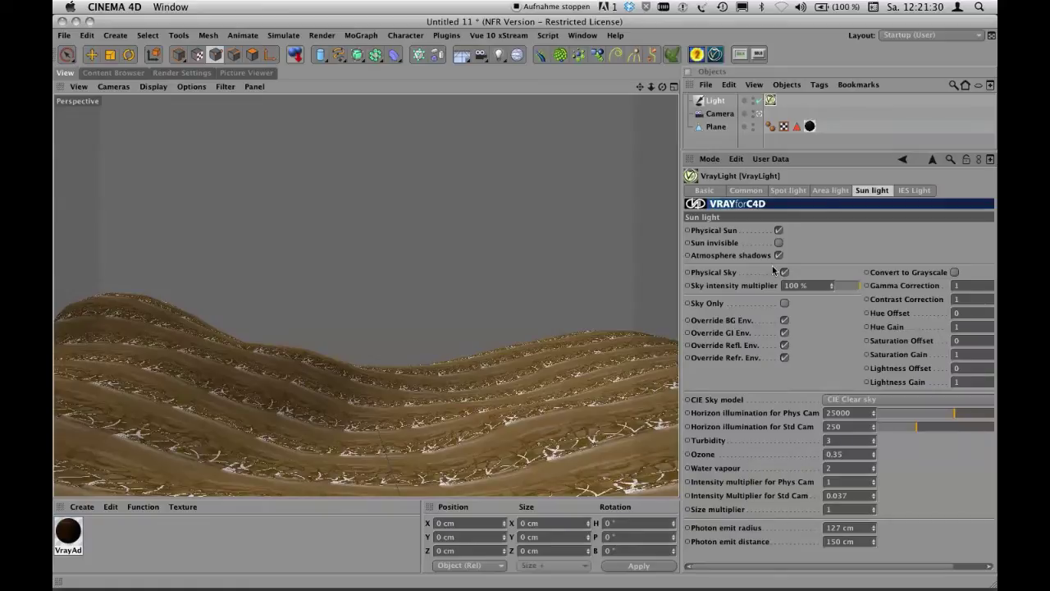
{"action": "left_click", "coordinate": [720, 102]}
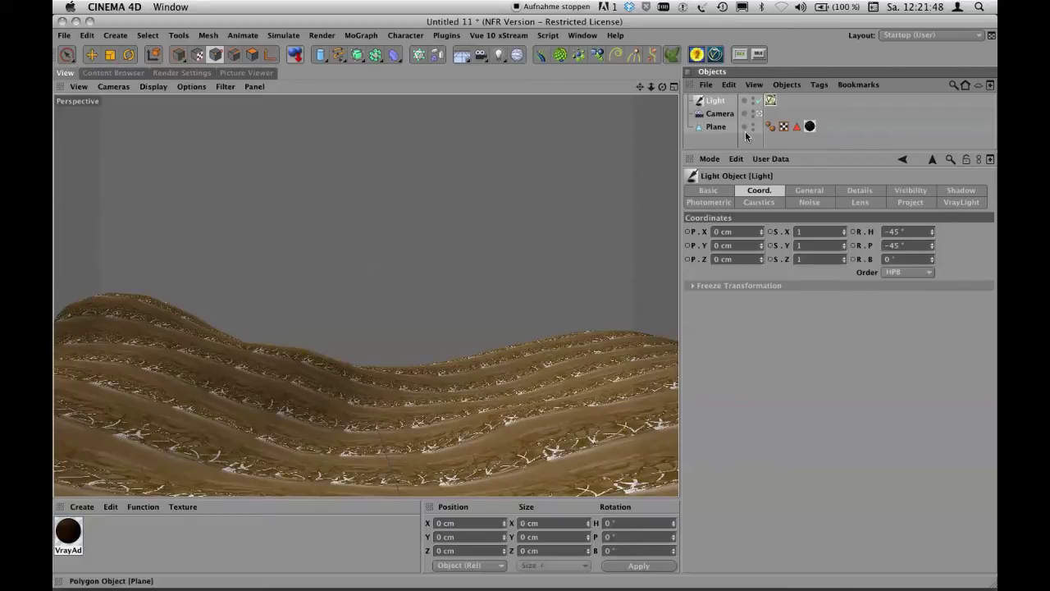
{"action": "left_click_drag", "start_coordinate": [707, 100], "coordinate": [689, 123]}
Tag the Camera with VrayPhysicalCamera and view its lens parameters (ISO 100, F-stop 8, shutter 200).
{"action": "left_click", "coordinate": [720, 114]}
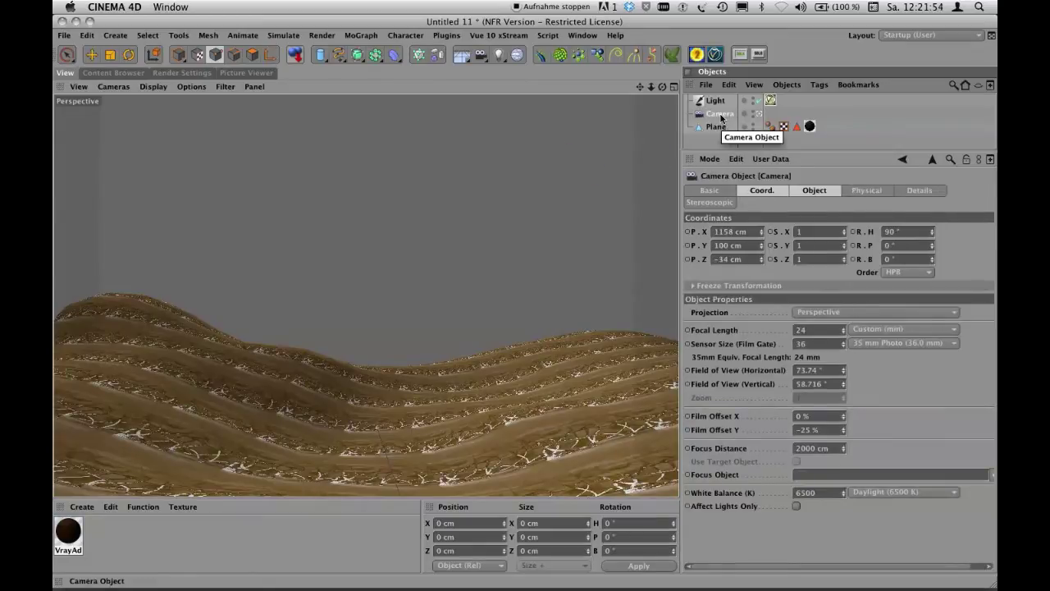
{"action": "right_click", "coordinate": [720, 114]}
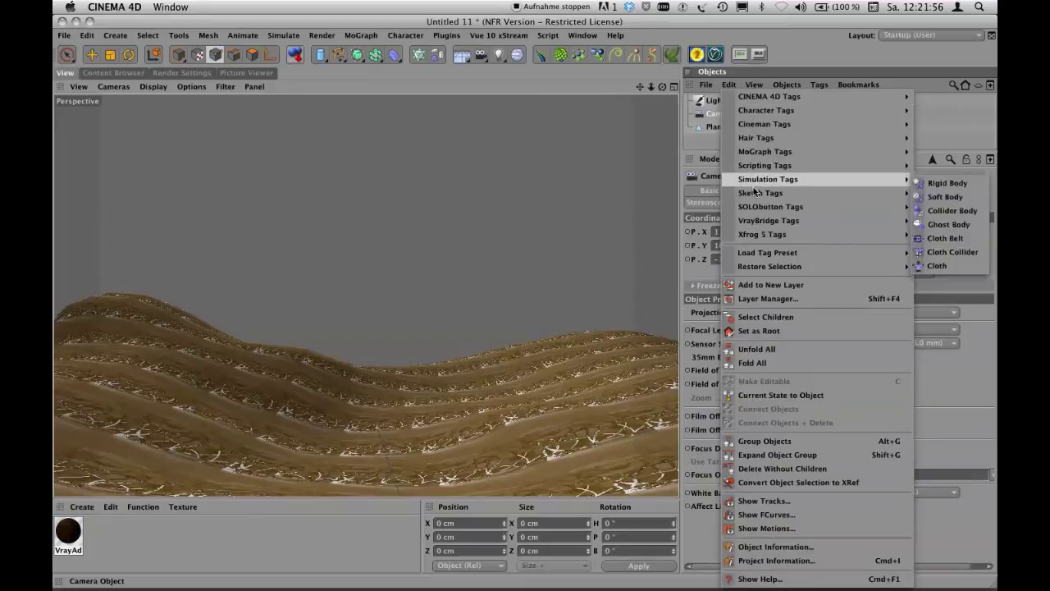
{"action": "mouse_move", "coordinate": [767, 221]}
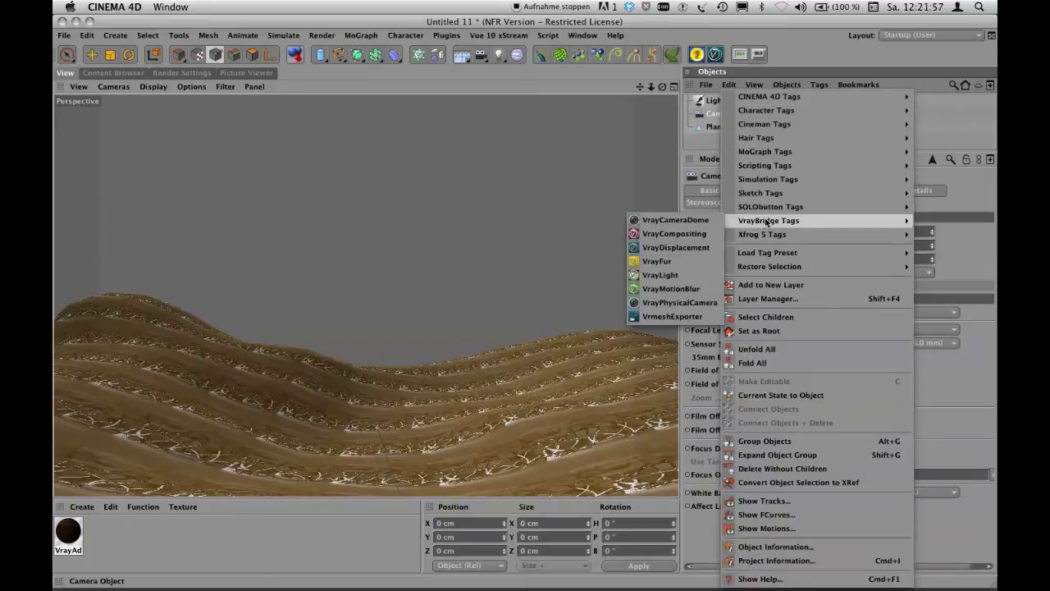
{"action": "left_click", "coordinate": [681, 302]}
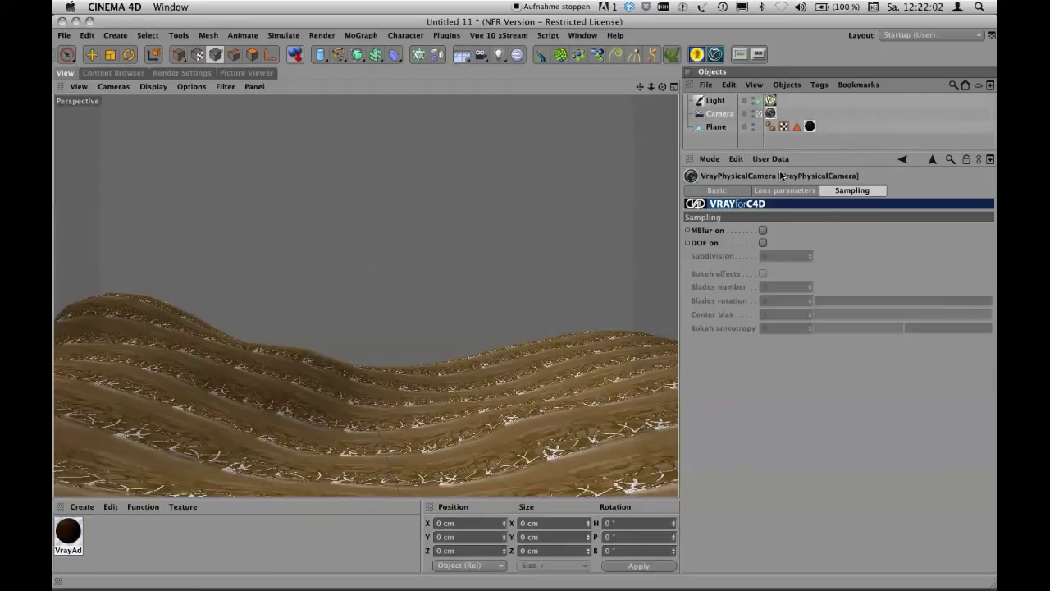
{"action": "left_click", "coordinate": [786, 190]}
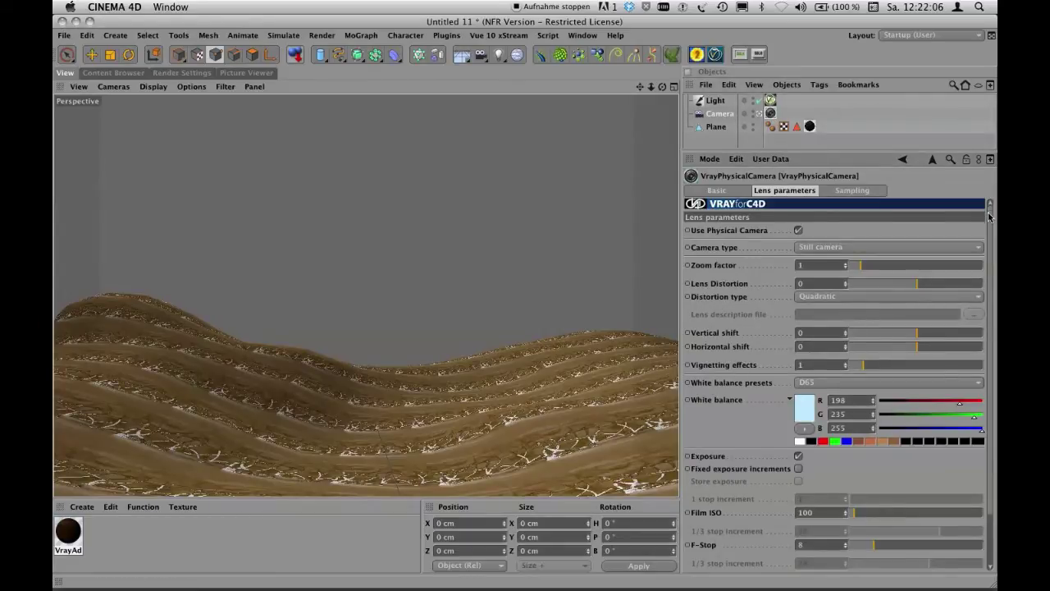
{"action": "scroll", "coordinate": [987, 260], "scroll_direction": "down", "scroll_amount": 3}
{"action": "scroll", "coordinate": [987, 260], "scroll_direction": "down", "scroll_amount": 1}
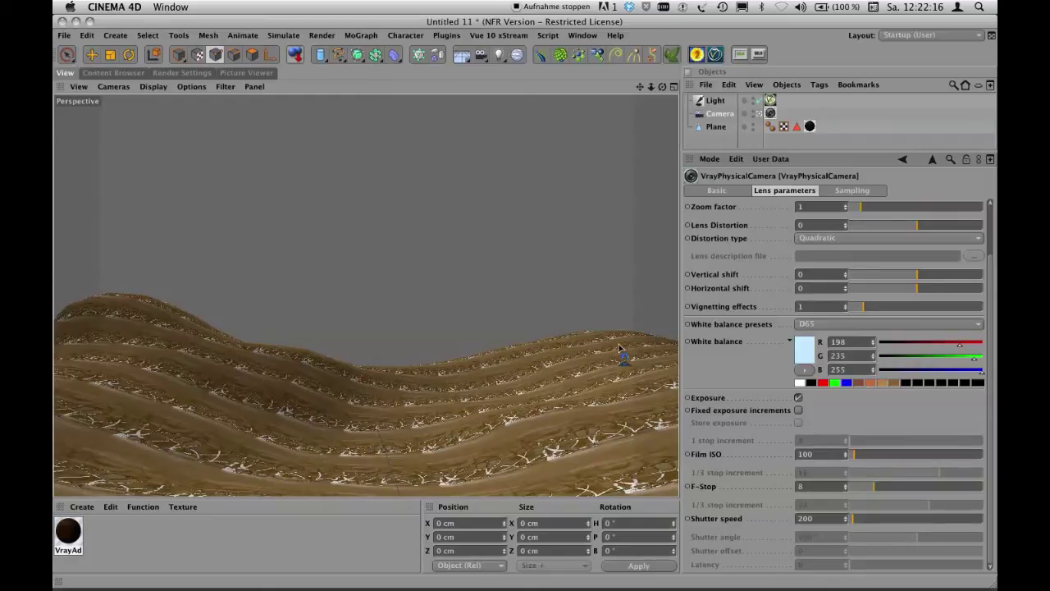
{"action": "mouse_move", "coordinate": [713, 151]}
{"action": "left_mouse_down"}
{"action": "mouse_move", "coordinate": [713, 195]}
{"action": "mouse_move", "coordinate": [712, 172]}
{"action": "left_mouse_up"}
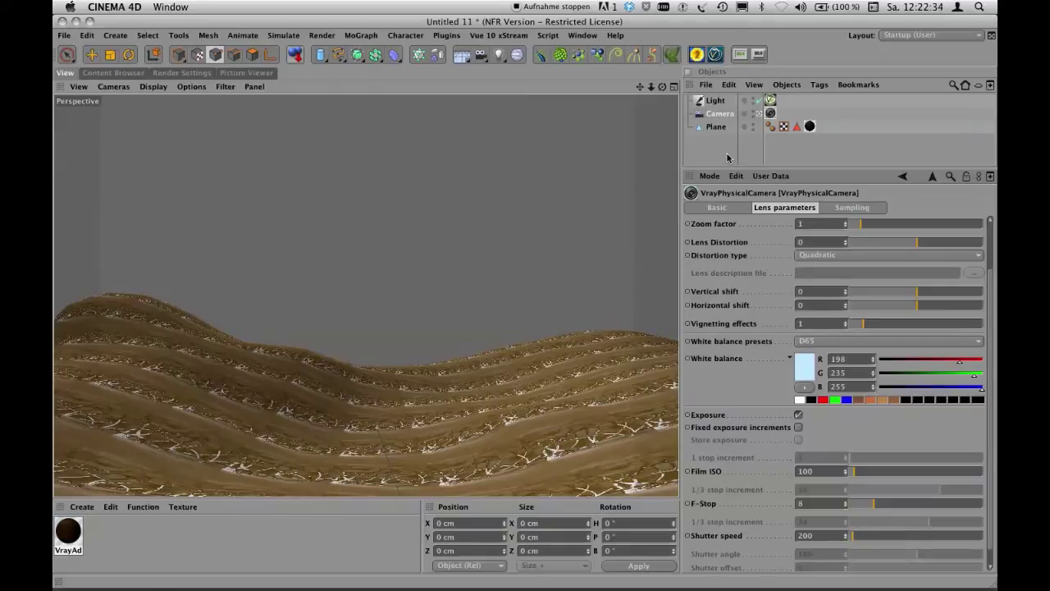
Run a V-Ray test render, then reopen the VrayBridge render settings at Indirect Illumination (GI).
{"action": "key", "text": "ctrl+r"}
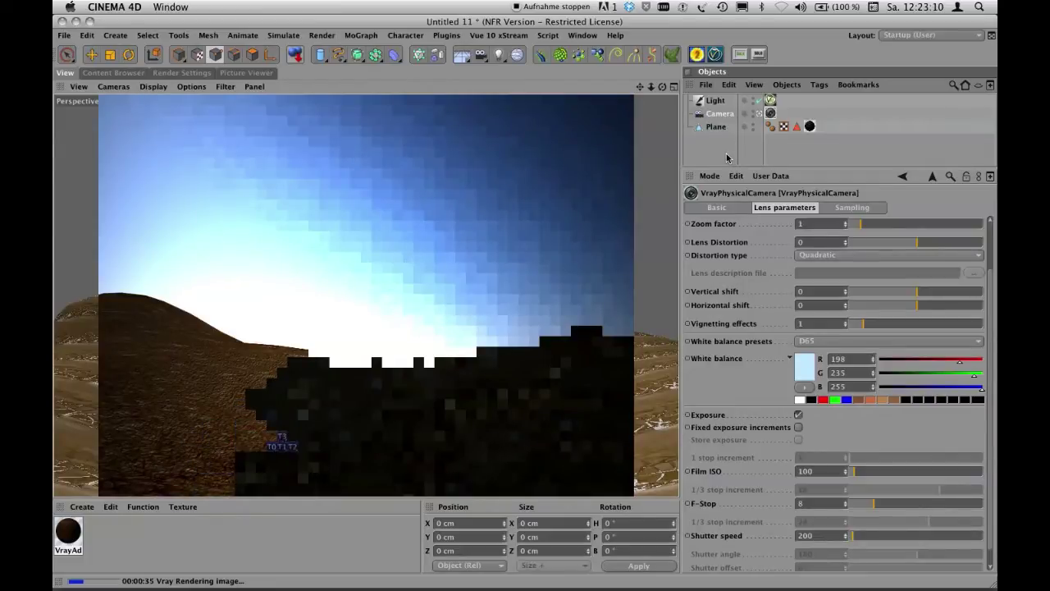
{"action": "key", "text": "super+b"}
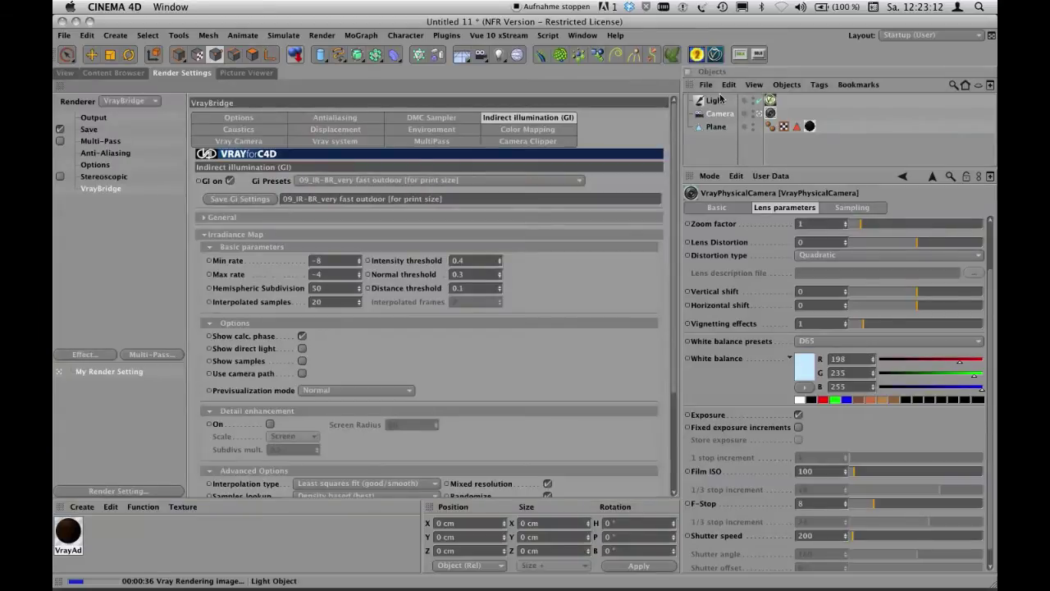
On the Antialiasing tab, change the image sampler type from Adaptive DMC to Fixed.
{"action": "left_click", "coordinate": [333, 119]}
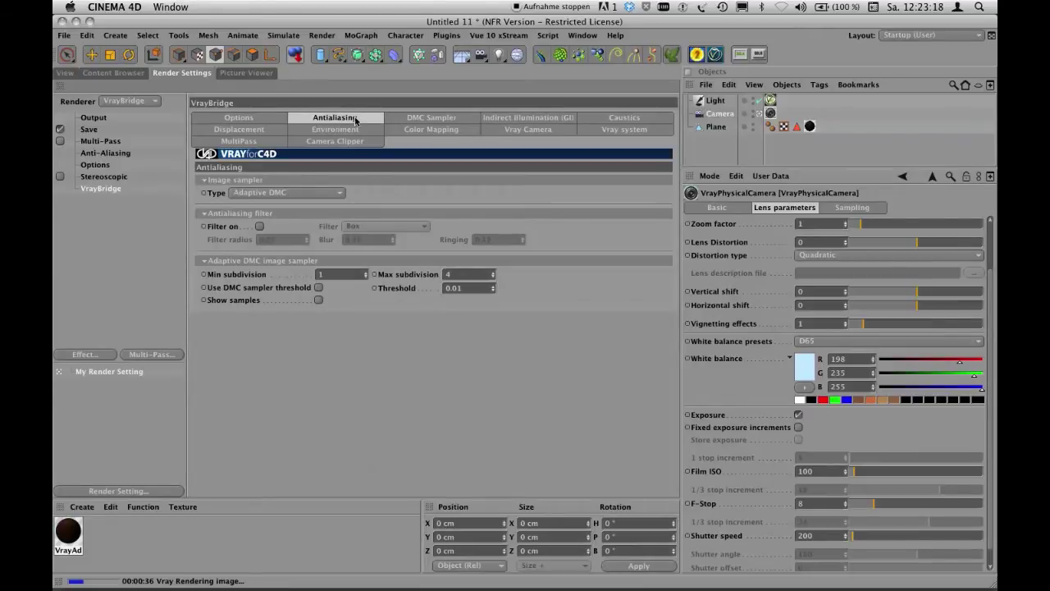
{"action": "left_click", "coordinate": [298, 195]}
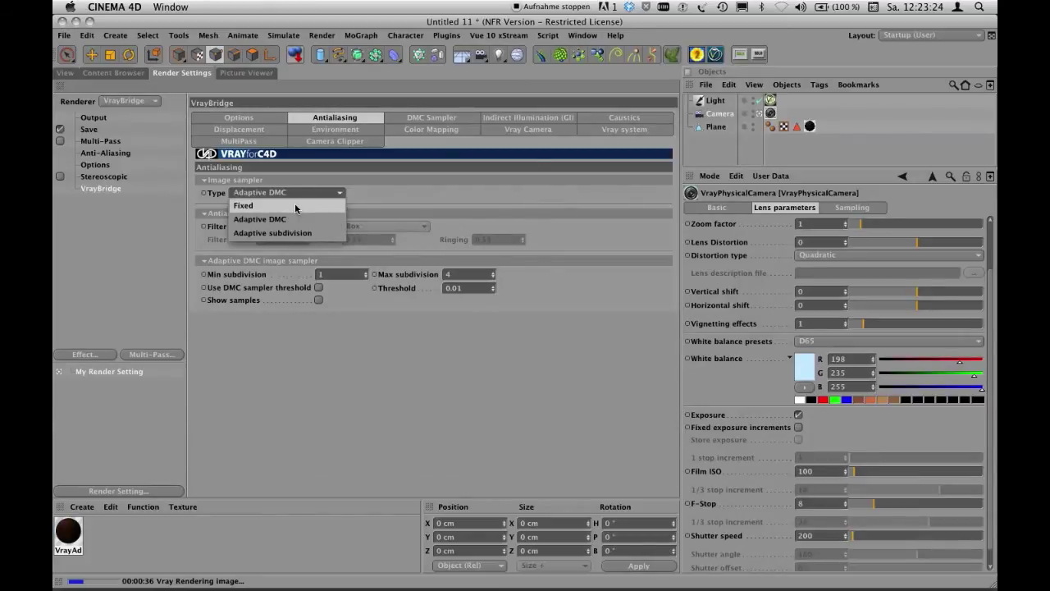
{"action": "left_click", "coordinate": [295, 206]}
{"action": "left_click", "coordinate": [296, 195]}
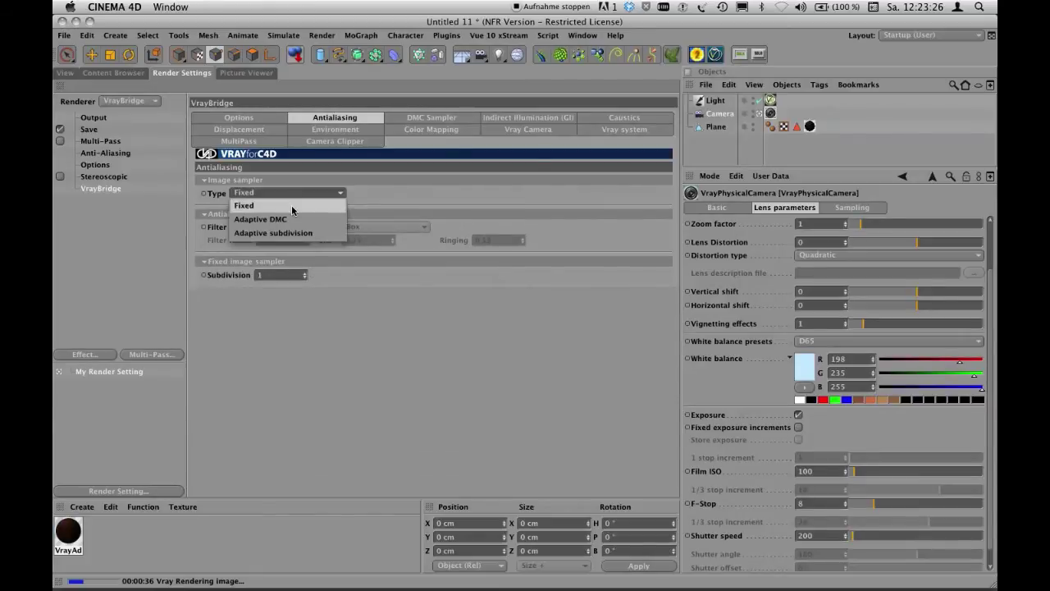
{"action": "left_click", "coordinate": [293, 218]}
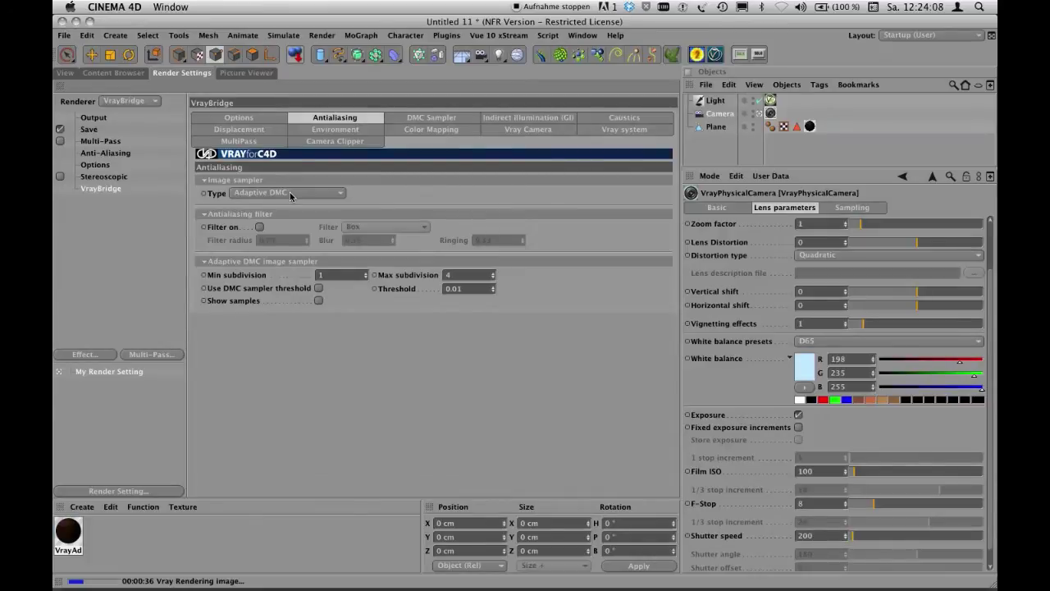
{"action": "left_click", "coordinate": [290, 194]}
{"action": "left_click", "coordinate": [287, 206]}
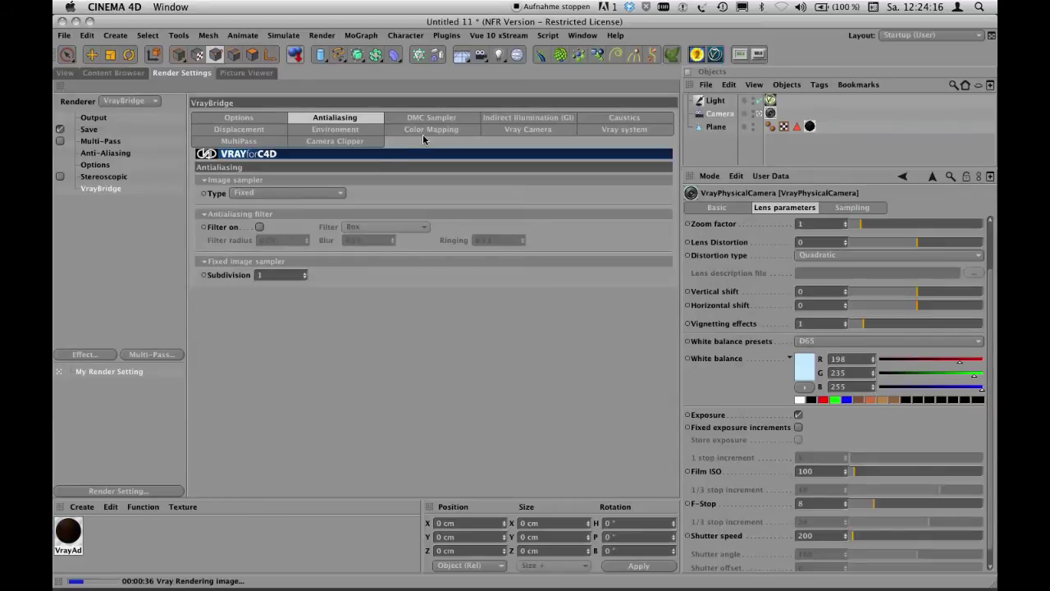
Render the perspective view in V-Ray, then bring the Render Settings back.
{"action": "left_click", "coordinate": [71, 74]}
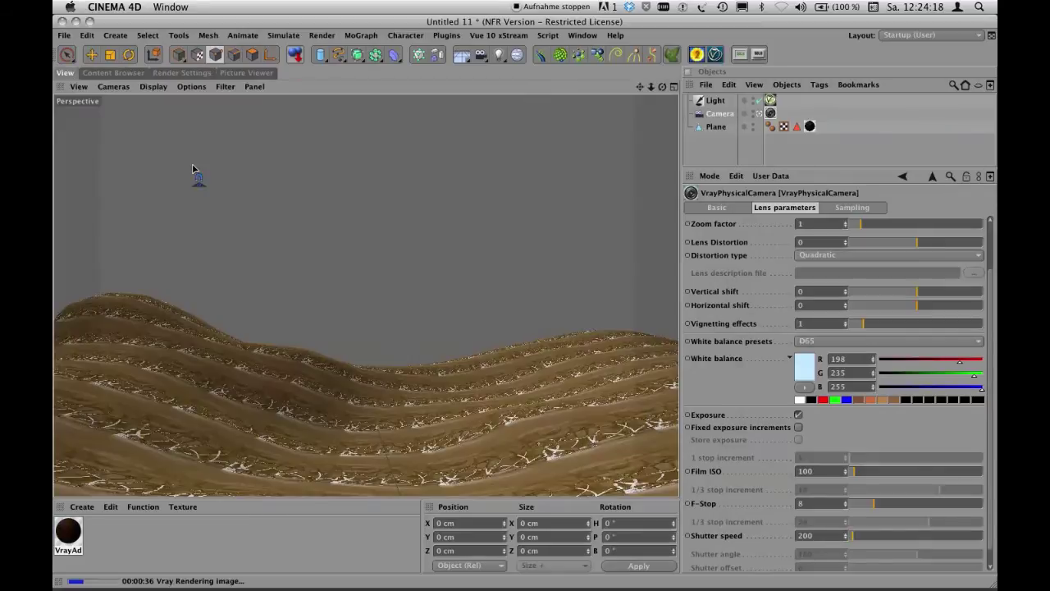
{"action": "key", "text": "ctrl+r"}
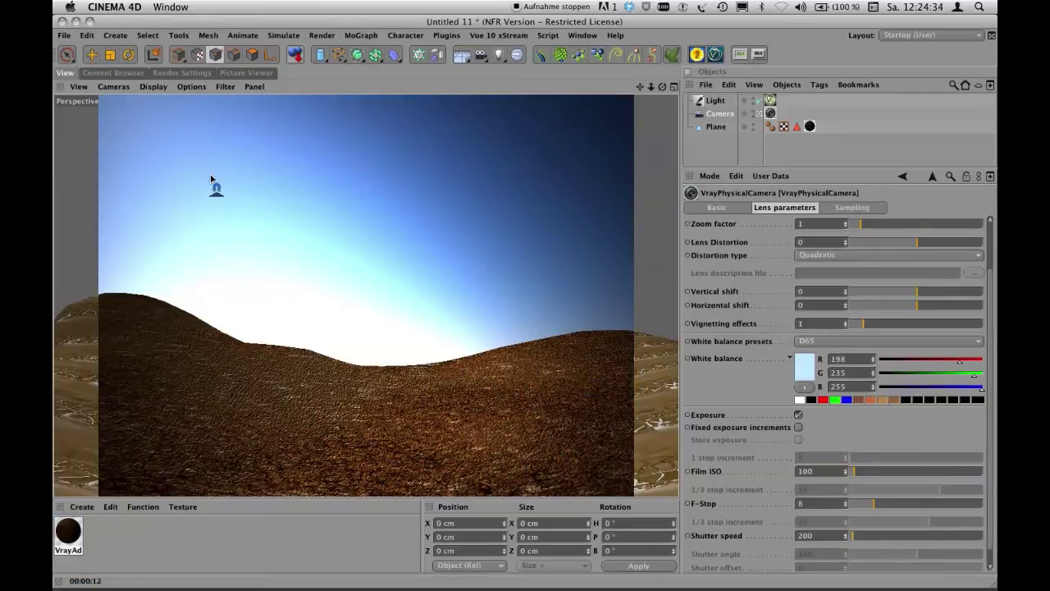
{"action": "key", "text": "super+b"}
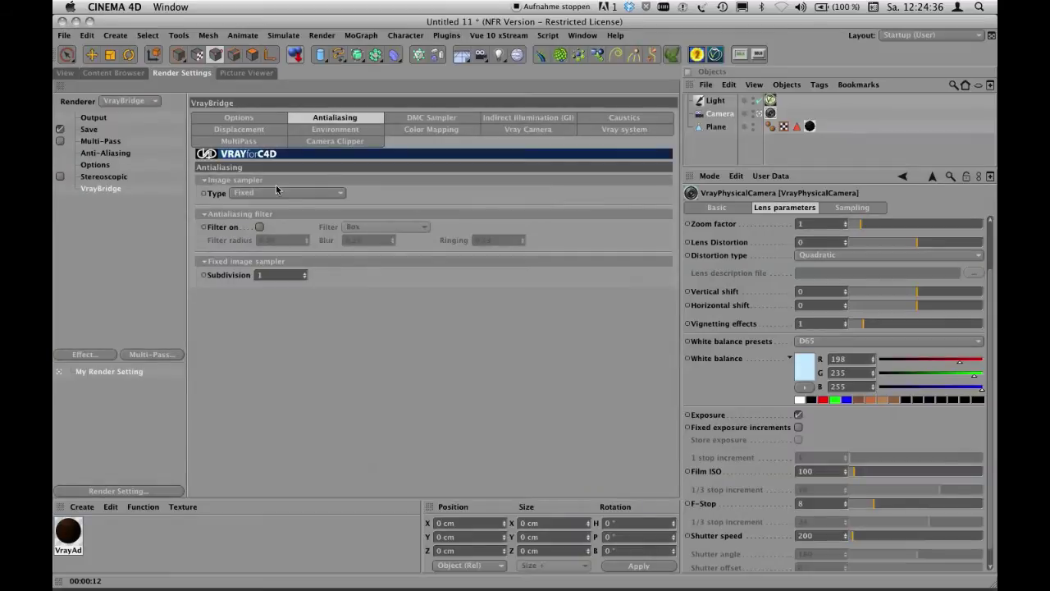
Raise the DMC Sampler noise threshold from 0.01 to 1.
{"action": "left_click", "coordinate": [426, 120]}
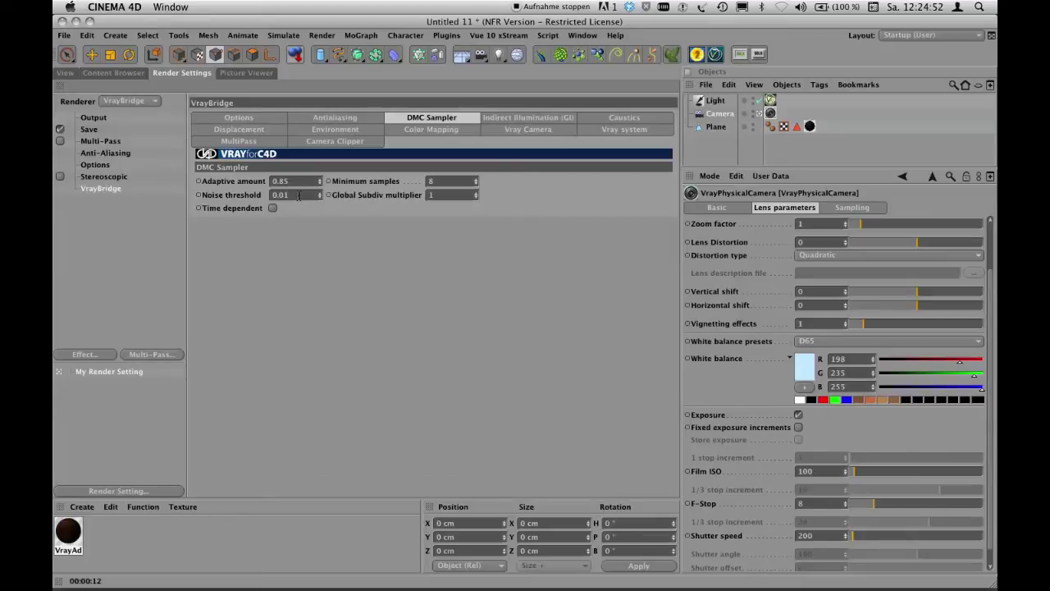
{"action": "left_click_drag", "start_coordinate": [299, 195], "coordinate": [267, 195]}
{"action": "type", "text": "1"}
{"action": "key", "text": "Return"}
Re-render the view in V-Ray with noise threshold 1 and reopen Render Settings.
{"action": "left_click", "coordinate": [66, 73]}
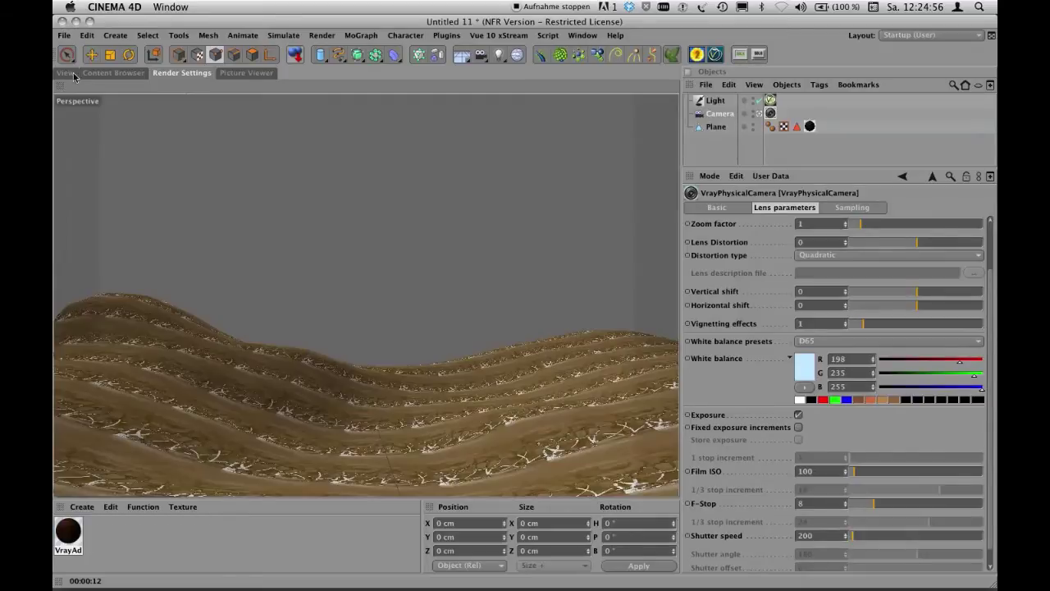
{"action": "key", "text": "super+r"}
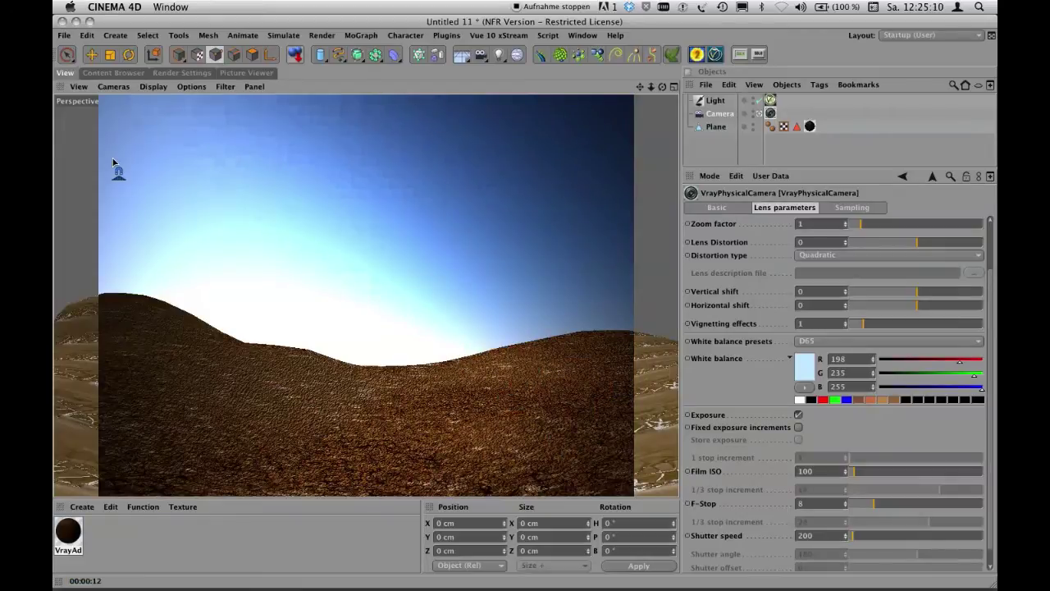
{"action": "key", "text": "super+b"}
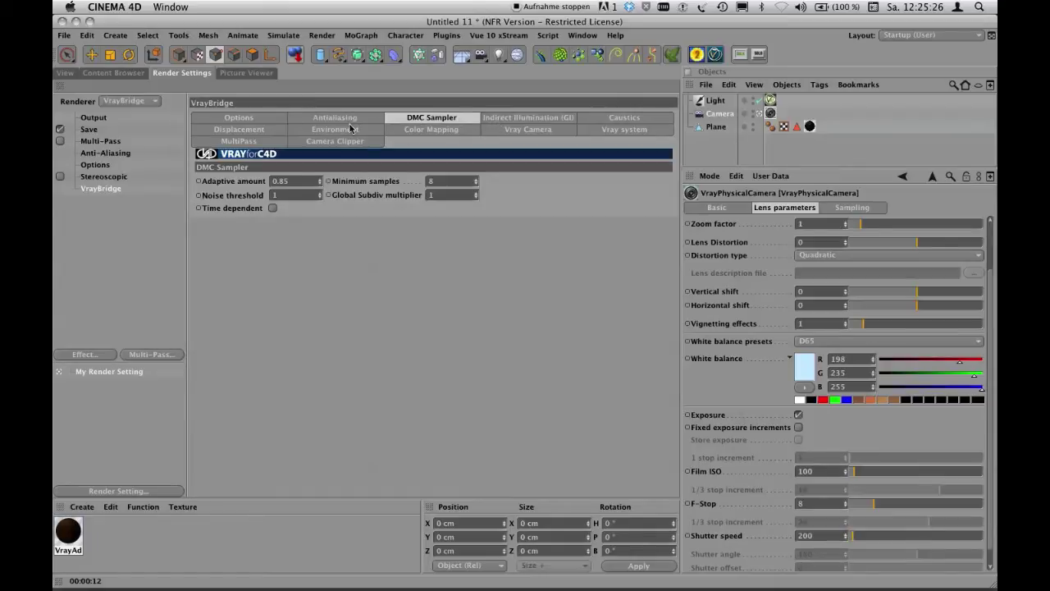
In the GI settings, set the Irradiance Map Min and Max rate to -20.
{"action": "left_click", "coordinate": [504, 118]}
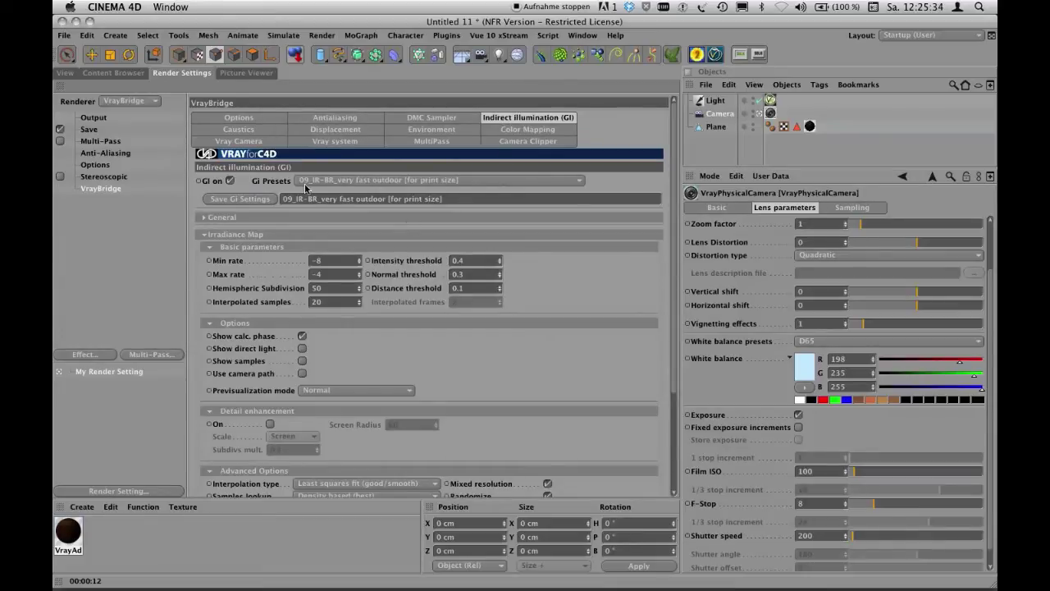
{"action": "left_click", "coordinate": [203, 235]}
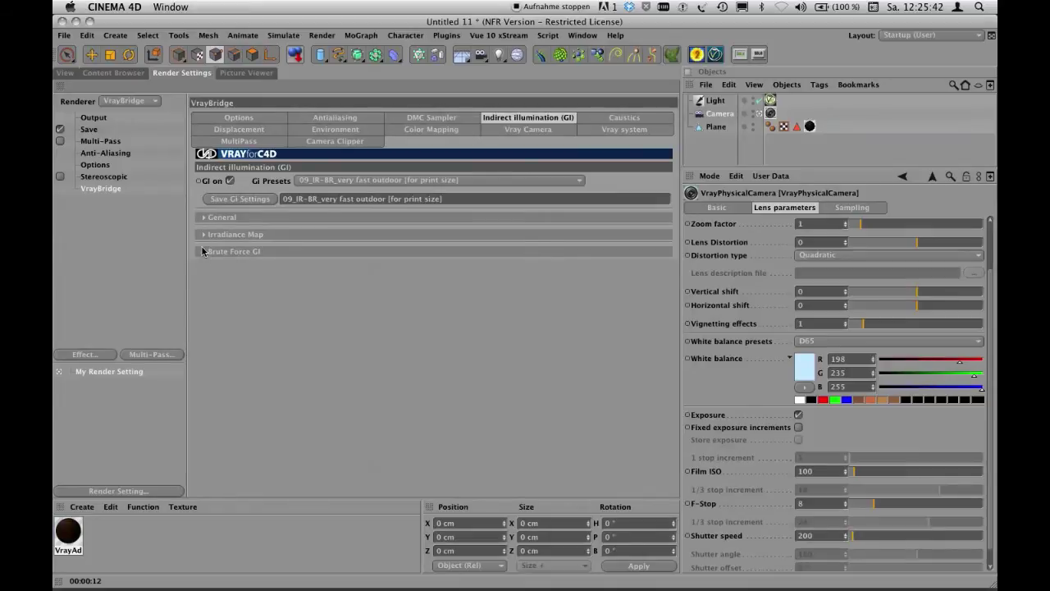
{"action": "left_click", "coordinate": [204, 236]}
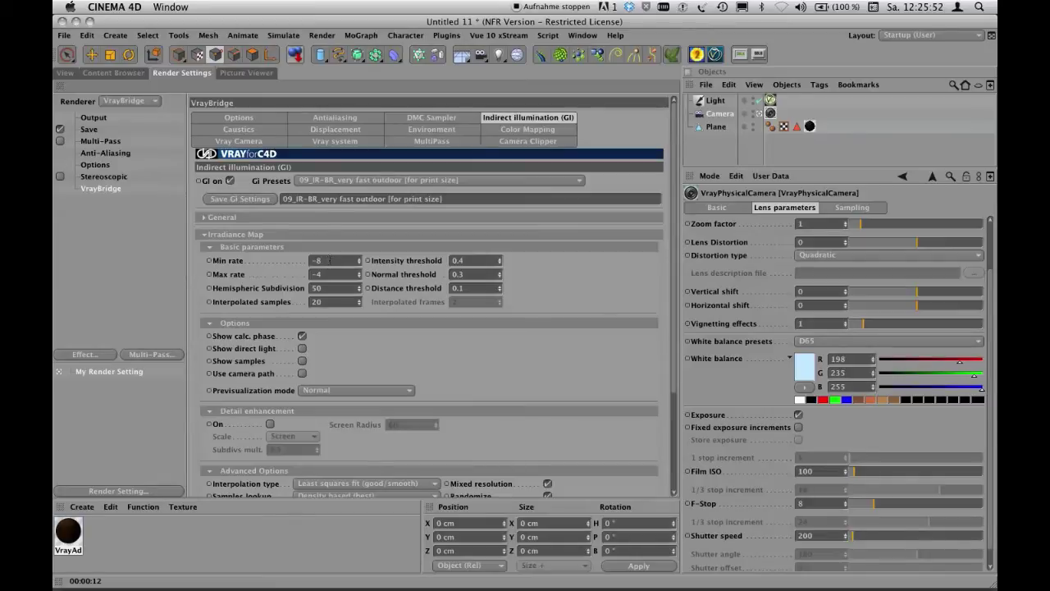
{"action": "double_click", "coordinate": [329, 260]}
{"action": "type", "text": "-20"}
{"action": "key", "text": "Return"}
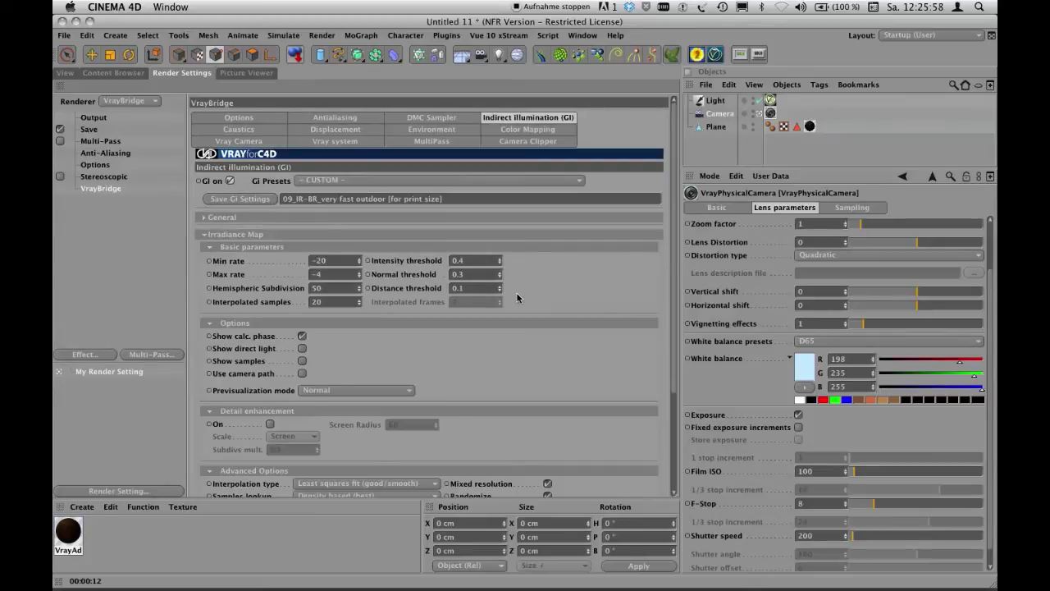
{"action": "key", "text": "Tab"}
{"action": "type", "text": "-20"}
{"action": "key", "text": "Return"}
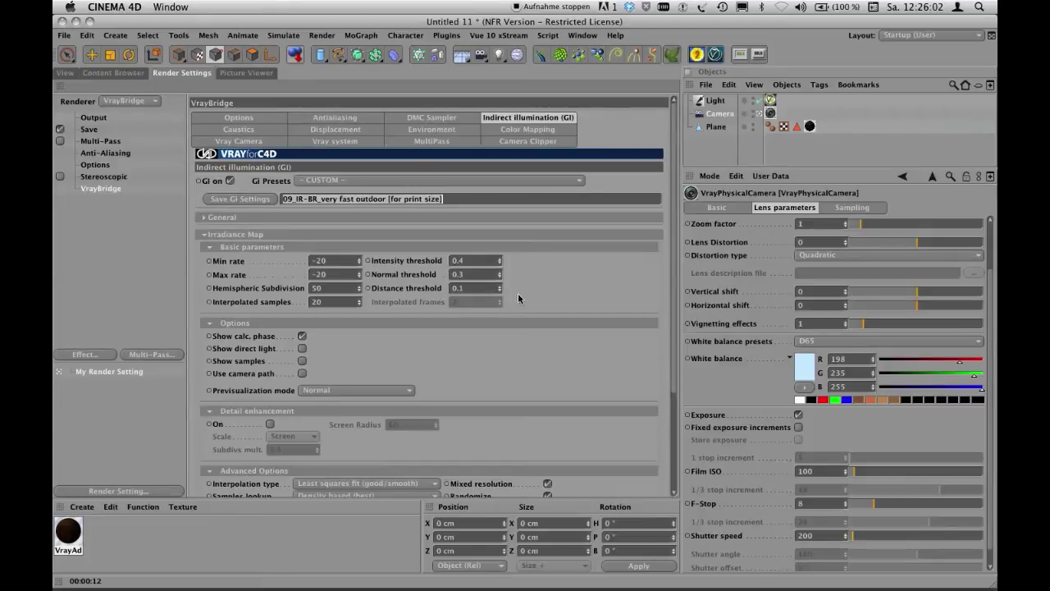
Set Hemispheric Subdivision to 30 and Interpolated samples to 10.
{"action": "double_click", "coordinate": [316, 288]}
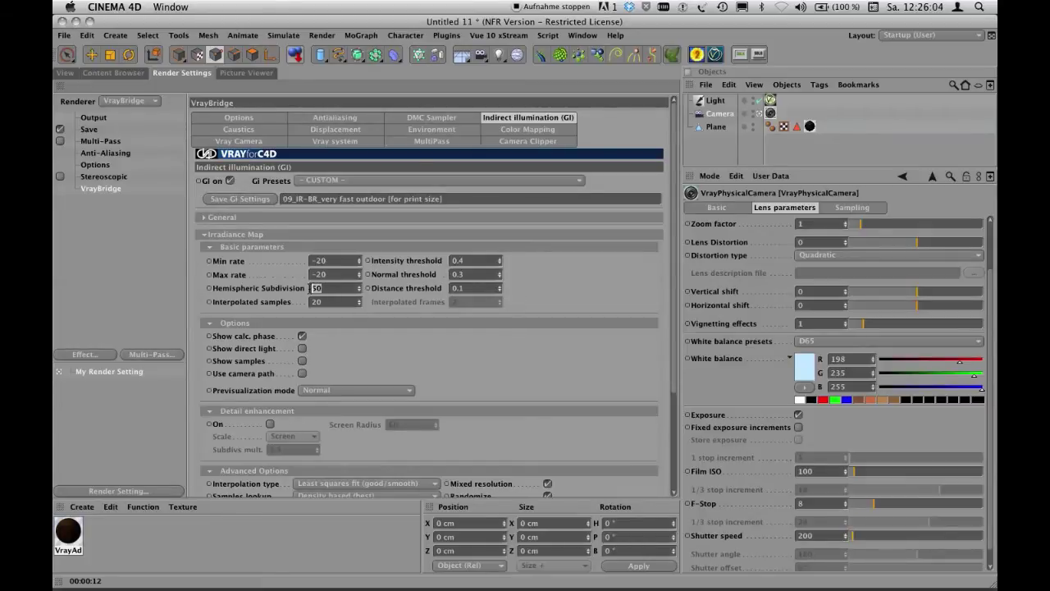
{"action": "type", "text": "30"}
{"action": "left_click", "coordinate": [322, 303]}
{"action": "double_click", "coordinate": [317, 304]}
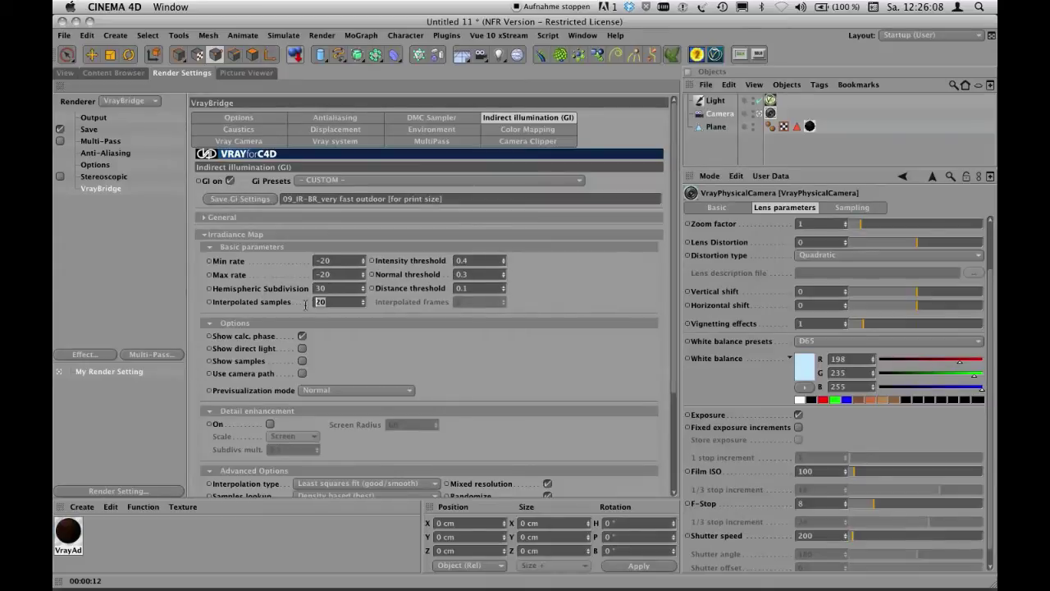
{"action": "type", "text": "10"}
{"action": "key", "text": "Return"}
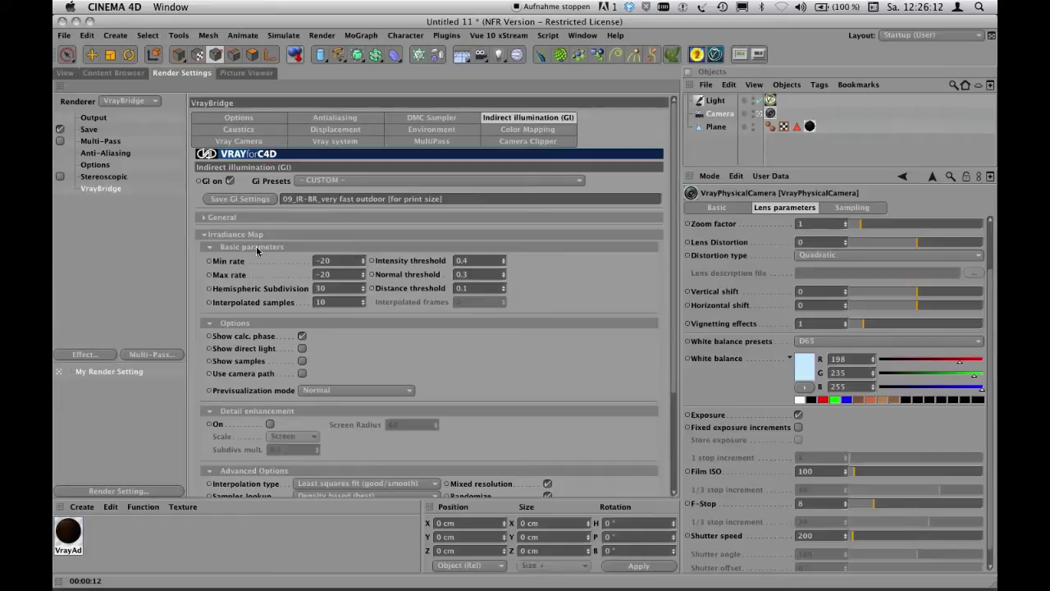
{"action": "left_click", "coordinate": [69, 73]}
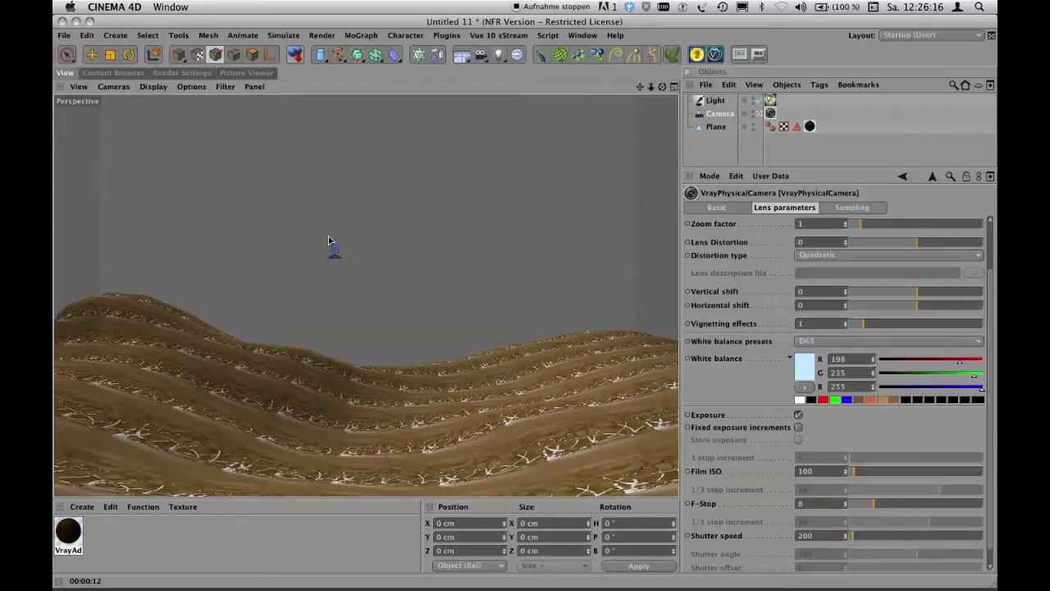
Render the view with the new irradiance map values and reopen the GI settings.
{"action": "key", "text": "super+r"}
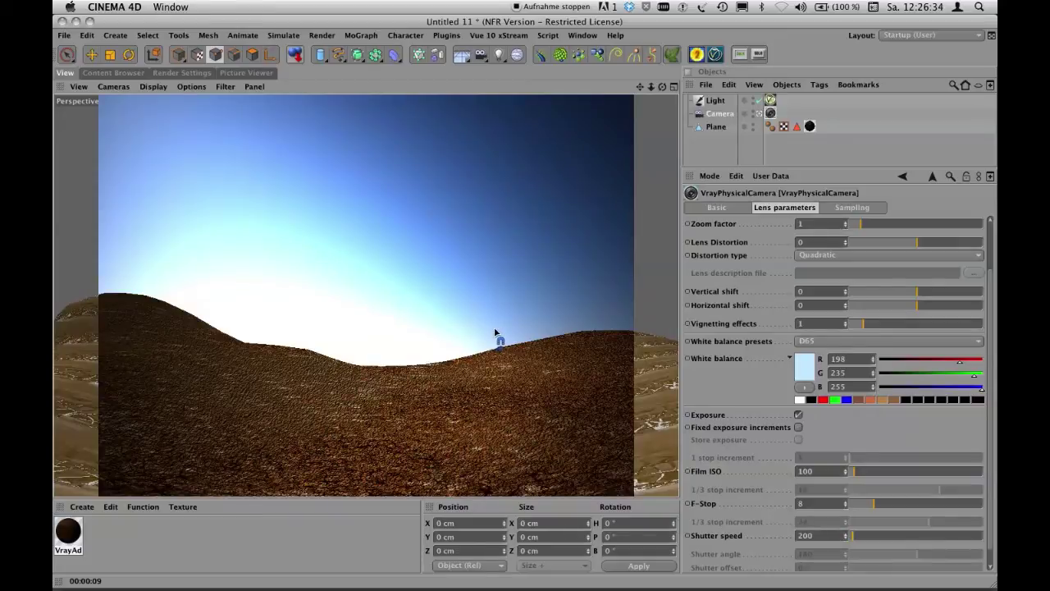
{"action": "key", "text": "super+b"}
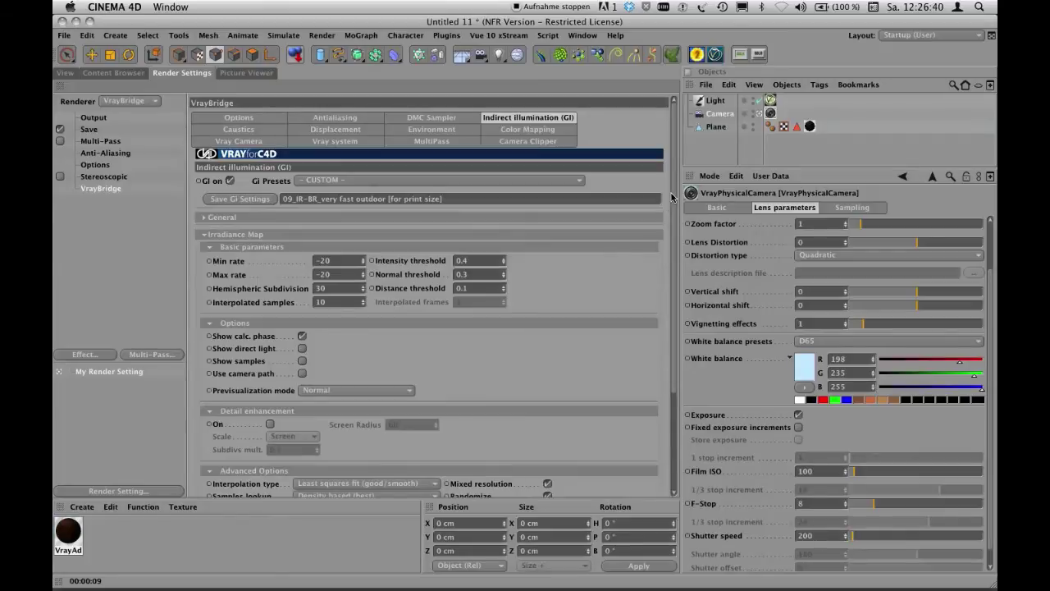
Set the Brute Force GI subdivision to 1 and render the view in V-Ray.
{"action": "scroll", "coordinate": [671, 197], "scroll_direction": "down", "scroll_amount": 5}
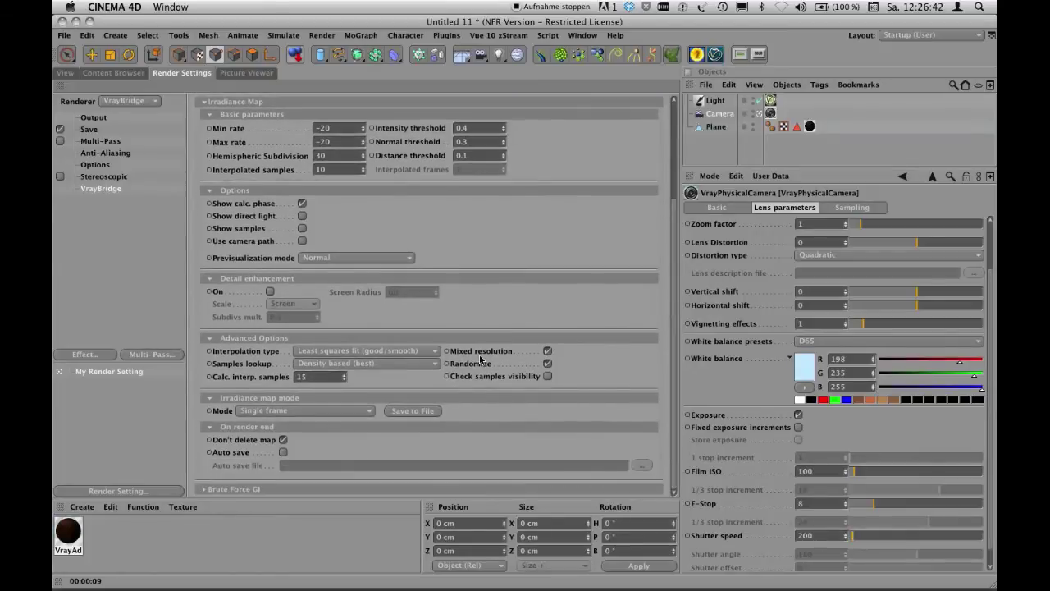
{"action": "left_click", "coordinate": [203, 489]}
{"action": "scroll", "coordinate": [678, 386], "scroll_direction": "down", "scroll_amount": 1}
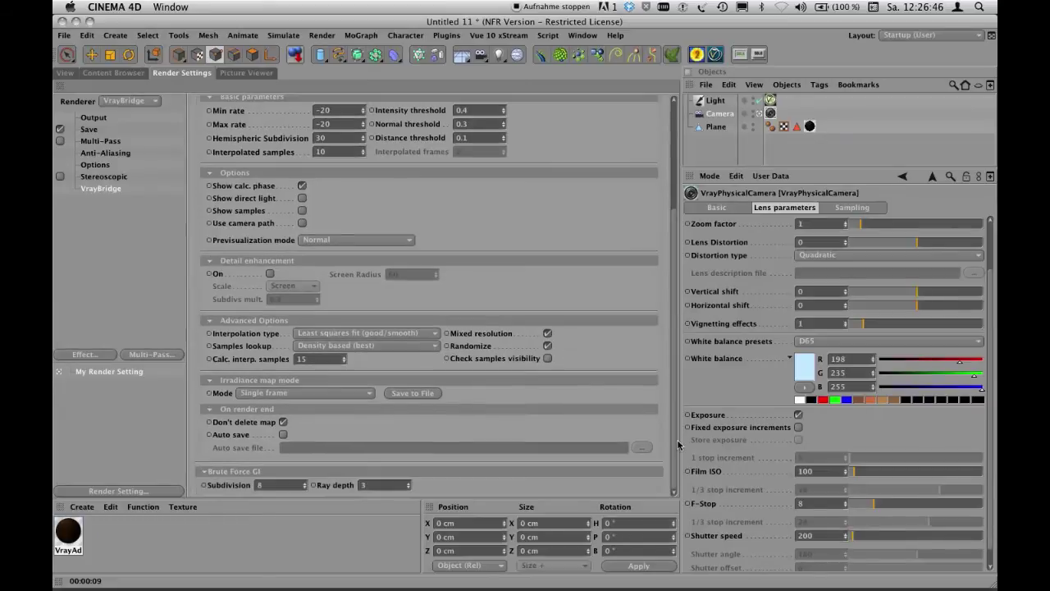
{"action": "double_click", "coordinate": [261, 485]}
{"action": "type", "text": "5"}
{"action": "type", "text": "1"}
{"action": "key", "text": "Return"}
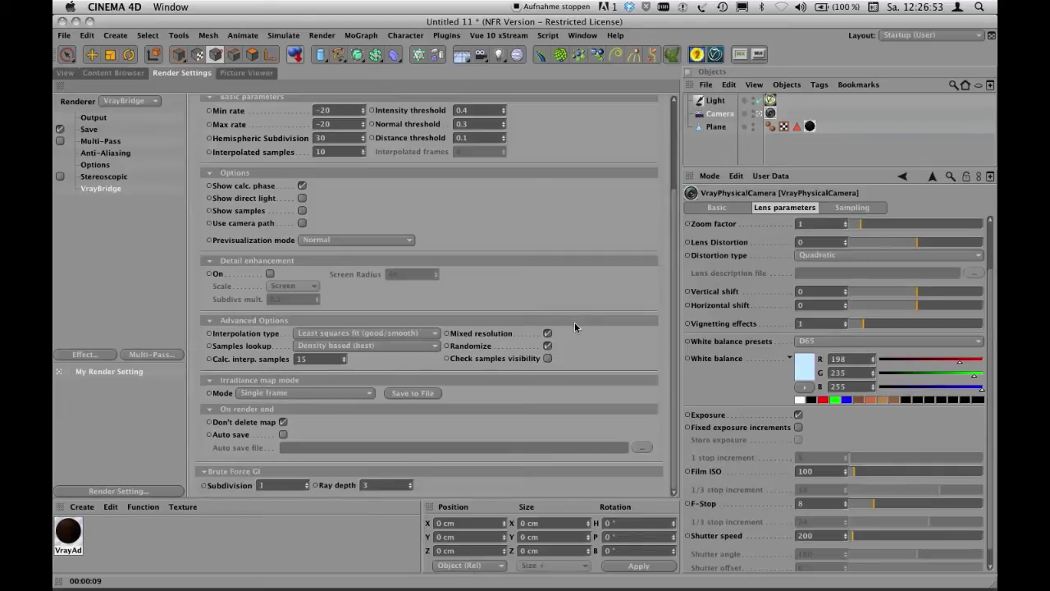
{"action": "left_click", "coordinate": [64, 72]}
{"action": "key", "text": "super+r"}
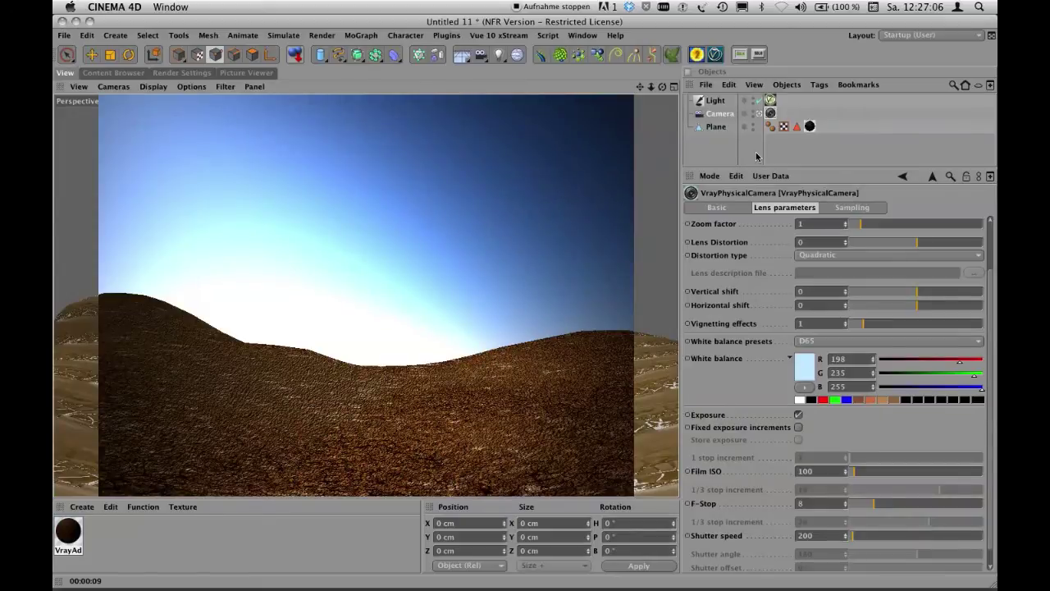
Return from the rendered view to the VrayBridge GI render settings.
{"action": "mouse_move", "coordinate": [762, 170]}
{"action": "left_mouse_down"}
{"action": "mouse_move", "coordinate": [761, 236]}
{"action": "mouse_move", "coordinate": [761, 156]}
{"action": "mouse_move", "coordinate": [761, 179]}
{"action": "mouse_move", "coordinate": [760, 166]}
{"action": "left_mouse_up"}
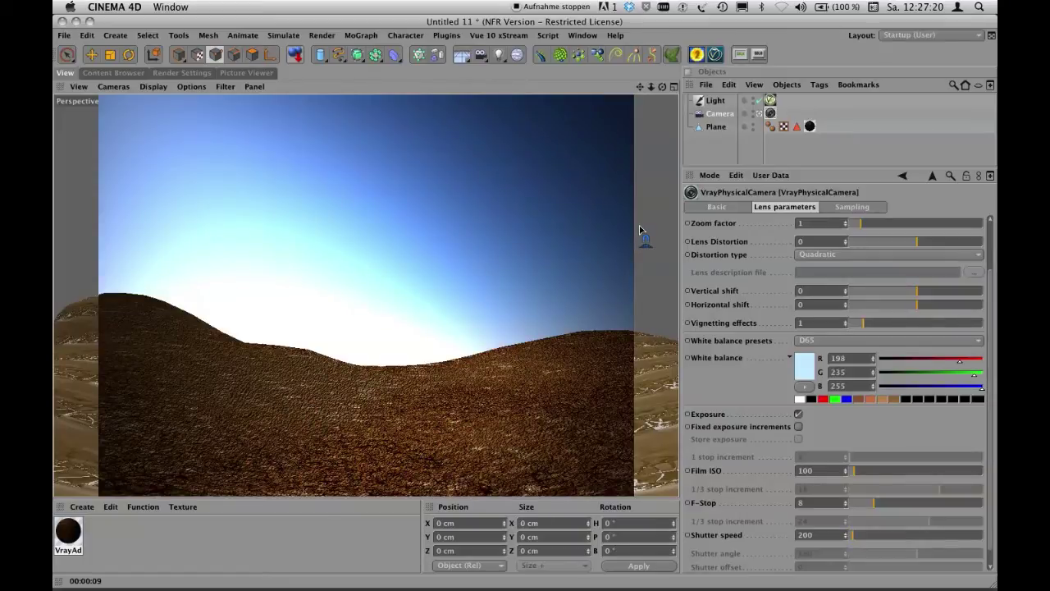
{"action": "key", "text": "super+b"}
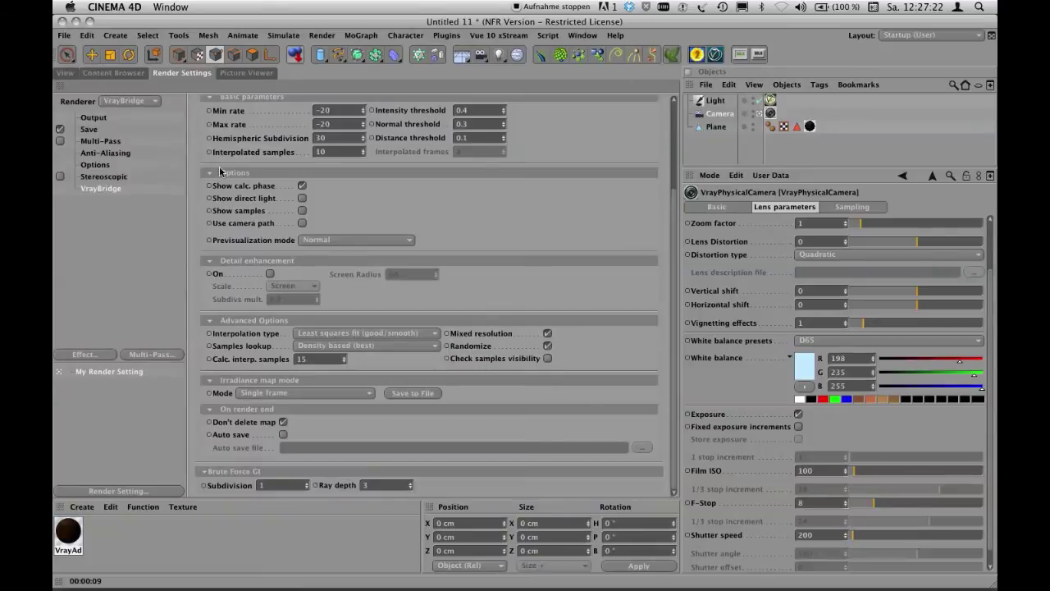
Set the output width to 600 for a 600 x 600 frame and render it in V-Ray.
{"action": "left_click", "coordinate": [94, 118]}
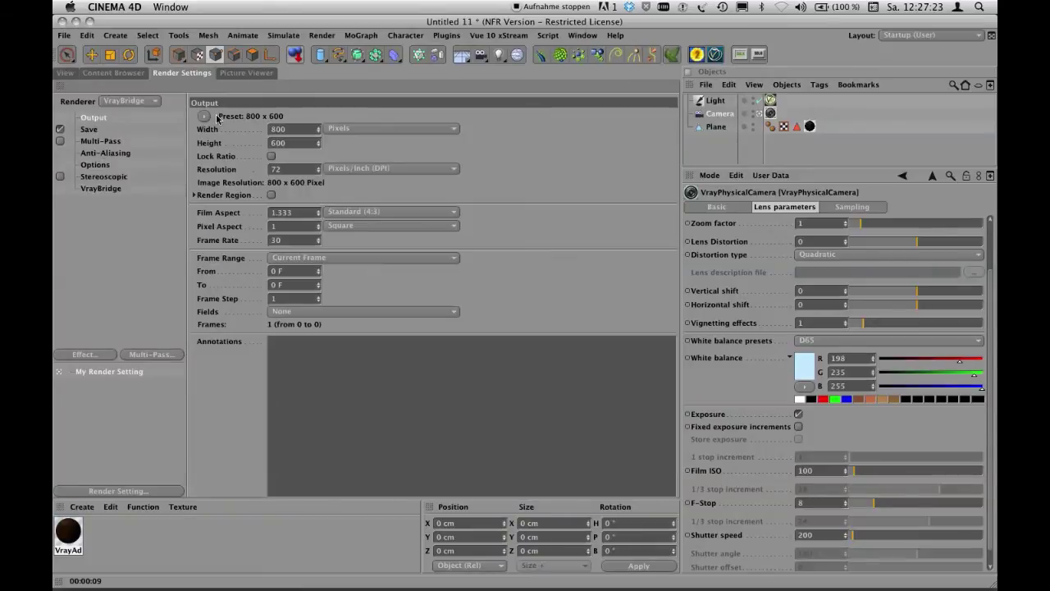
{"action": "left_click", "coordinate": [290, 129]}
{"action": "type", "text": "600"}
{"action": "key", "text": "Return"}
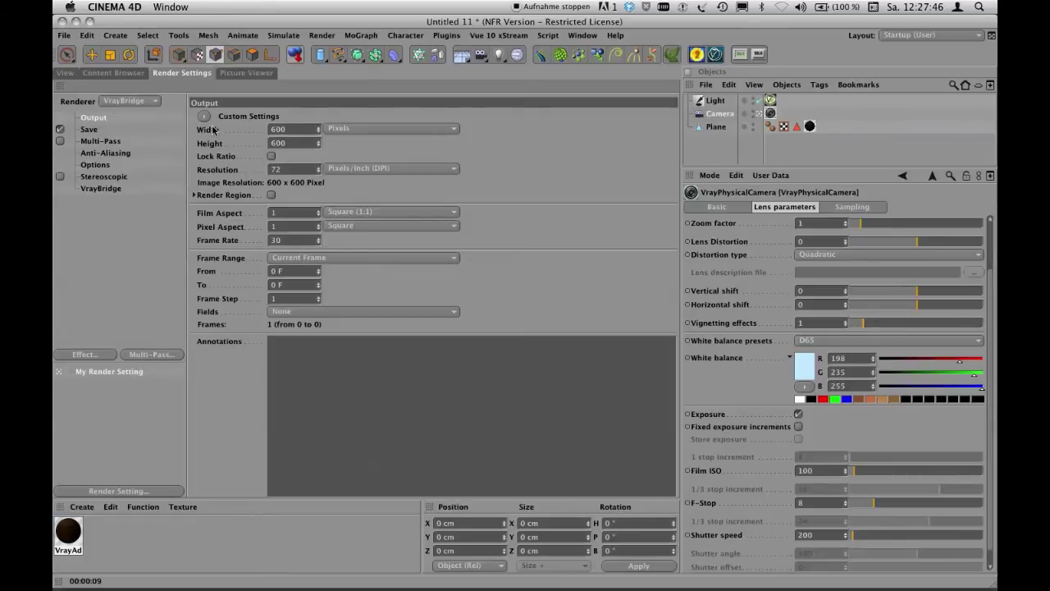
{"action": "left_click", "coordinate": [67, 73]}
{"action": "key", "text": "super+r"}
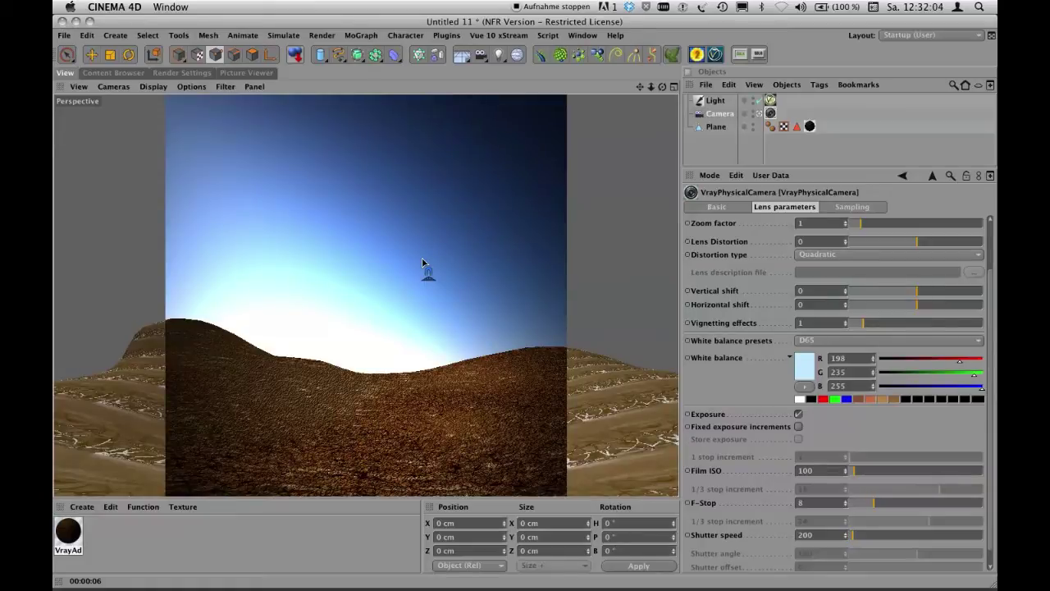
Reopen Render Settings and uncheck AO on in the Indirect Illumination settings.
{"action": "key", "text": "super+b"}
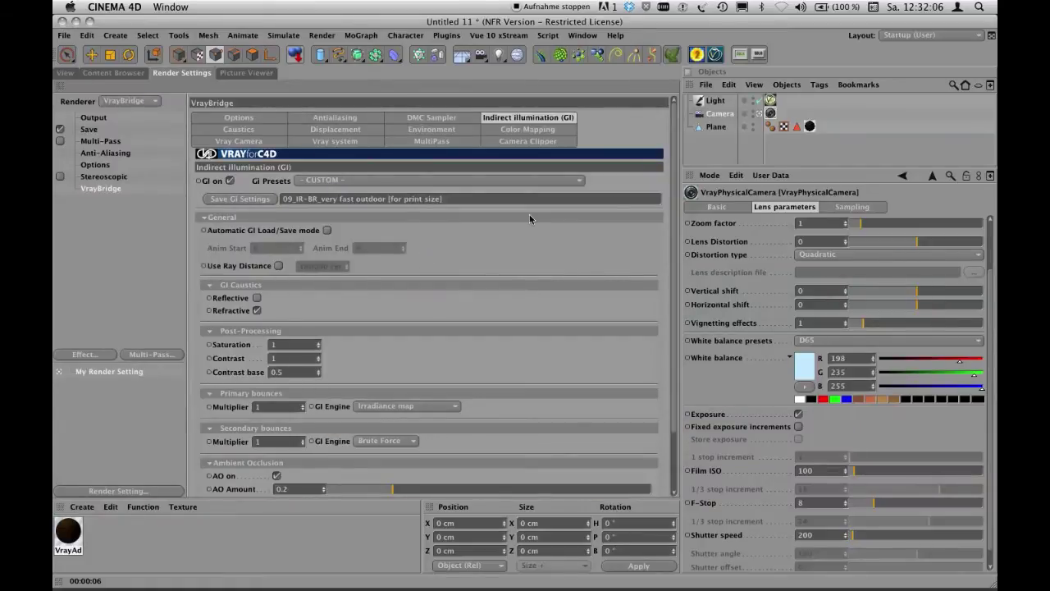
{"action": "scroll", "coordinate": [675, 171], "scroll_direction": "down", "scroll_amount": 3}
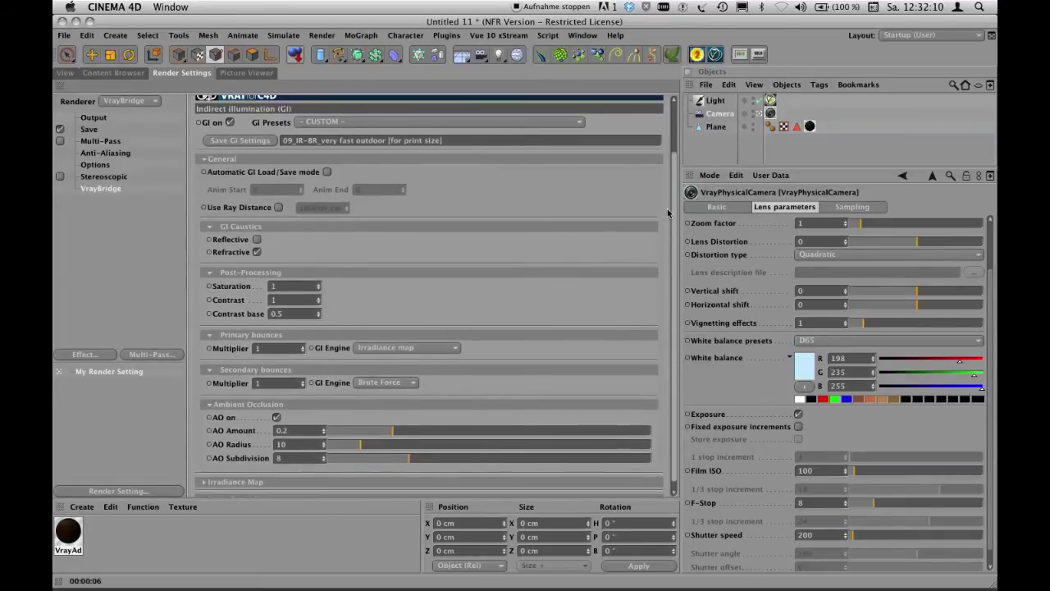
{"action": "scroll", "coordinate": [668, 222], "scroll_direction": "up", "scroll_amount": 3}
{"action": "scroll", "coordinate": [668, 220], "scroll_direction": "down", "scroll_amount": 3}
{"action": "scroll", "coordinate": [669, 196], "scroll_direction": "up", "scroll_amount": 3}
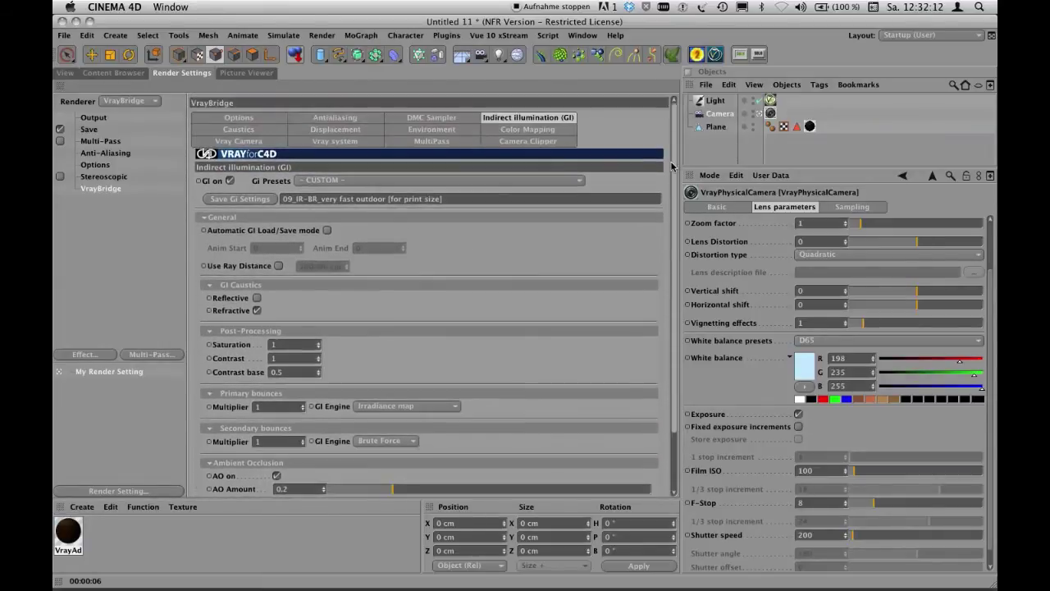
{"action": "scroll", "coordinate": [672, 177], "scroll_direction": "down", "scroll_amount": 3}
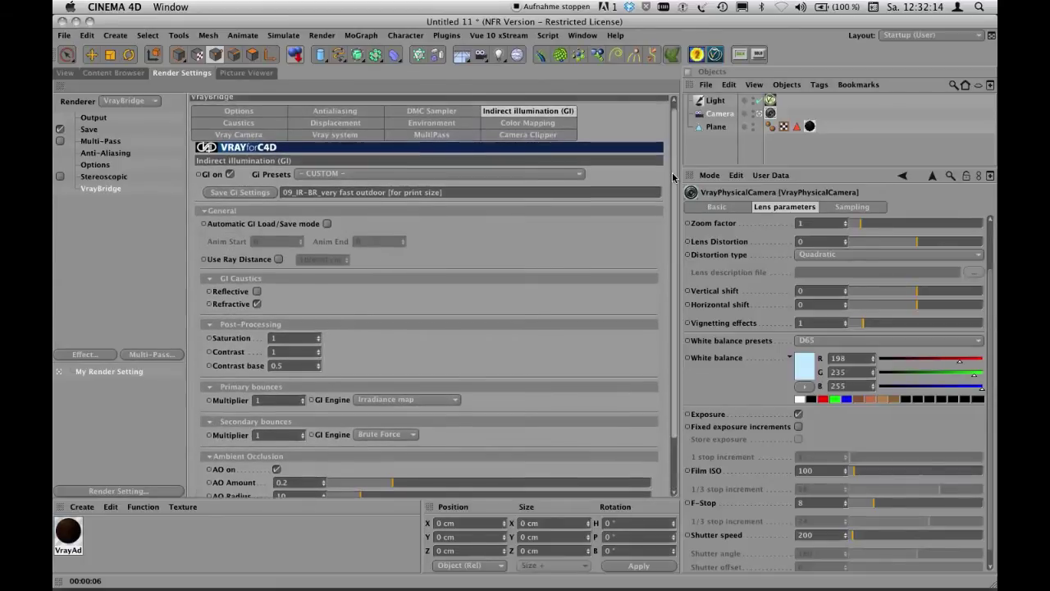
{"action": "scroll", "coordinate": [676, 179], "scroll_direction": "up", "scroll_amount": 3}
{"action": "scroll", "coordinate": [672, 205], "scroll_direction": "down", "scroll_amount": 3}
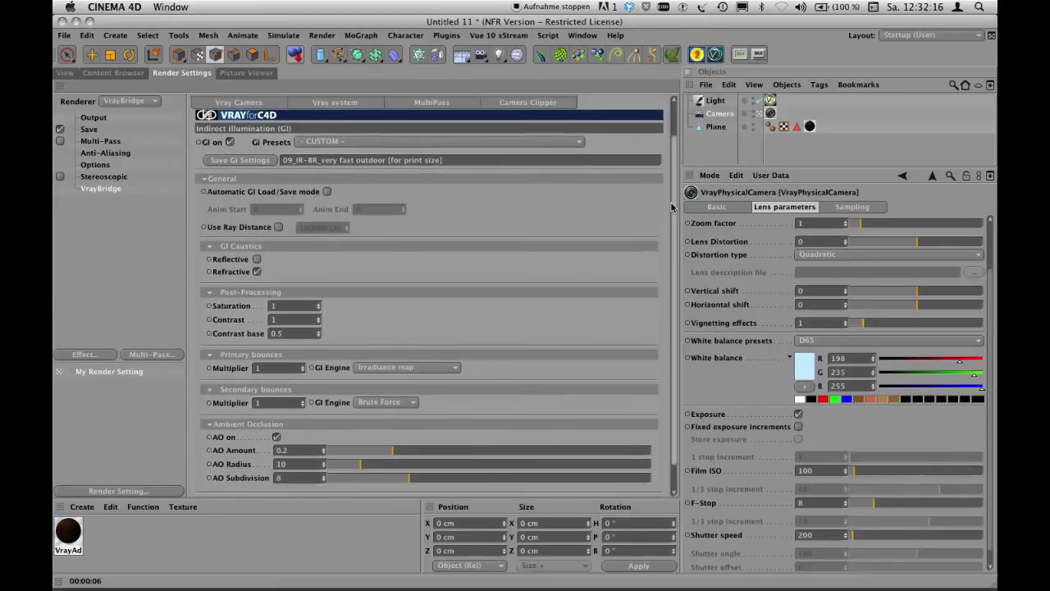
{"action": "scroll", "coordinate": [669, 235], "scroll_direction": "up", "scroll_amount": 3}
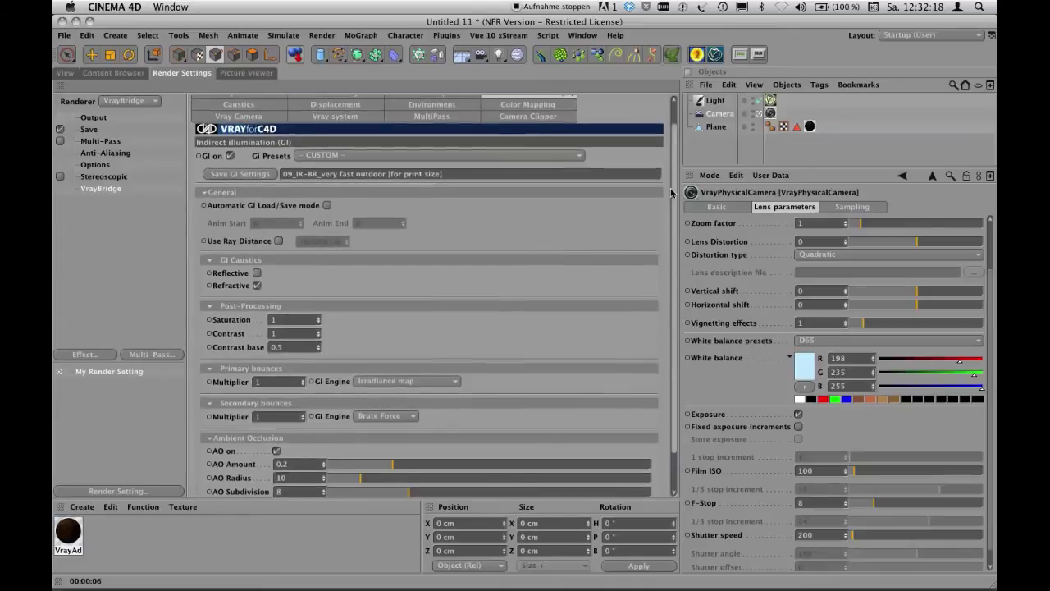
{"action": "scroll", "coordinate": [640, 225], "scroll_direction": "down", "scroll_amount": 3}
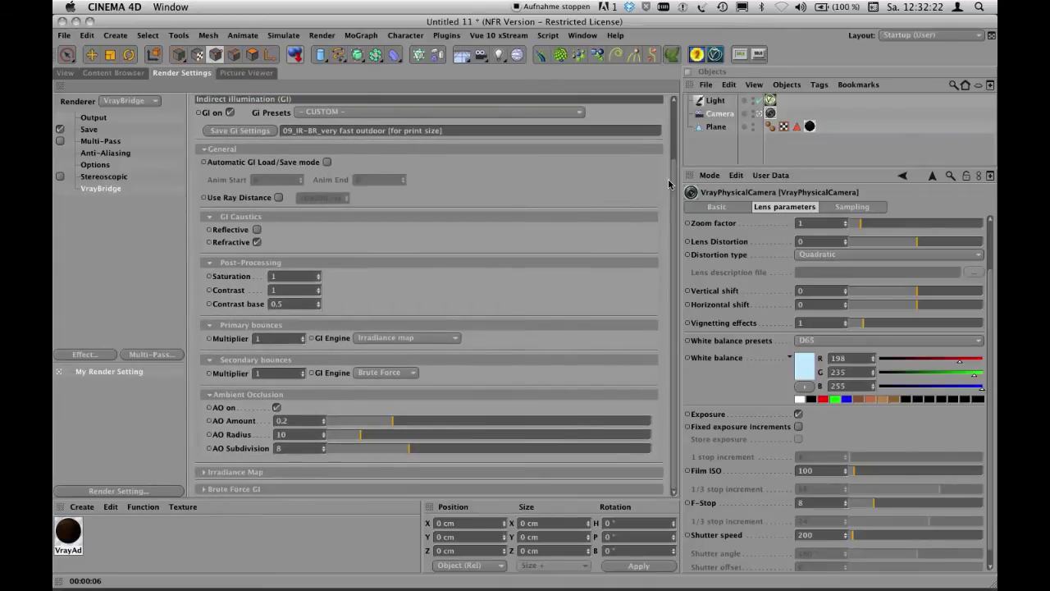
{"action": "scroll", "coordinate": [673, 185], "scroll_direction": "up", "scroll_amount": 3}
{"action": "scroll", "coordinate": [677, 123], "scroll_direction": "up", "scroll_amount": 1}
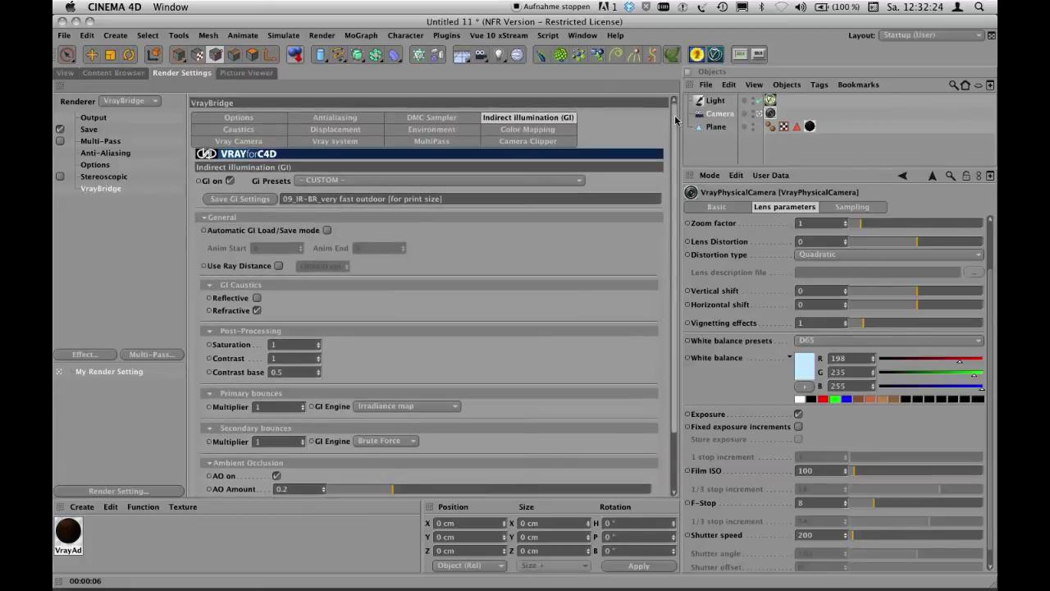
{"action": "scroll", "coordinate": [676, 123], "scroll_direction": "down", "scroll_amount": 1}
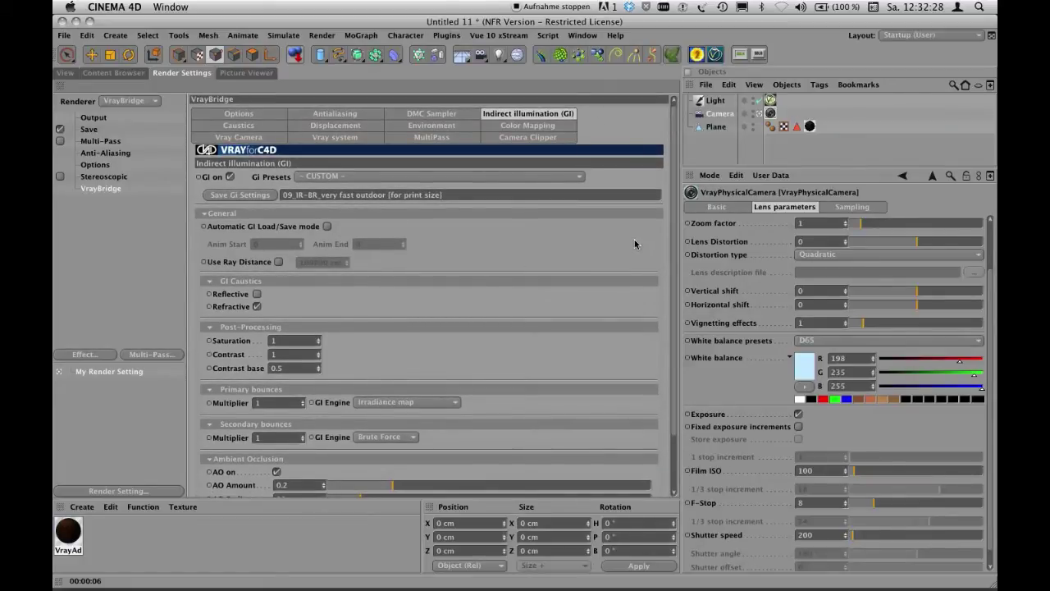
{"action": "scroll", "coordinate": [660, 263], "scroll_direction": "down", "scroll_amount": 3}
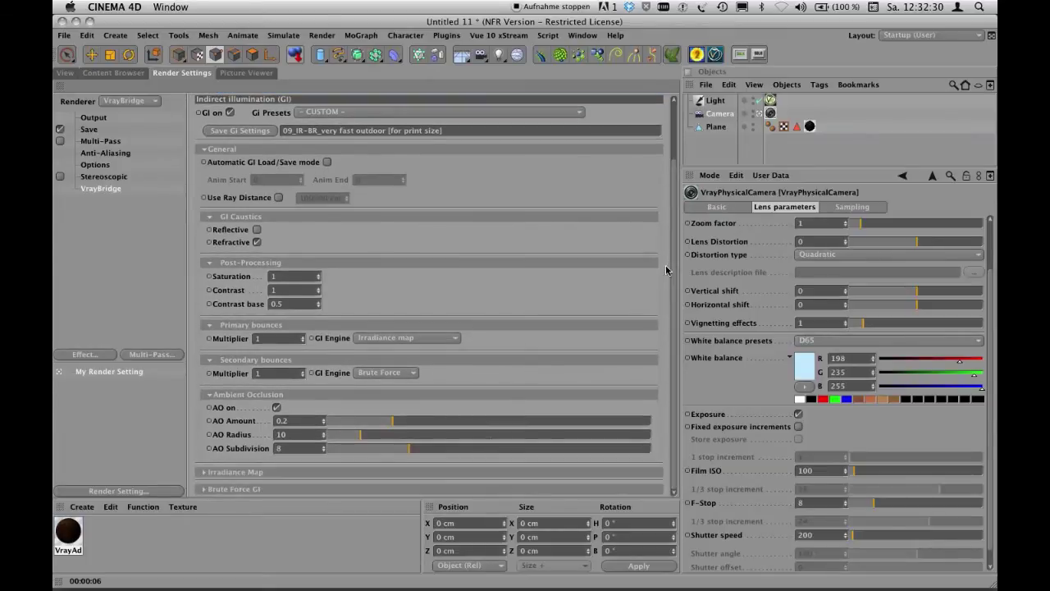
{"action": "left_click", "coordinate": [277, 407]}
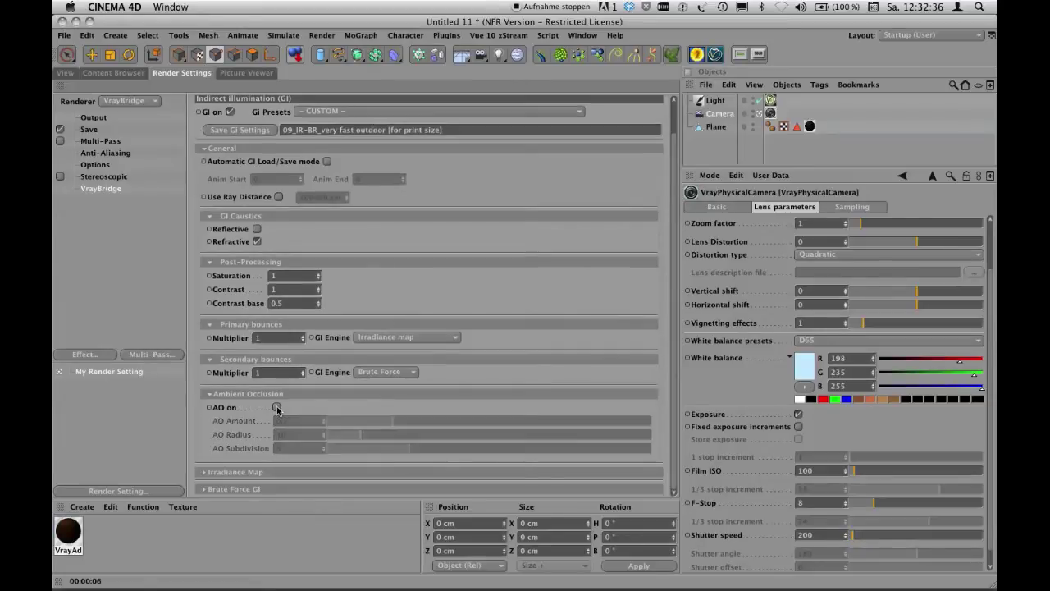
{"action": "left_click", "coordinate": [68, 73]}
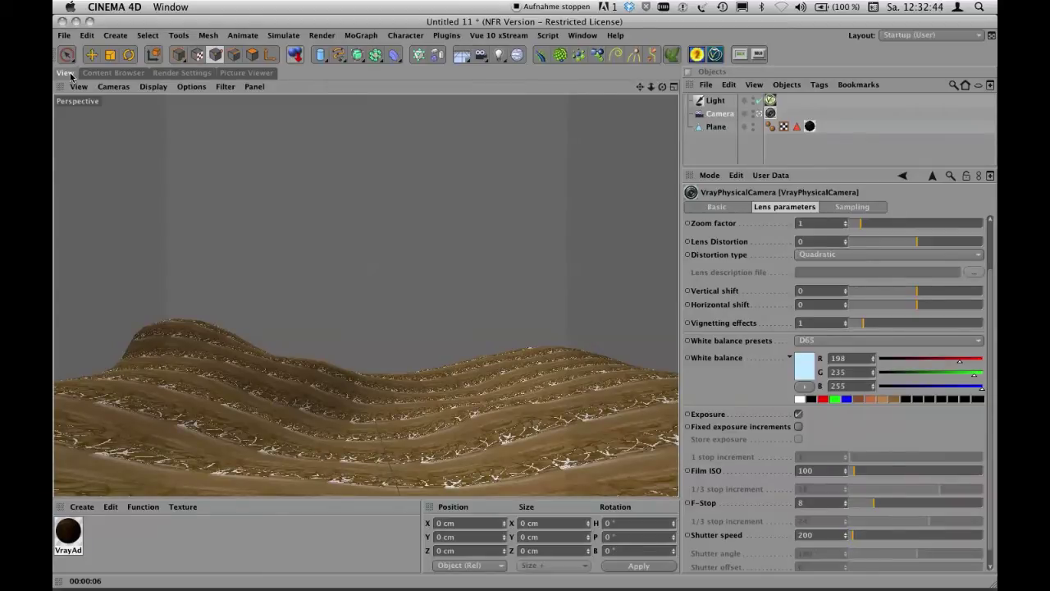
Run a V-Ray test render of the terrain, widen the attribute panel, and browse the Content Browser library.
{"action": "key", "text": "super+r"}
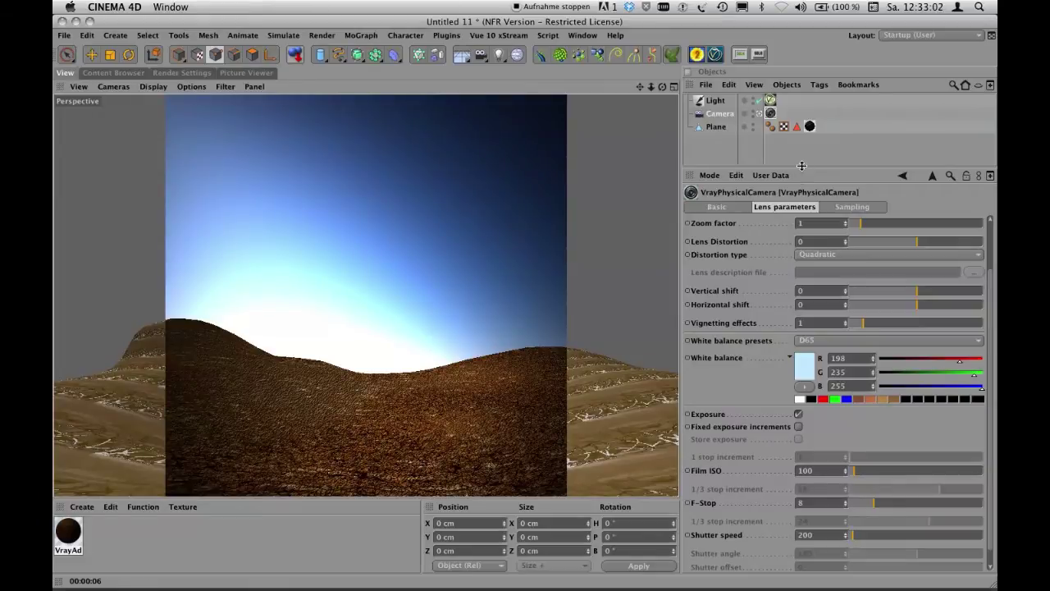
{"action": "left_click_drag", "start_coordinate": [802, 167], "coordinate": [805, 149]}
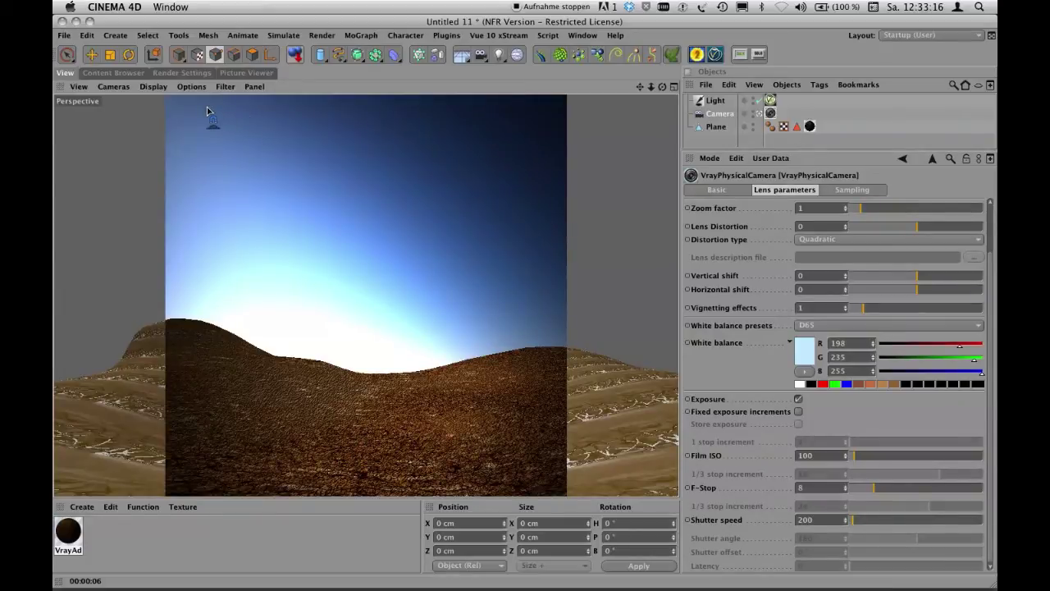
{"action": "left_click", "coordinate": [117, 74]}
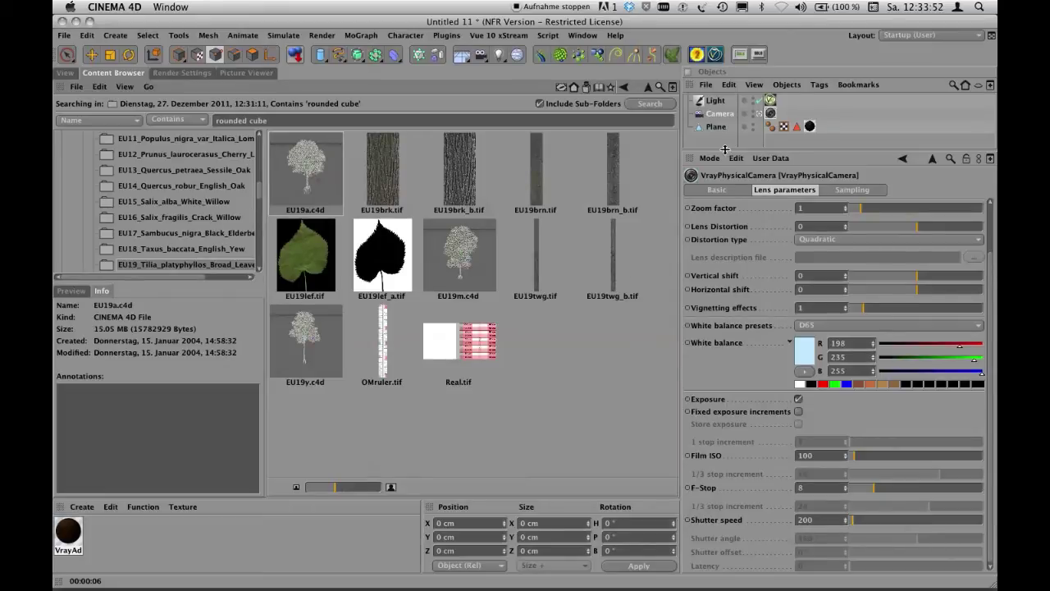
Load the EU19a.c4d tree model from the Content Browser into the scene and return to the 3D view.
{"action": "left_click_drag", "start_coordinate": [726, 151], "coordinate": [720, 238]}
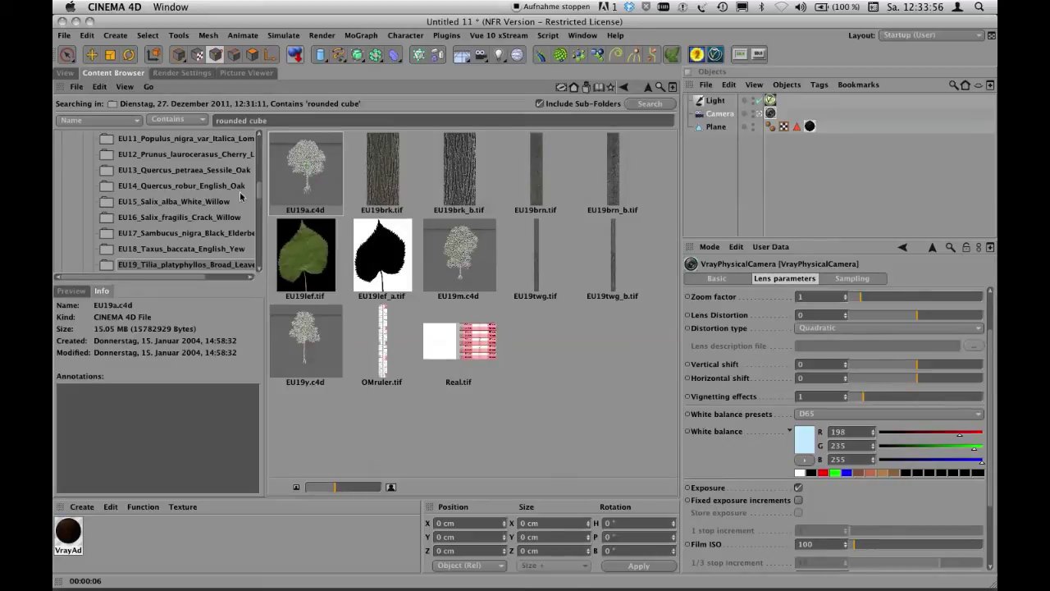
{"action": "left_click_drag", "start_coordinate": [263, 195], "coordinate": [717, 174]}
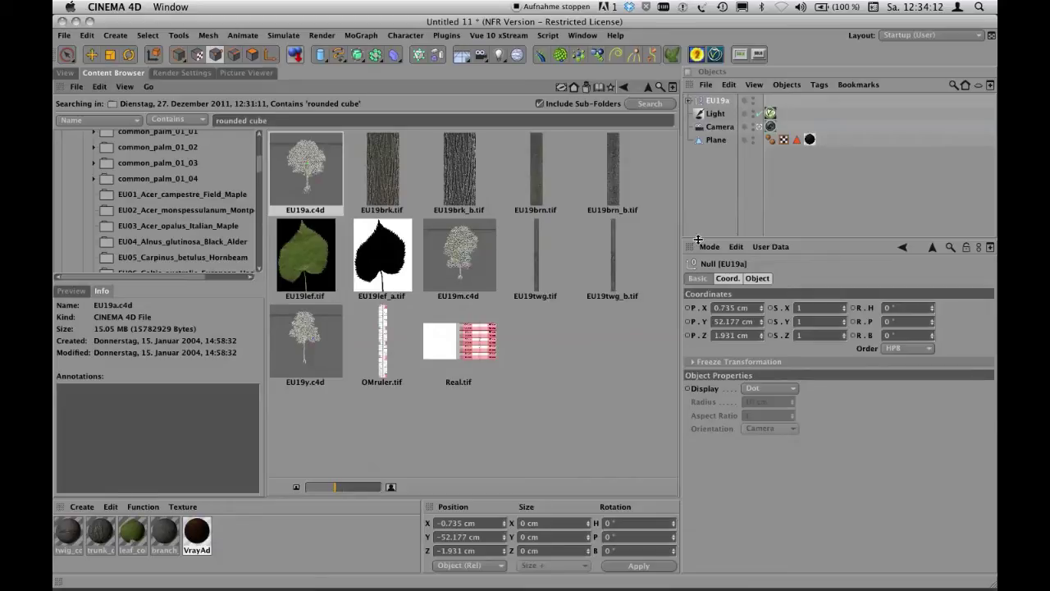
{"action": "left_click", "coordinate": [66, 73]}
{"action": "left_click_drag", "start_coordinate": [376, 407], "coordinate": [717, 103]}
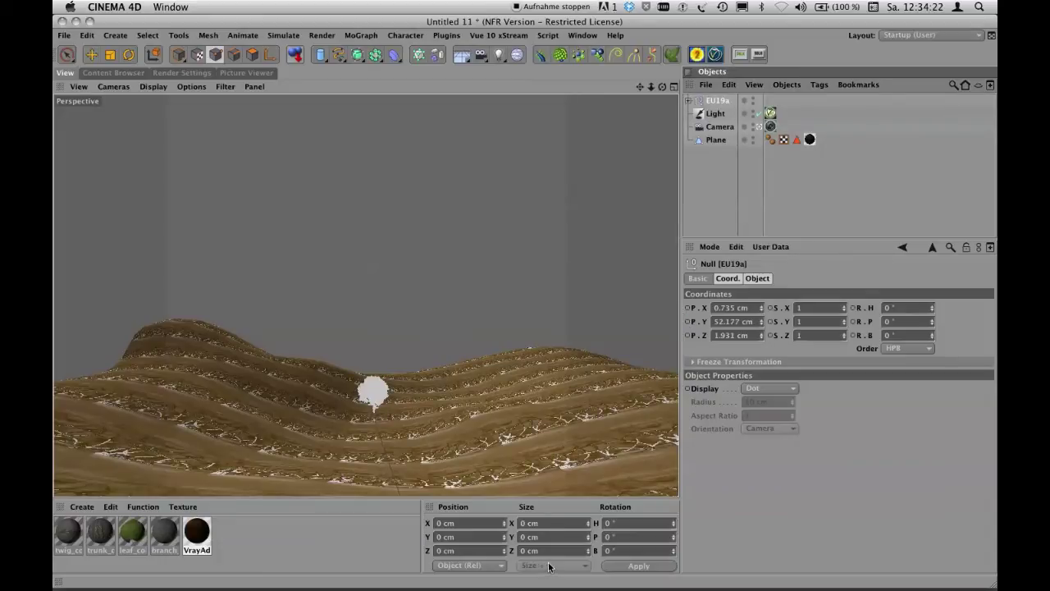
In Model mode, scale the EU19a tree by 8 in the Coordinate Manager.
{"action": "left_click", "coordinate": [179, 56]}
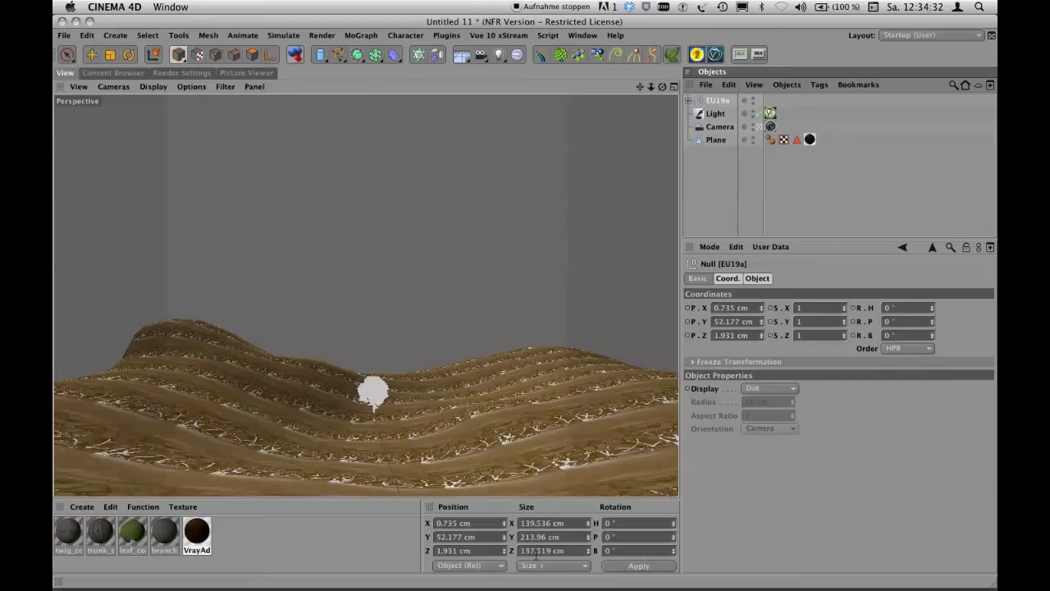
{"action": "left_click", "coordinate": [548, 568]}
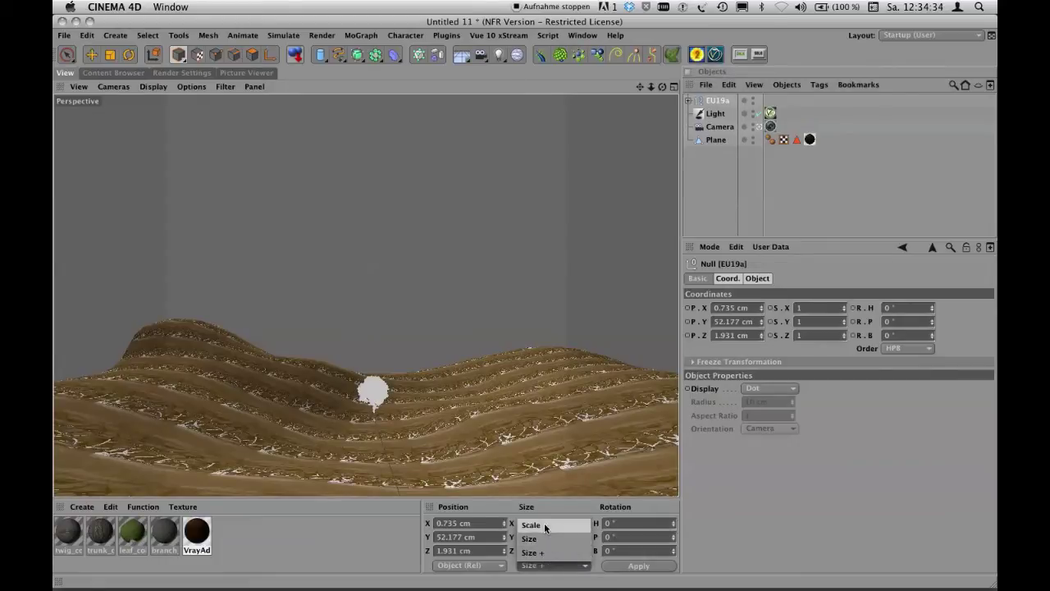
{"action": "left_click", "coordinate": [544, 522]}
{"action": "double_click", "coordinate": [523, 522]}
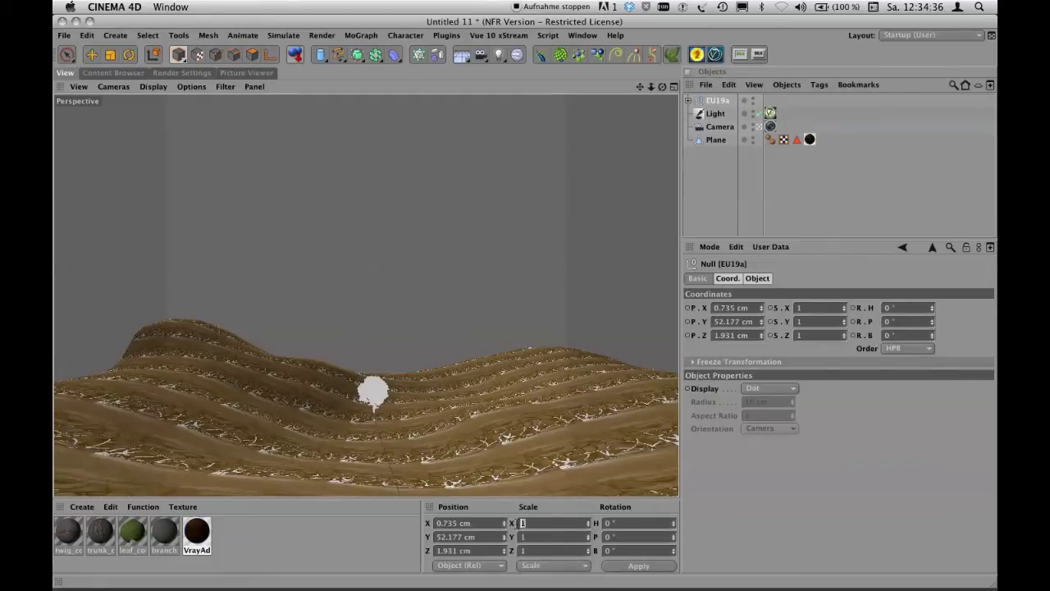
{"action": "type", "text": "8"}
{"action": "key", "text": "Return"}
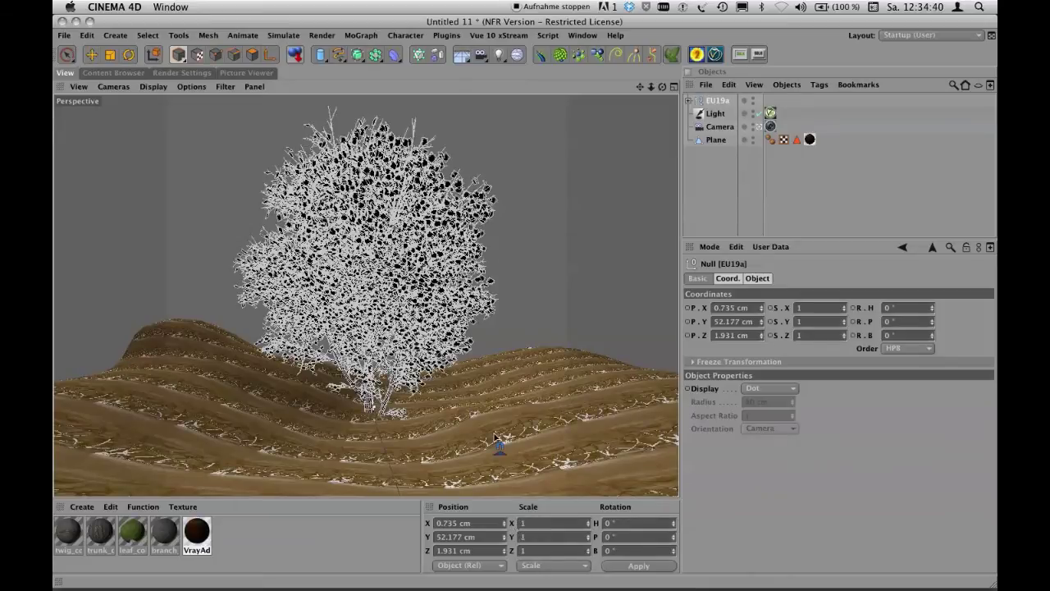
Raise the EU19a tree from 52.177 cm to 459.177 cm so its trunk meets the ground.
{"action": "left_click", "coordinate": [720, 101]}
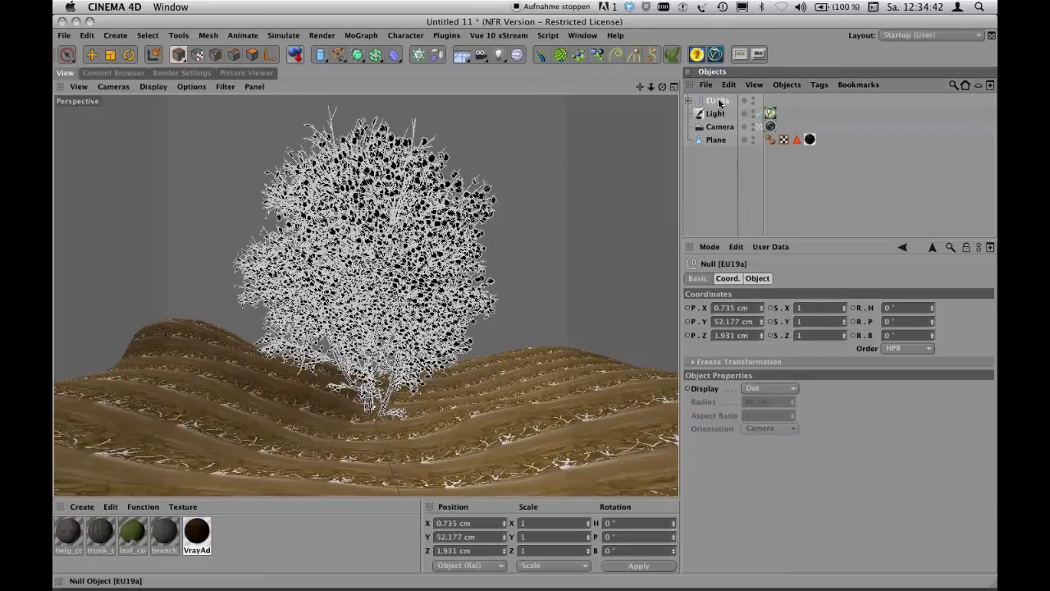
{"action": "left_click_drag", "start_coordinate": [762, 326], "coordinate": [761, 123]}
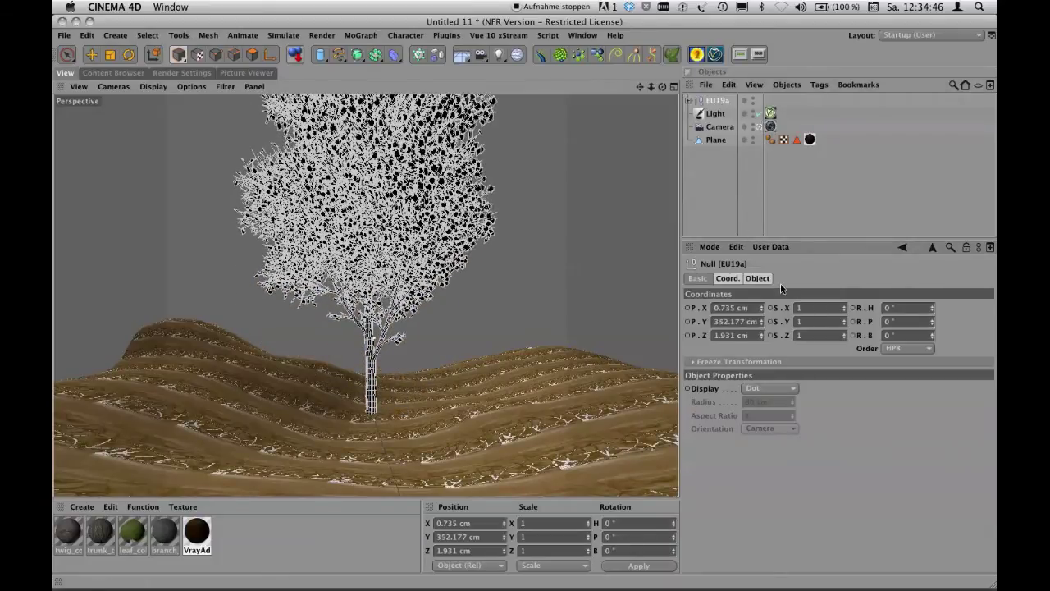
{"action": "left_click_drag", "start_coordinate": [761, 326], "coordinate": [752, 253]}
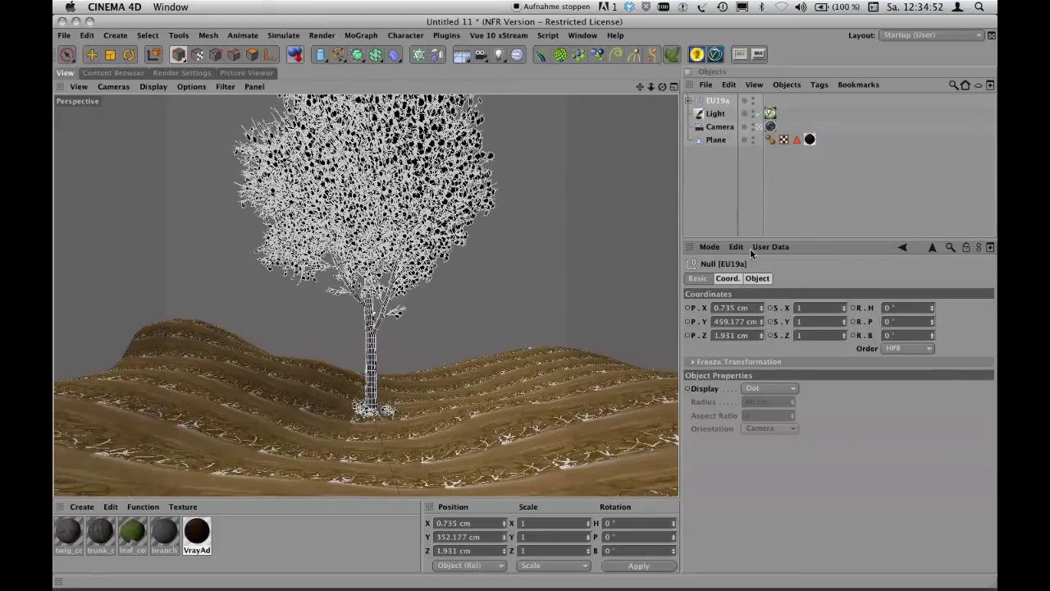
Look through the scene camera toward the trunk, then step back through earlier views.
{"action": "left_click", "coordinate": [759, 127]}
{"action": "left_click_drag", "start_coordinate": [441, 236], "coordinate": [346, 238], "text": "alt"}
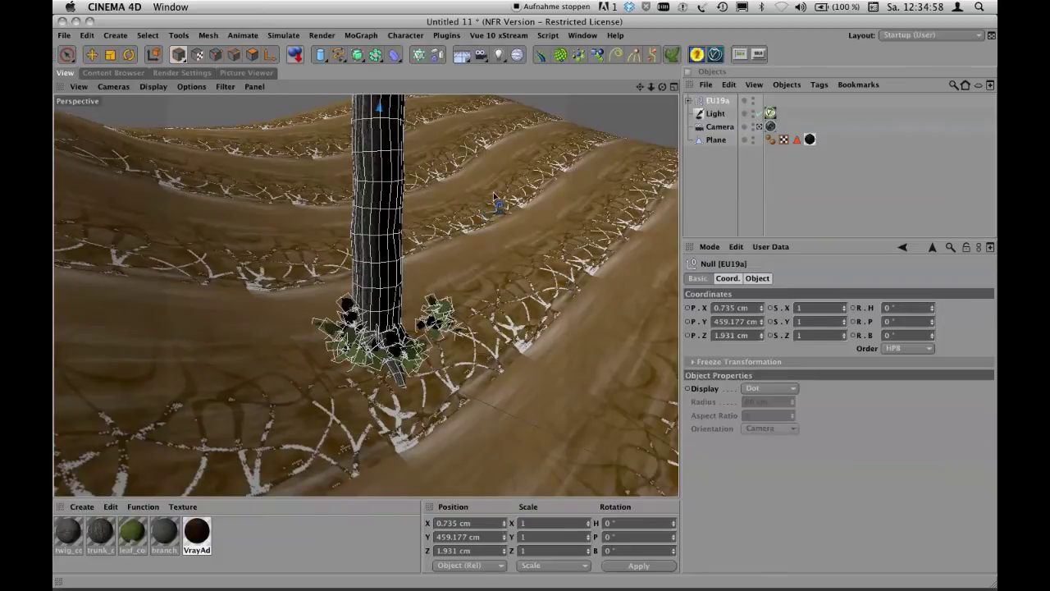
{"action": "key", "text": "super+shift+z"}
{"action": "key", "text": "super+shift+z"}
{"action": "key", "text": "super+shift+z"}
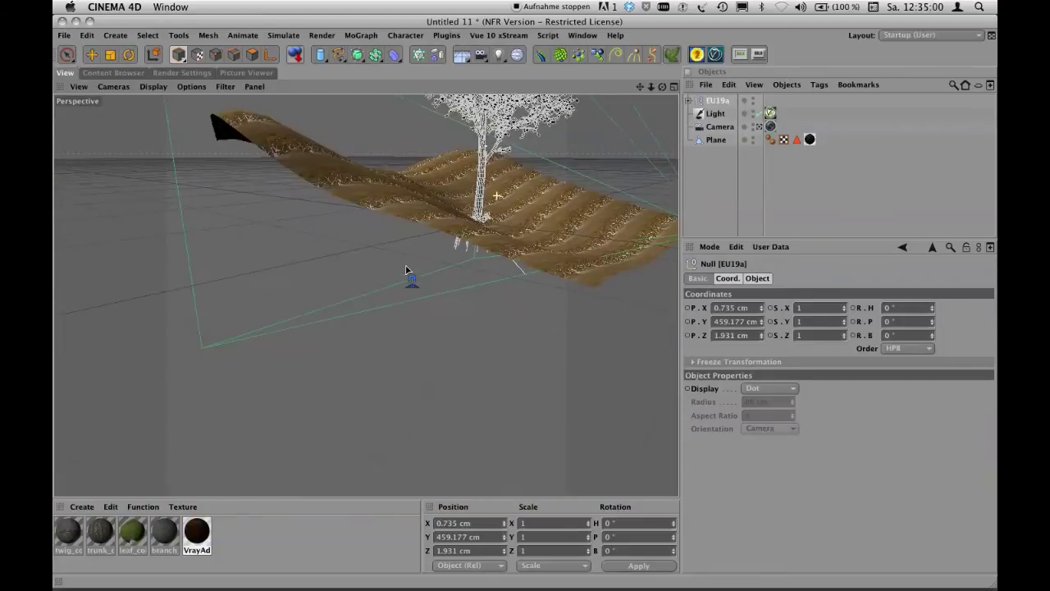
{"action": "key", "text": "super+shift+z"}
{"action": "key", "text": "super+shift+z"}
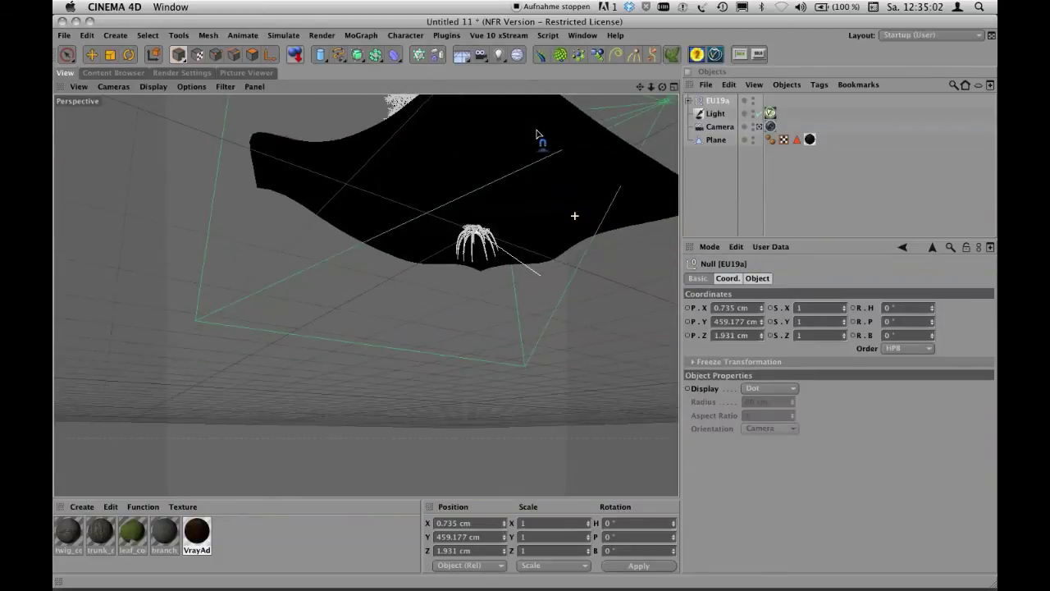
{"action": "key", "text": "super+shift+z"}
{"action": "key", "text": "super+shift+z"}
{"action": "key", "text": "super+shift+z"}
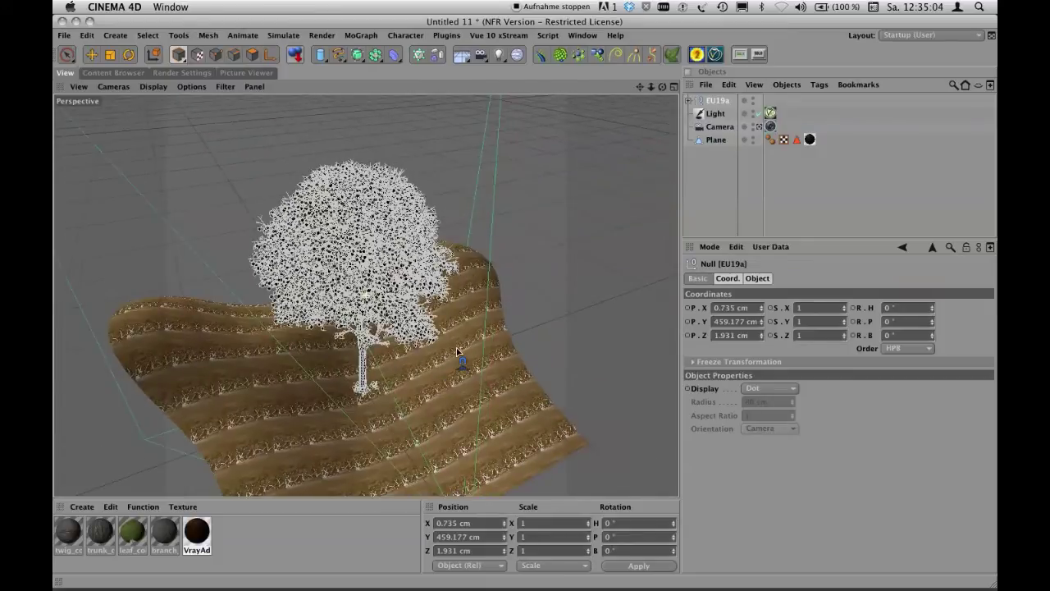
{"action": "key", "text": "super+shift+z"}
{"action": "key", "text": "super+shift+z"}
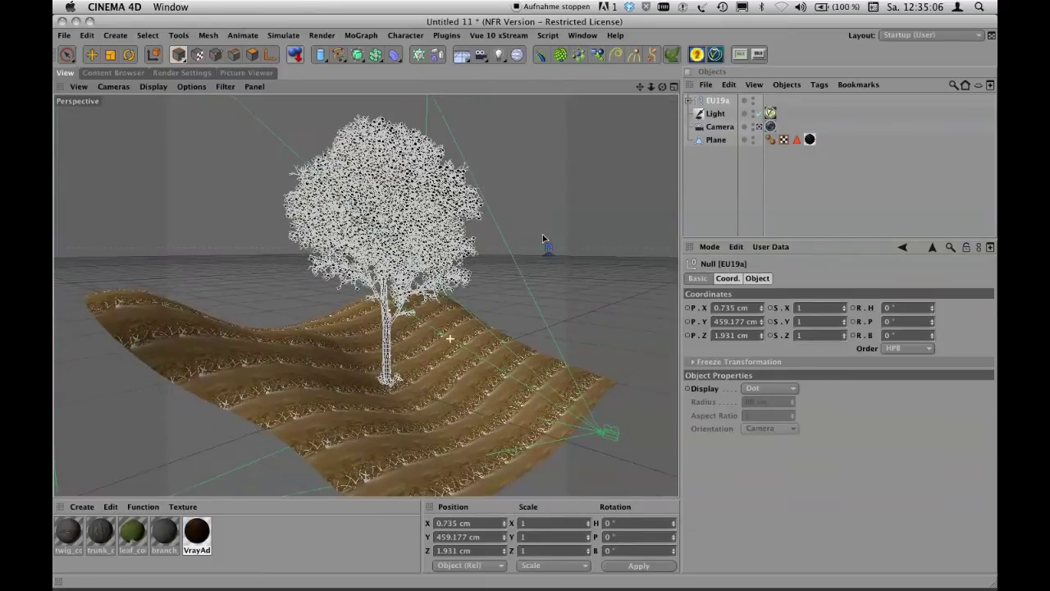
Hide the EU19a tree in the editor and expand its group down to the trunk object.
{"action": "left_click", "coordinate": [753, 100]}
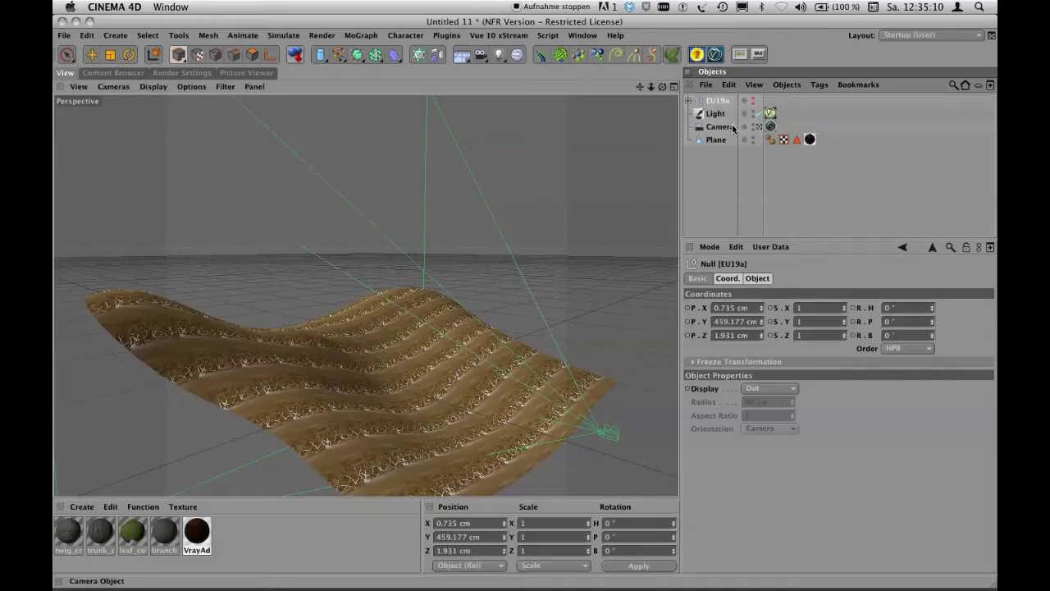
{"action": "left_click", "coordinate": [691, 101]}
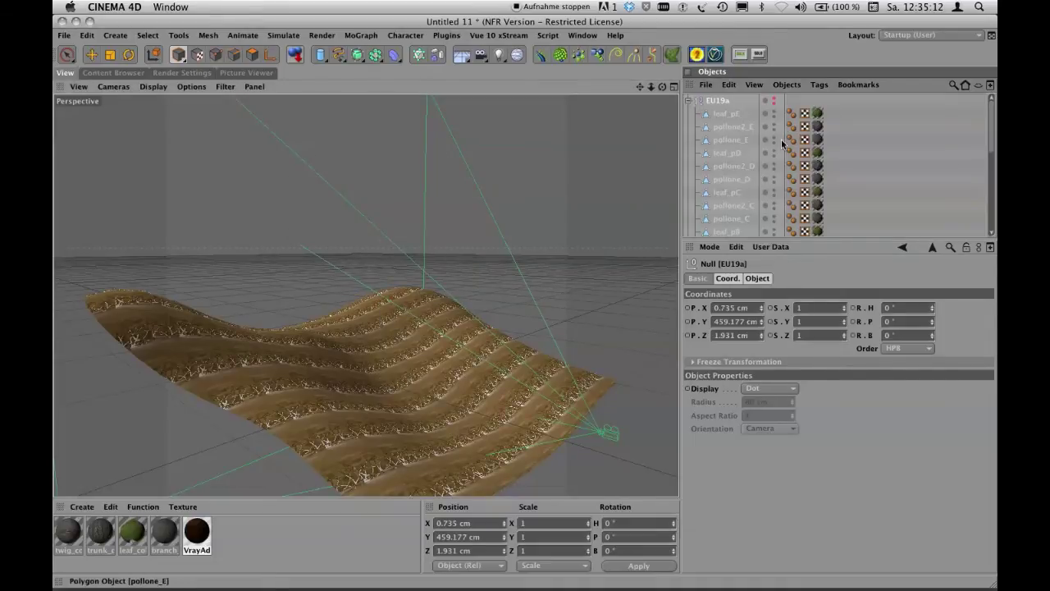
{"action": "left_click_drag", "start_coordinate": [991, 119], "coordinate": [990, 196]}
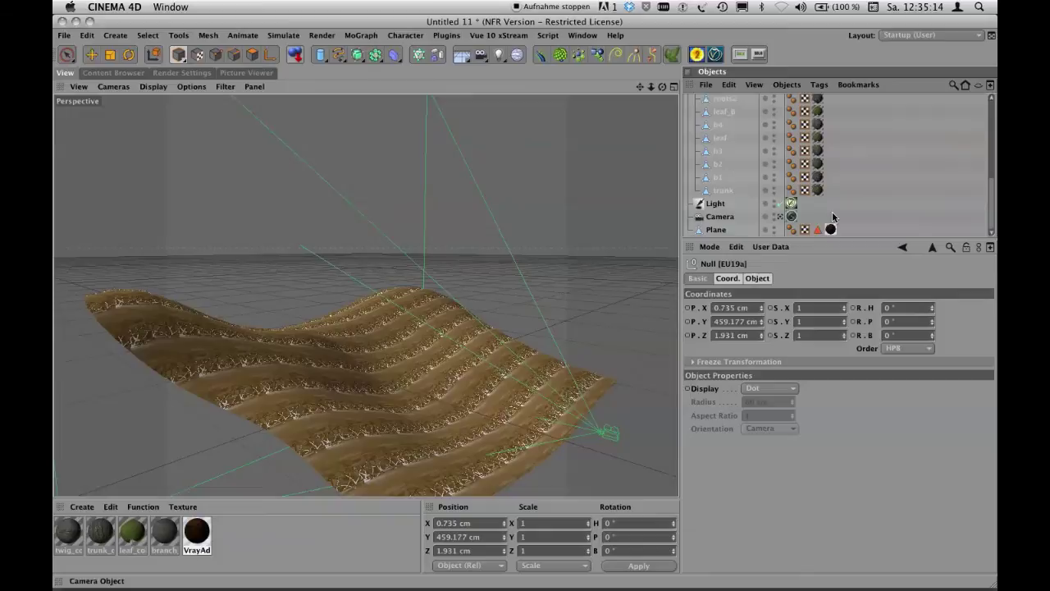
Make the trunk and roots2 parts visible in the editor, orbiting to check them on the terrain.
{"action": "left_click", "coordinate": [774, 191]}
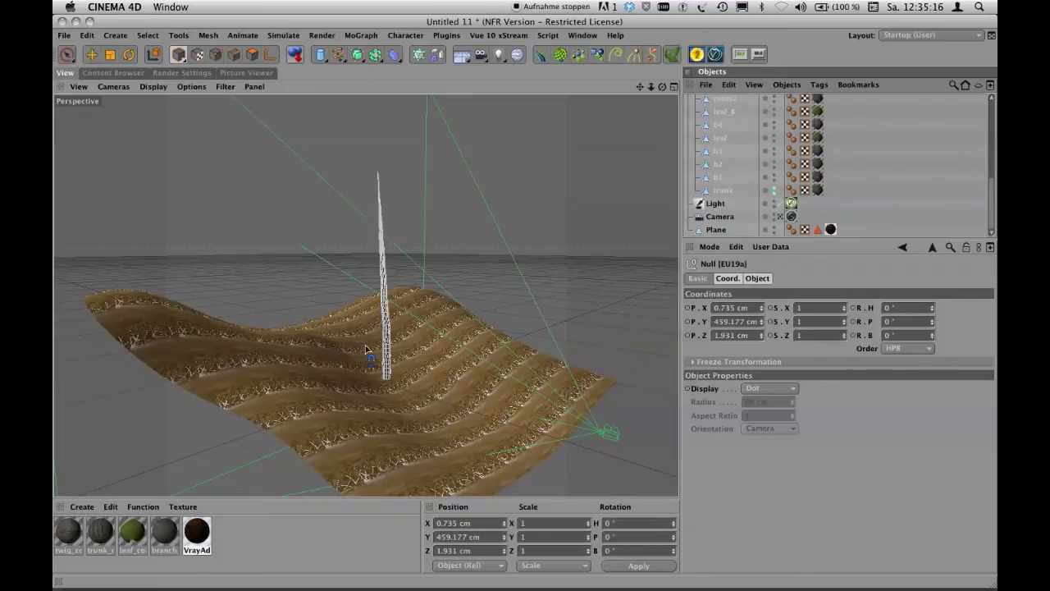
{"action": "mouse_move", "coordinate": [392, 354]}
{"action": "left_mouse_down", "text": "alt"}
{"action": "mouse_move", "coordinate": [398, 231]}
{"action": "mouse_move", "coordinate": [402, 341]}
{"action": "left_mouse_up", "text": "alt"}
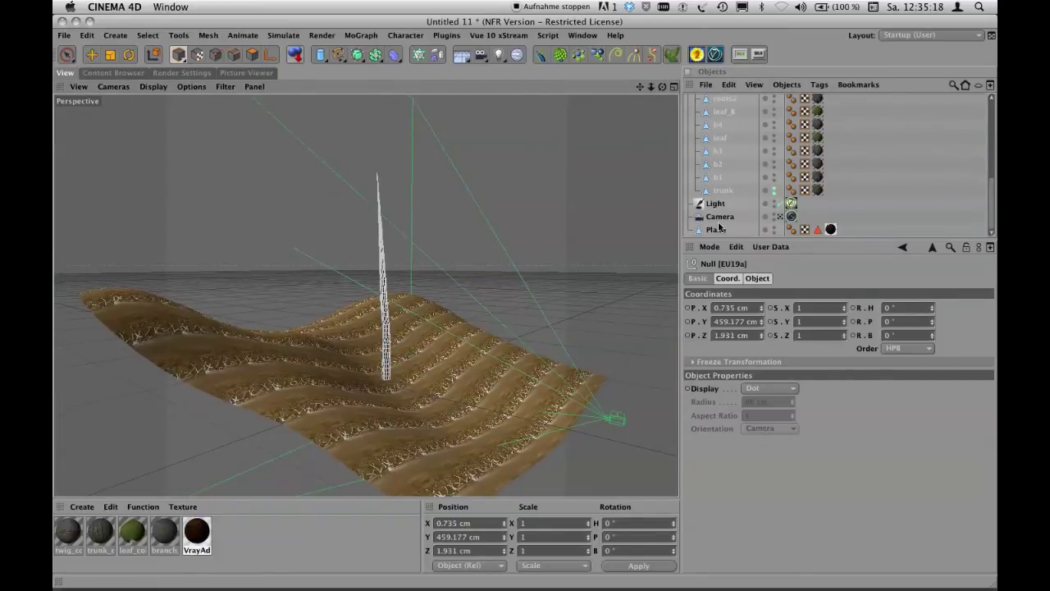
{"action": "left_click", "coordinate": [773, 100]}
{"action": "left_click_drag", "start_coordinate": [494, 308], "coordinate": [476, 358], "text": "alt"}
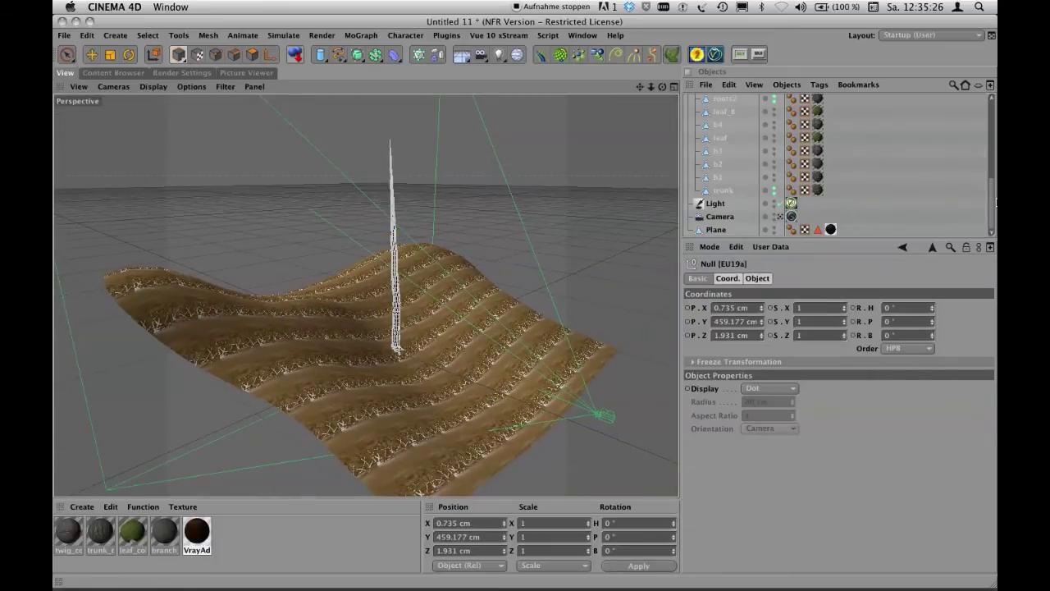
Show the whole EU19a tree in the editor and fold its group back up.
{"action": "left_click_drag", "start_coordinate": [991, 194], "coordinate": [991, 231]}
{"action": "left_click_drag", "start_coordinate": [864, 241], "coordinate": [872, 407]}
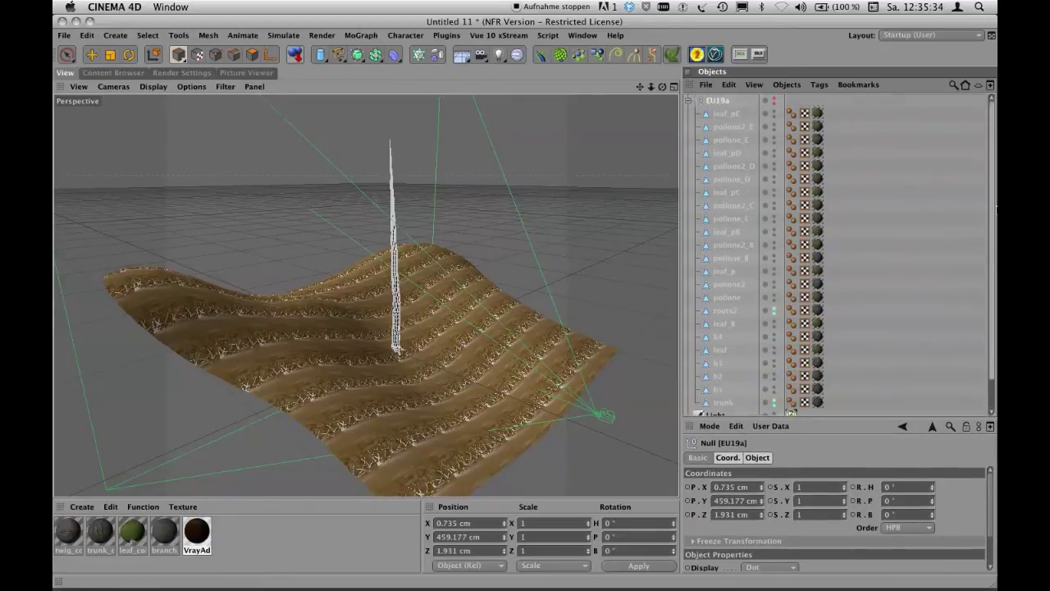
{"action": "scroll", "coordinate": [780, 316], "scroll_direction": "up", "scroll_amount": 3}
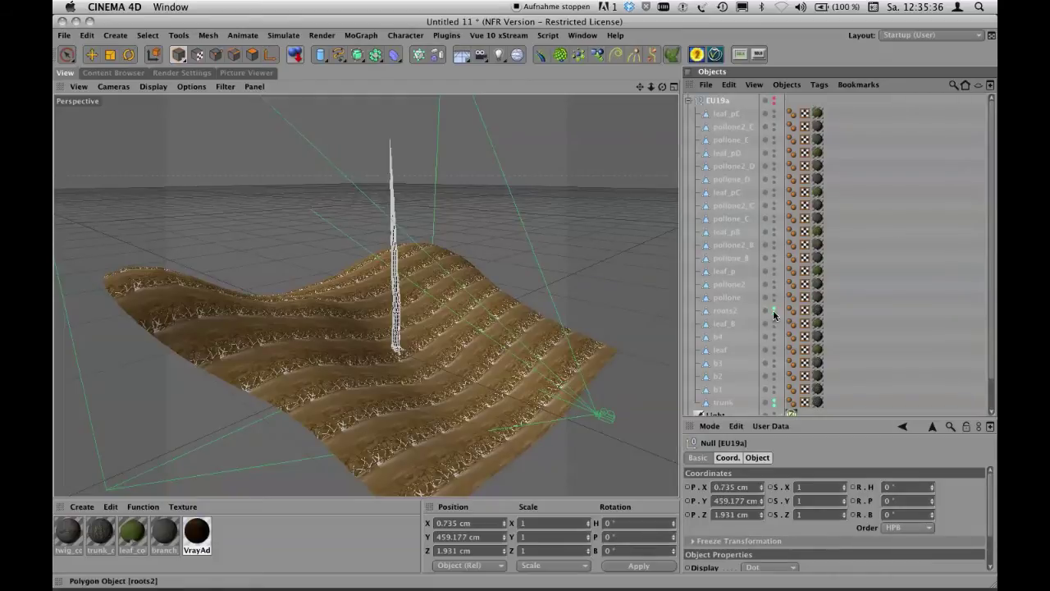
{"action": "left_click", "coordinate": [774, 101]}
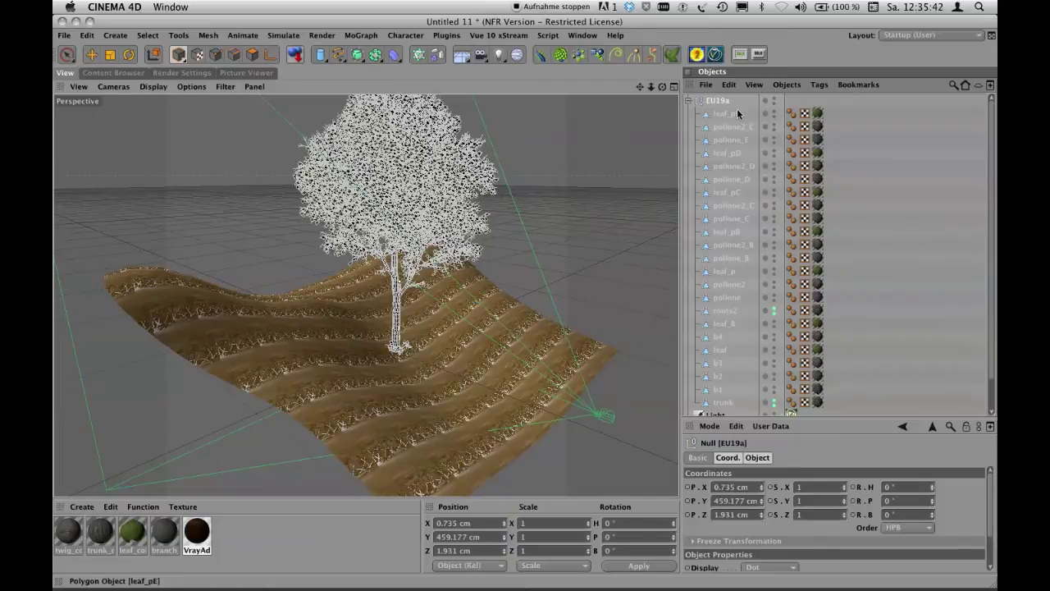
{"action": "left_click", "coordinate": [691, 101]}
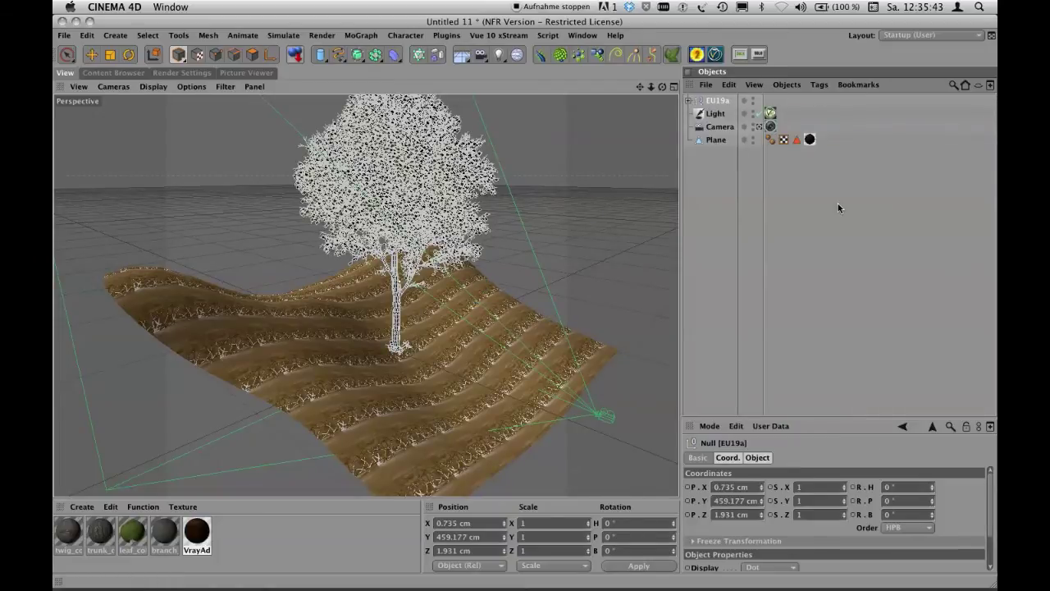
Render the scene camera's view of the tree on the terrain with V-Ray.
{"action": "left_click", "coordinate": [760, 127]}
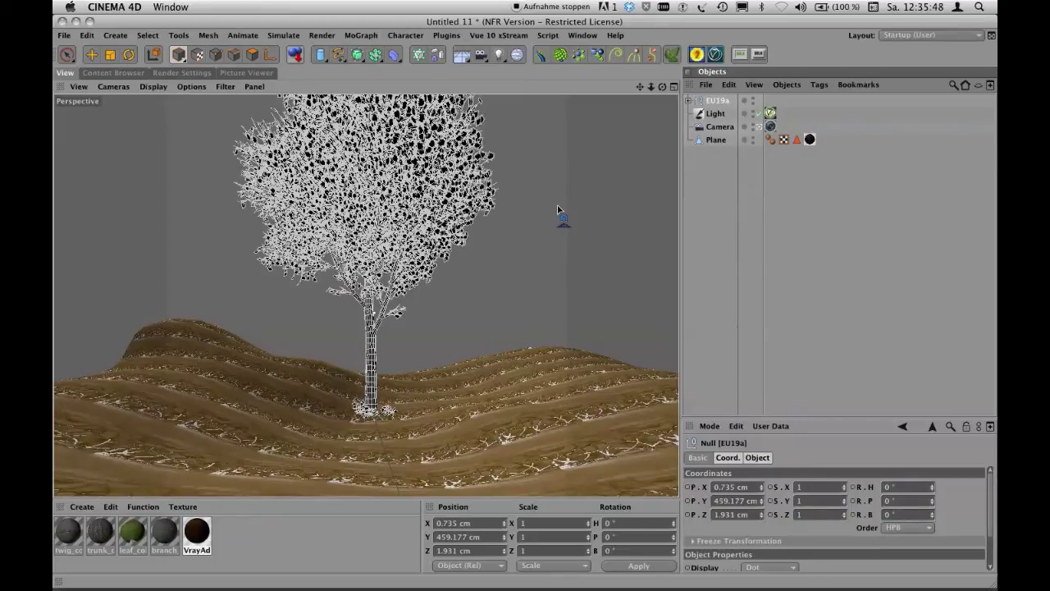
{"action": "key", "text": "super+r"}
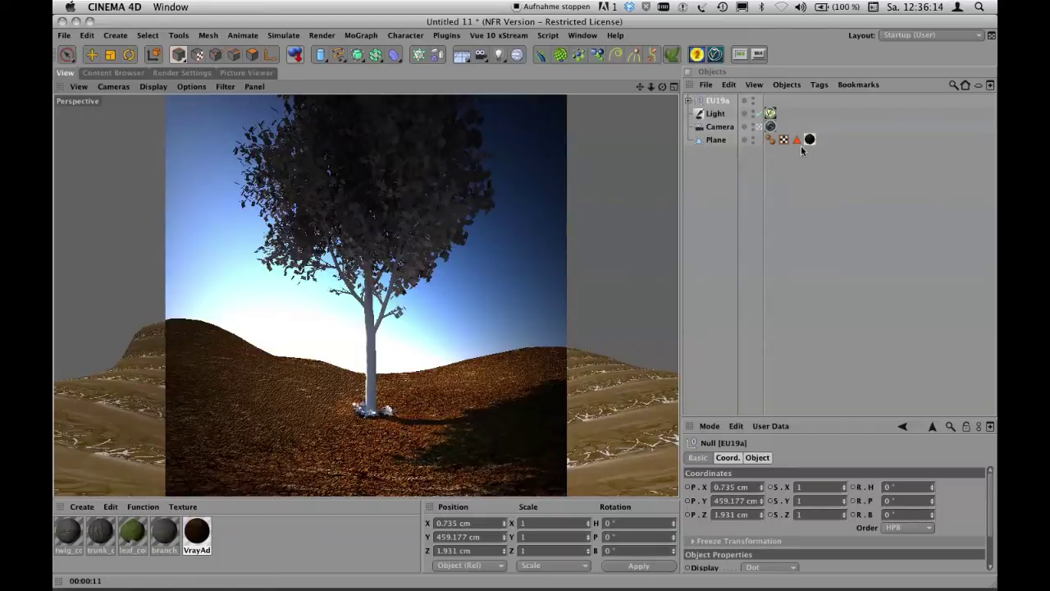
{"action": "left_click", "coordinate": [446, 35]}
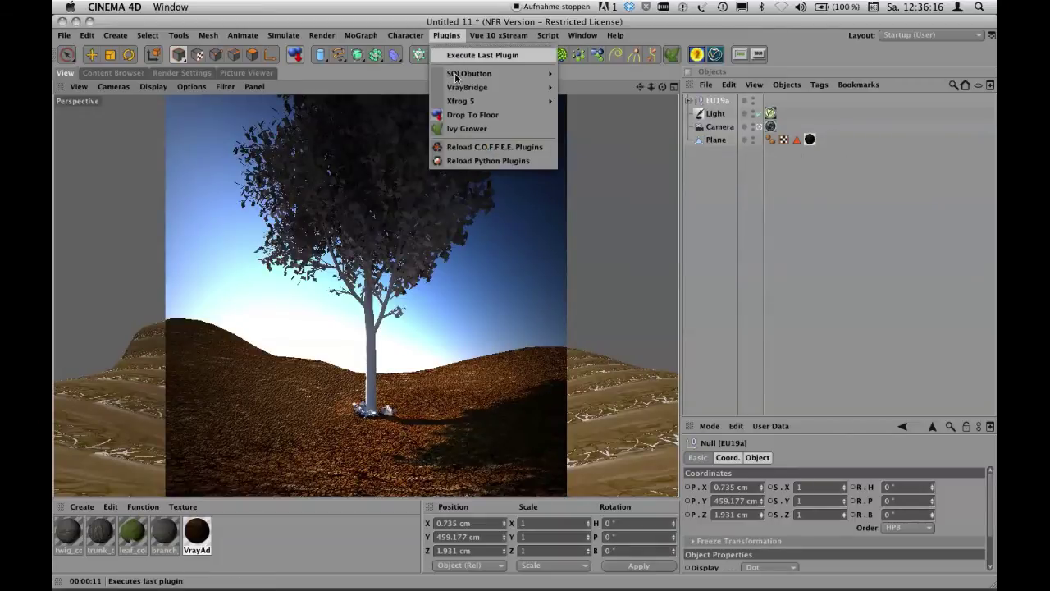
Convert the scene's materials to V-Ray versions with the VrayBridge Vray Material Converter.
{"action": "mouse_move", "coordinate": [468, 88]}
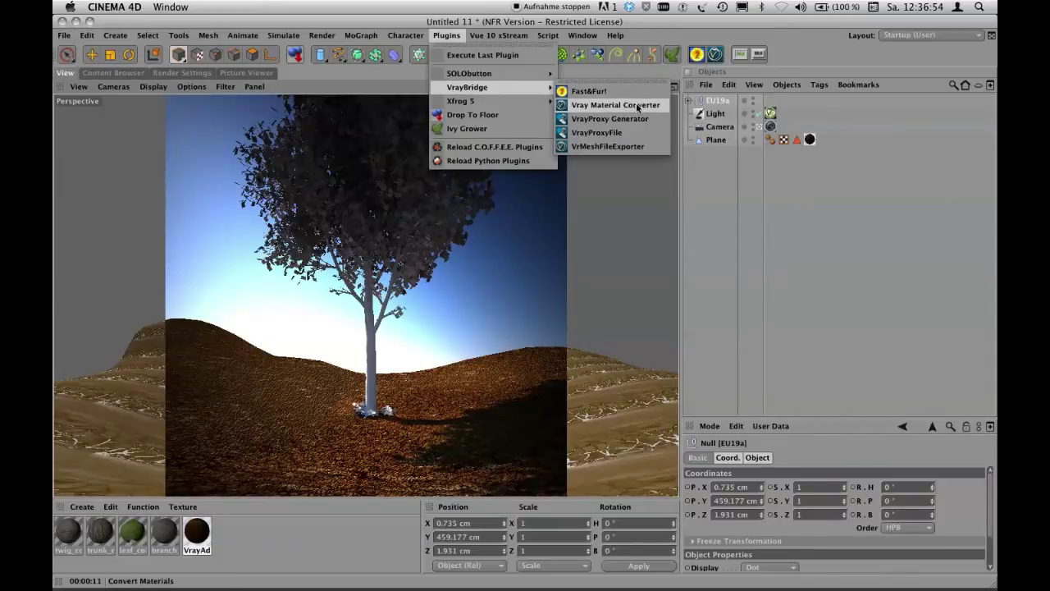
{"action": "left_click", "coordinate": [716, 55]}
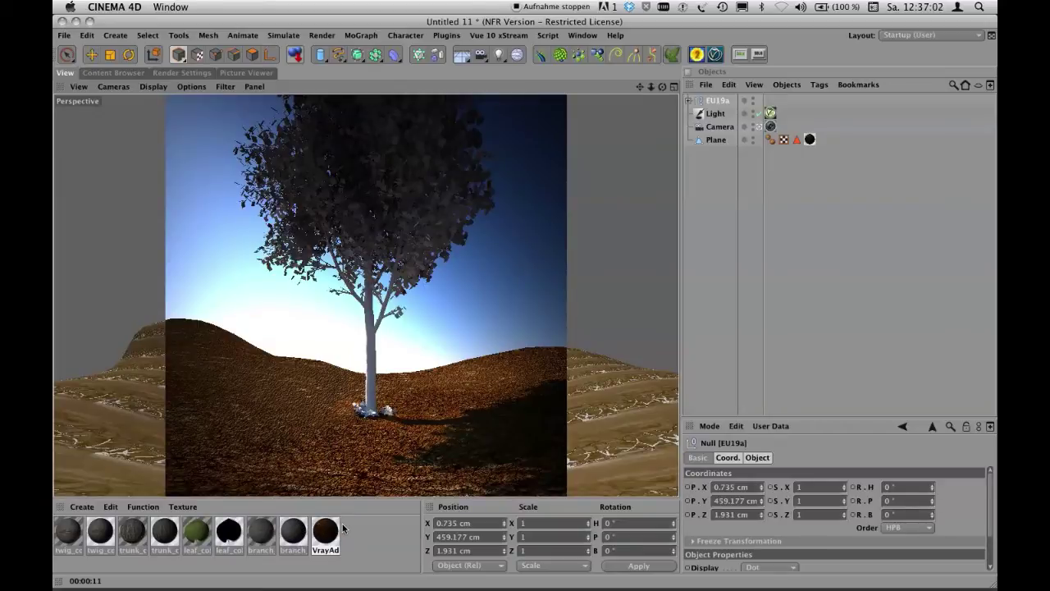
{"action": "left_click", "coordinate": [153, 507]}
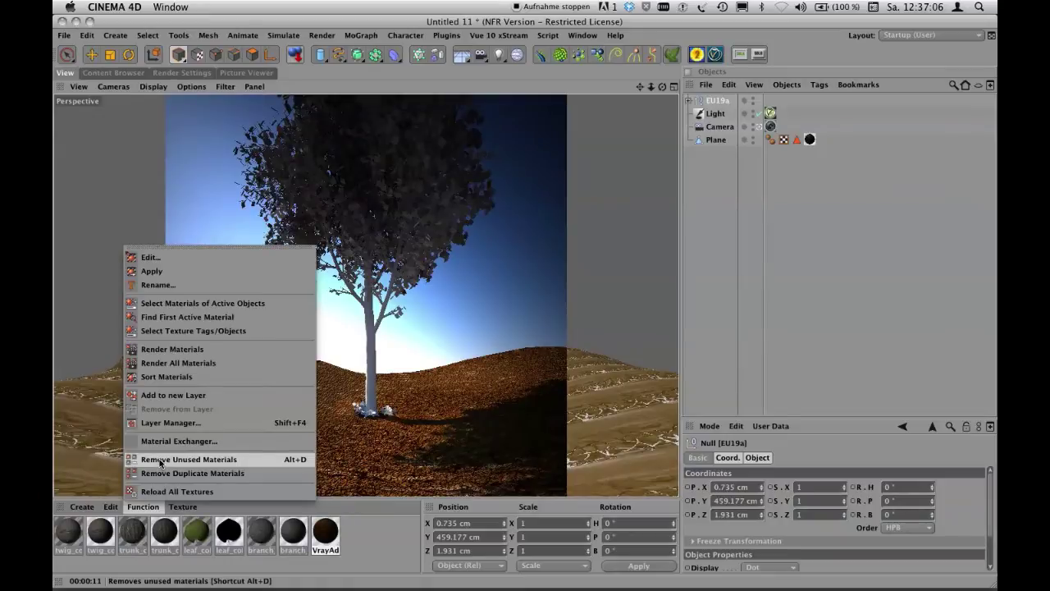
Remove unused materials, re-render in V-Ray, and hide EU19a in the editor except its trunk.
{"action": "left_click", "coordinate": [160, 462]}
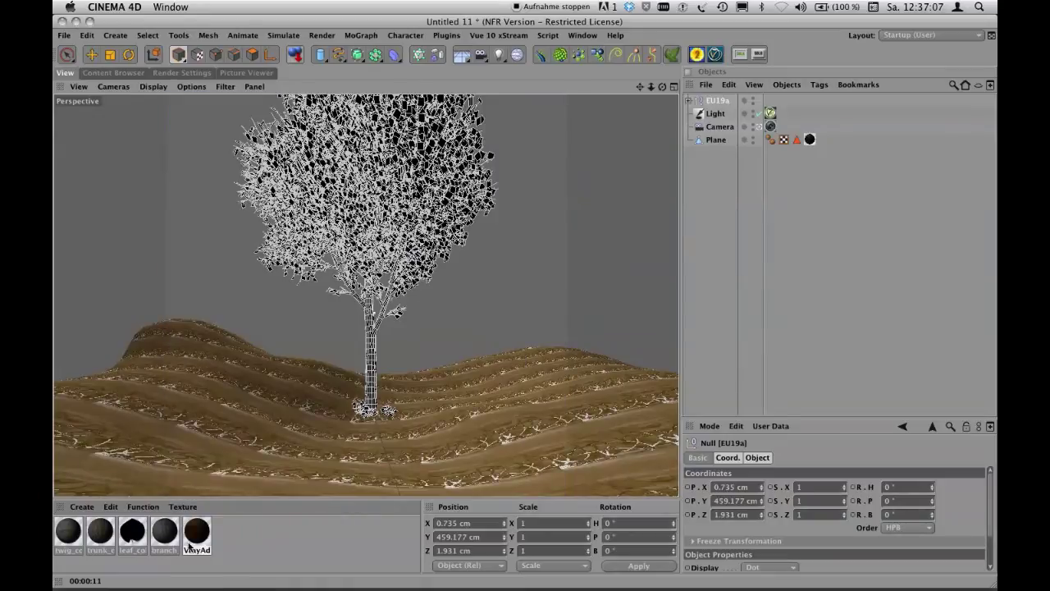
{"action": "left_click", "coordinate": [689, 102]}
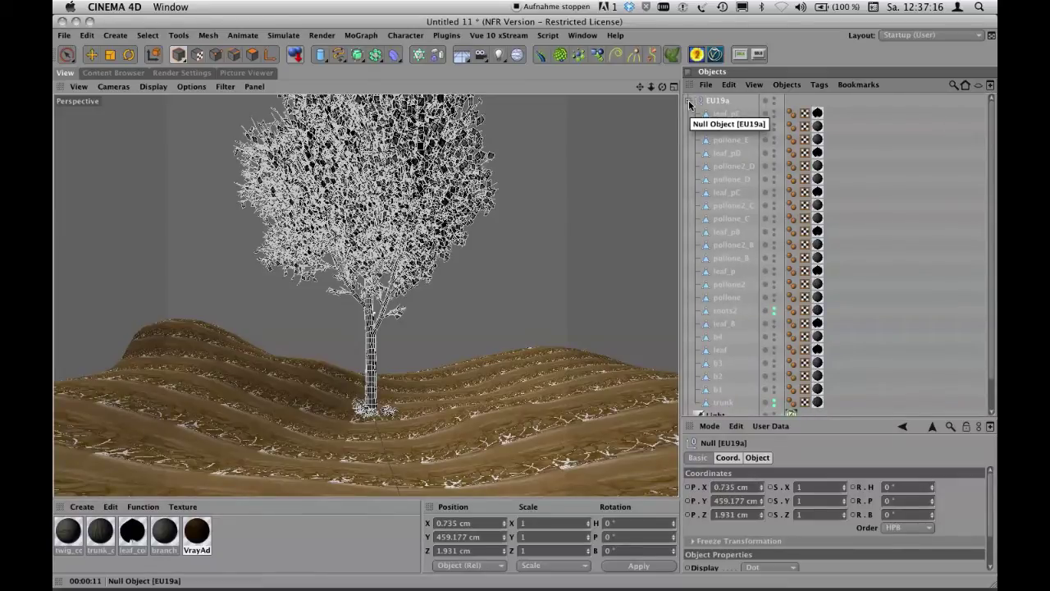
{"action": "key", "text": "super+r"}
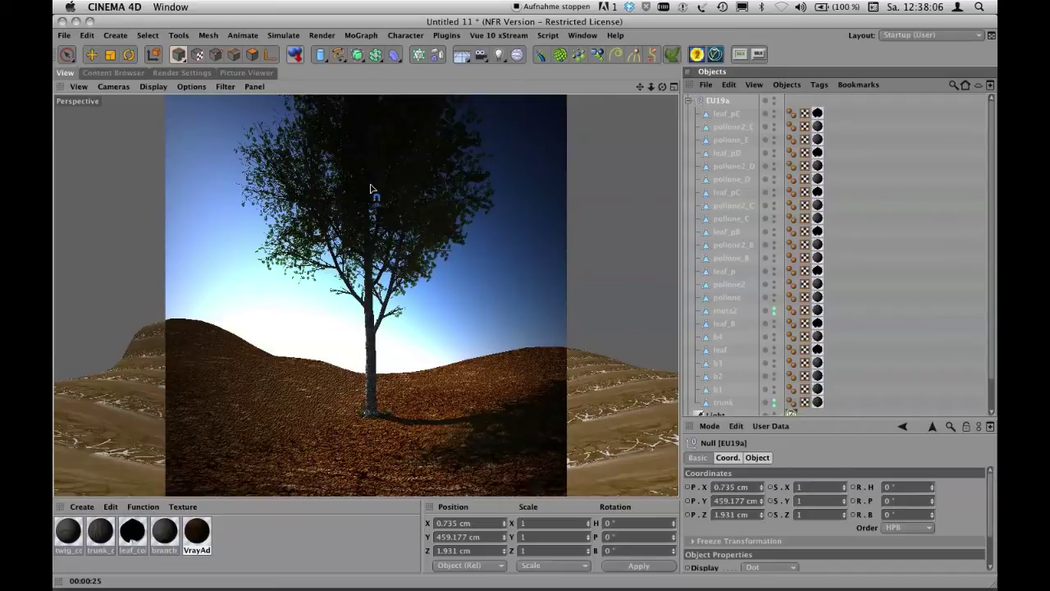
{"action": "left_click", "coordinate": [774, 101]}
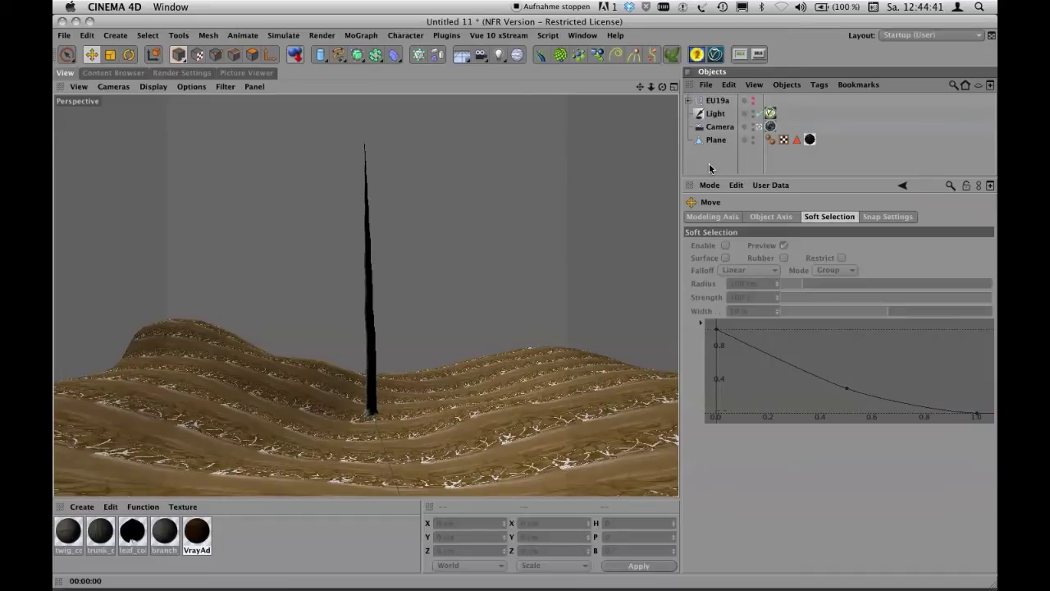
Add a CINEMA 4D Display tag to the EU19a tree group.
{"action": "right_click", "coordinate": [716, 103]}
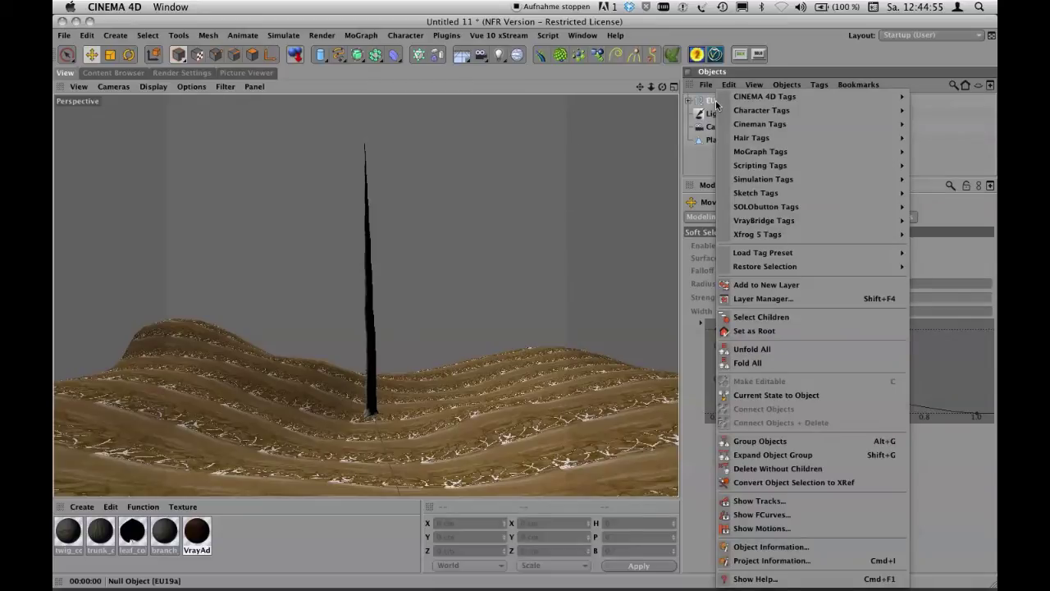
{"action": "left_click", "coordinate": [716, 104]}
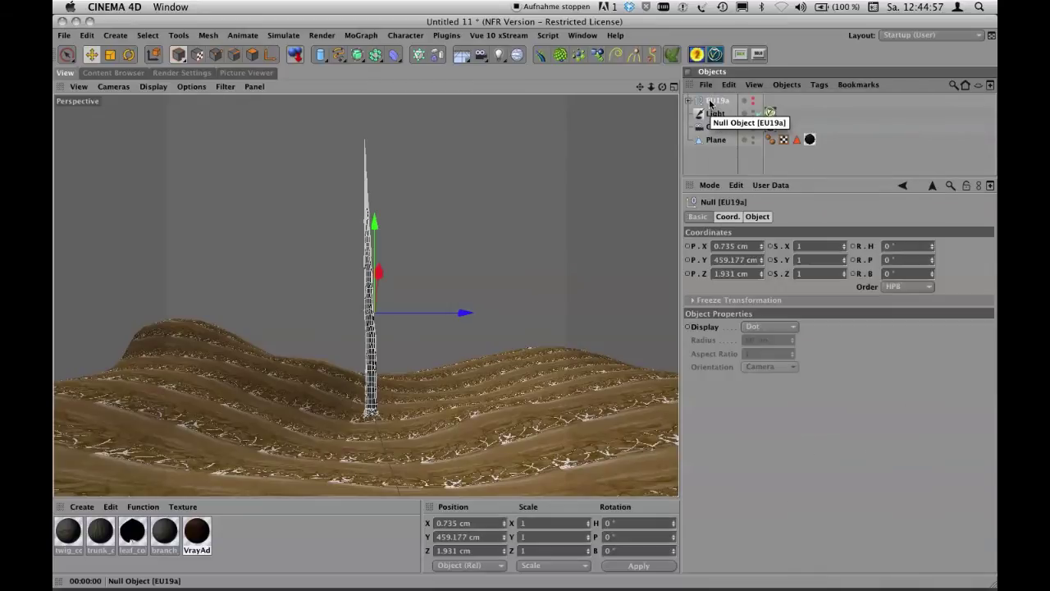
{"action": "right_click", "coordinate": [713, 103]}
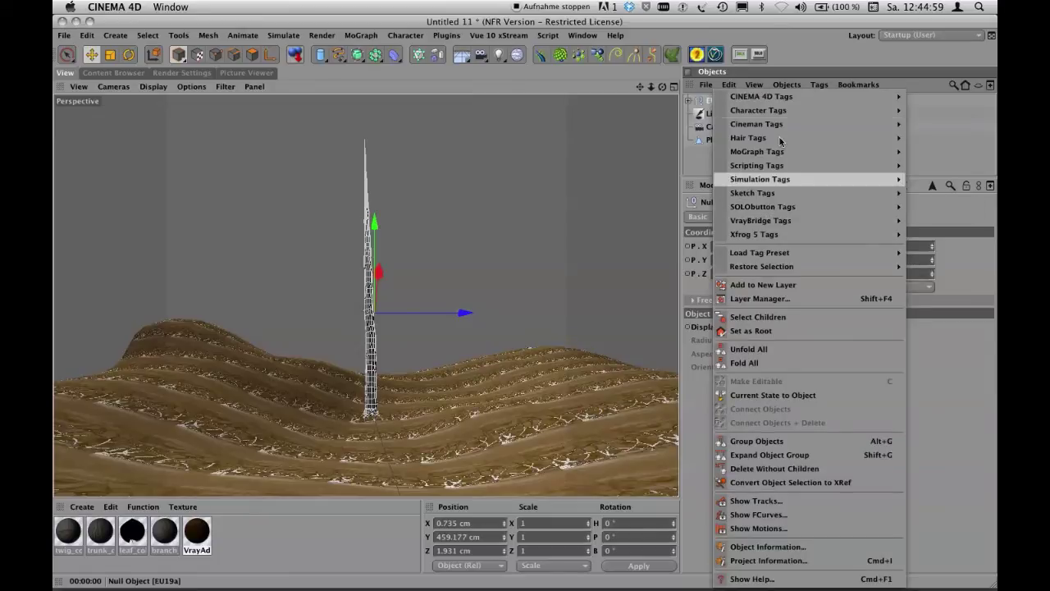
{"action": "mouse_move", "coordinate": [782, 101]}
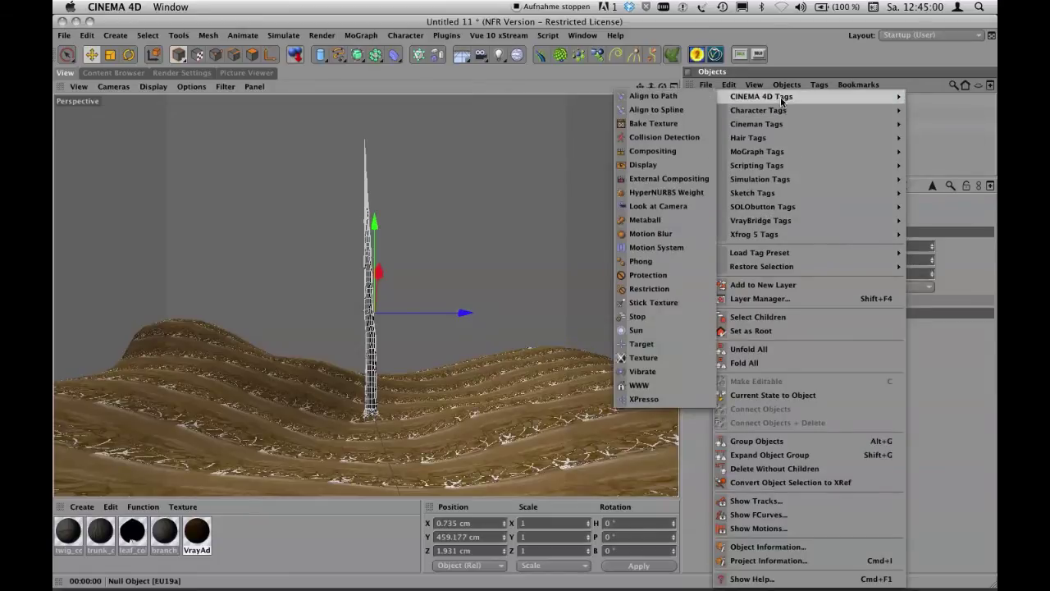
{"action": "left_click", "coordinate": [686, 165]}
Set the Display tag's shading mode to Lines with Isoparms style.
{"action": "left_click", "coordinate": [711, 245]}
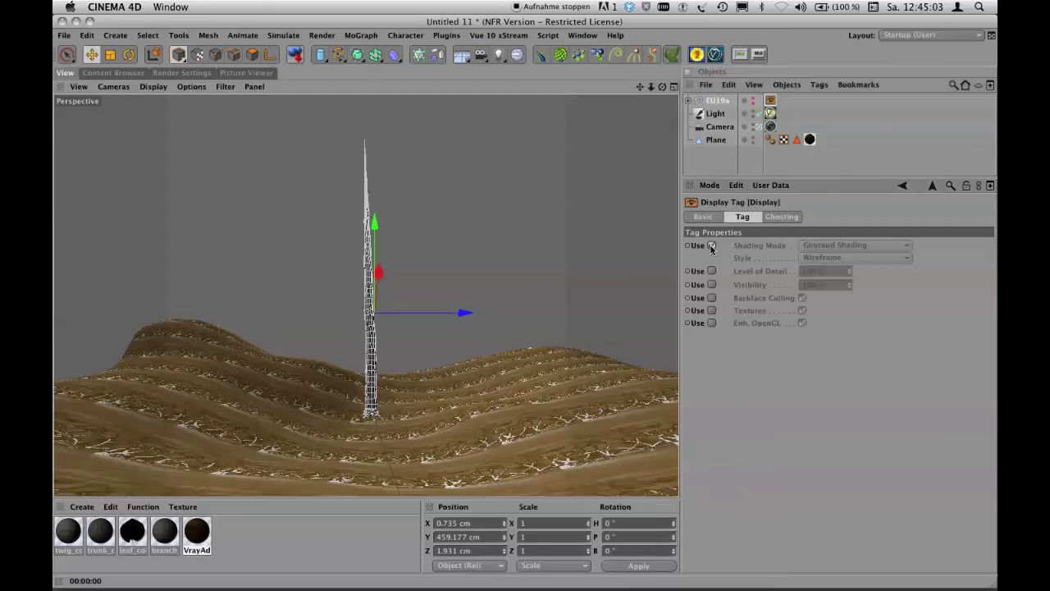
{"action": "left_click", "coordinate": [821, 245]}
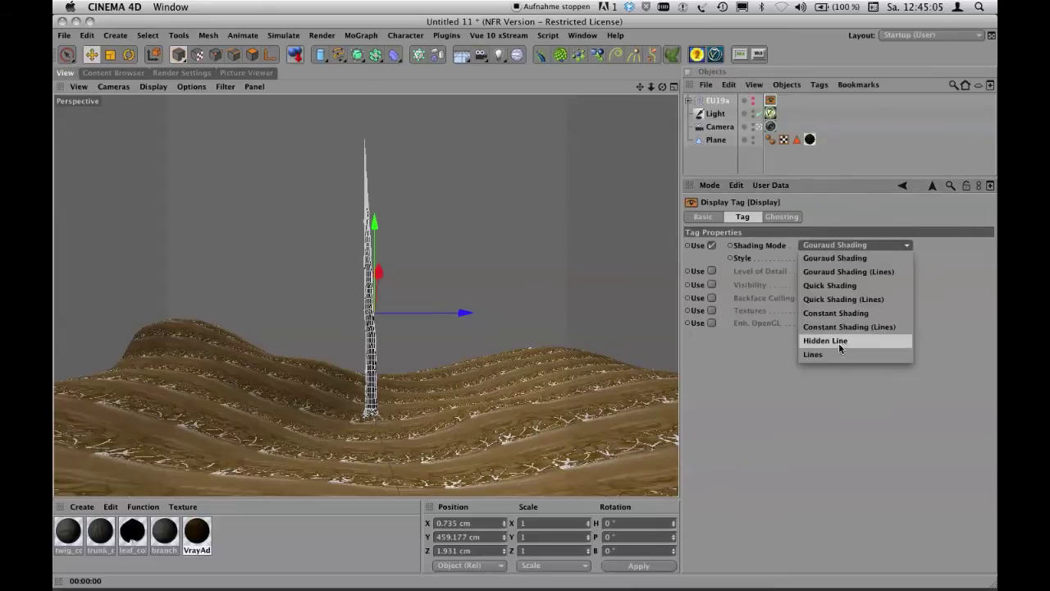
{"action": "left_click", "coordinate": [837, 354]}
{"action": "left_click", "coordinate": [825, 259]}
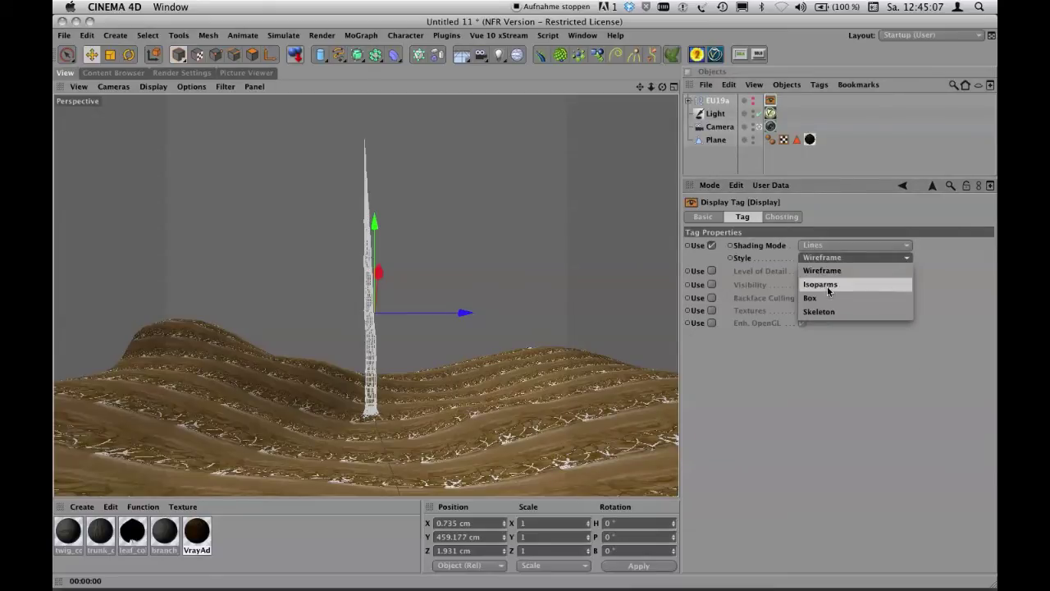
{"action": "left_click", "coordinate": [826, 299]}
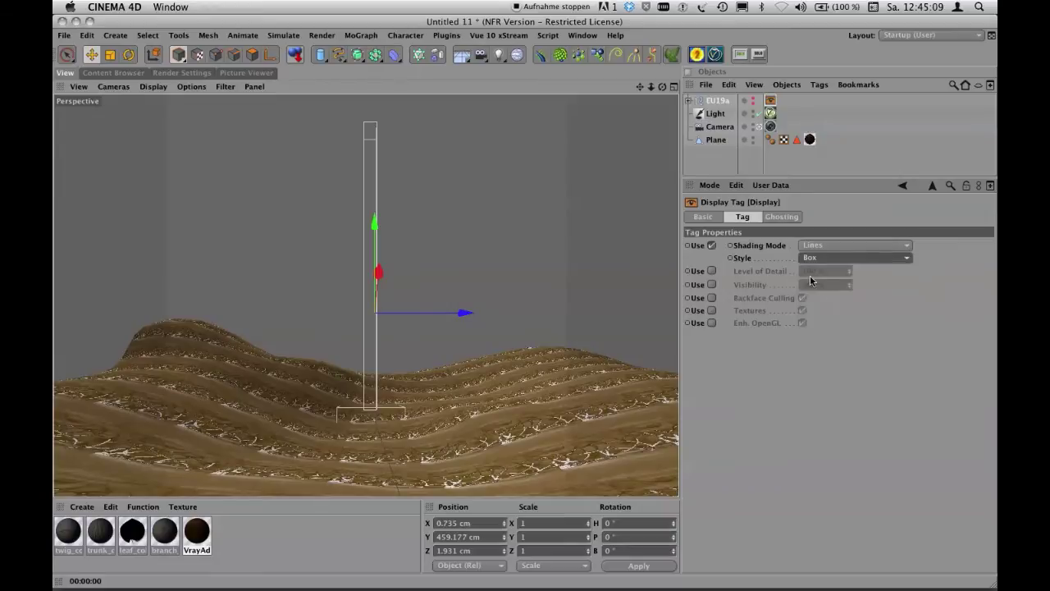
{"action": "left_click", "coordinate": [826, 257]}
{"action": "left_click", "coordinate": [824, 284]}
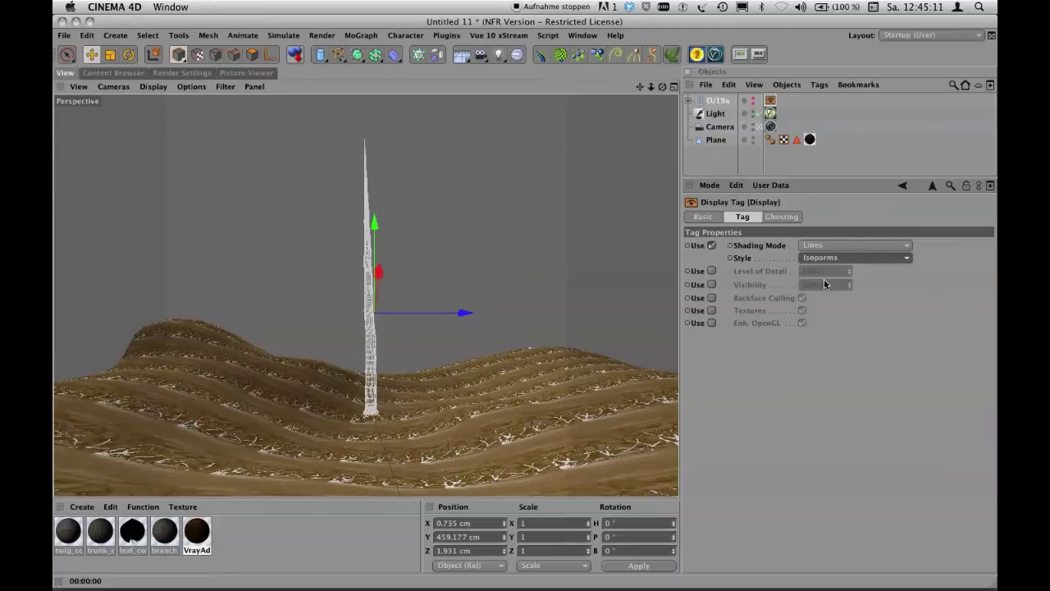
{"action": "left_click", "coordinate": [723, 164]}
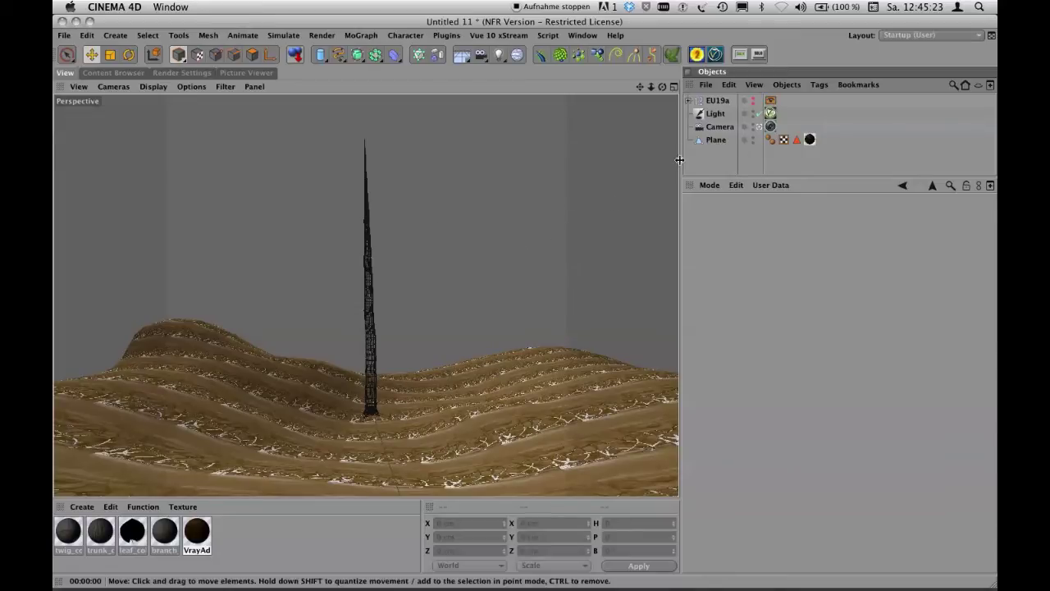
Add a MoGraph Cloner and place the EU19a tree inside it.
{"action": "mouse_move", "coordinate": [704, 177]}
{"action": "left_mouse_down"}
{"action": "mouse_move", "coordinate": [700, 160]}
{"action": "mouse_move", "coordinate": [712, 165]}
{"action": "left_mouse_up"}
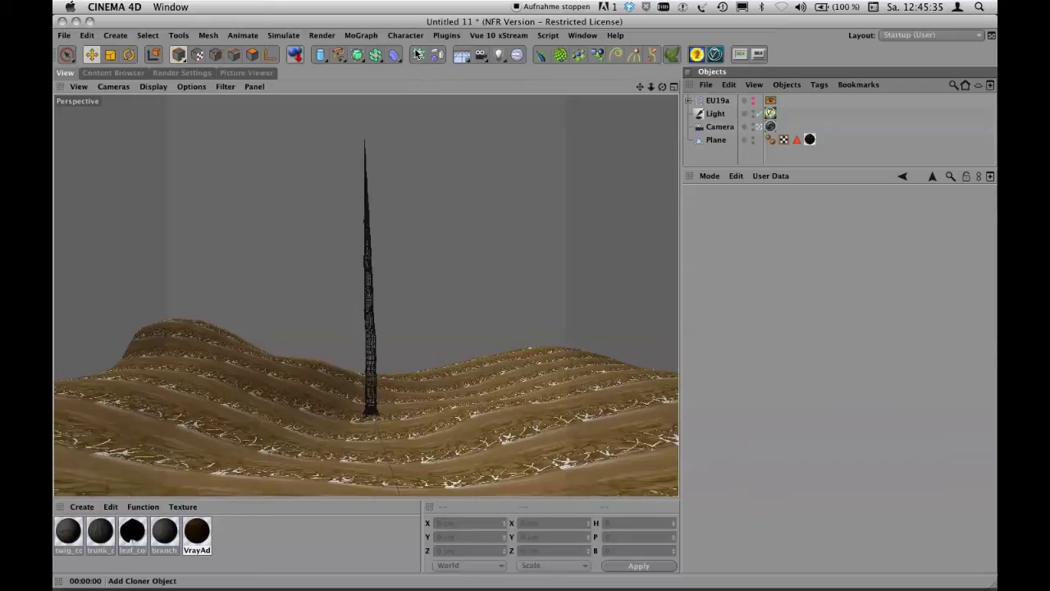
{"action": "left_click", "coordinate": [363, 35]}
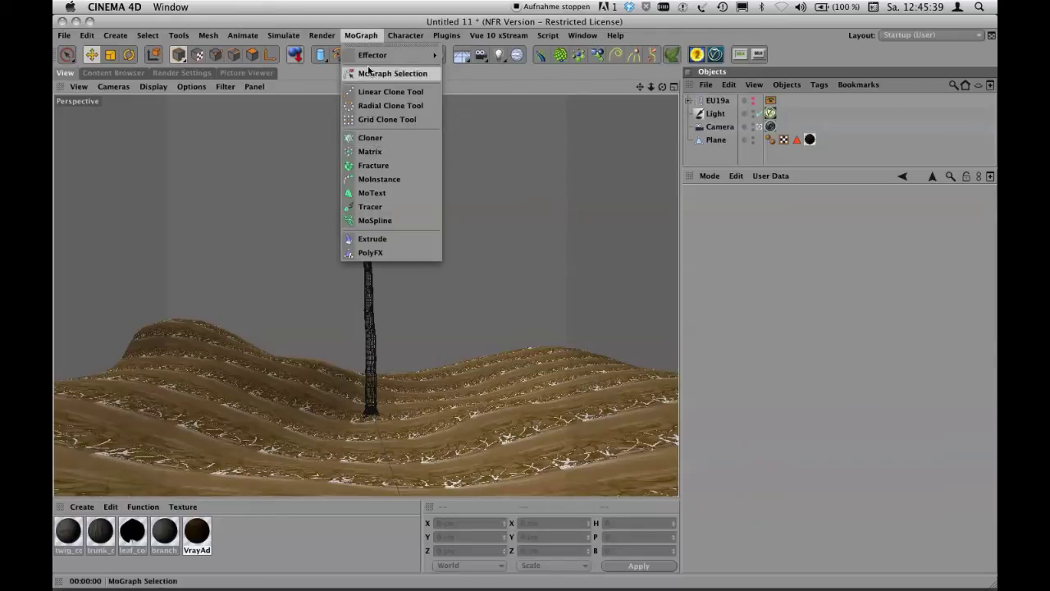
{"action": "left_click", "coordinate": [369, 71]}
{"action": "left_click", "coordinate": [358, 54]}
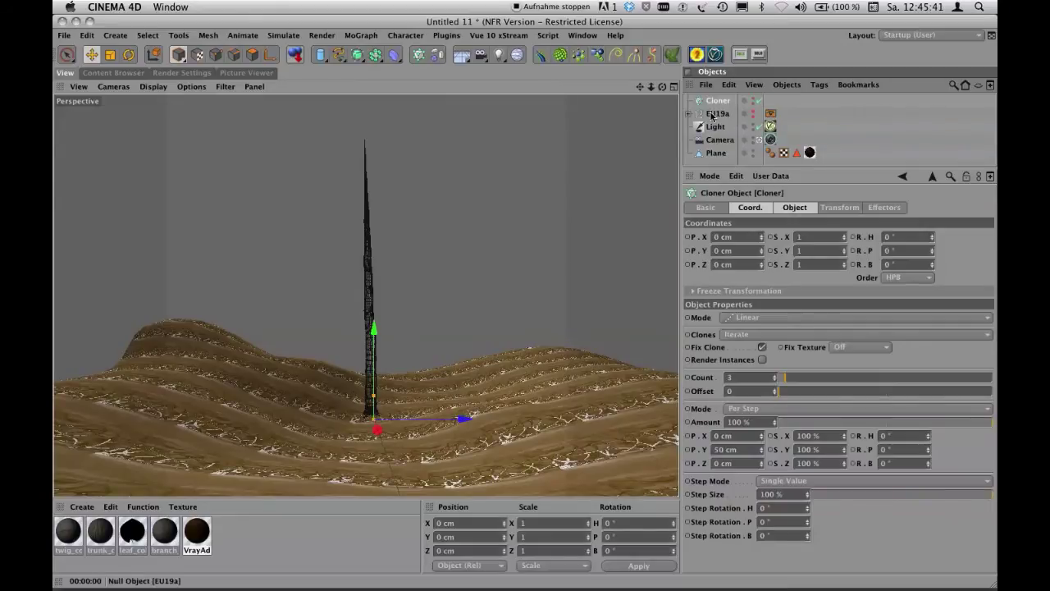
{"action": "left_click_drag", "start_coordinate": [711, 117], "coordinate": [718, 102]}
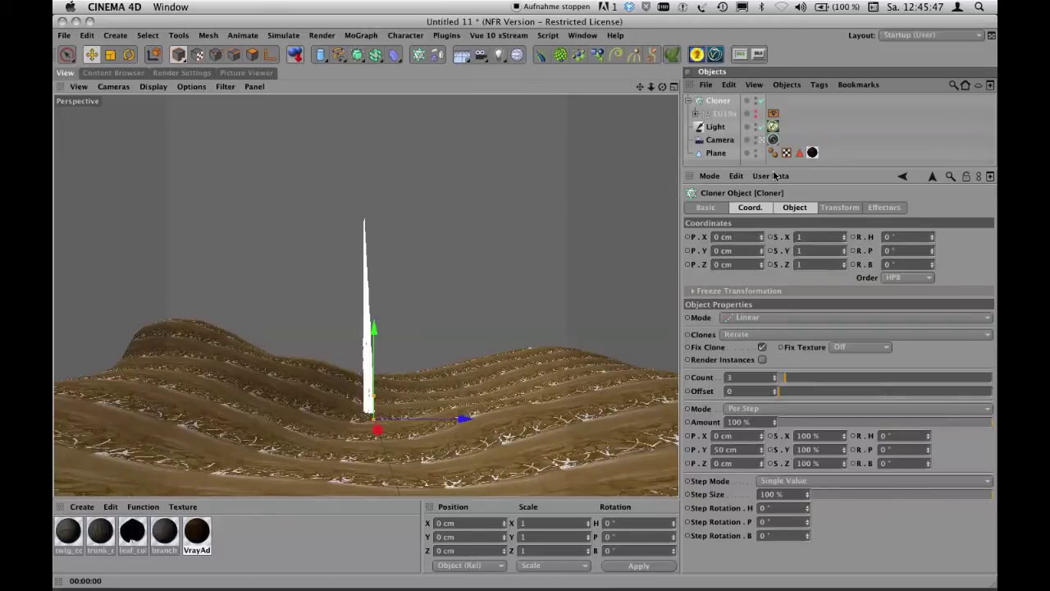
Set the Cloner to Object mode on the Plane with Align Clone turned off.
{"action": "left_click", "coordinate": [794, 207]}
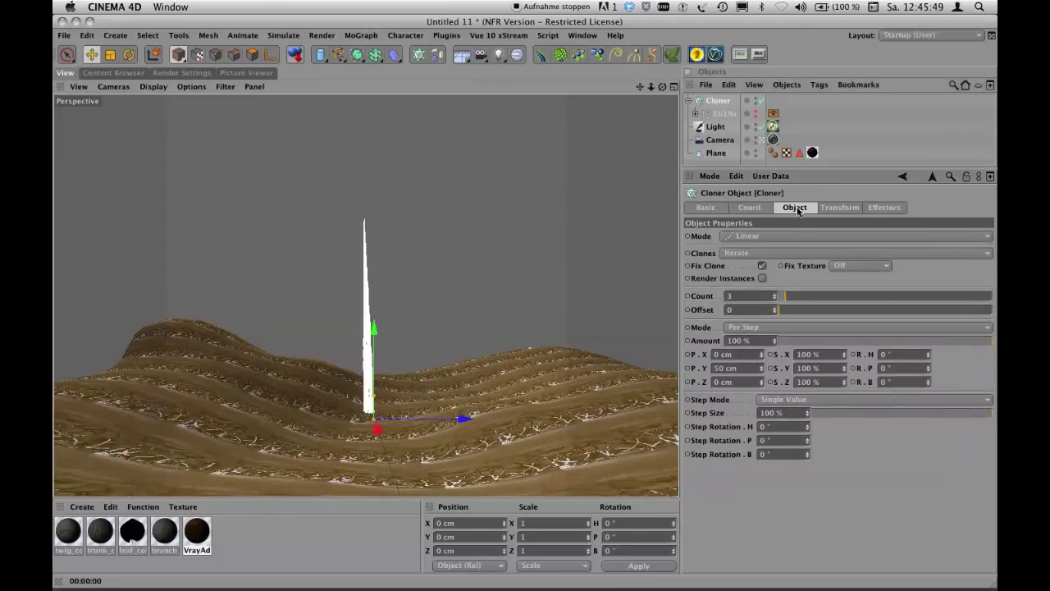
{"action": "left_click", "coordinate": [736, 236]}
{"action": "left_click", "coordinate": [741, 248]}
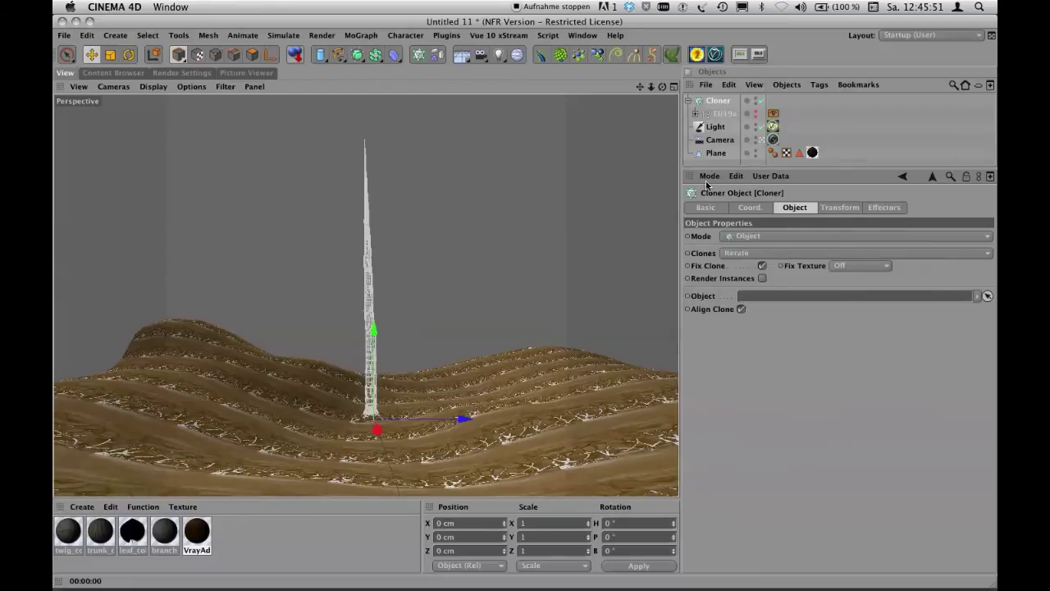
{"action": "left_click_drag", "start_coordinate": [715, 153], "coordinate": [749, 297]}
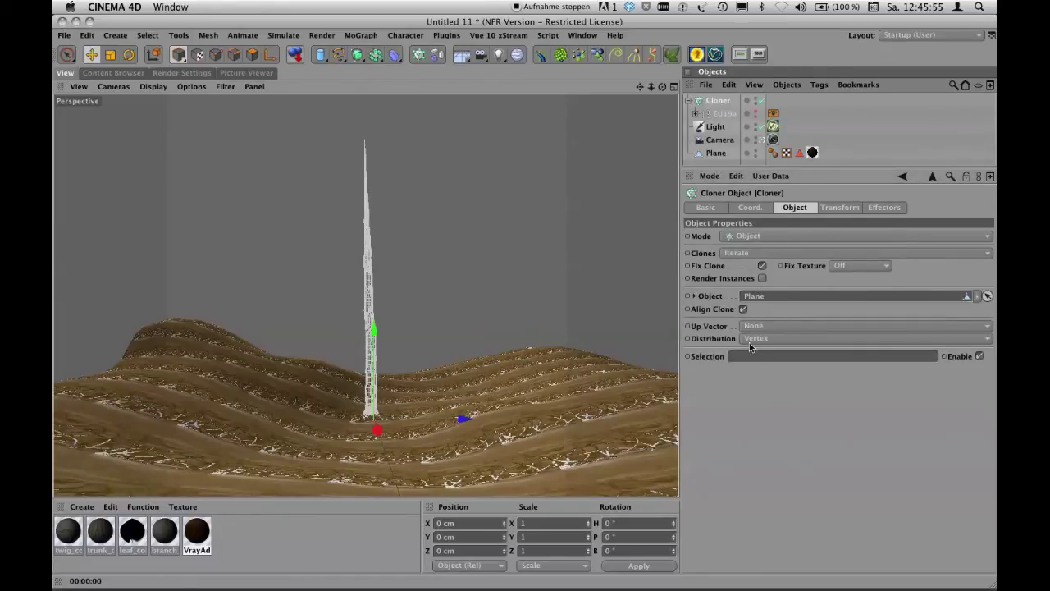
{"action": "left_click", "coordinate": [743, 309]}
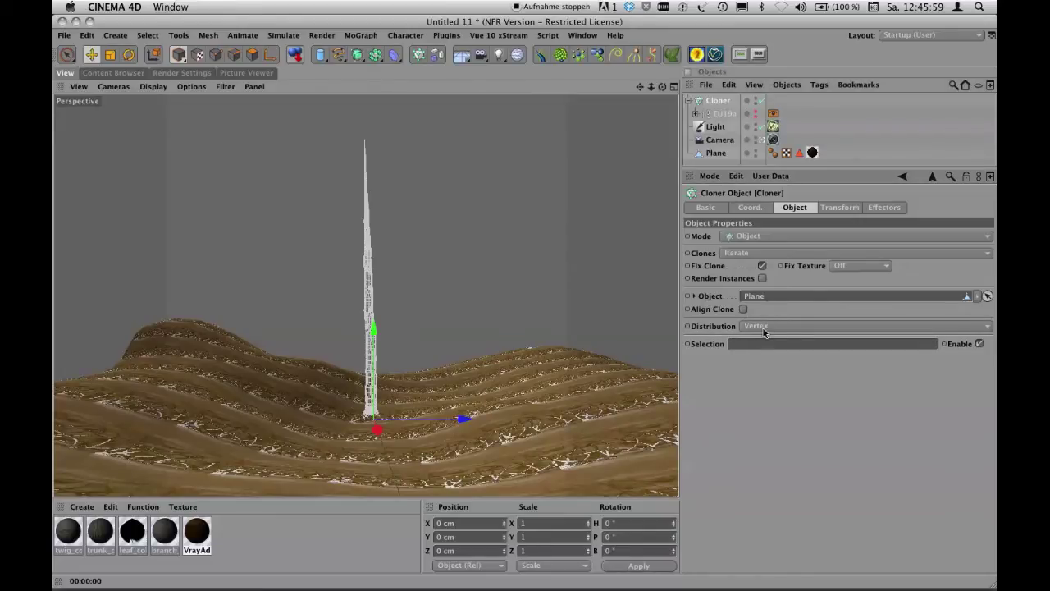
{"action": "left_click", "coordinate": [767, 325]}
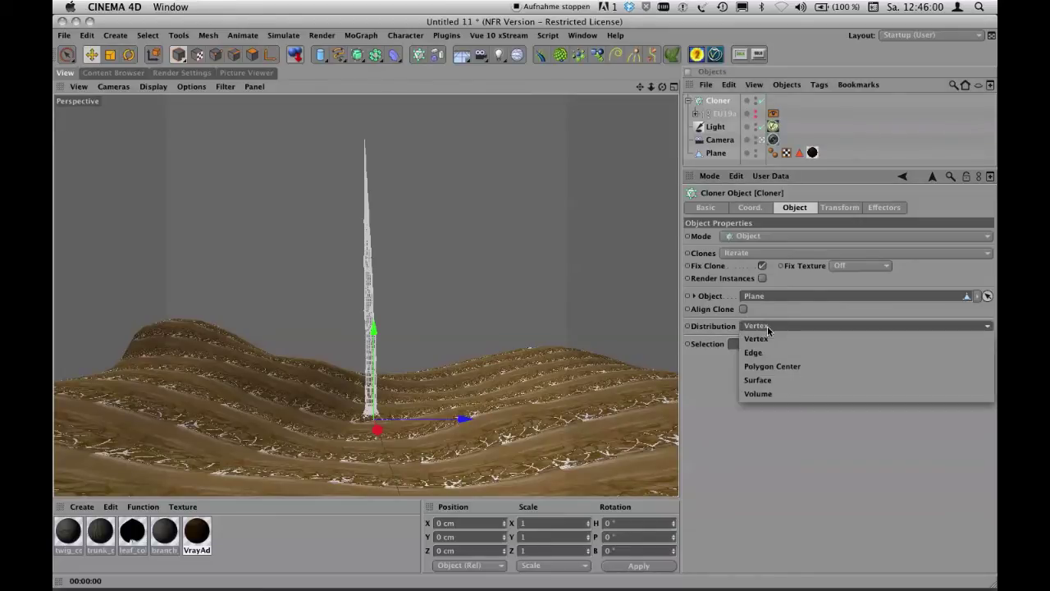
Distribute the clones over the Plane's surface with random seed 99954.
{"action": "left_click", "coordinate": [774, 380]}
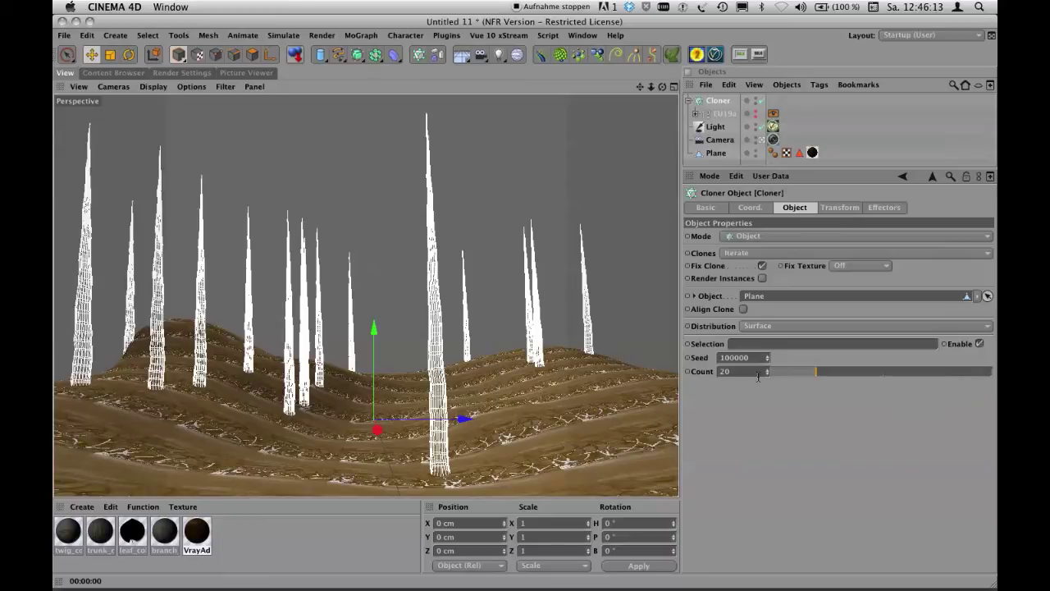
{"action": "left_click_drag", "start_coordinate": [768, 360], "coordinate": [762, 416]}
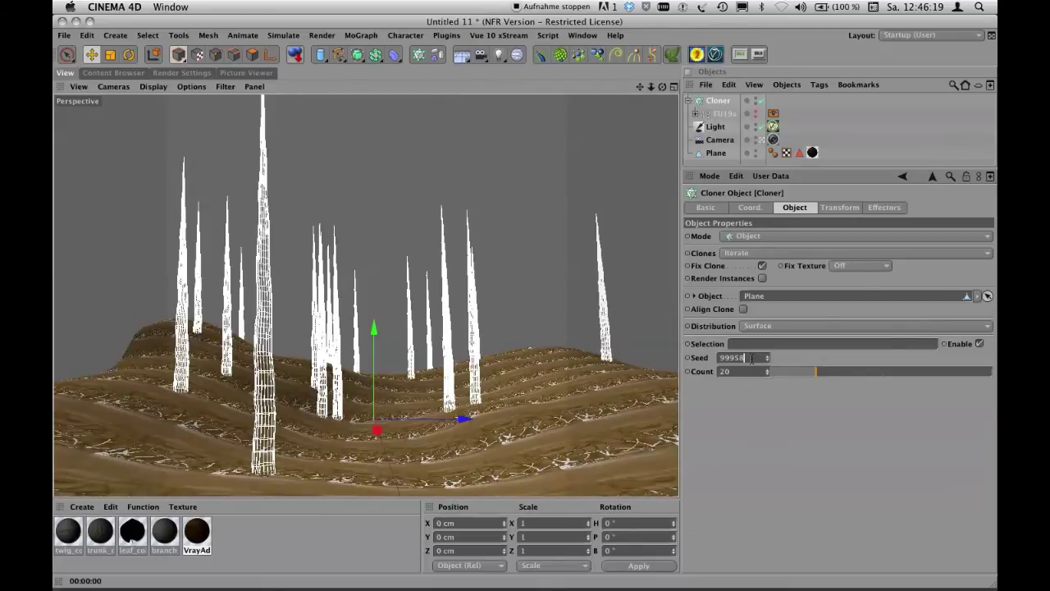
{"action": "key", "text": "Return"}
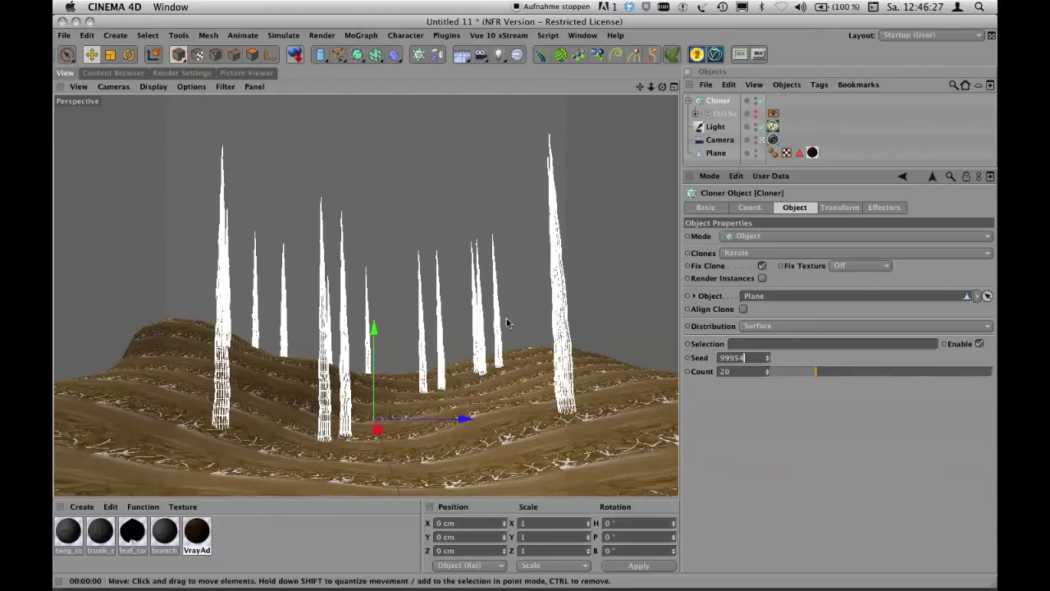
{"action": "left_click_drag", "start_coordinate": [727, 169], "coordinate": [727, 218]}
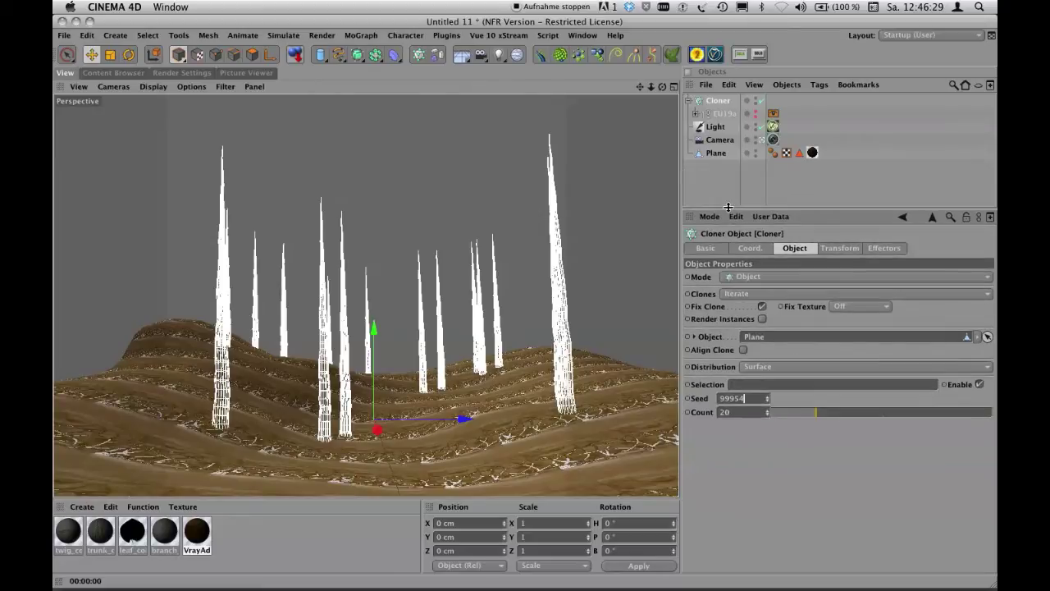
{"action": "left_click", "coordinate": [756, 156]}
Hide and reshow the terrain, switch the Cloner off, and select the EU19a tree.
{"action": "left_click", "coordinate": [757, 156]}
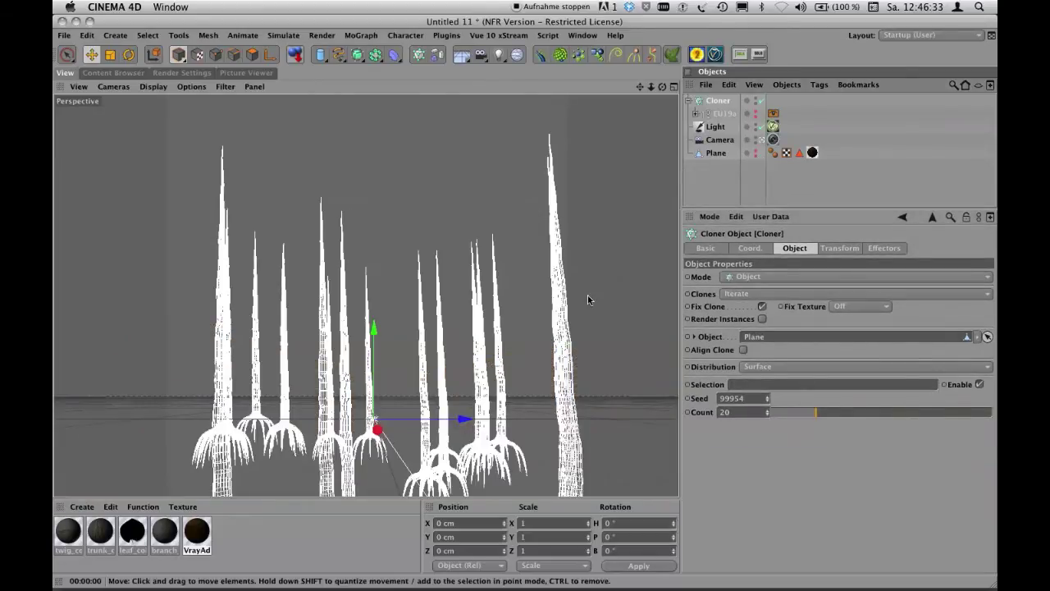
{"action": "left_click", "coordinate": [756, 156]}
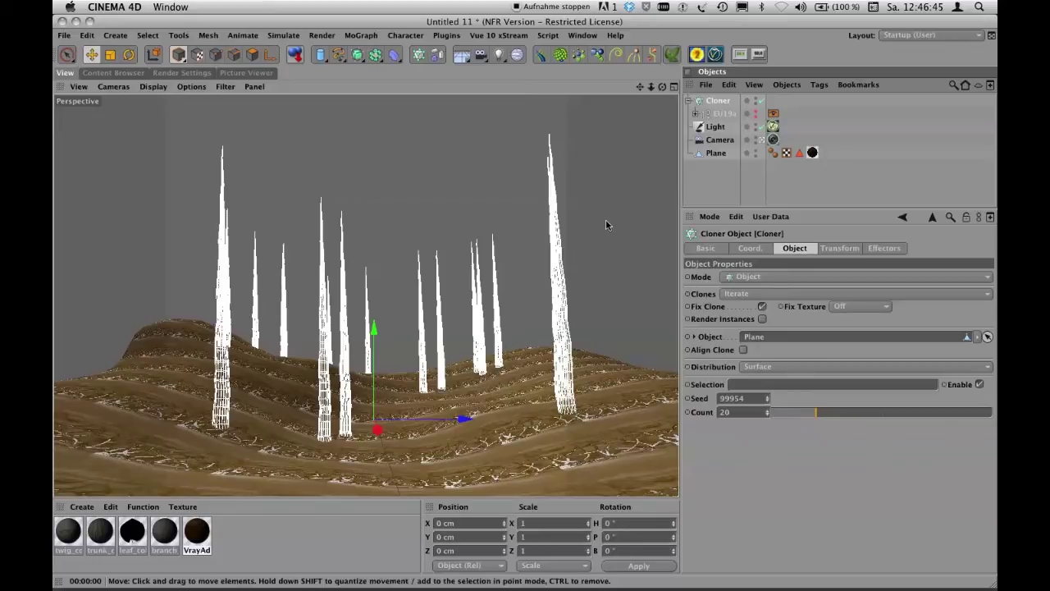
{"action": "left_click", "coordinate": [760, 102]}
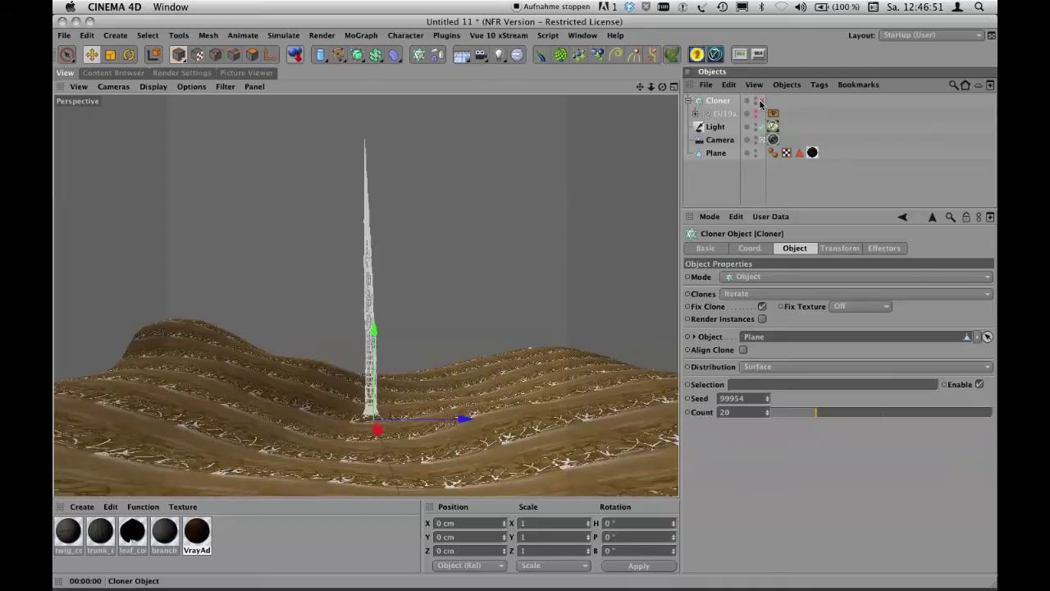
{"action": "left_click", "coordinate": [723, 113]}
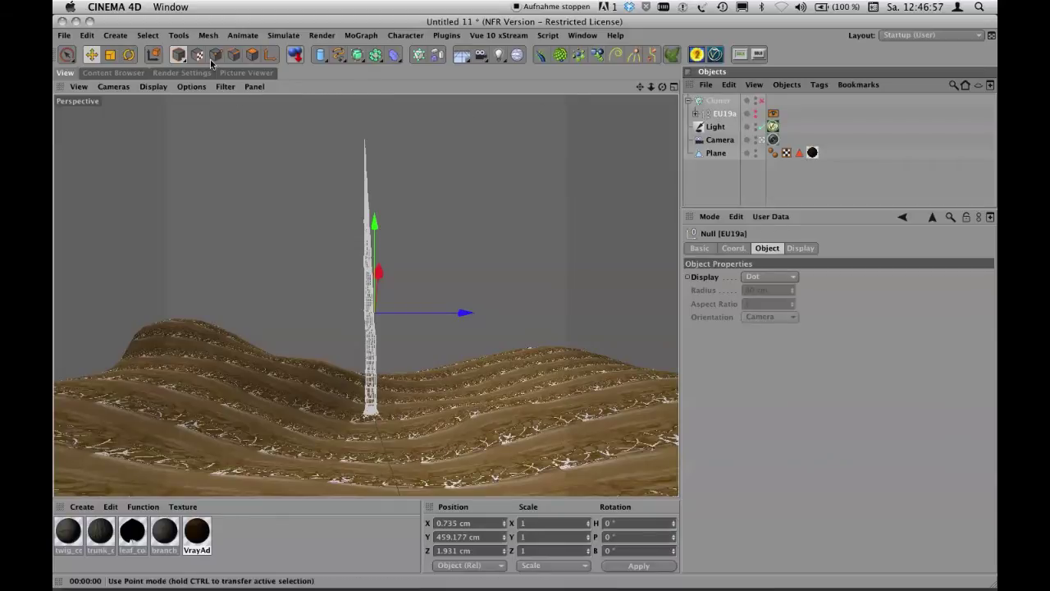
In the Front view, move the EU19a tree's axis down to its trunk base, then deselect.
{"action": "left_click", "coordinate": [271, 55]}
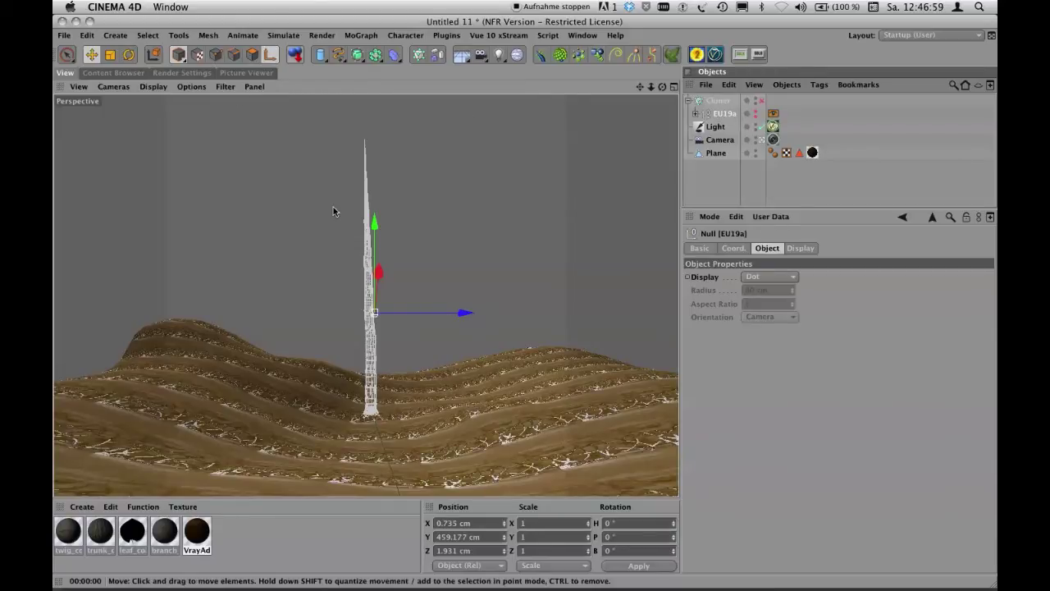
{"action": "middle_click", "coordinate": [458, 252]}
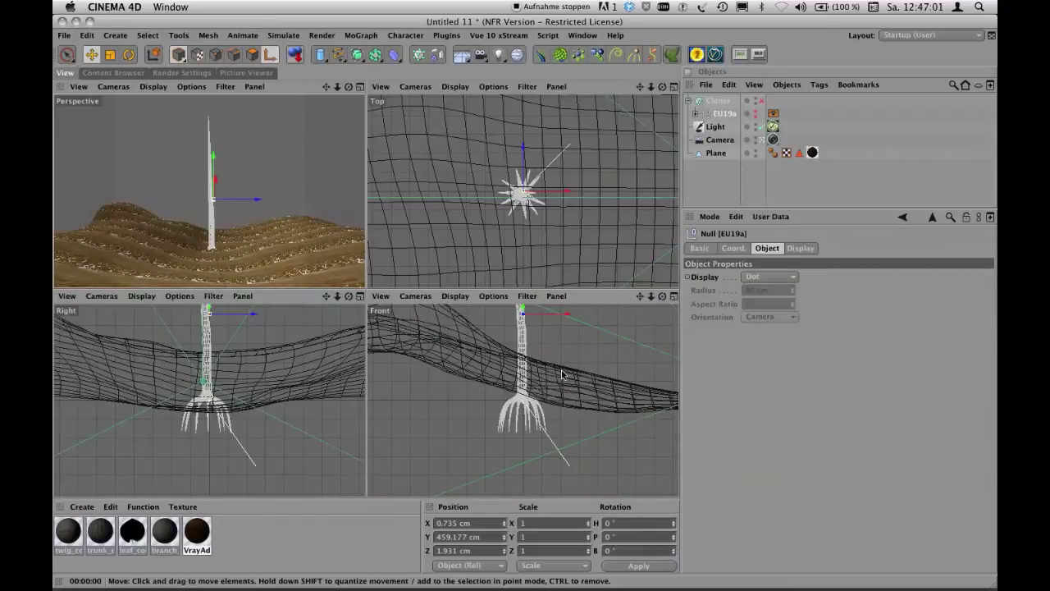
{"action": "middle_click", "coordinate": [562, 374]}
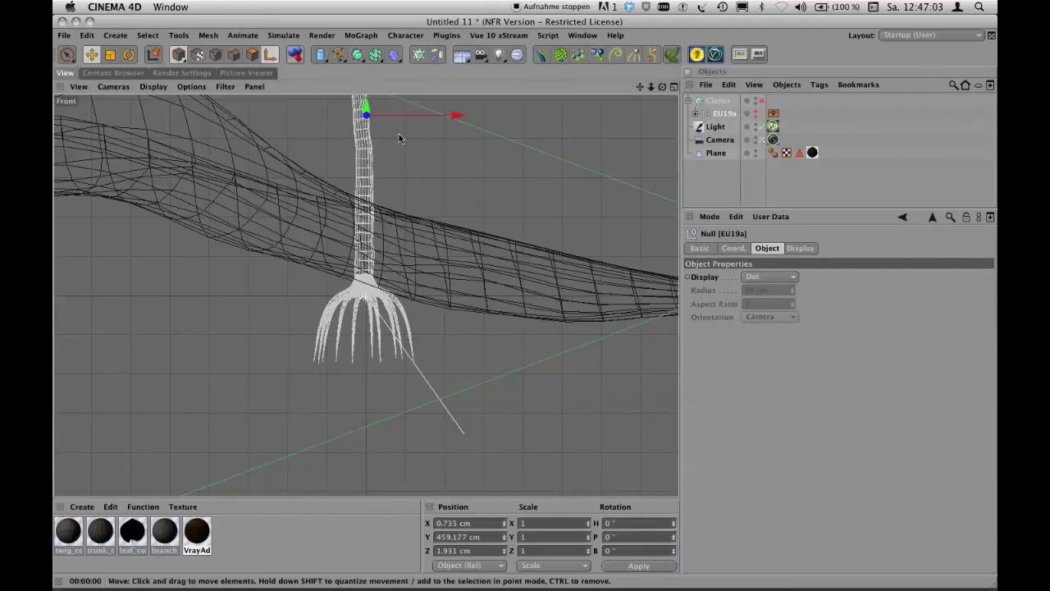
{"action": "middle_click_drag", "start_coordinate": [432, 163], "coordinate": [410, 289], "text": "alt"}
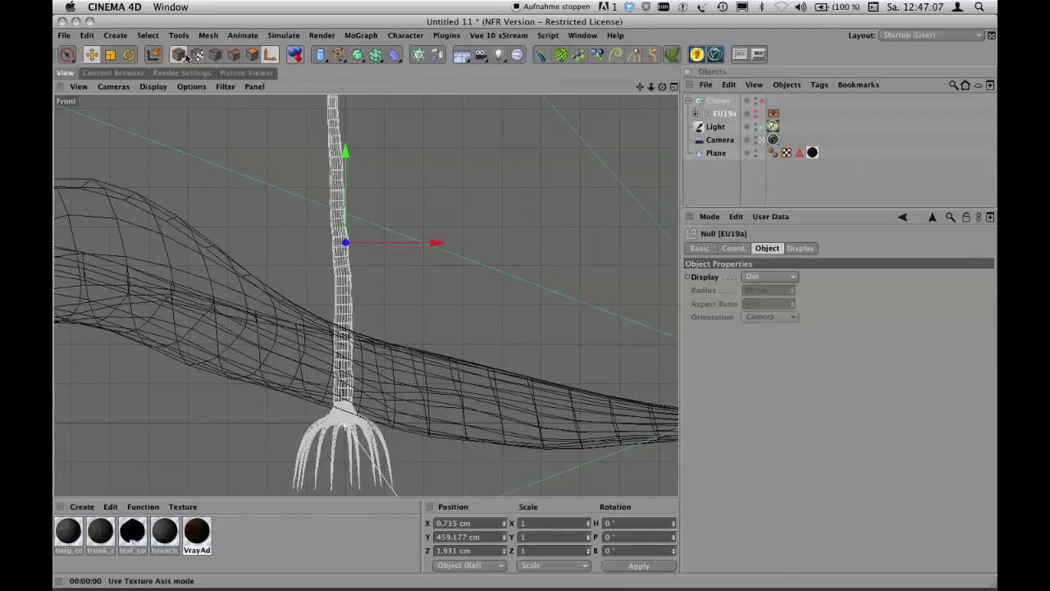
{"action": "left_click_drag", "start_coordinate": [342, 151], "coordinate": [344, 330]}
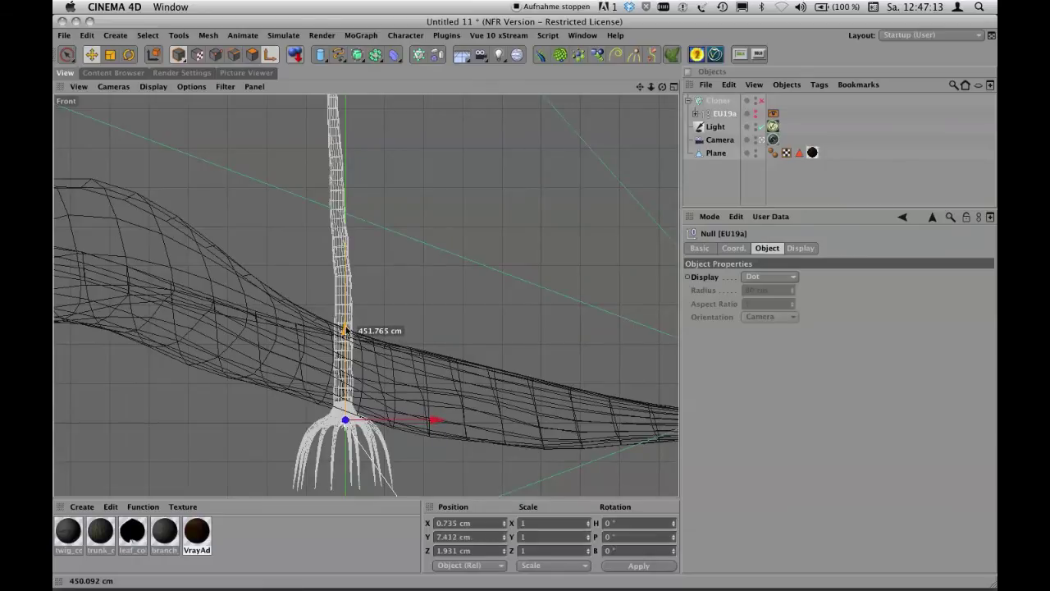
{"action": "left_click_drag", "start_coordinate": [344, 330], "coordinate": [346, 329]}
{"action": "left_click", "coordinate": [704, 199]}
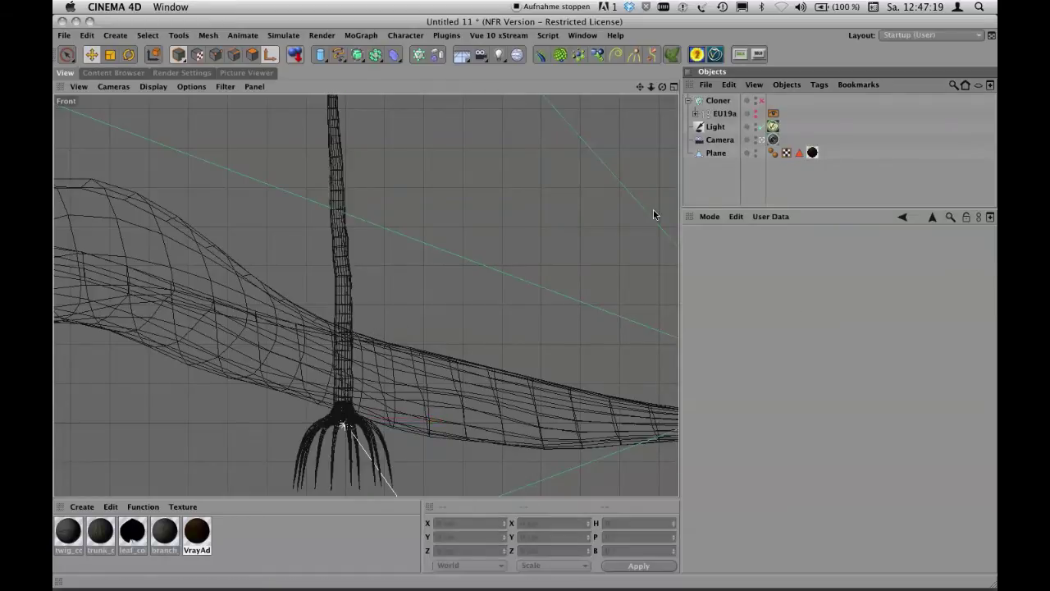
{"action": "middle_click", "coordinate": [433, 229]}
{"action": "middle_click", "coordinate": [204, 205]}
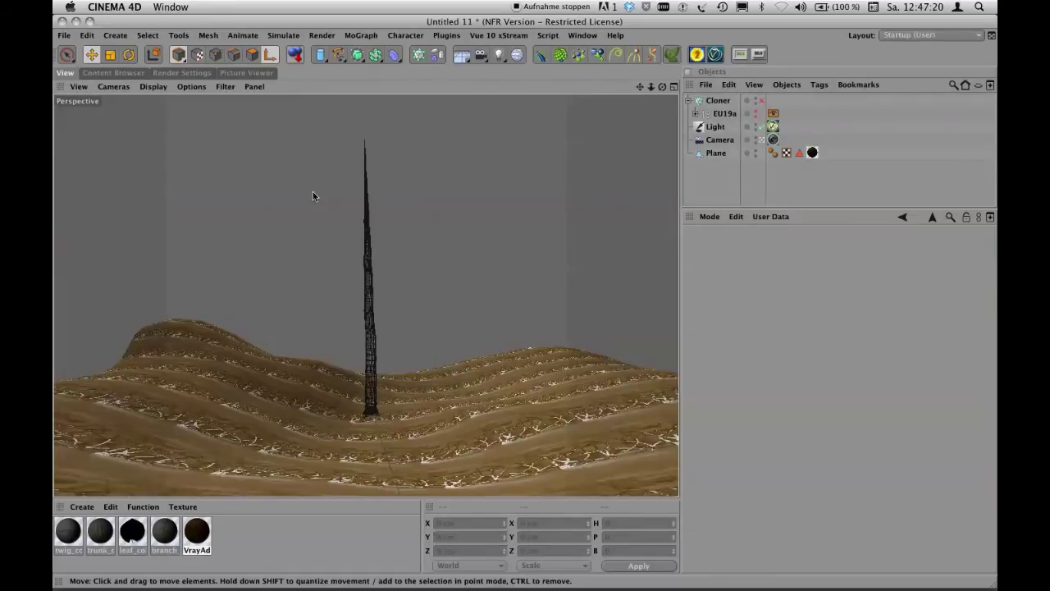
Turn the Cloner back on and V-Ray render the Perspective viewport.
{"action": "left_click", "coordinate": [760, 100]}
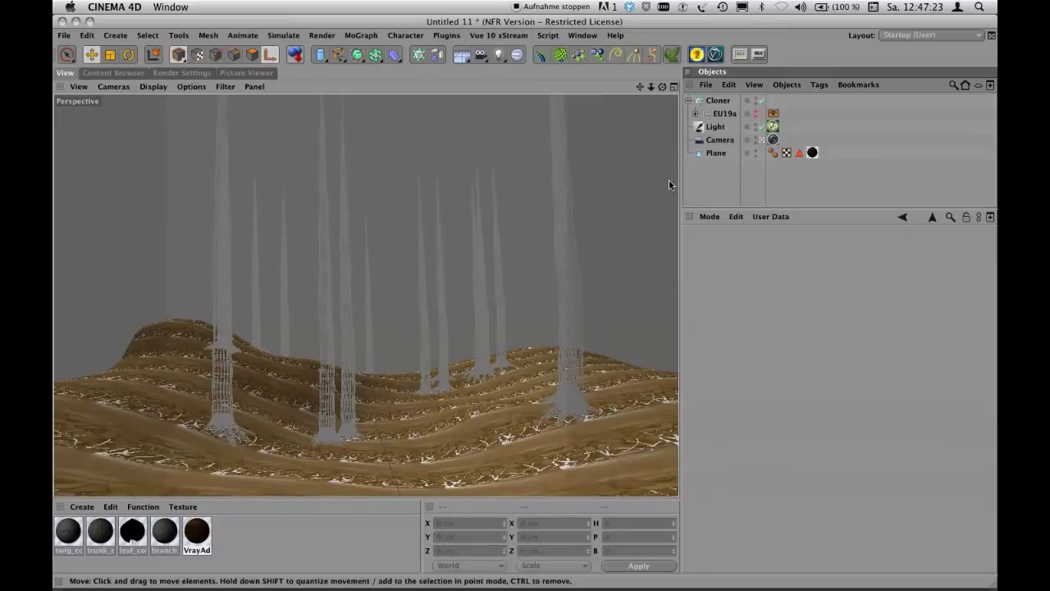
{"action": "key", "text": "super+r"}
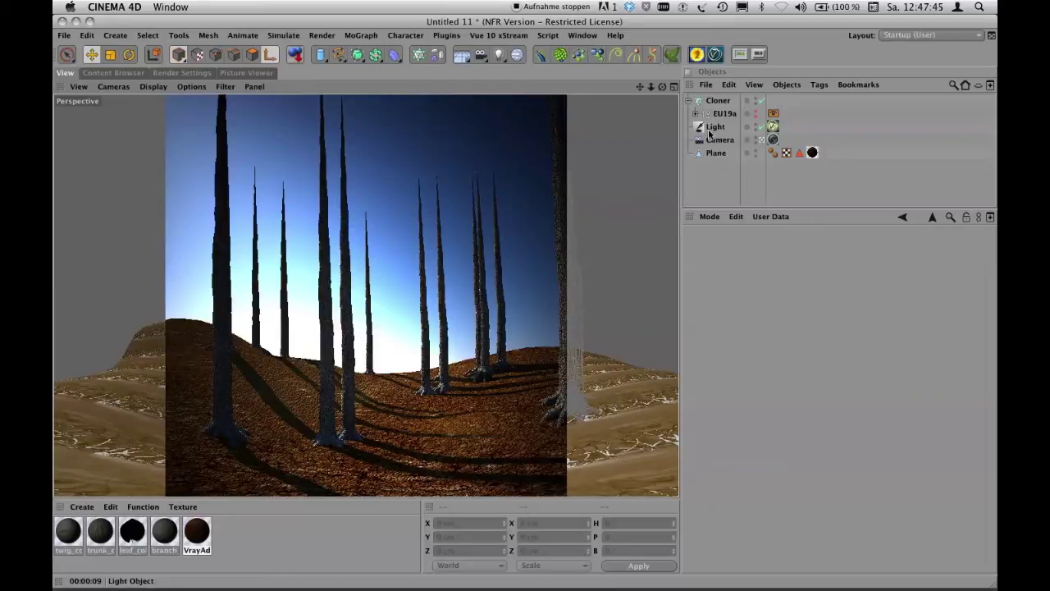
Change the V-Ray physical camera's shutter speed from 50 to 100 and re-render.
{"action": "left_click", "coordinate": [773, 141]}
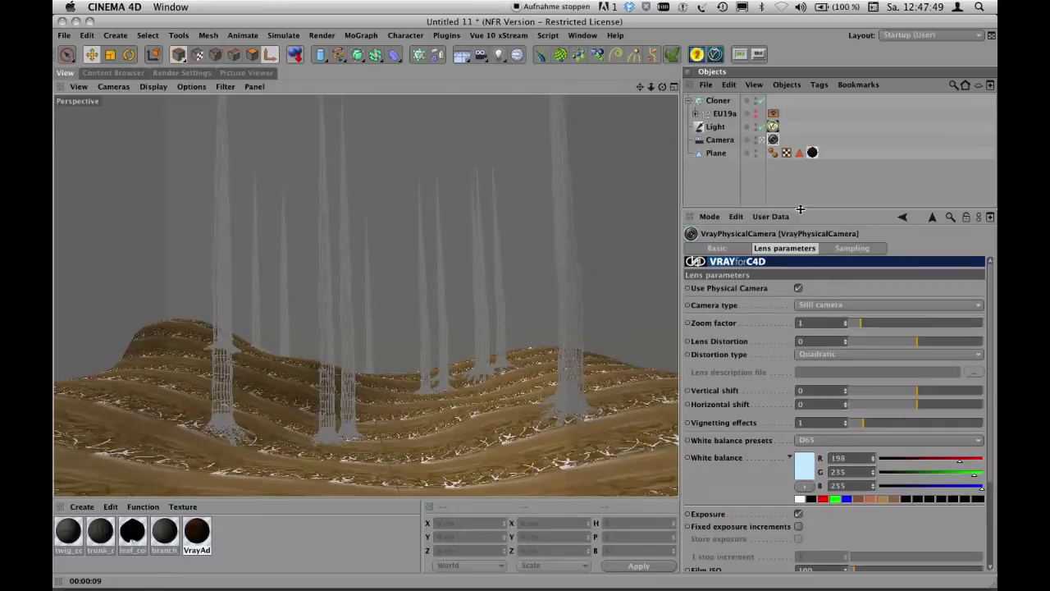
{"action": "left_click_drag", "start_coordinate": [799, 207], "coordinate": [797, 173]}
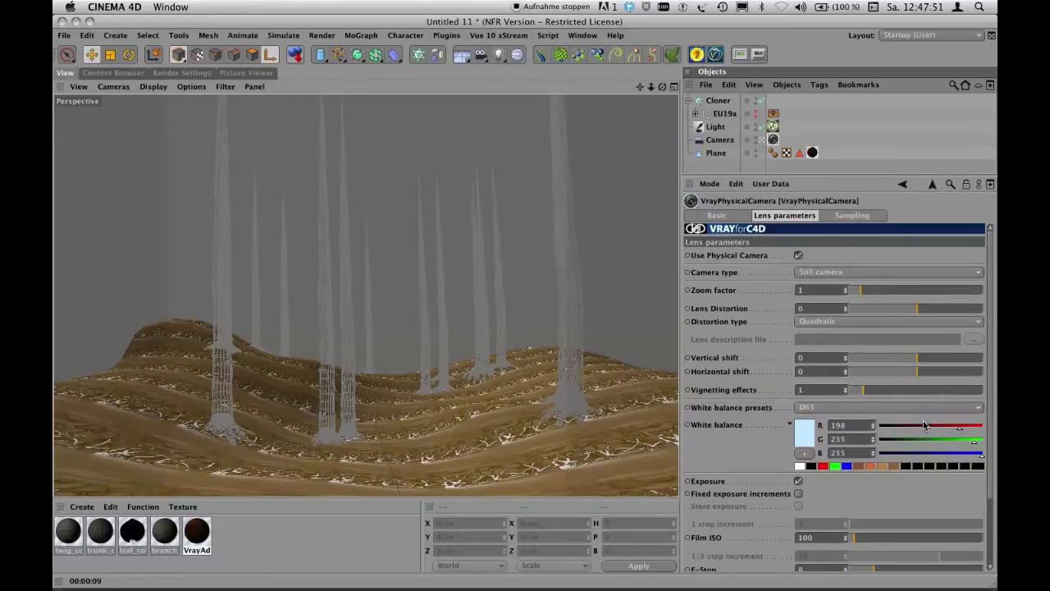
{"action": "scroll", "coordinate": [943, 406], "scroll_direction": "down", "scroll_amount": 3}
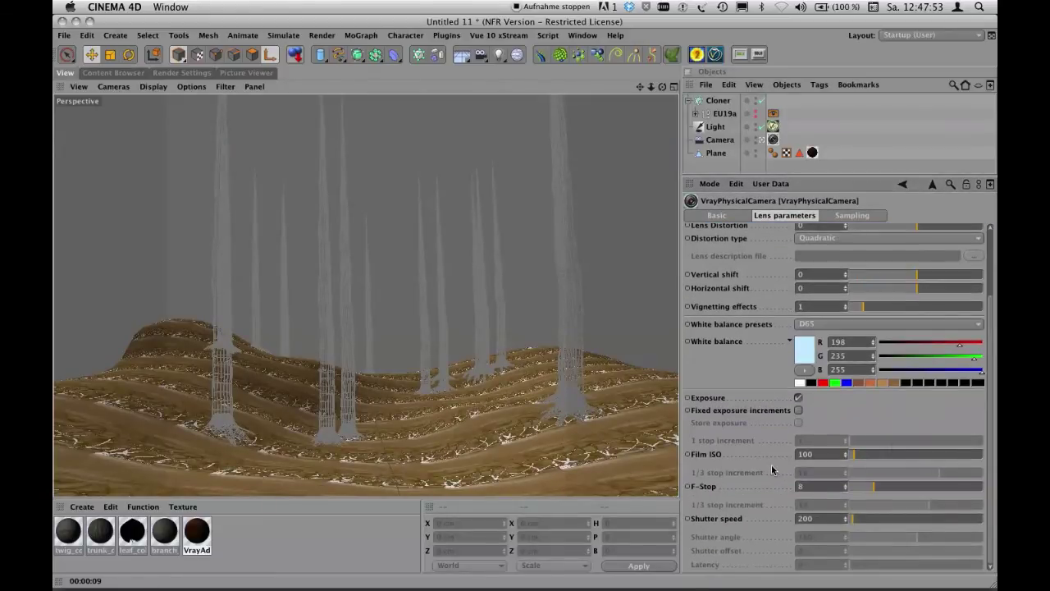
{"action": "left_click", "coordinate": [816, 518]}
{"action": "type", "text": "50"}
{"action": "key", "text": "super+r"}
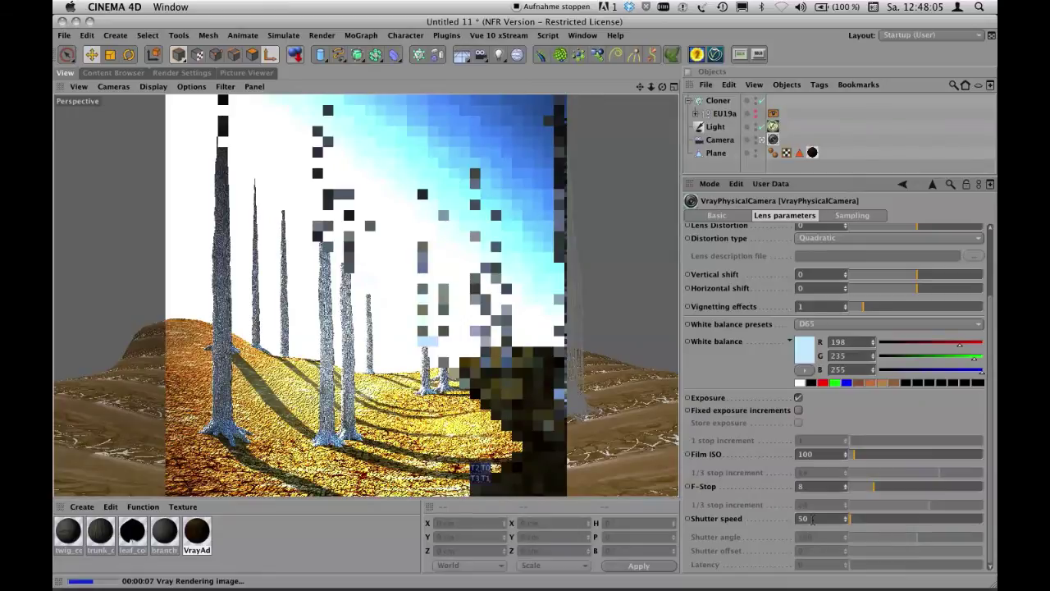
{"action": "left_click_drag", "start_coordinate": [812, 518], "coordinate": [793, 519]}
{"action": "type", "text": "100"}
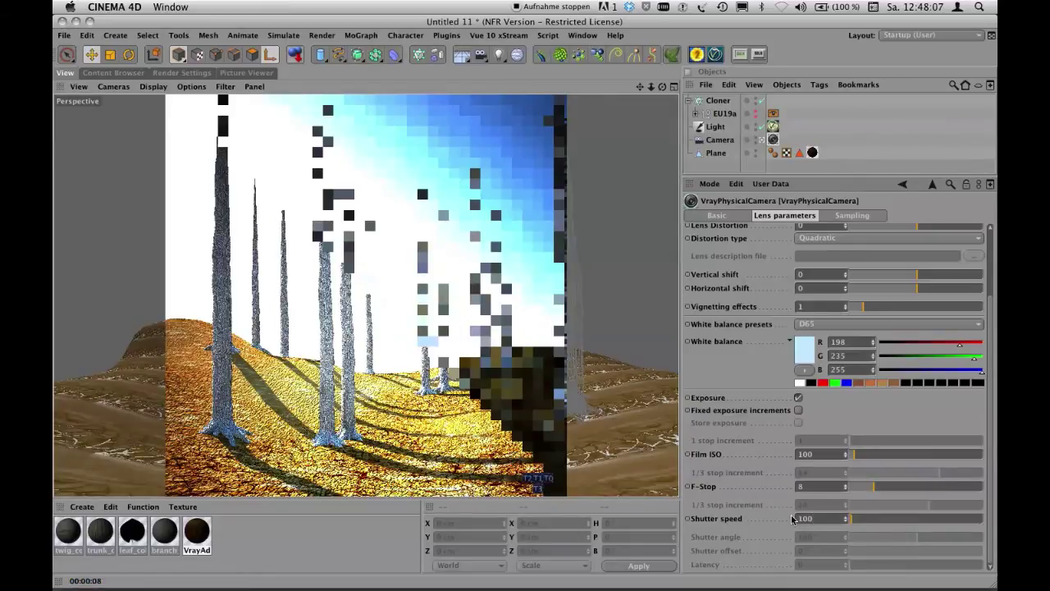
{"action": "key", "text": "Return"}
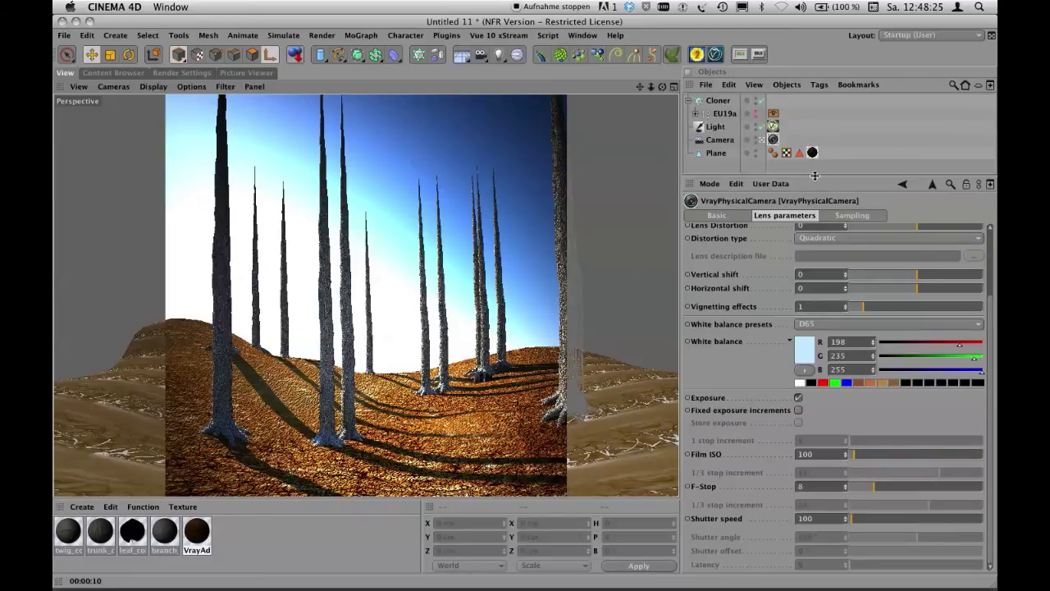
Widen the Attributes Manager by dragging the panel dividers, narrowing the viewport.
{"action": "mouse_move", "coordinate": [815, 176]}
{"action": "left_mouse_down"}
{"action": "mouse_move", "coordinate": [817, 188]}
{"action": "mouse_move", "coordinate": [819, 179]}
{"action": "left_mouse_up"}
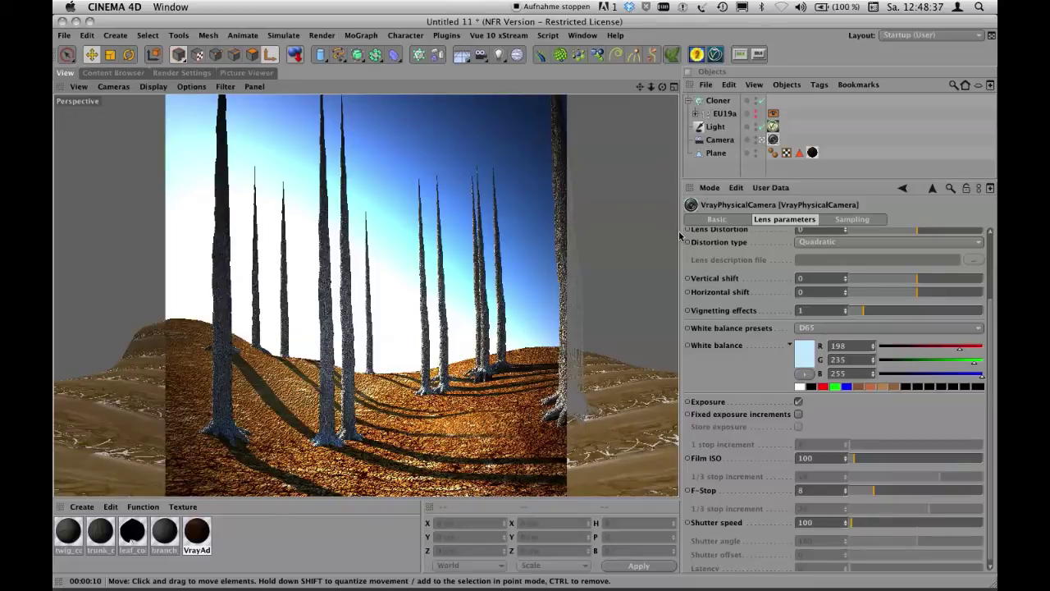
{"action": "left_click_drag", "start_coordinate": [723, 178], "coordinate": [727, 175]}
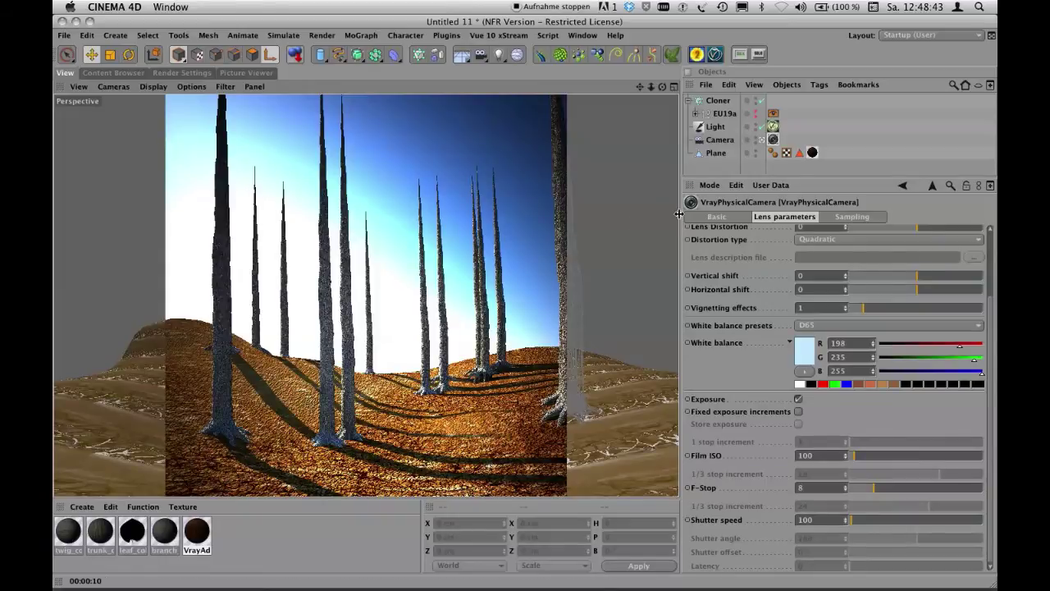
{"action": "left_click_drag", "start_coordinate": [681, 213], "coordinate": [460, 247]}
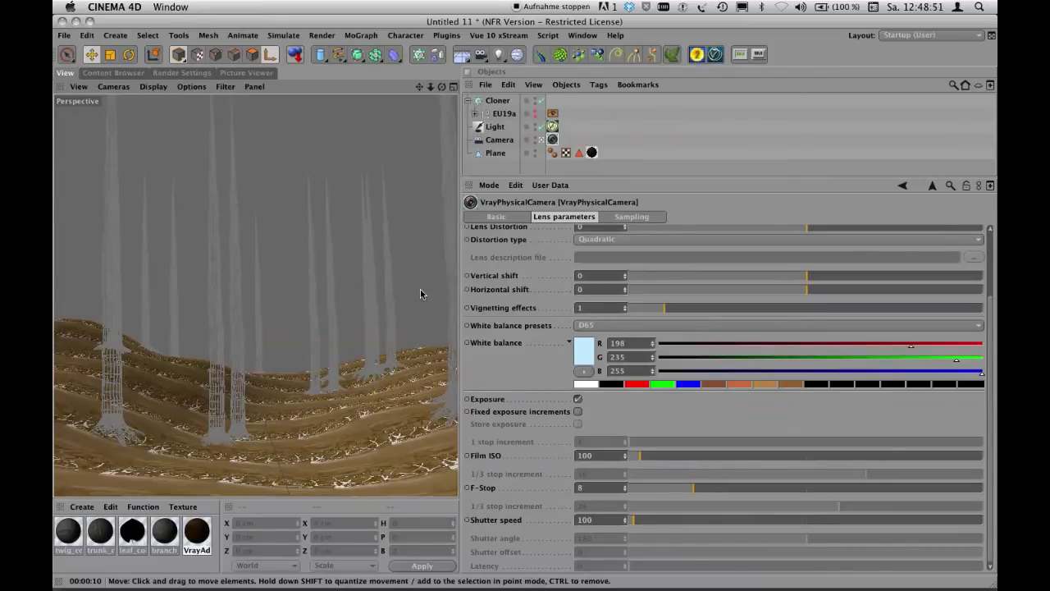
Enable the interactive render region and stretch it to cover the whole viewport.
{"action": "key", "text": "alt+r"}
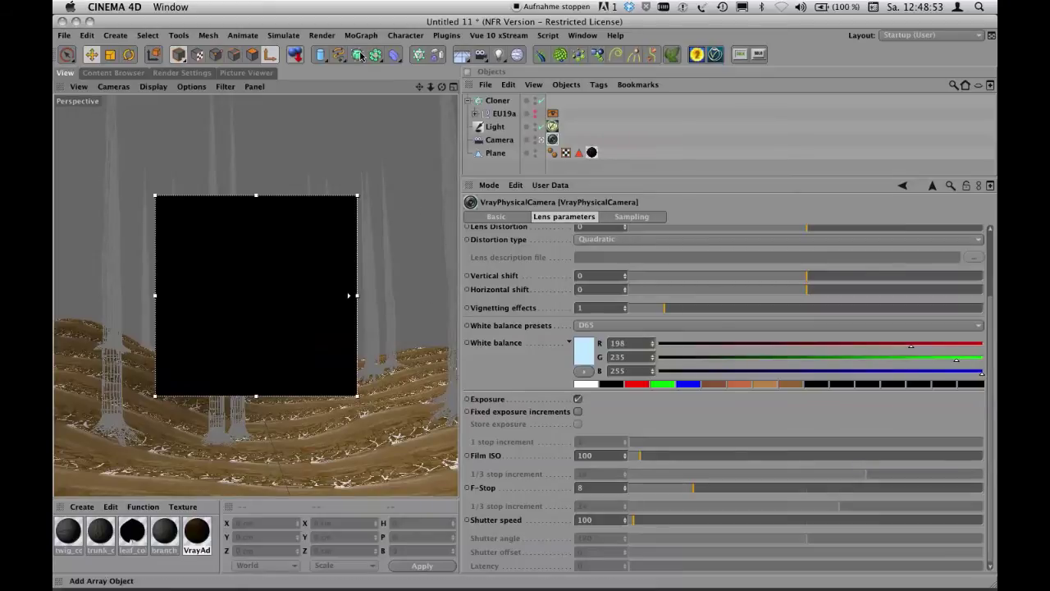
{"action": "left_click", "coordinate": [321, 35]}
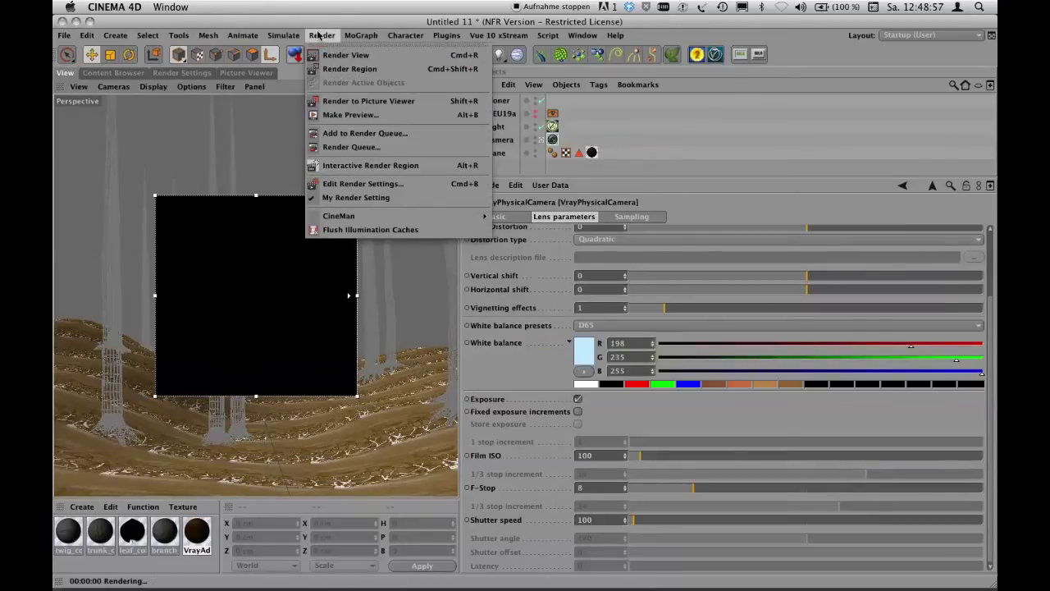
{"action": "left_click", "coordinate": [273, 161]}
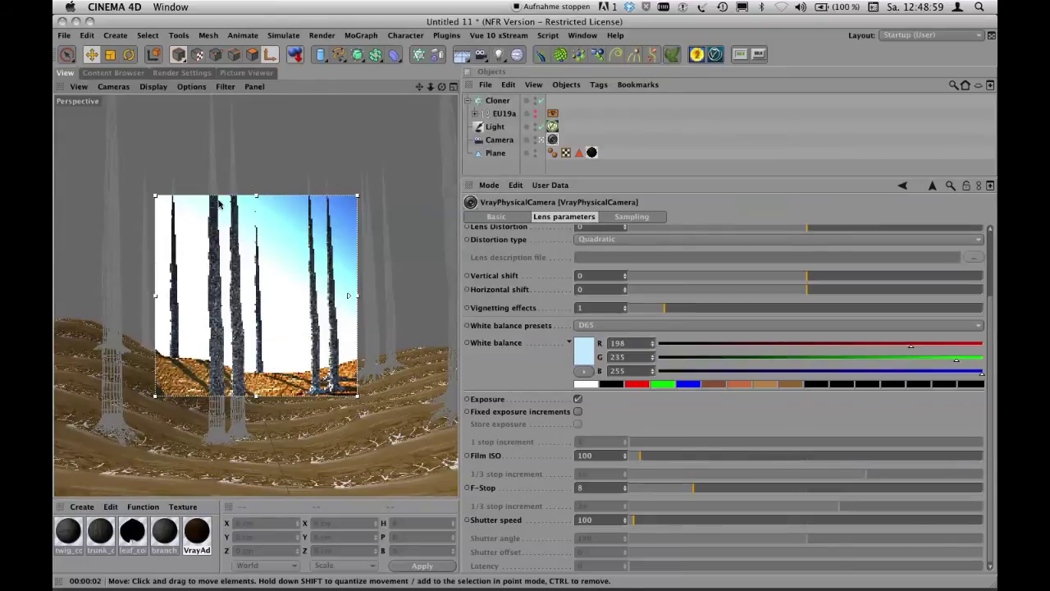
{"action": "left_click_drag", "start_coordinate": [155, 195], "coordinate": [55, 96]}
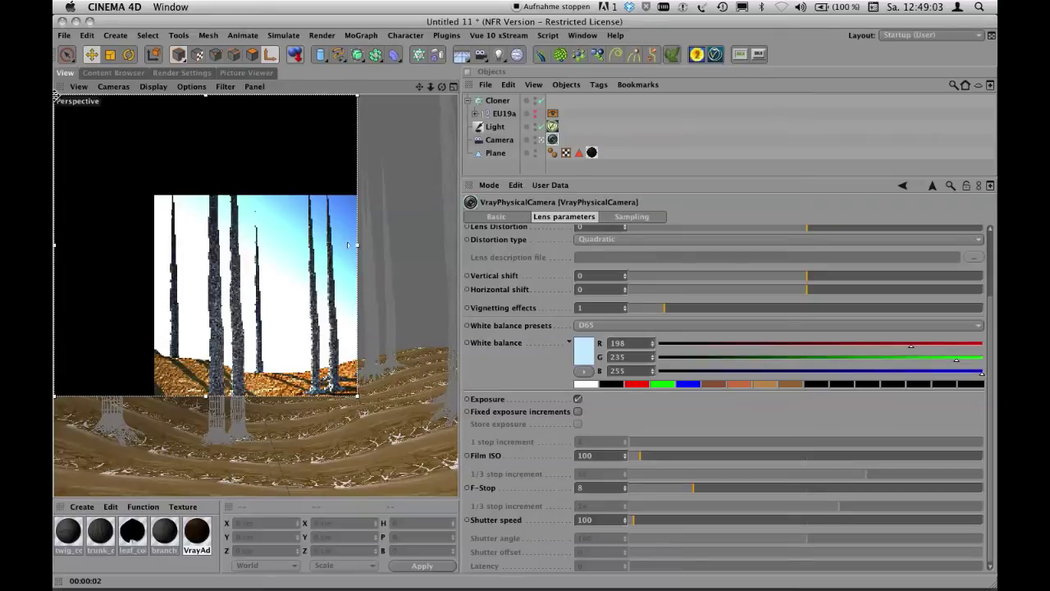
{"action": "left_click_drag", "start_coordinate": [358, 398], "coordinate": [460, 499]}
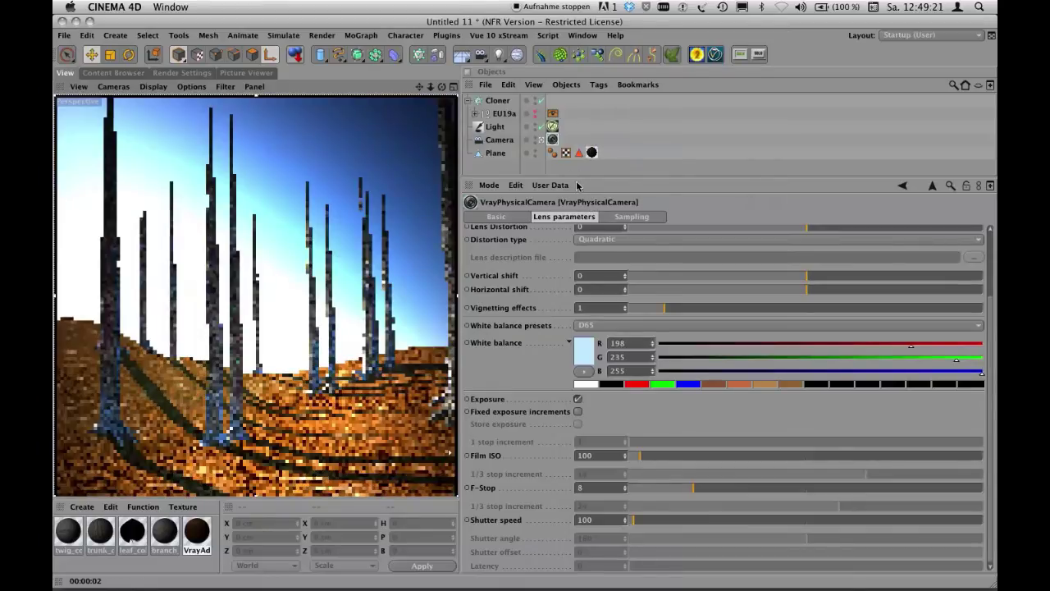
Set the Cloner's seed to 84 and count to 50, then re-render the preview.
{"action": "left_click", "coordinate": [496, 100]}
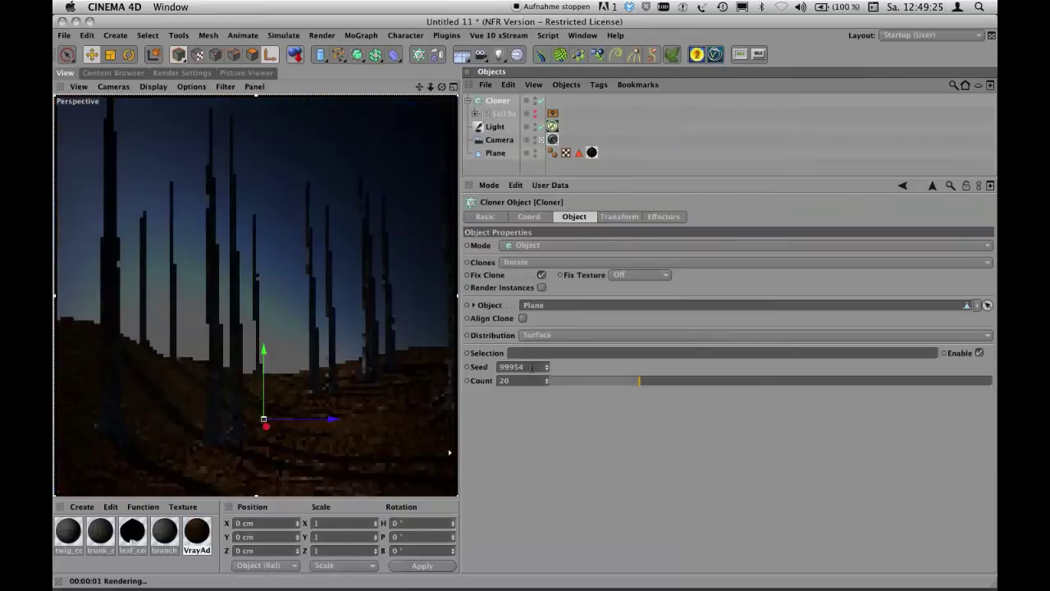
{"action": "double_click", "coordinate": [532, 367]}
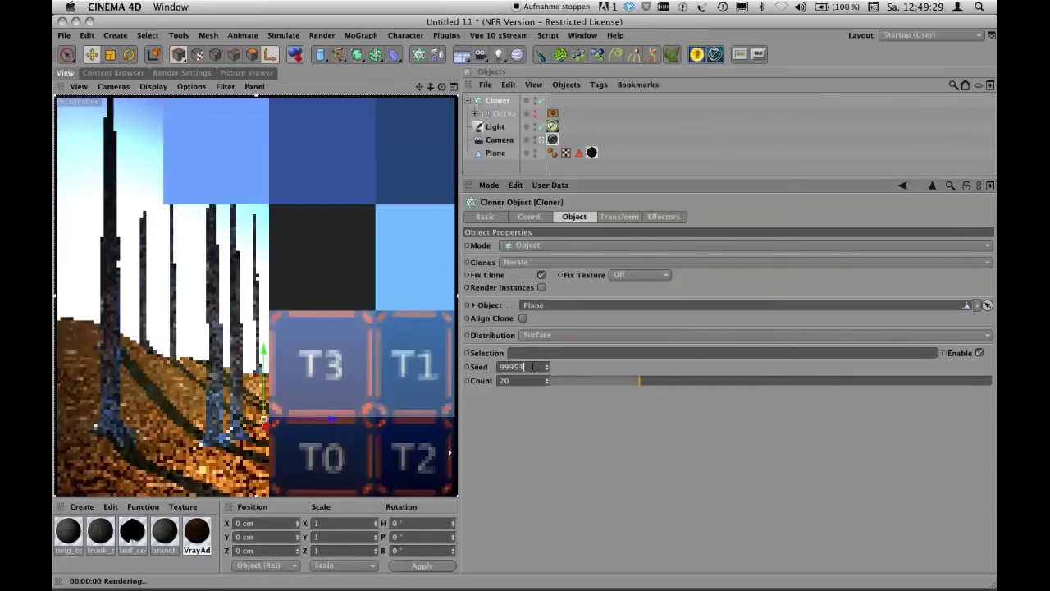
{"action": "key", "text": "Down"}
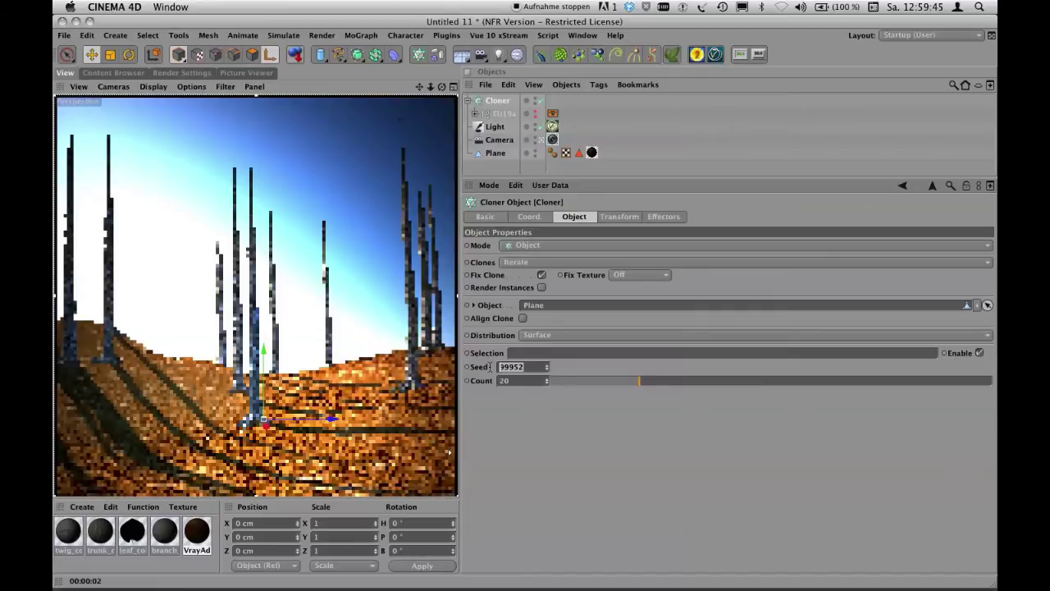
{"action": "type", "text": "84"}
{"action": "key", "text": "Tab"}
{"action": "type", "text": "50"}
{"action": "key", "text": "Return"}
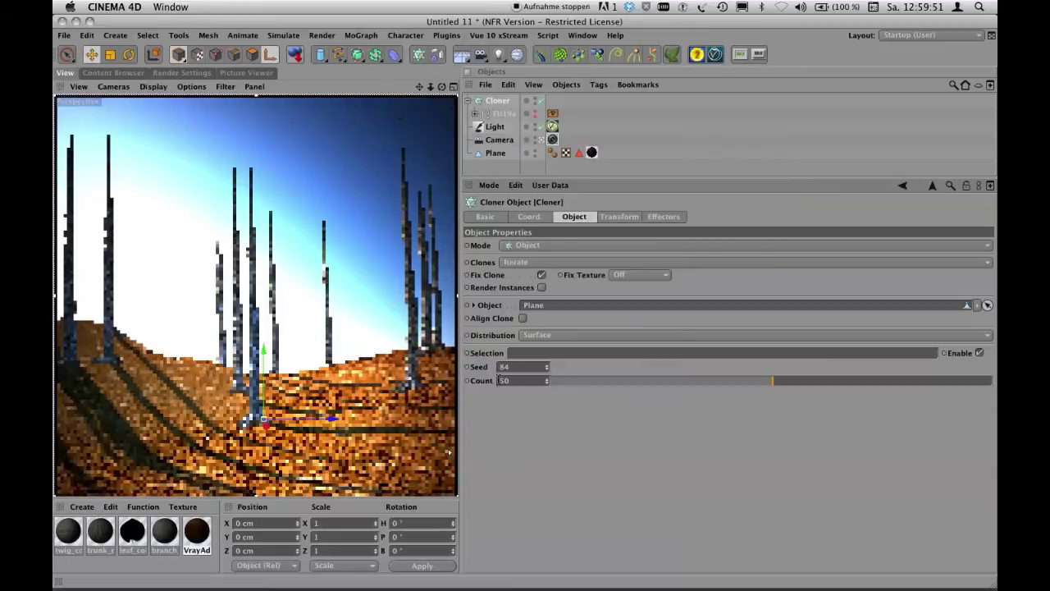
{"action": "key", "text": "ctrl+r"}
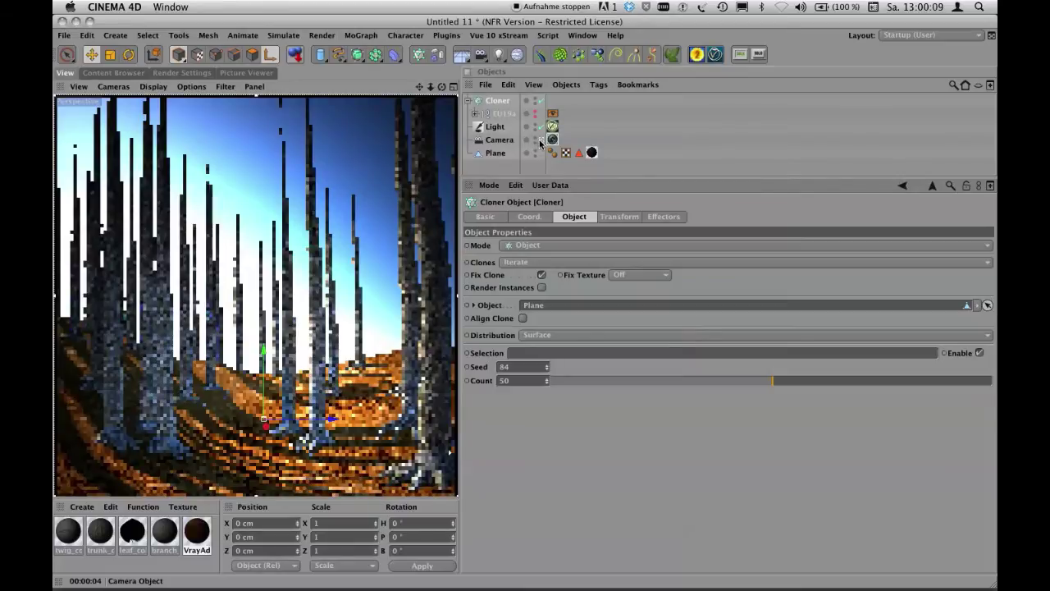
Leave the camera view and clear the render preview back to the shaded editor view.
{"action": "left_click", "coordinate": [541, 140]}
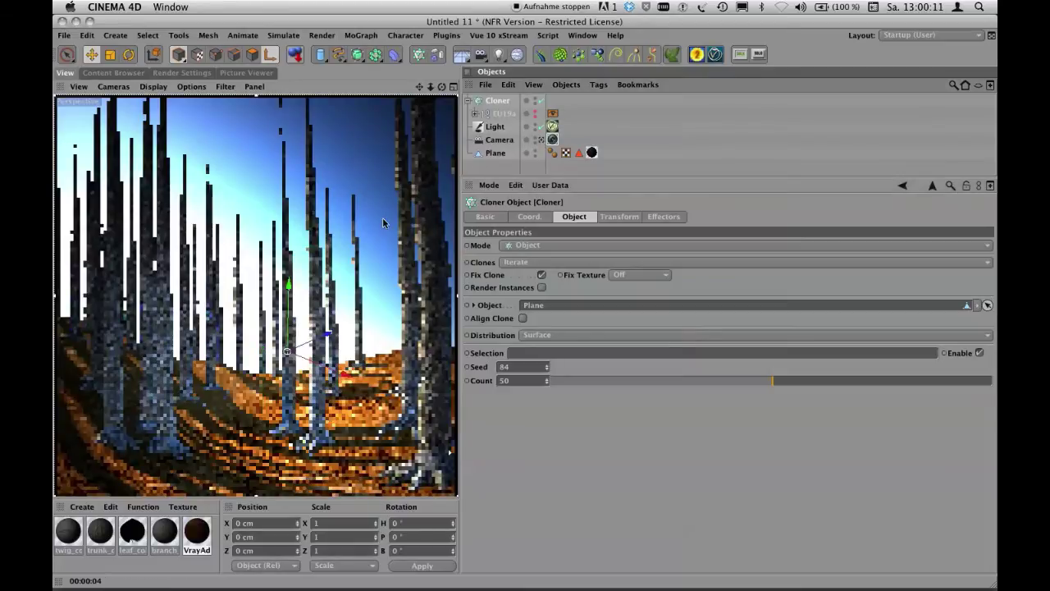
{"action": "key", "text": "ctrl+r"}
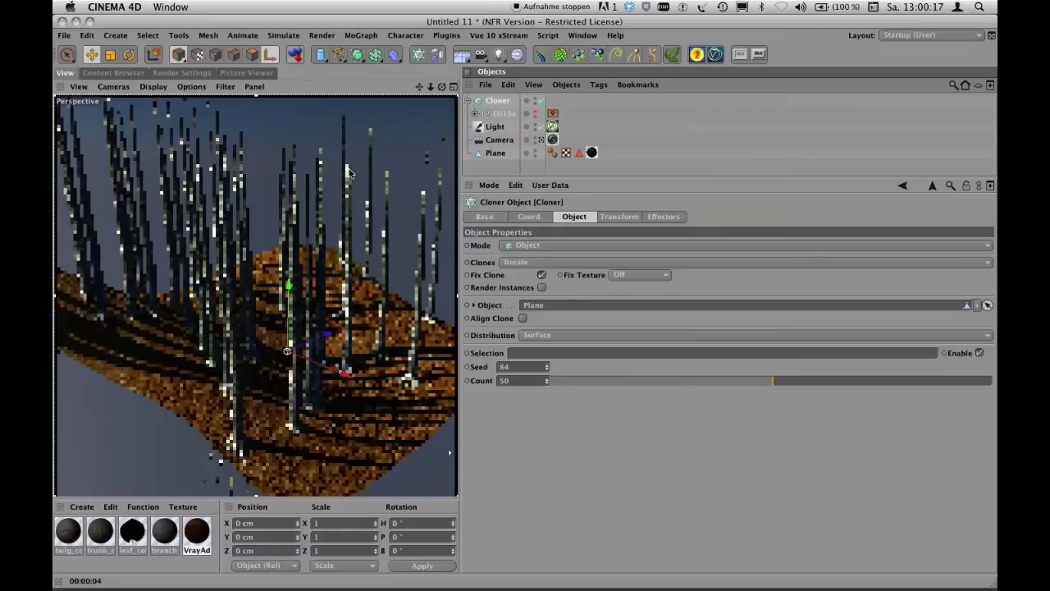
{"action": "left_click", "coordinate": [349, 173]}
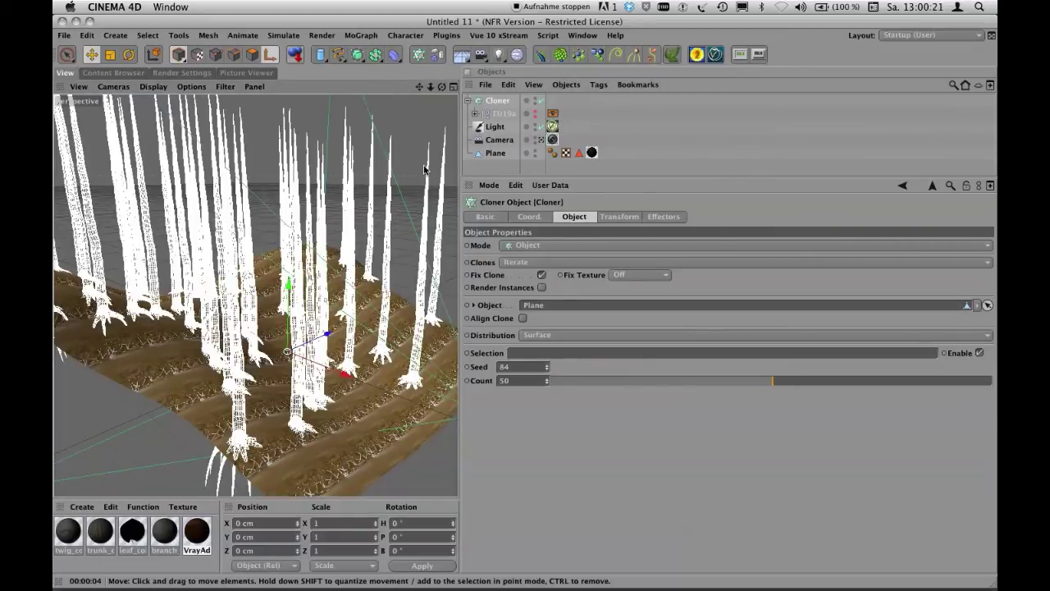
Select the terrain Plane and show its Polygon Selection tag settings.
{"action": "left_click", "coordinate": [496, 154]}
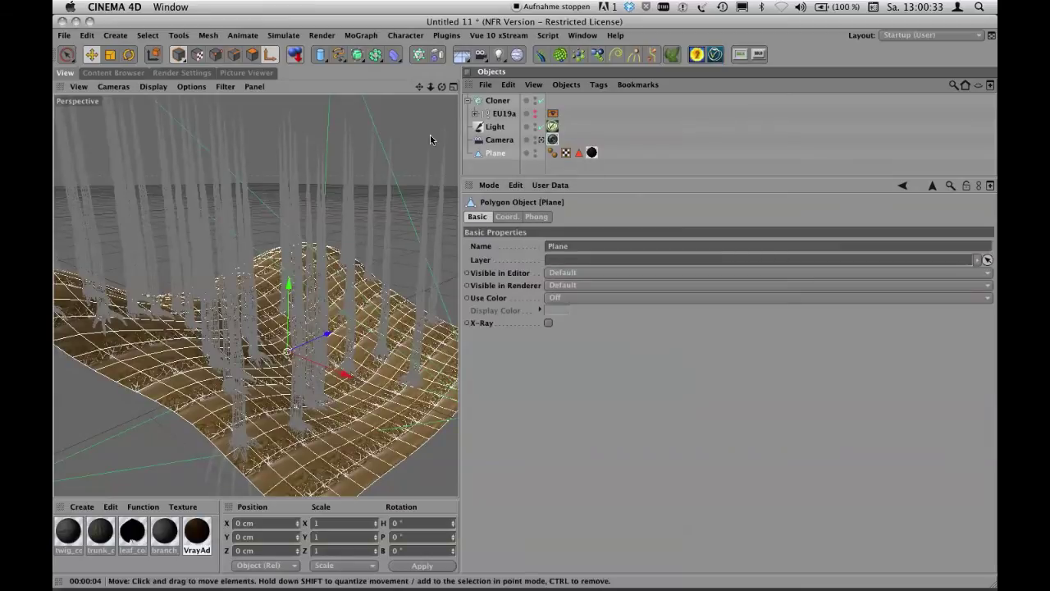
{"action": "left_click", "coordinate": [579, 153]}
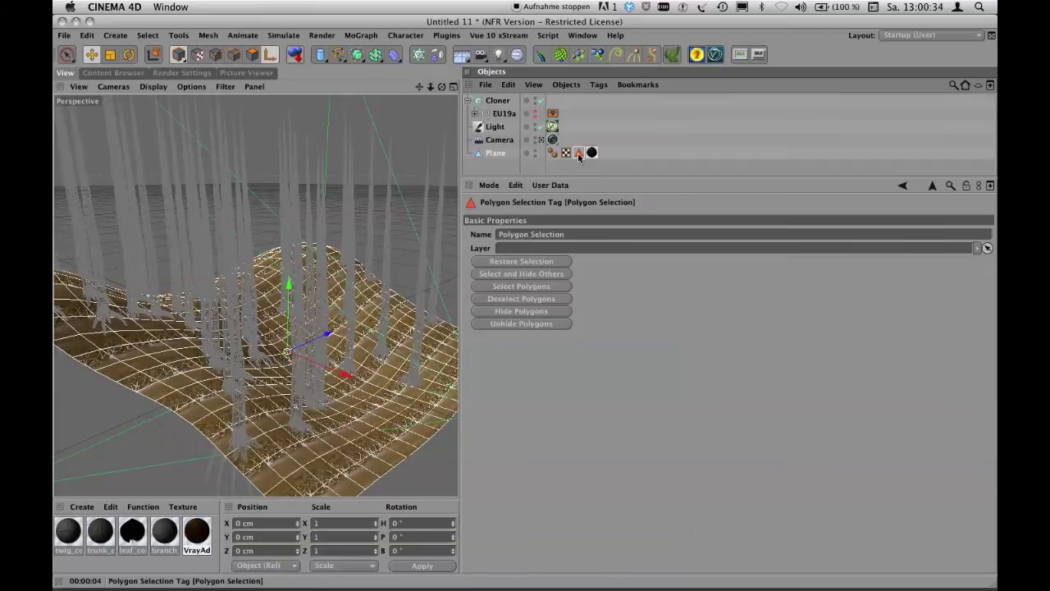
{"action": "left_click", "coordinate": [534, 290]}
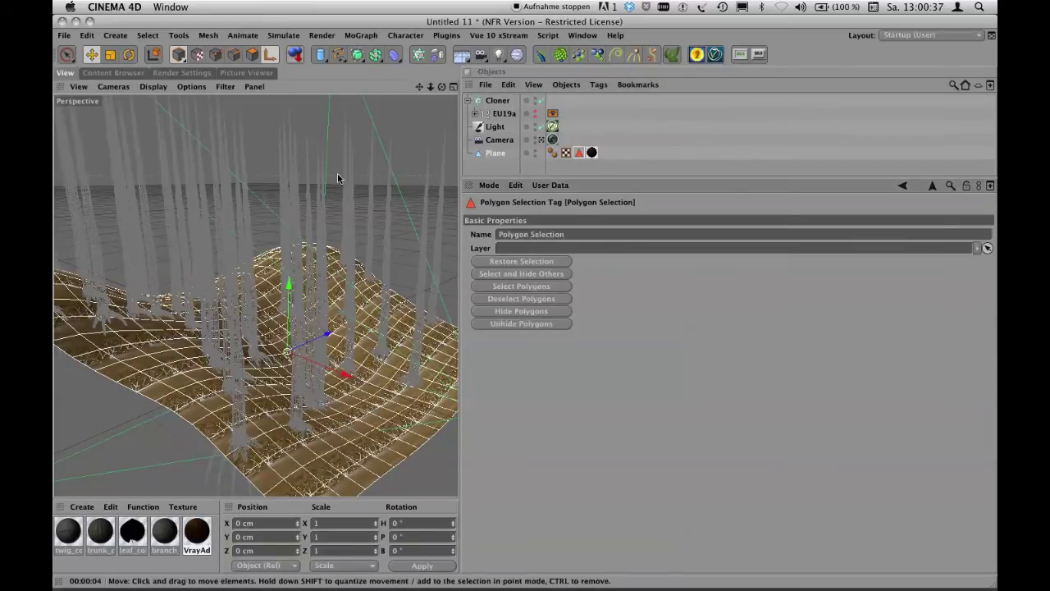
Restore the Plane's polygon selection, link its tag into the Cloner's Selection field, and re-enable the camera.
{"action": "left_click", "coordinate": [255, 57]}
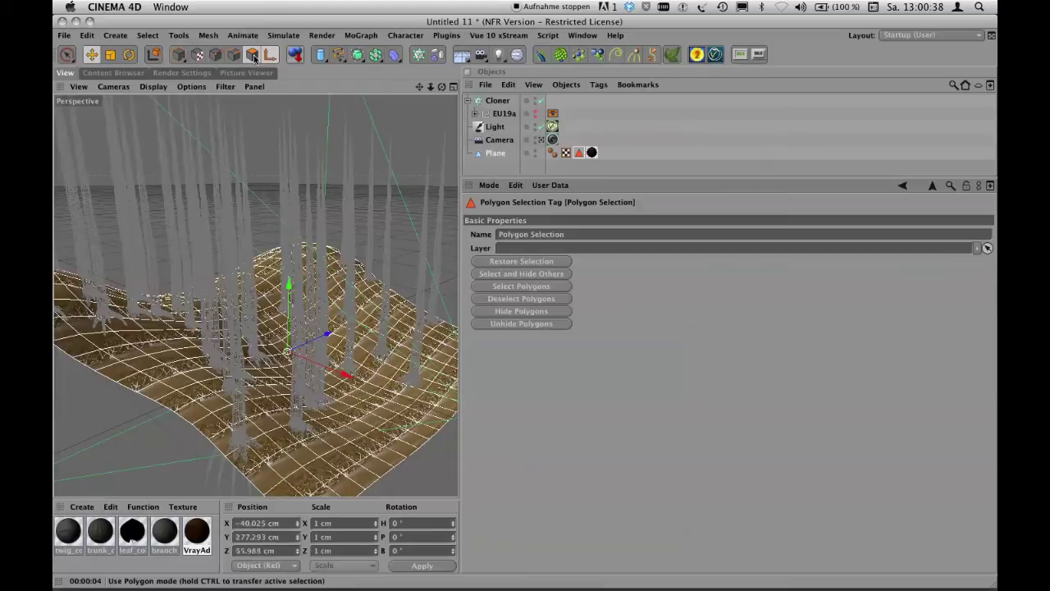
{"action": "left_click", "coordinate": [521, 298]}
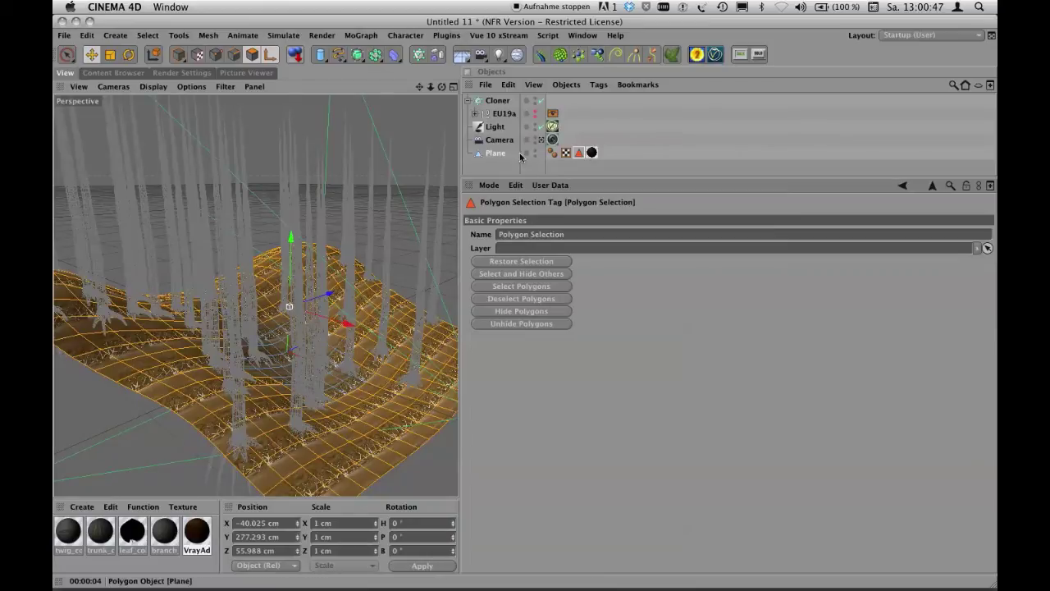
{"action": "left_click", "coordinate": [497, 101]}
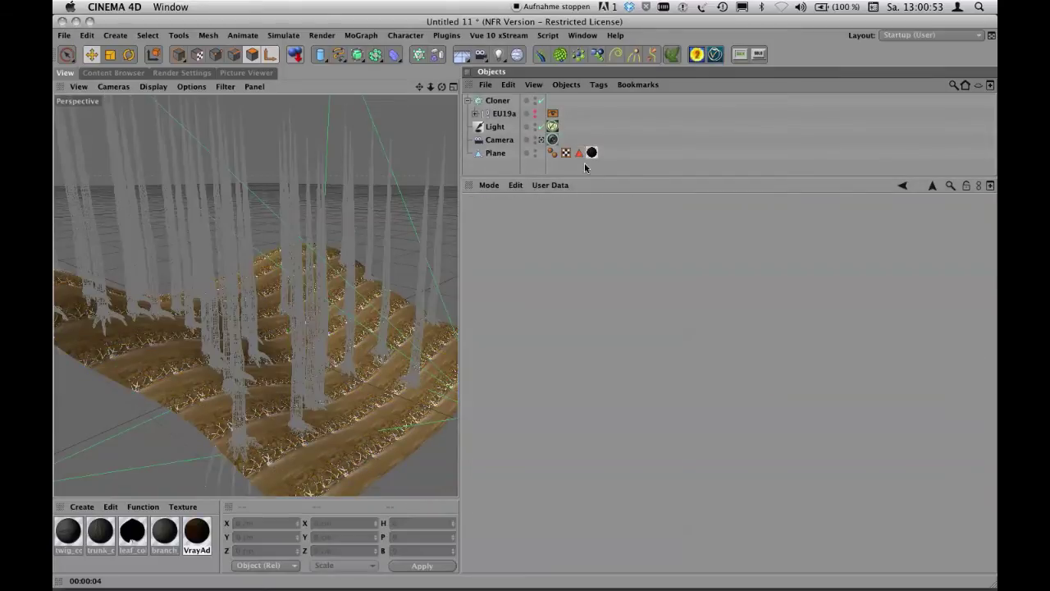
{"action": "left_click", "coordinate": [581, 157]}
{"action": "left_click", "coordinate": [581, 154]}
{"action": "left_click", "coordinate": [497, 100]}
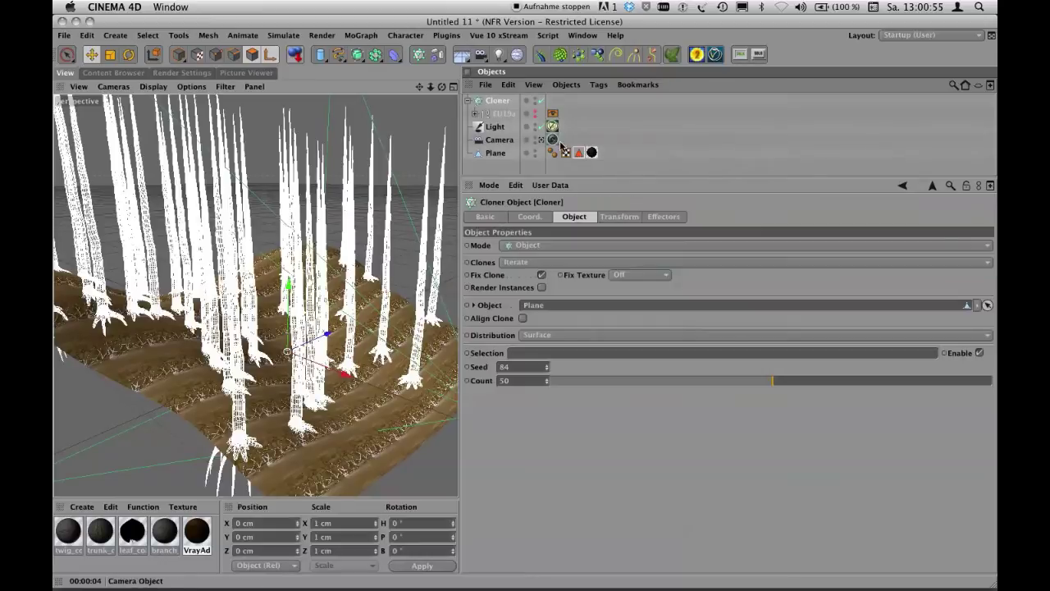
{"action": "left_click_drag", "start_coordinate": [579, 154], "coordinate": [557, 356]}
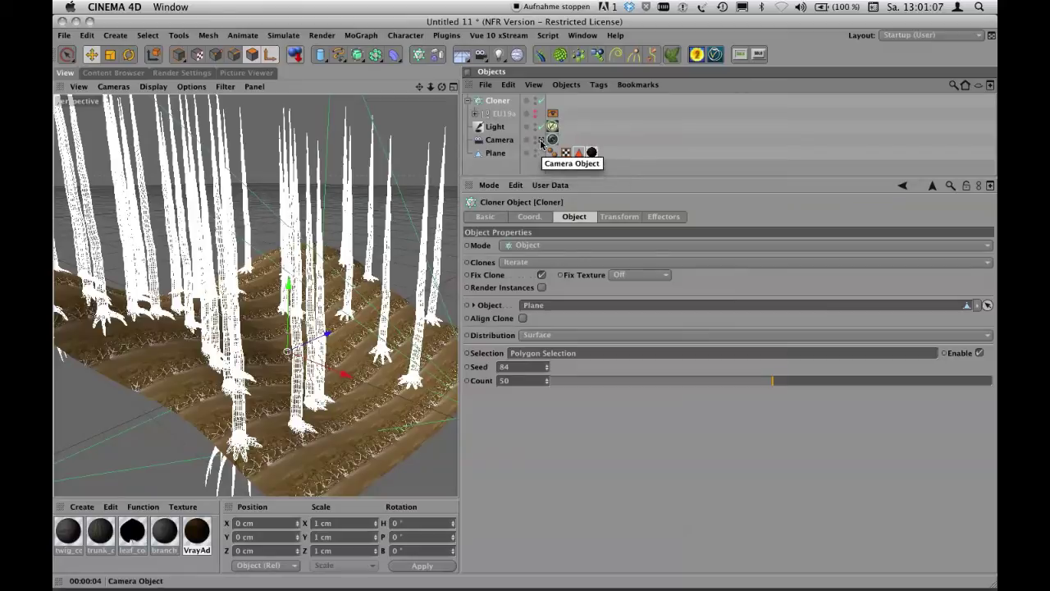
{"action": "left_click", "coordinate": [540, 140]}
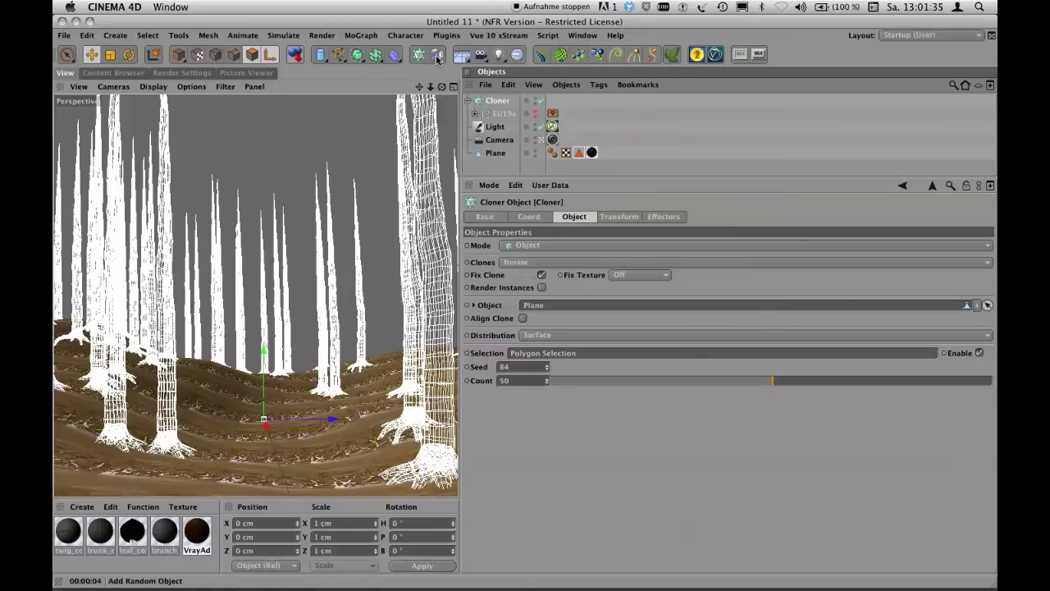
Add a Random effector to the tree Cloner from the MoGraph menu.
{"action": "left_click", "coordinate": [360, 36]}
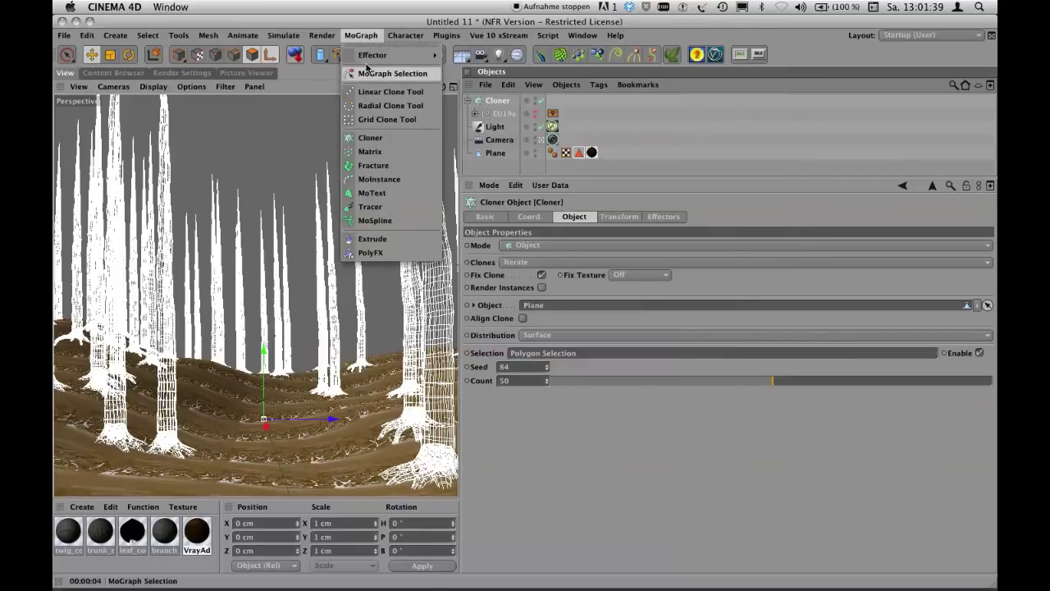
{"action": "mouse_move", "coordinate": [410, 55]}
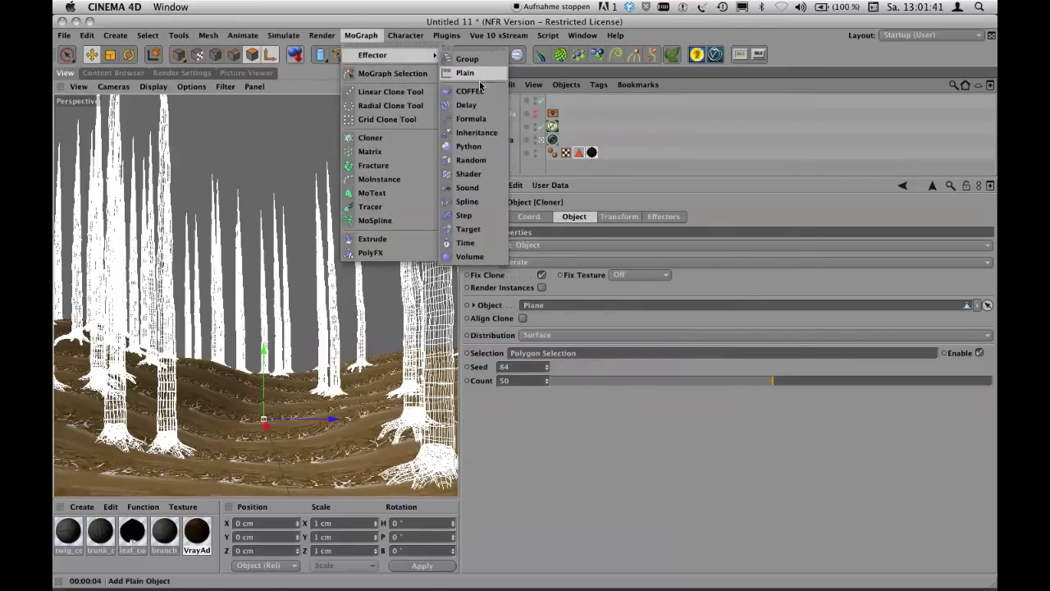
{"action": "left_click", "coordinate": [472, 160]}
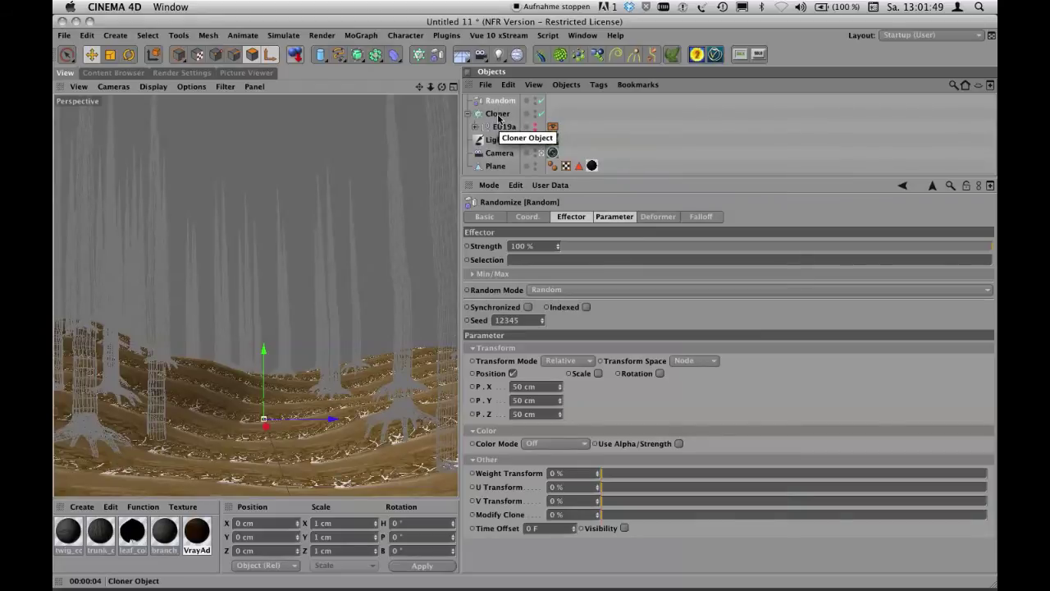
{"action": "left_click", "coordinate": [496, 114]}
{"action": "left_click", "coordinate": [665, 218]}
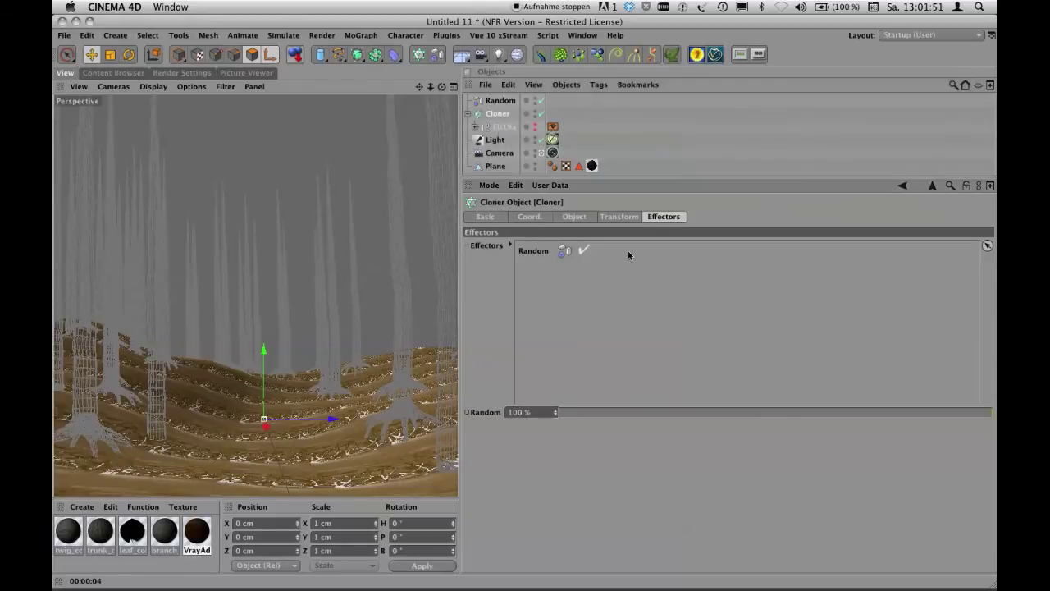
In the Random effector, disable Position and enable Scale and Rotation.
{"action": "double_click", "coordinate": [567, 251]}
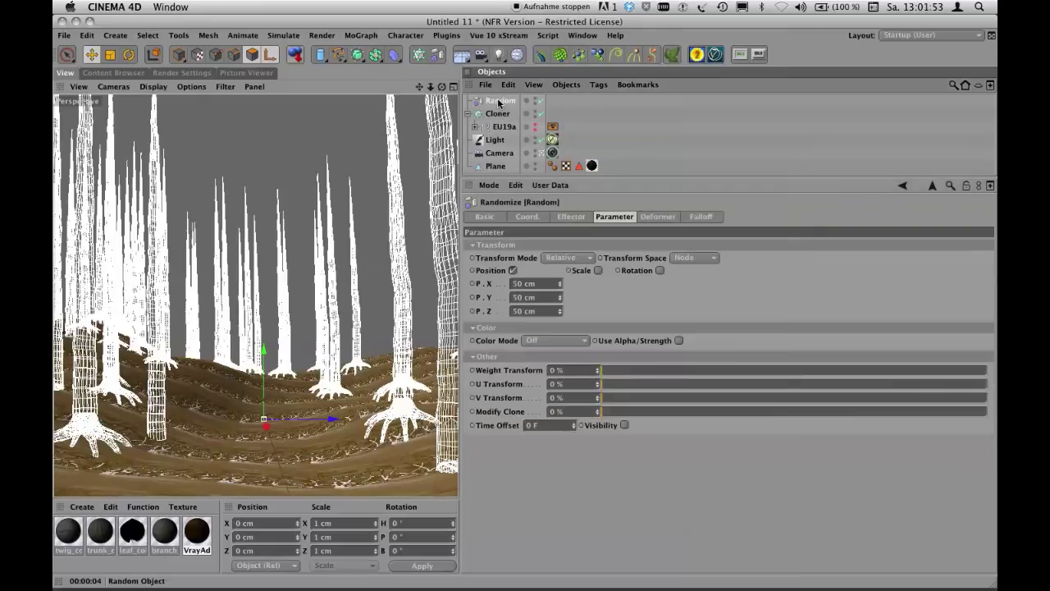
{"action": "left_click", "coordinate": [513, 271]}
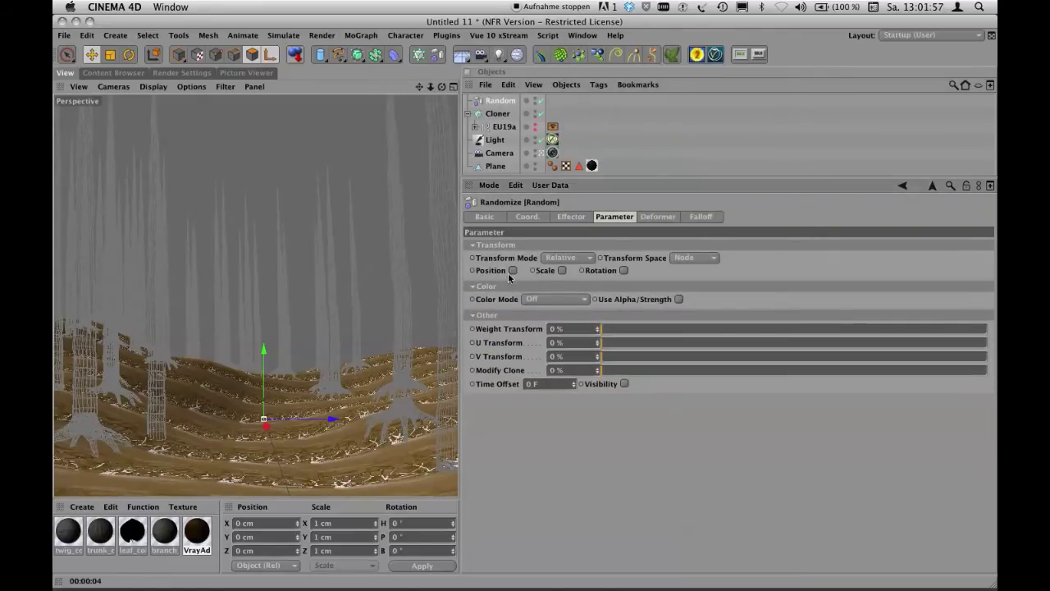
{"action": "left_click", "coordinate": [562, 270]}
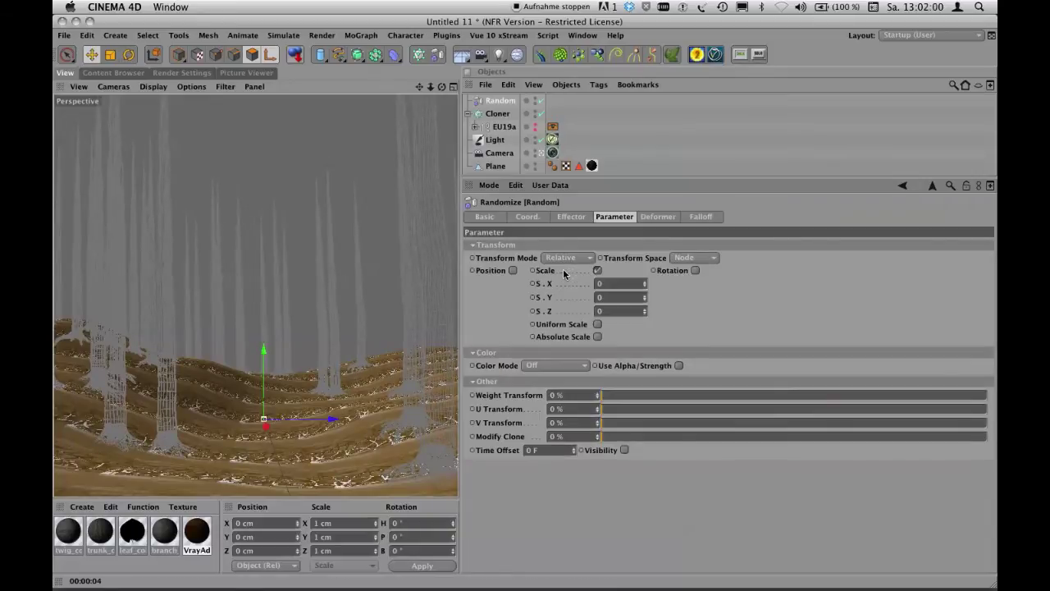
{"action": "left_click", "coordinate": [694, 270]}
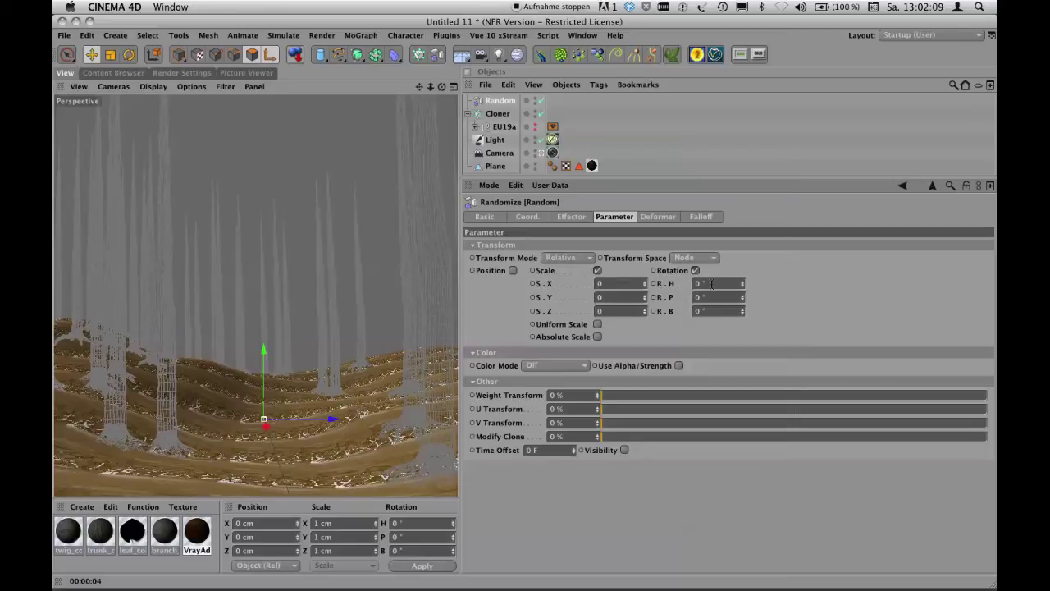
Set random rotation to H 360°, P 5°, B 5° and uniform scale to 0.3.
{"action": "left_click_drag", "start_coordinate": [710, 283], "coordinate": [691, 284]}
{"action": "type", "text": "360"}
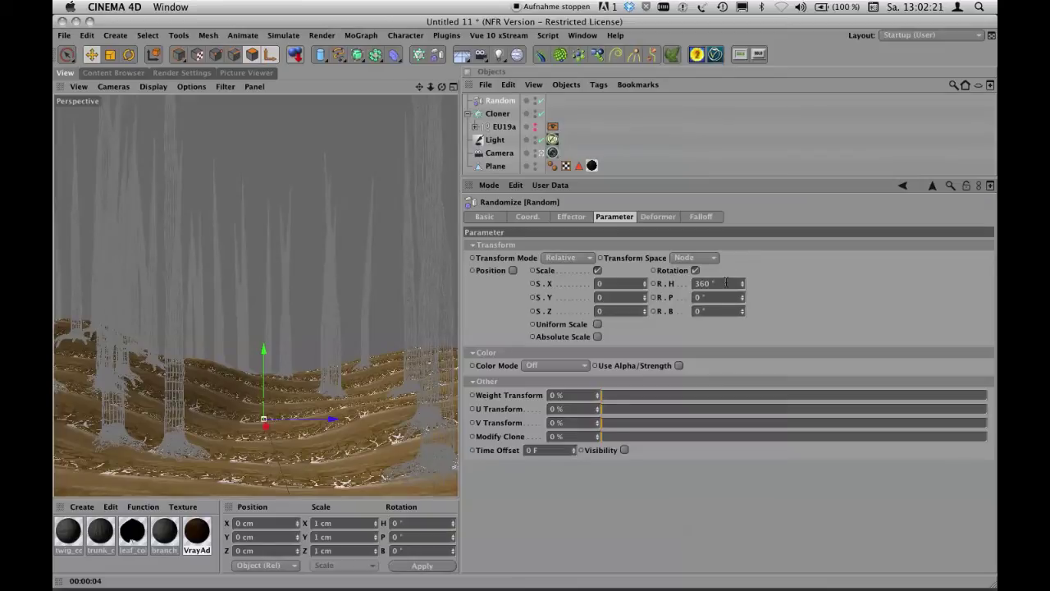
{"action": "double_click", "coordinate": [708, 297]}
{"action": "type", "text": "5"}
{"action": "key", "text": "Tab"}
{"action": "type", "text": "5"}
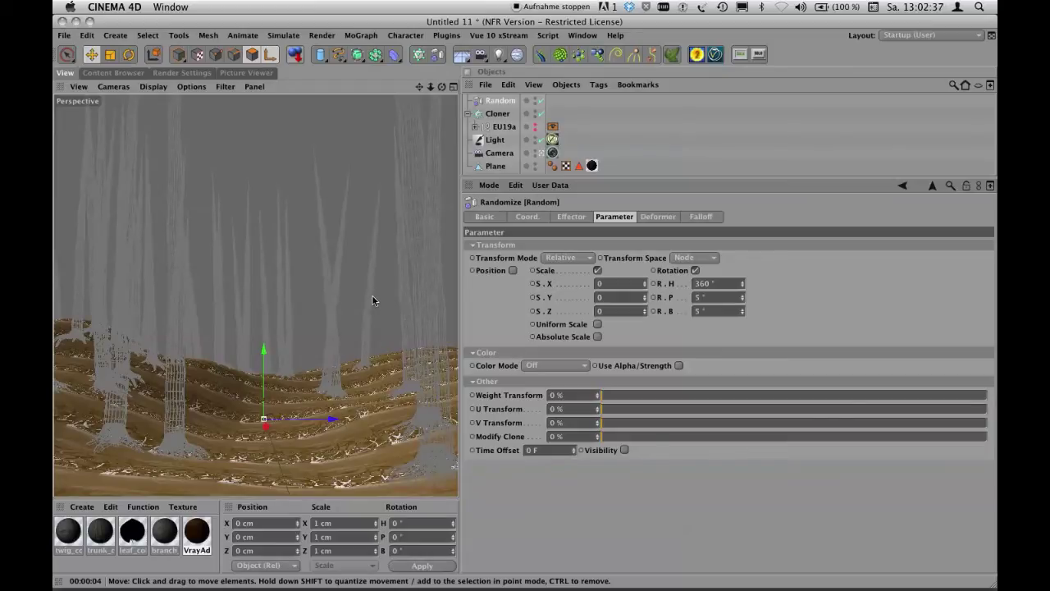
{"action": "left_click", "coordinate": [597, 324]}
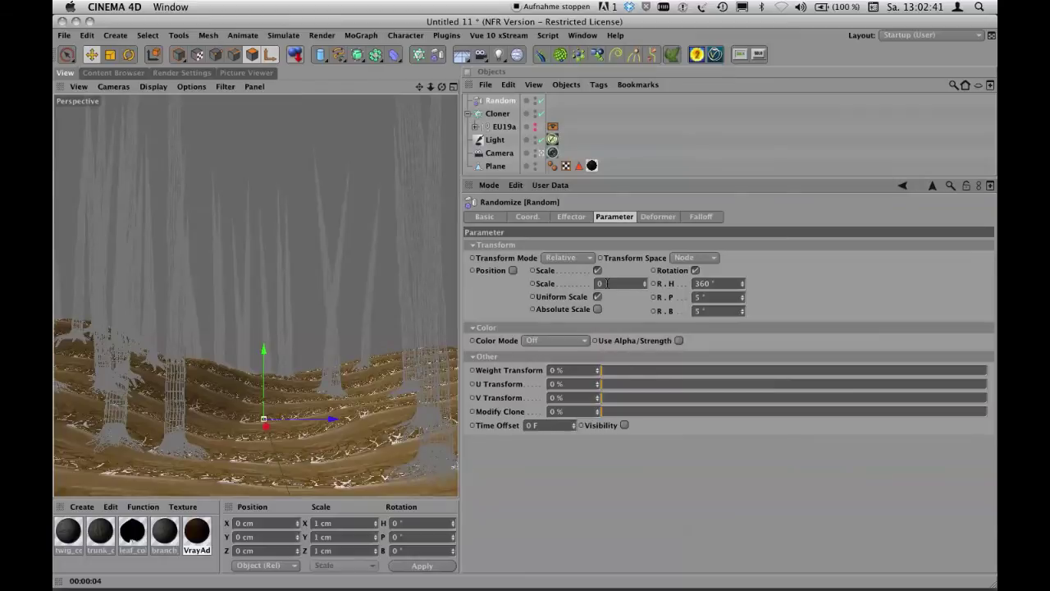
{"action": "type", "text": ".3"}
{"action": "key", "text": "Return"}
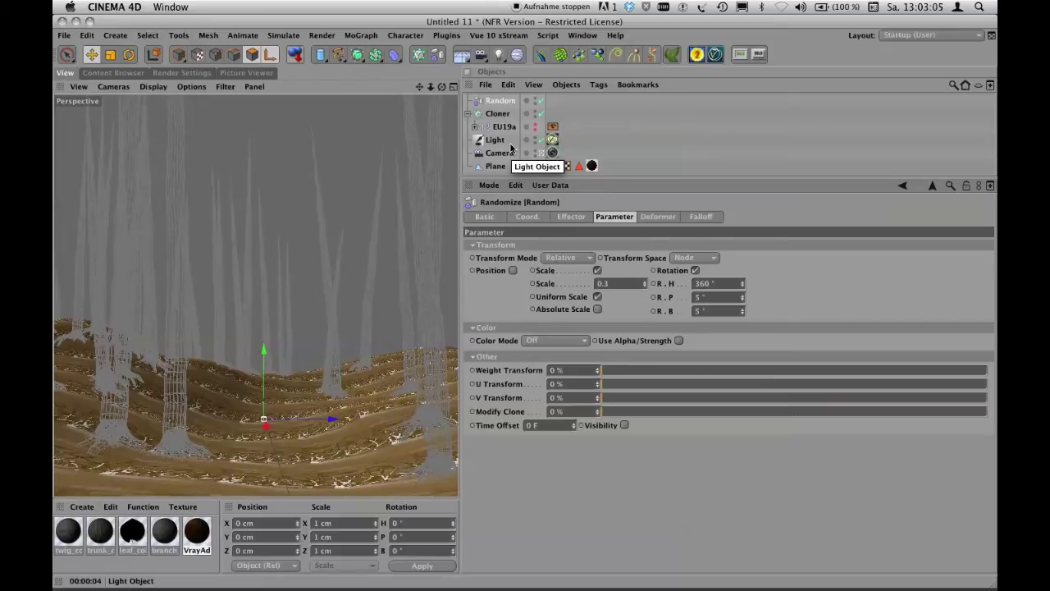
Test-render the randomized trees, then enlarge the Object Manager and show the Cloner's Object tab.
{"action": "key", "text": "ctrl+r"}
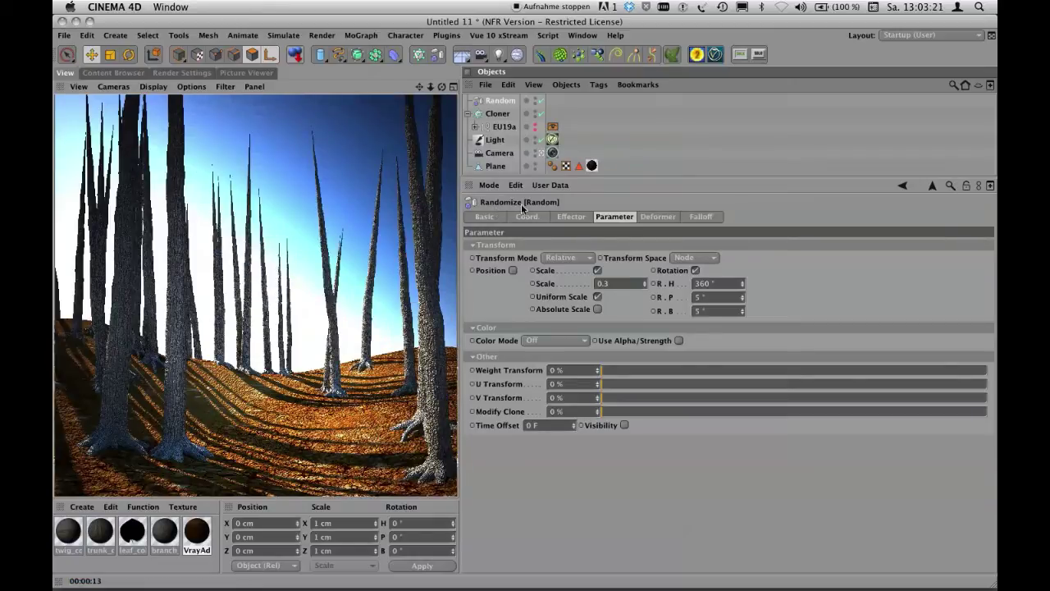
{"action": "left_click_drag", "start_coordinate": [561, 179], "coordinate": [558, 212]}
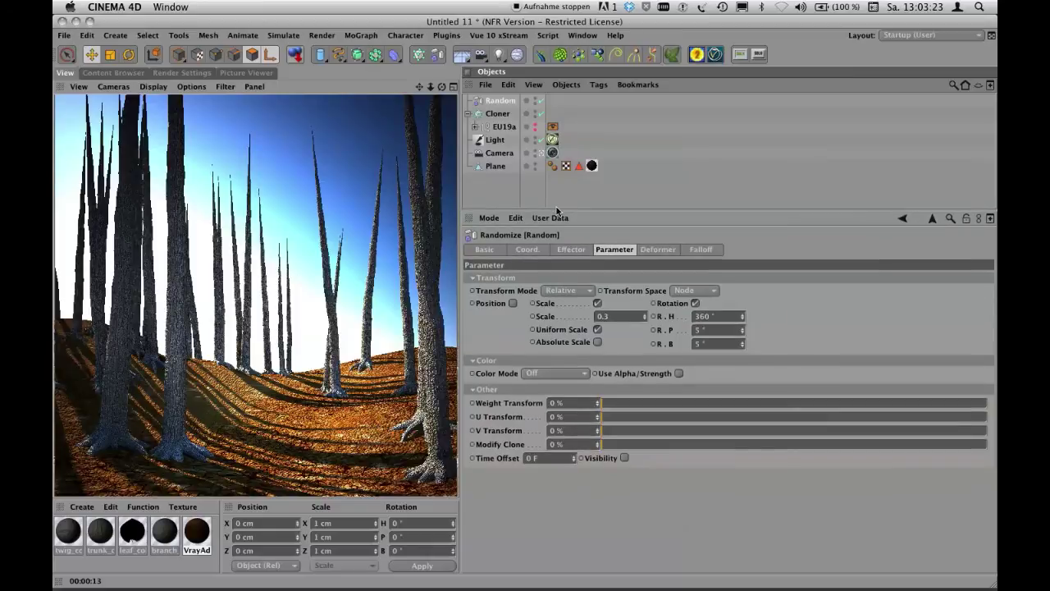
{"action": "left_click", "coordinate": [497, 114]}
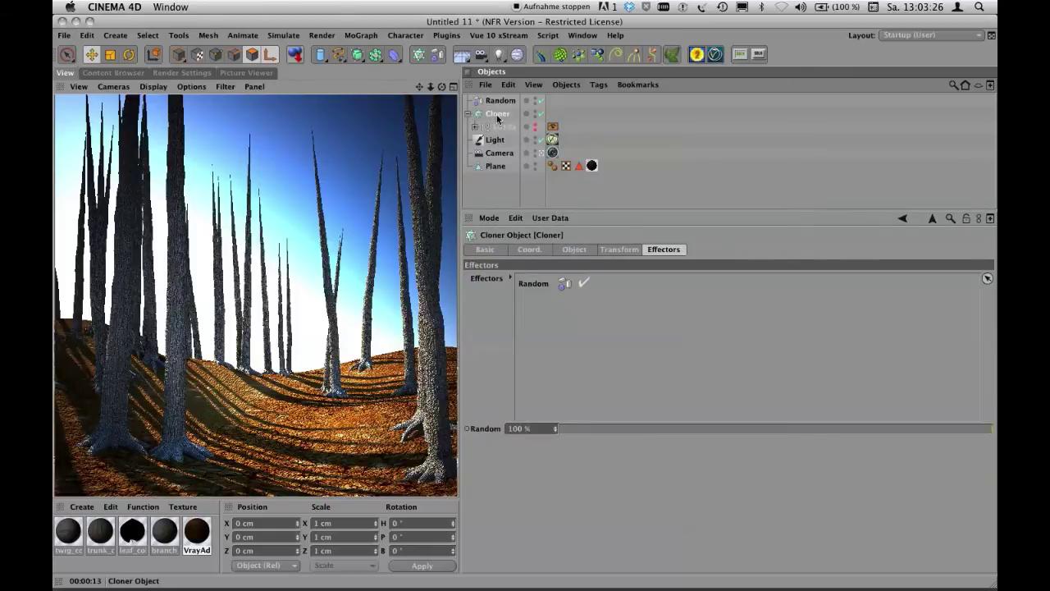
{"action": "left_click", "coordinate": [584, 251]}
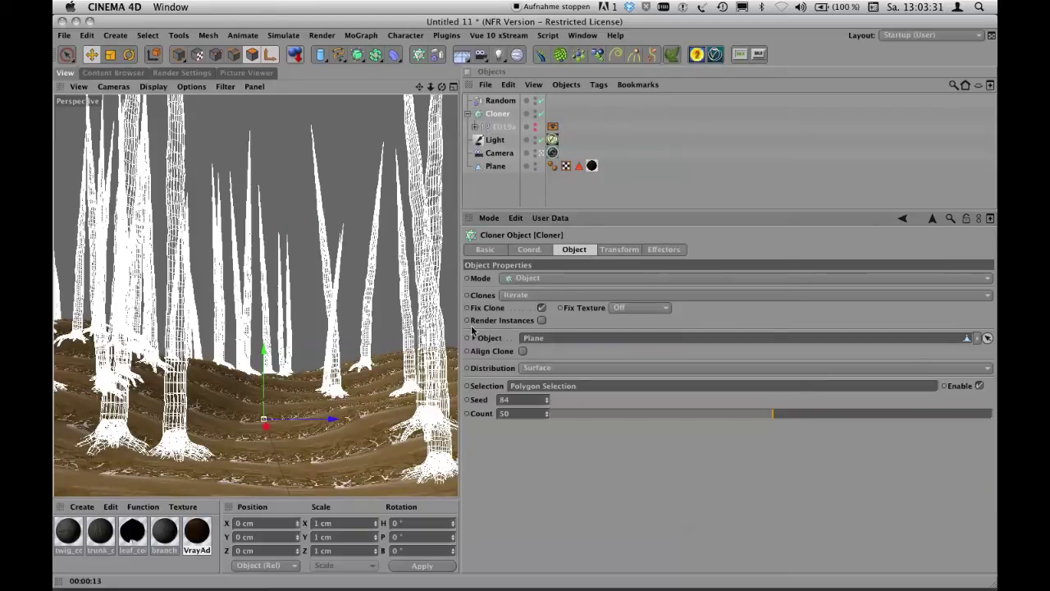
Enable Render Instances on the Cloner and render the forest in the viewport with V-Ray.
{"action": "left_click", "coordinate": [542, 320]}
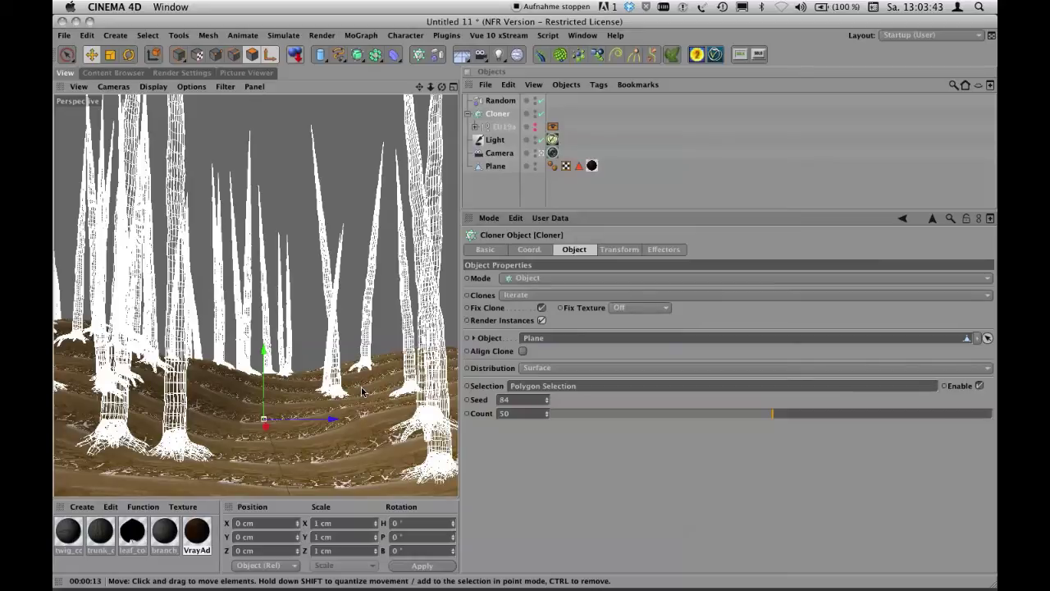
{"action": "key", "text": "ctrl+r"}
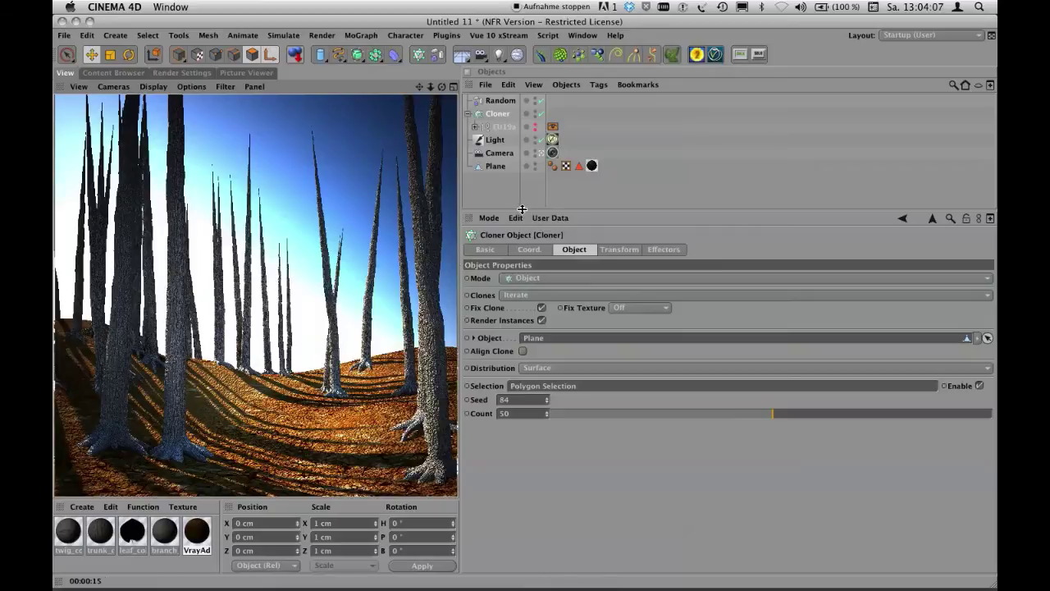
Expand the tree group to show its leaf and branch parts, test-render the foliage, then clear the render.
{"action": "left_click", "coordinate": [474, 127]}
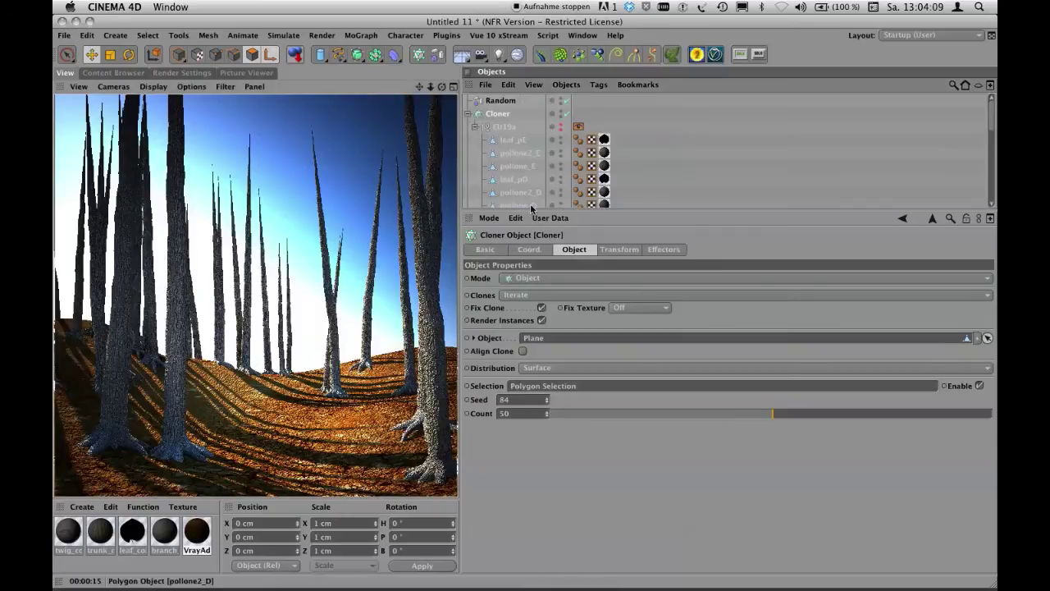
{"action": "left_click_drag", "start_coordinate": [555, 217], "coordinate": [563, 405]}
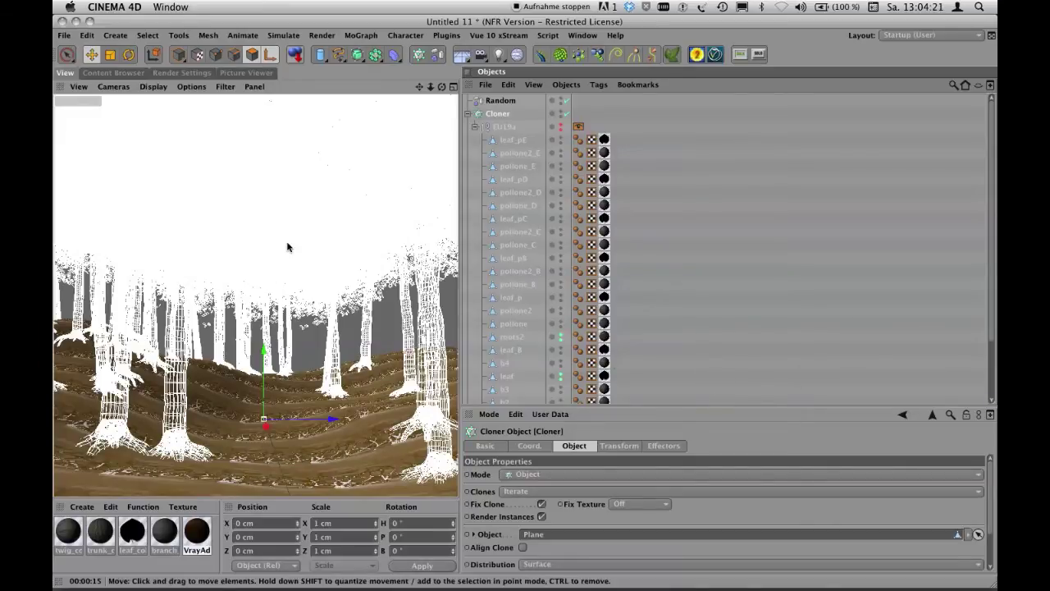
{"action": "key", "text": "super+r"}
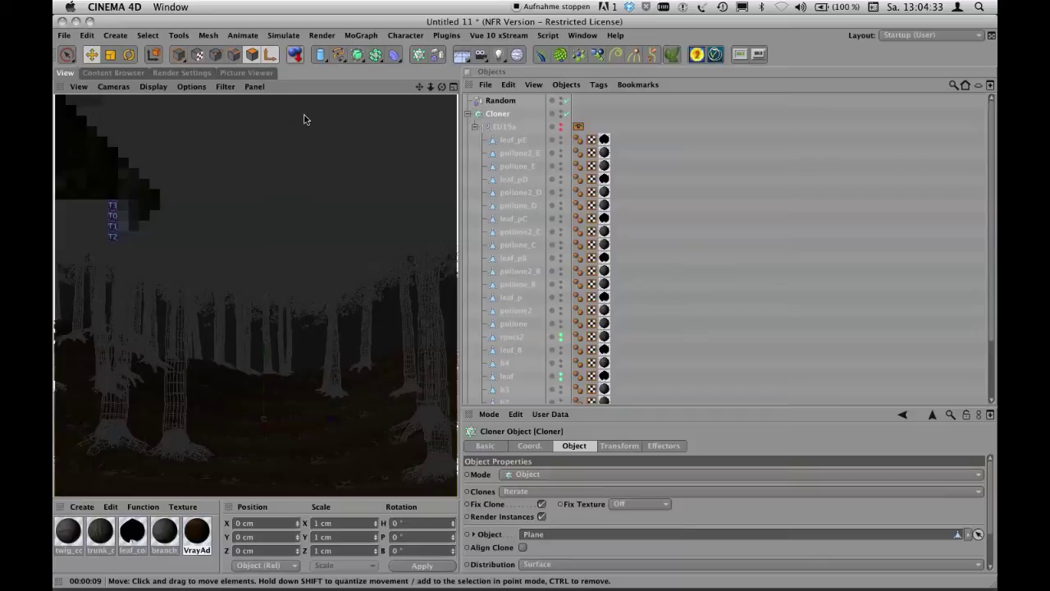
{"action": "key", "text": "ctrl+r"}
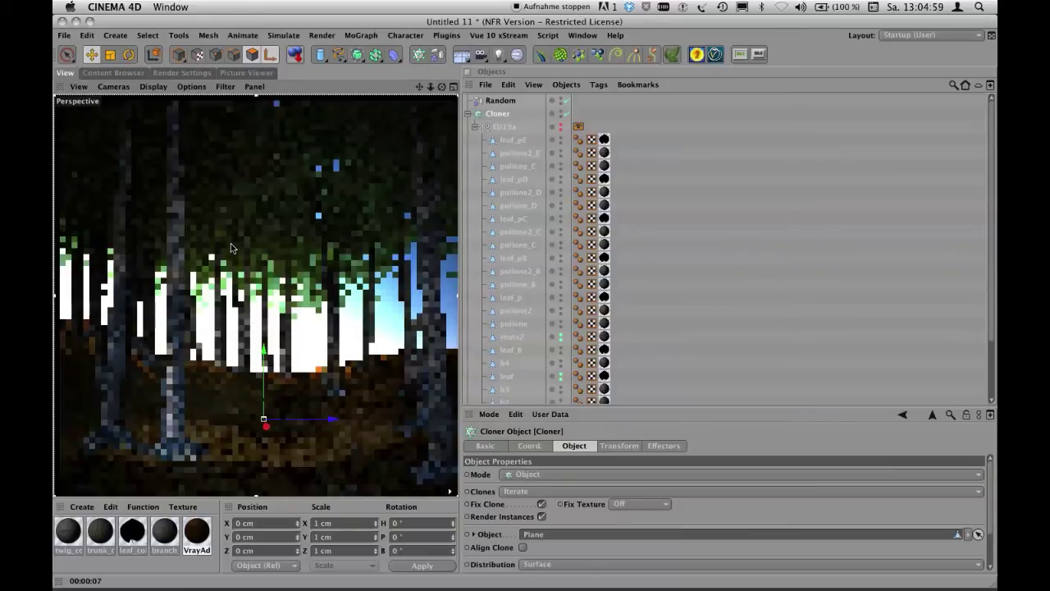
{"action": "left_click", "coordinate": [231, 247]}
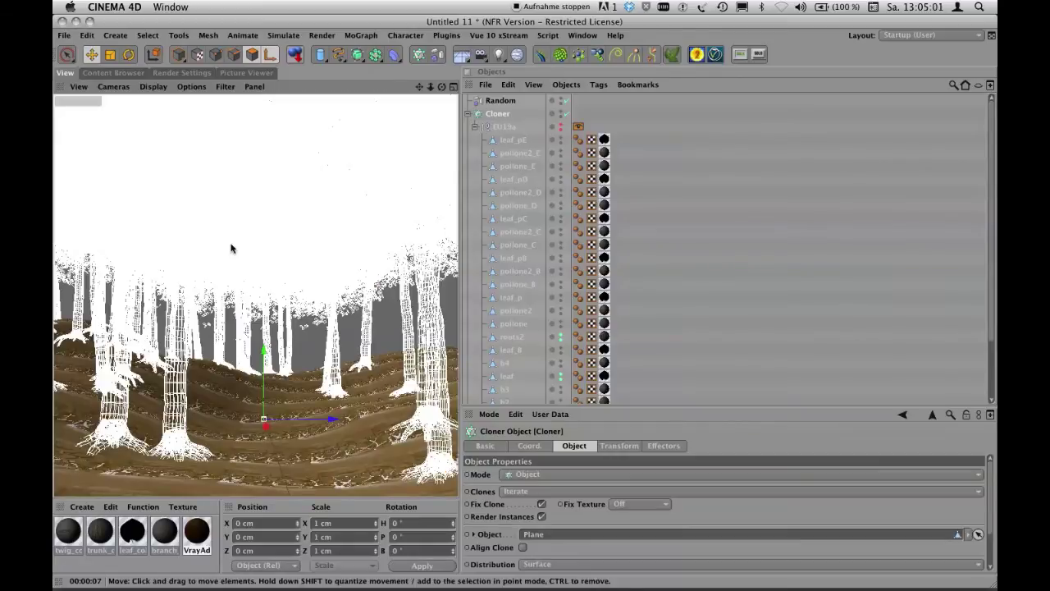
Render only a region covering the lower part of the viewport.
{"action": "left_click", "coordinate": [326, 36]}
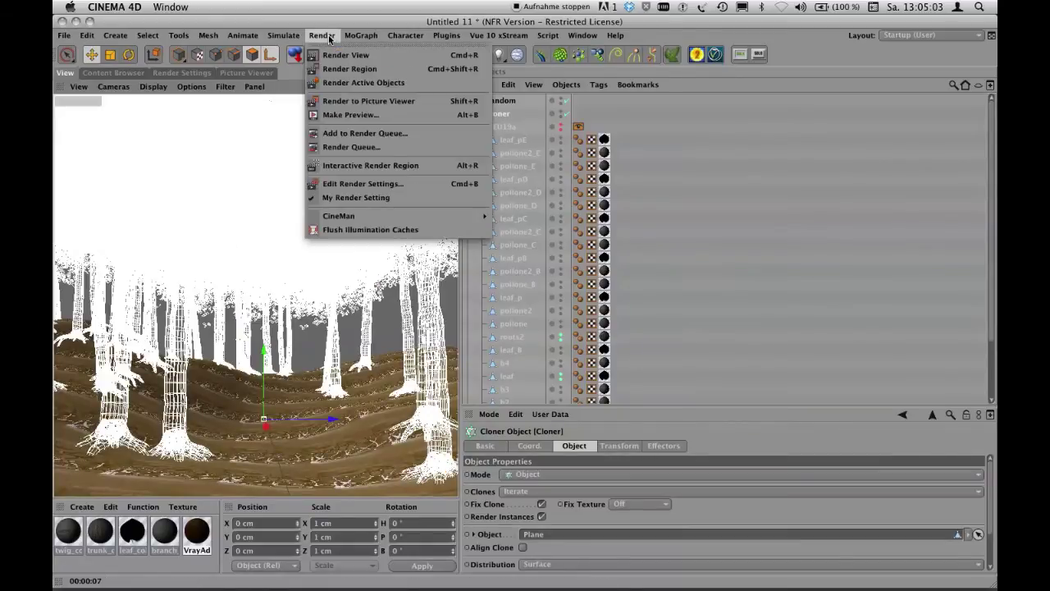
{"action": "left_click", "coordinate": [336, 69]}
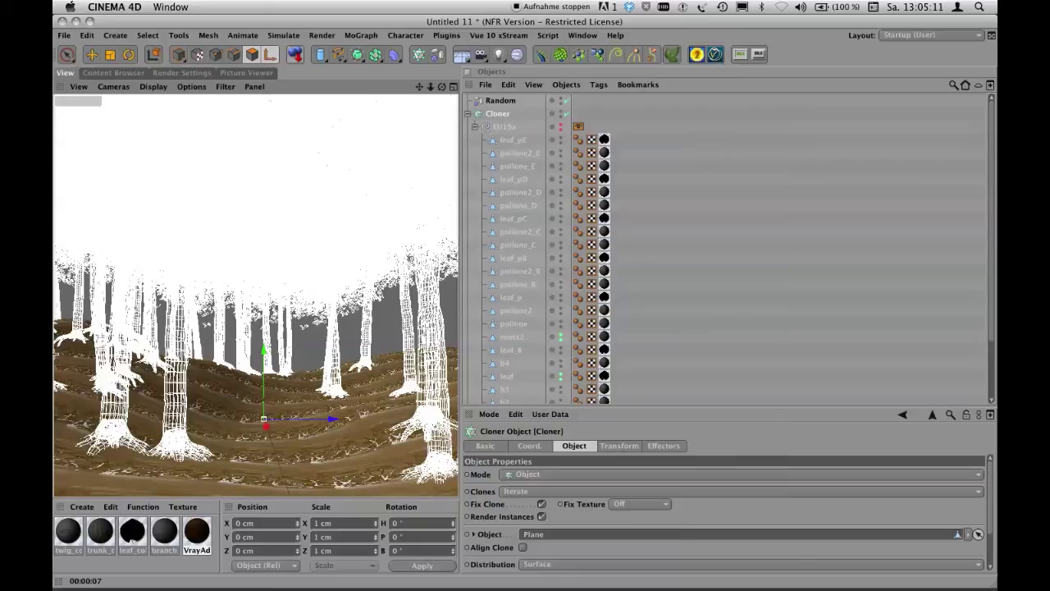
{"action": "left_click_drag", "start_coordinate": [55, 351], "coordinate": [456, 497]}
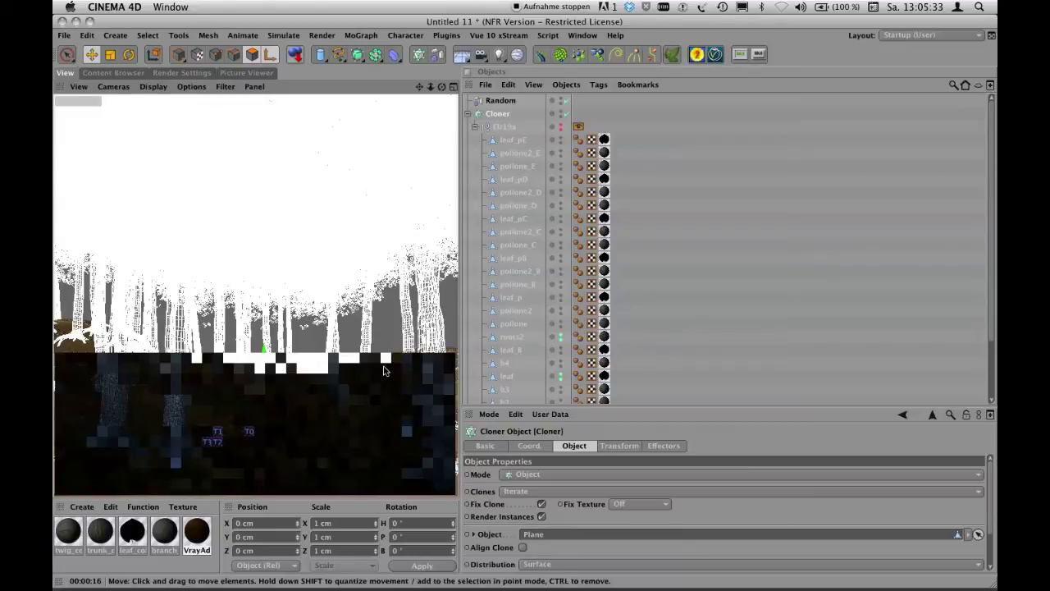
{"action": "left_click", "coordinate": [383, 371]}
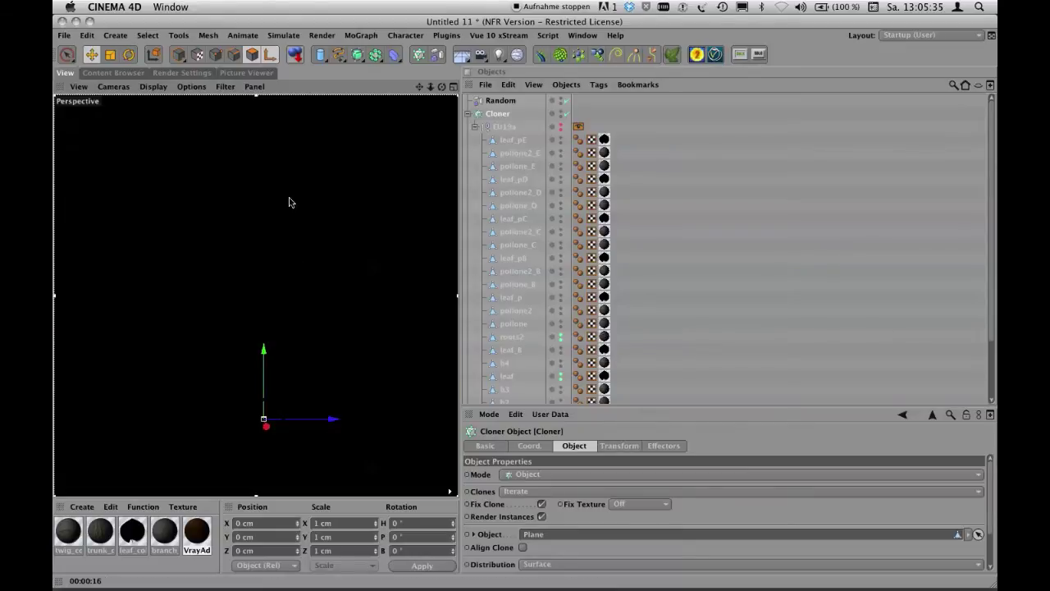
{"action": "key", "text": "ctrl+r"}
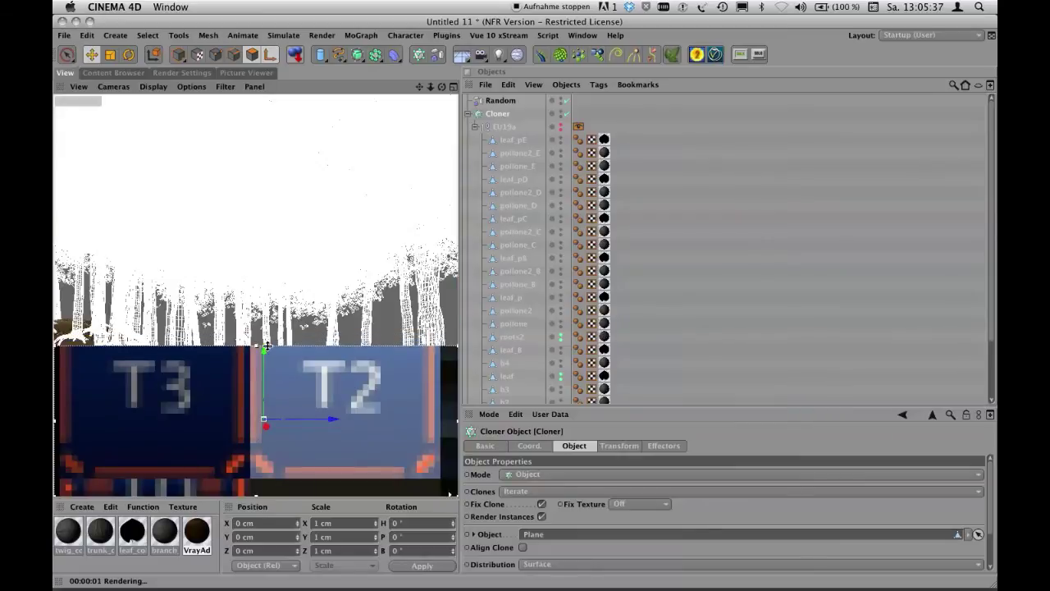
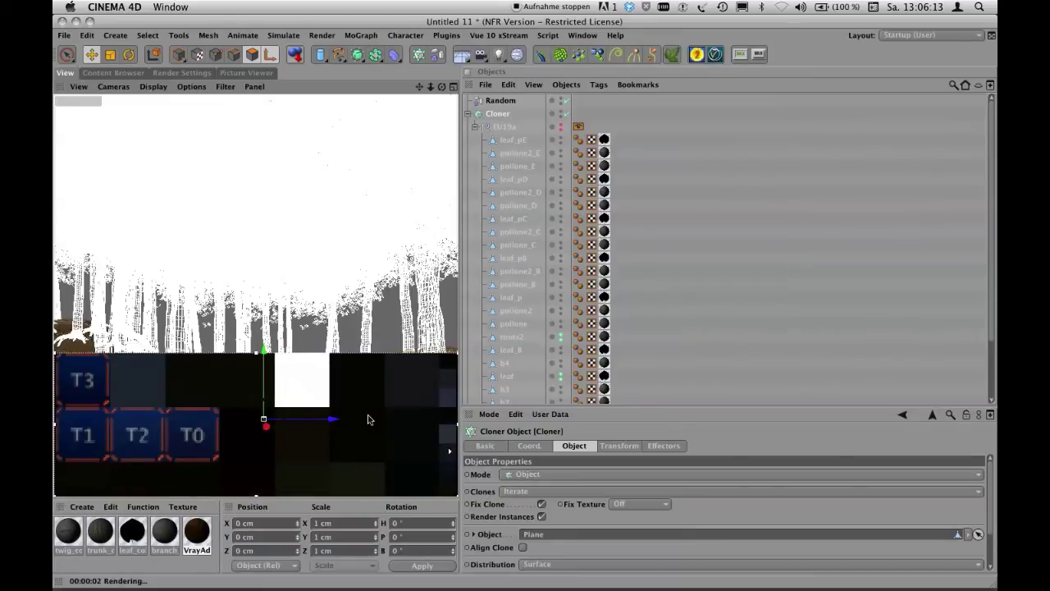
Check the Mobile Connection Manager's no-connection window, then return to Cinema 4D.
{"action": "key", "text": "super+Tab"}
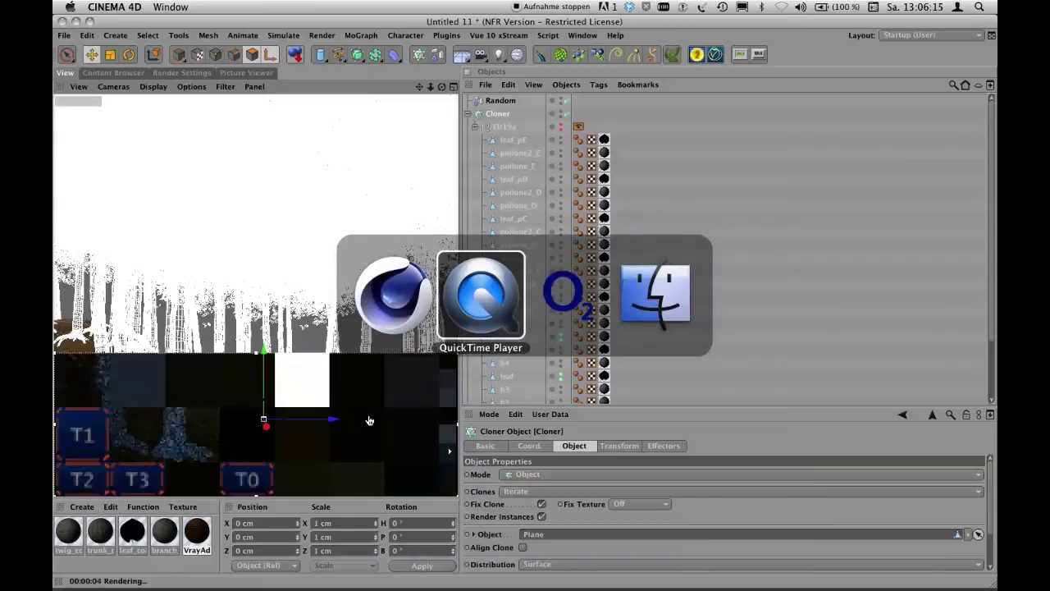
{"action": "key", "text": "super+Tab"}
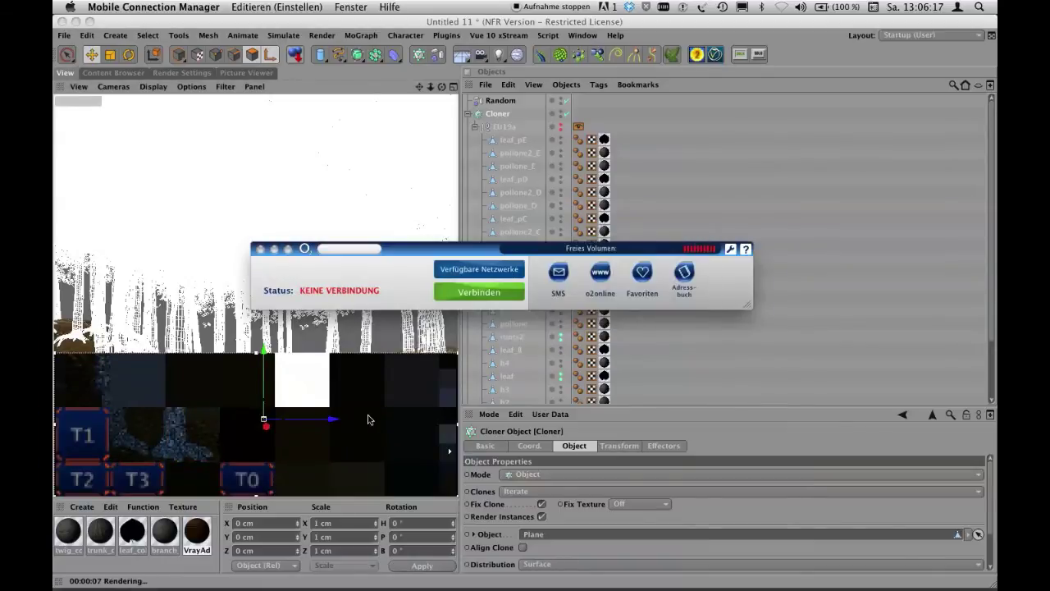
{"action": "key", "text": "cmd+q"}
{"action": "key", "text": "cmd+Tab"}
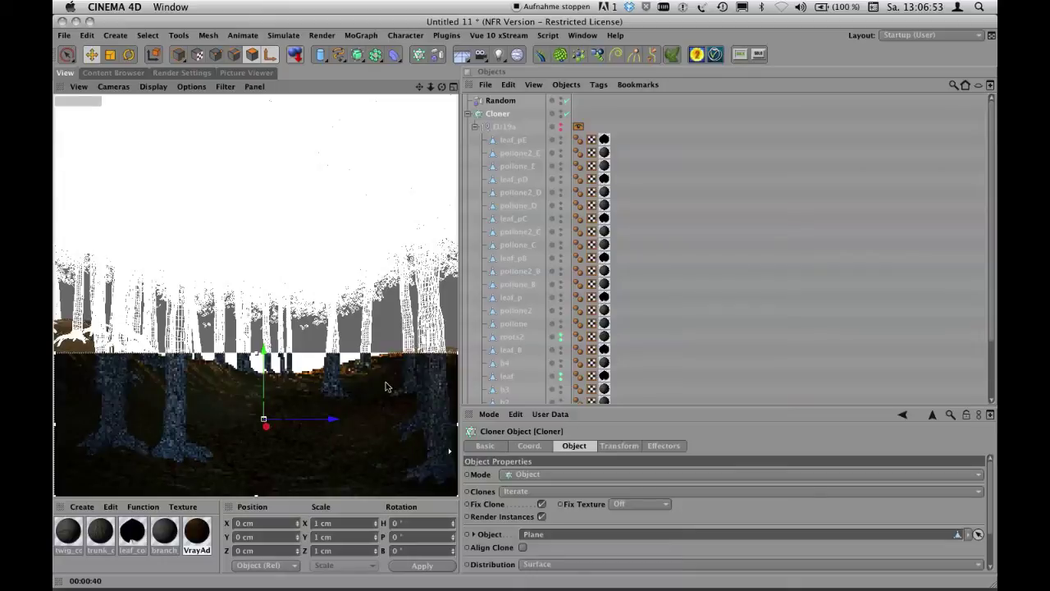
In the render settings' VrayBridge Color Mapping, set the type to Reinhard.
{"action": "key", "text": "super+b"}
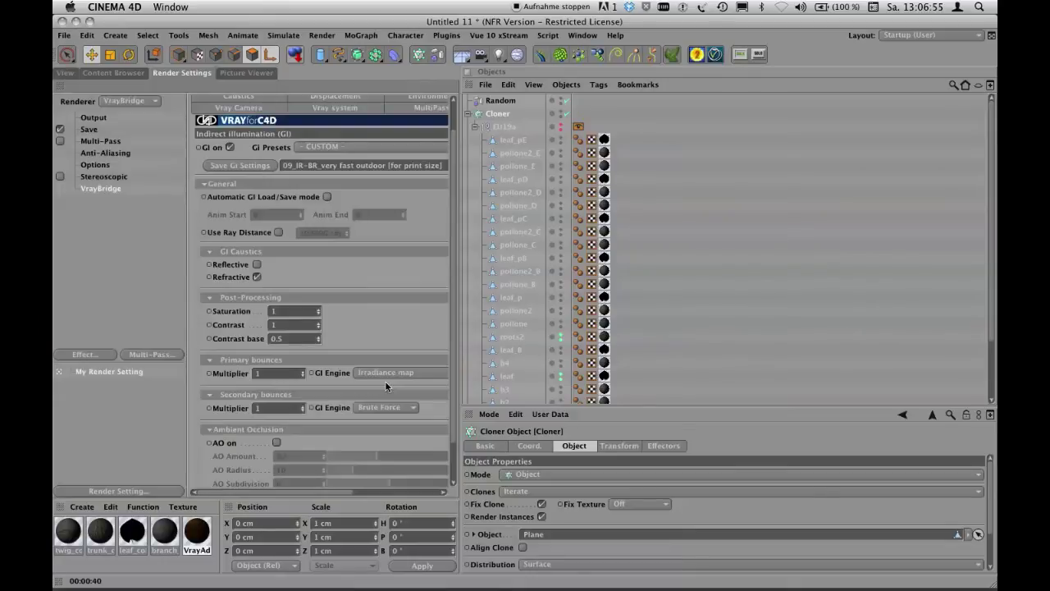
{"action": "left_click_drag", "start_coordinate": [457, 340], "coordinate": [647, 341]}
{"action": "scroll", "coordinate": [546, 226], "scroll_direction": "up", "scroll_amount": 3}
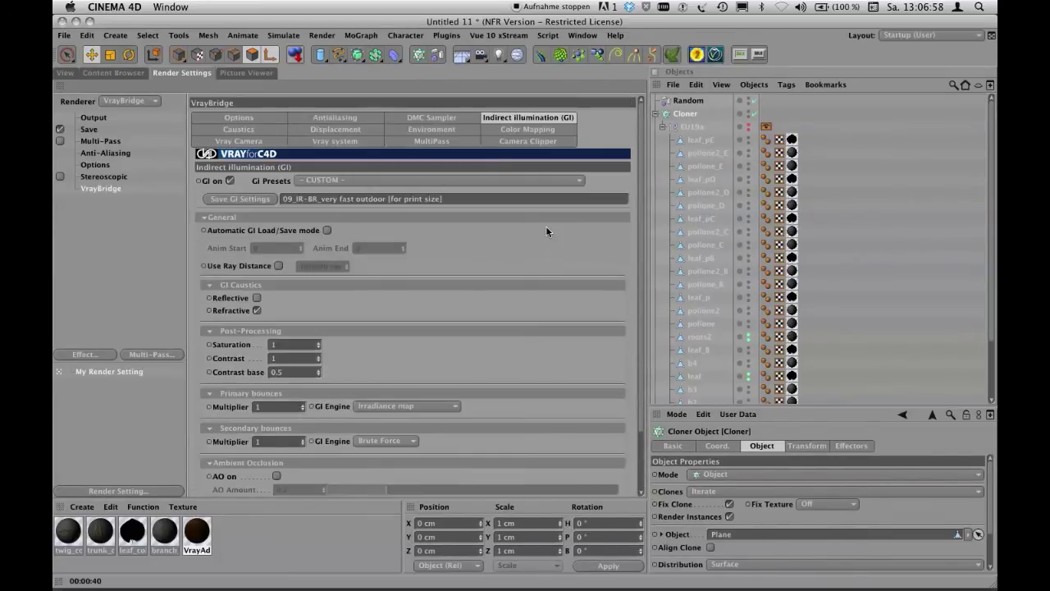
{"action": "left_click", "coordinate": [528, 129]}
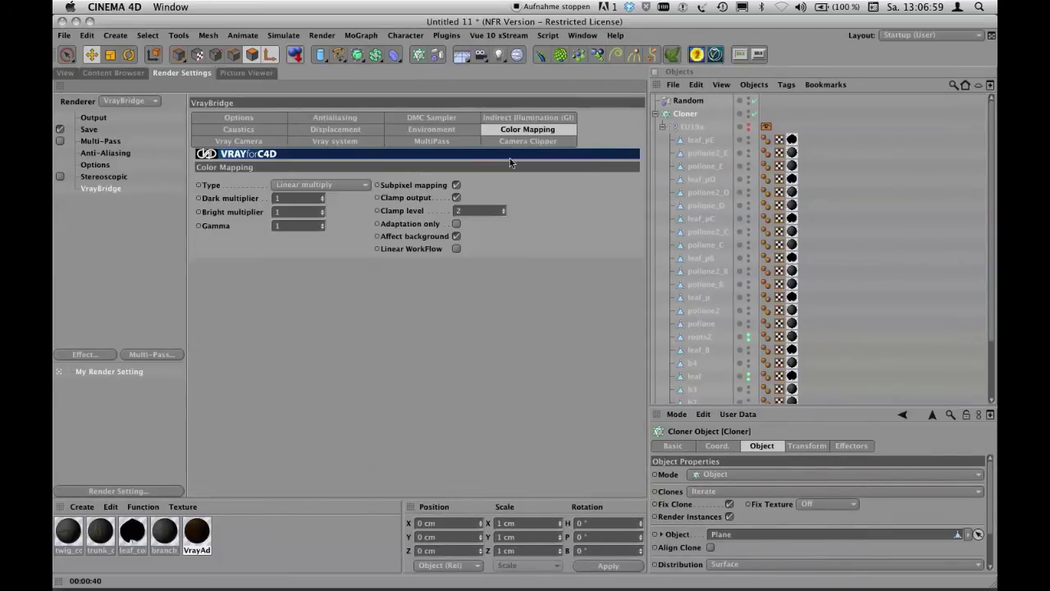
{"action": "left_click", "coordinate": [295, 185]}
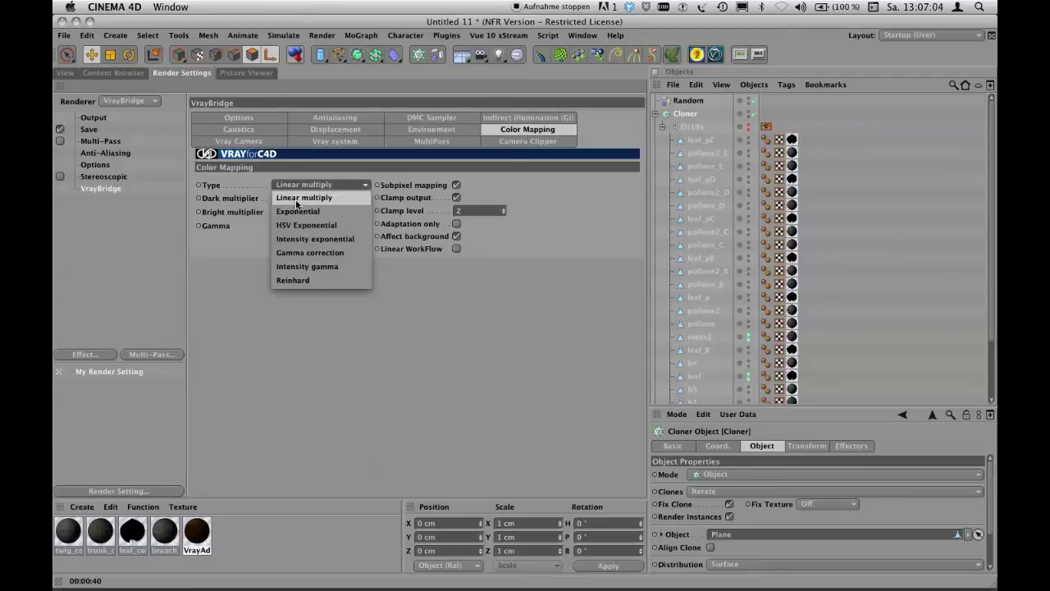
{"action": "left_click", "coordinate": [293, 279]}
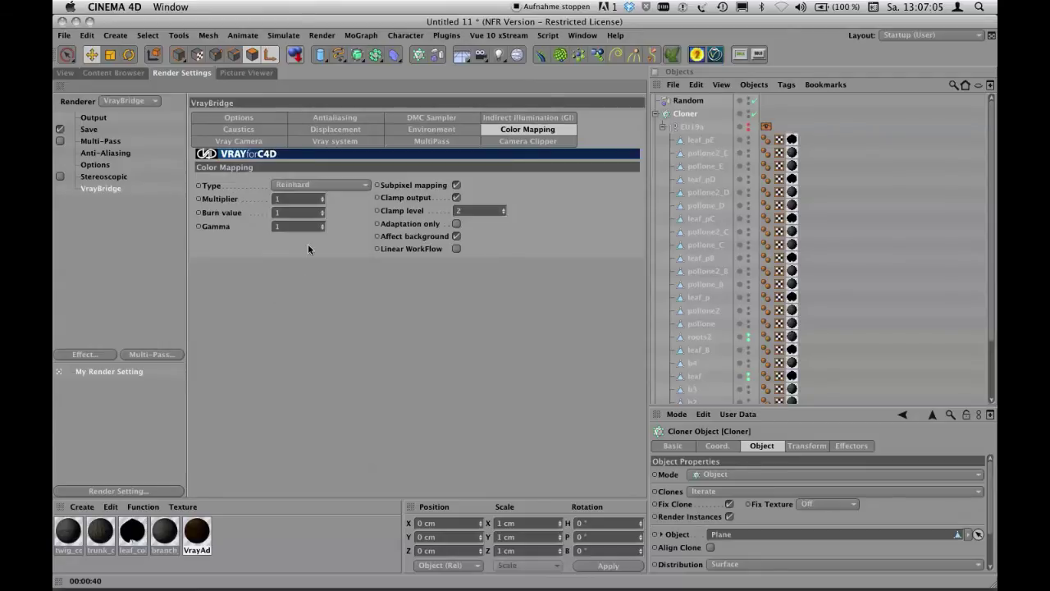
Set Multiplier 1.5, Burn value 0.5 and Gamma 2, and enable Linear WorkFlow.
{"action": "left_click", "coordinate": [282, 199]}
{"action": "type", "text": ".5"}
{"action": "key", "text": "Tab"}
{"action": "key", "text": "BackSpace"}
{"action": "type", "text": "5"}
{"action": "double_click", "coordinate": [278, 226]}
{"action": "type", "text": "2"}
{"action": "left_click", "coordinate": [455, 248]}
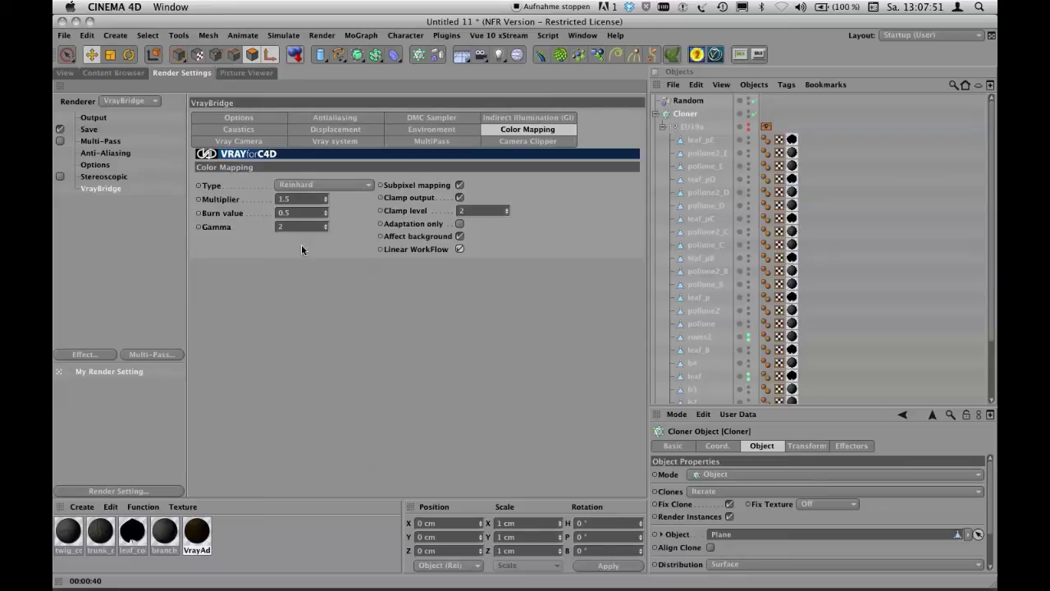
Reopen the Color Mapping type list and close it, leaving Reinhard selected.
{"action": "left_click", "coordinate": [318, 186]}
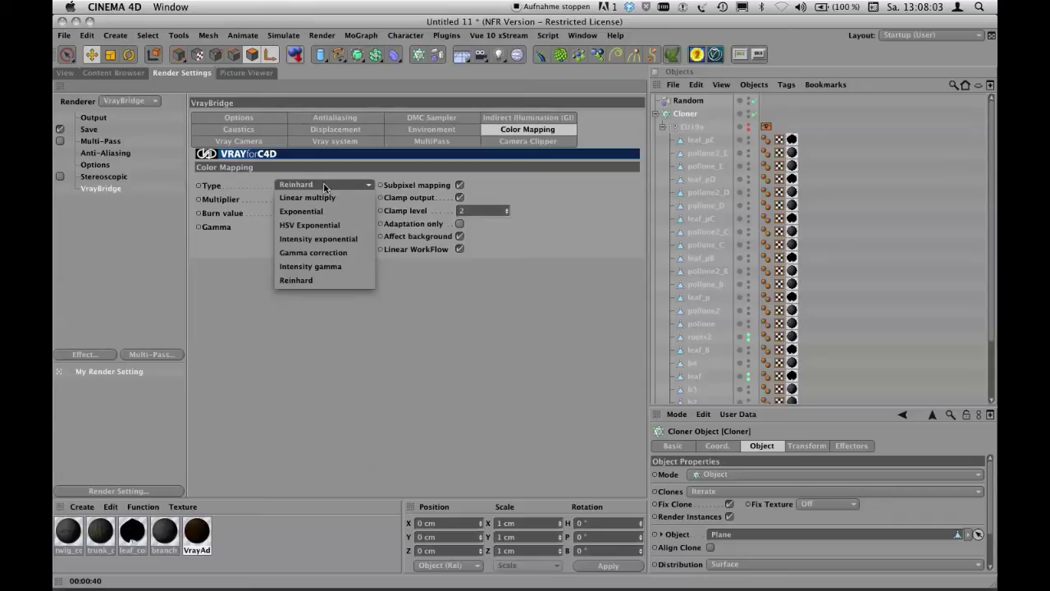
{"action": "left_click", "coordinate": [324, 187]}
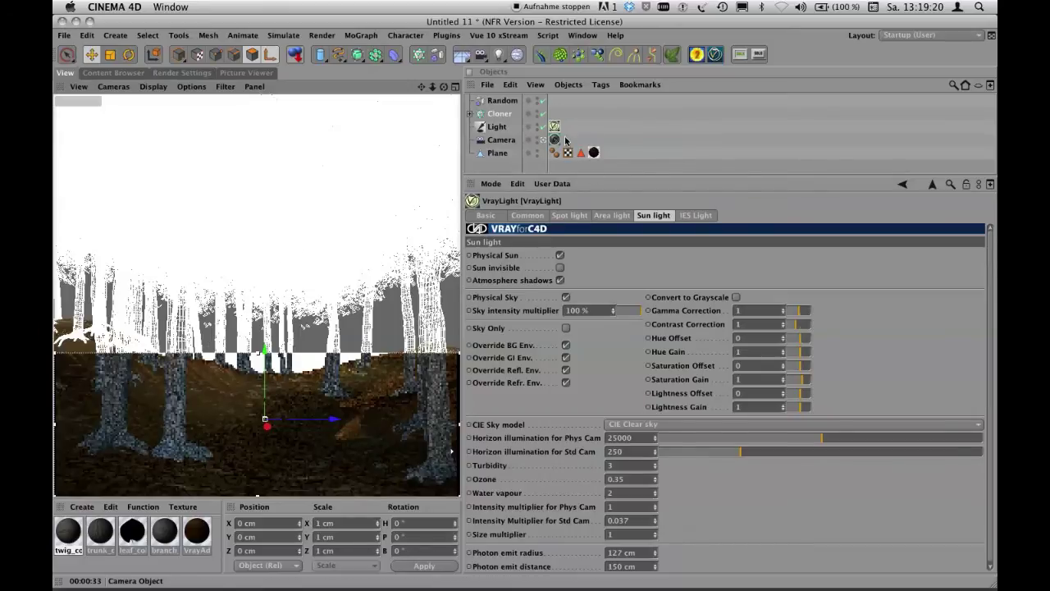
Set the VrayPhysicalCamera's lens-parameter shutter speed from 100 to 50.
{"action": "left_click", "coordinate": [512, 141]}
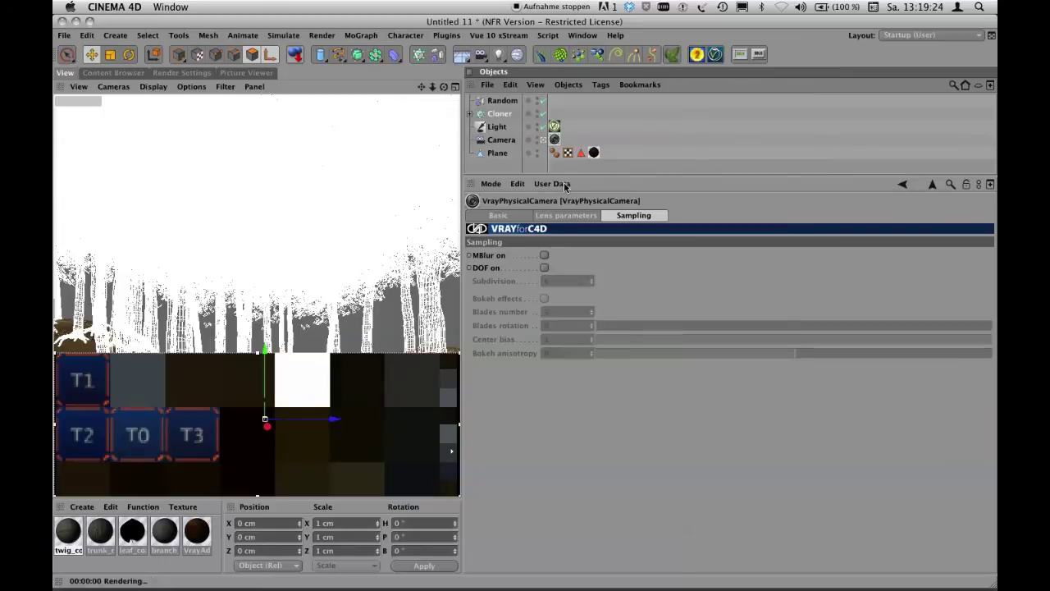
{"action": "left_click", "coordinate": [571, 216]}
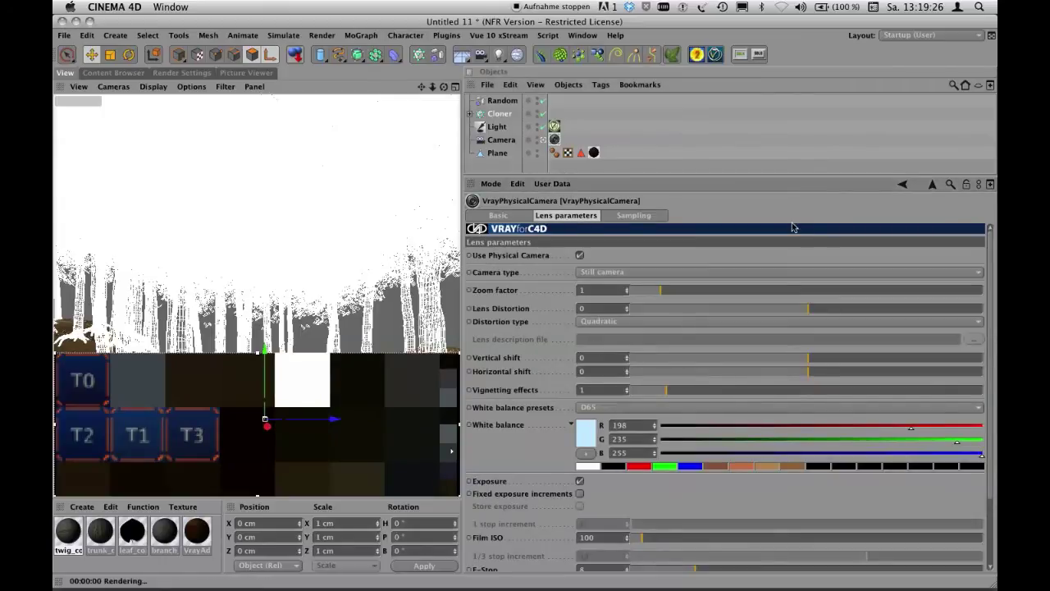
{"action": "left_click_drag", "start_coordinate": [783, 177], "coordinate": [780, 111]}
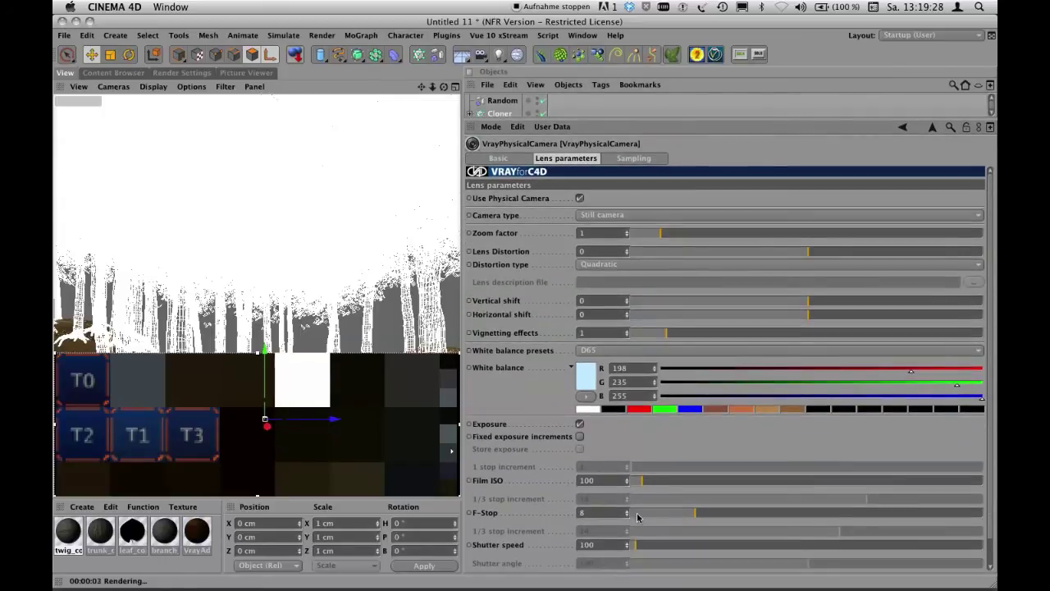
{"action": "left_click", "coordinate": [582, 545]}
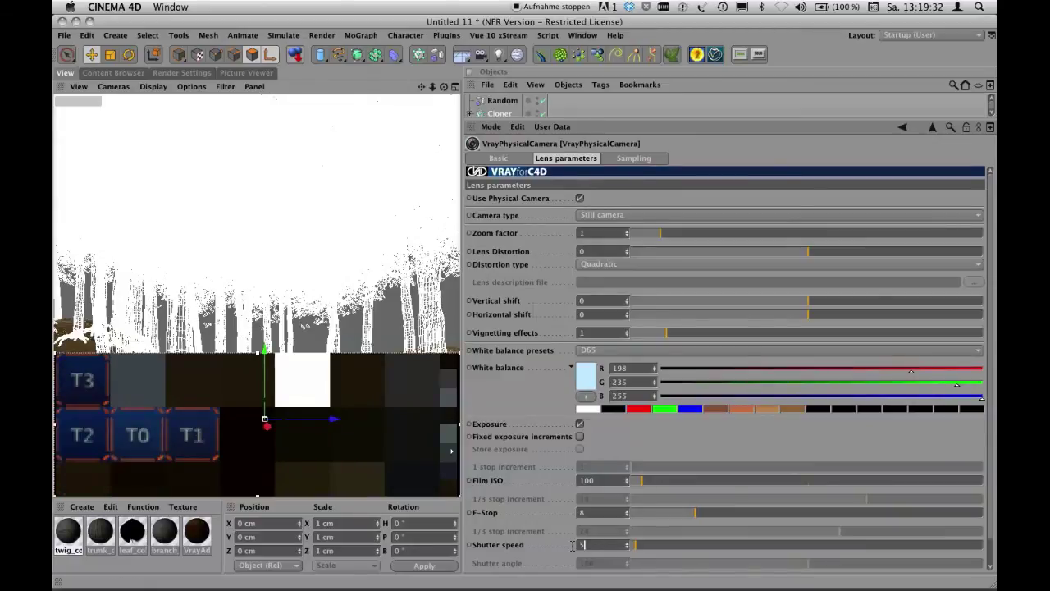
{"action": "type", "text": "50"}
{"action": "key", "text": "Return"}
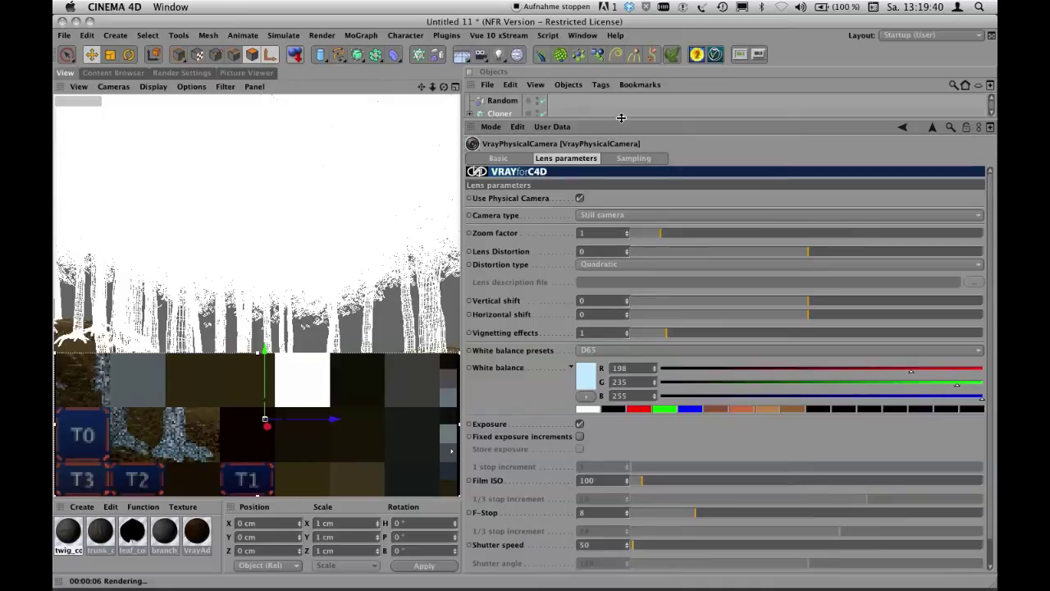
{"action": "left_click_drag", "start_coordinate": [617, 121], "coordinate": [625, 176]}
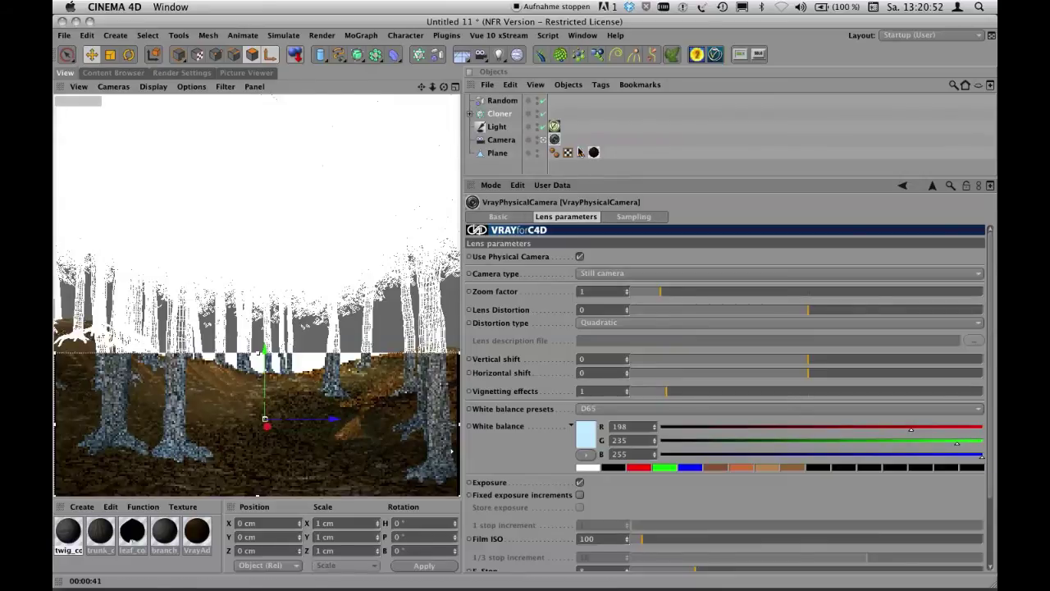
On the VrayLight tag's Sun light tab, set Sky intensity multiplier to 50 %.
{"action": "left_click", "coordinate": [554, 127]}
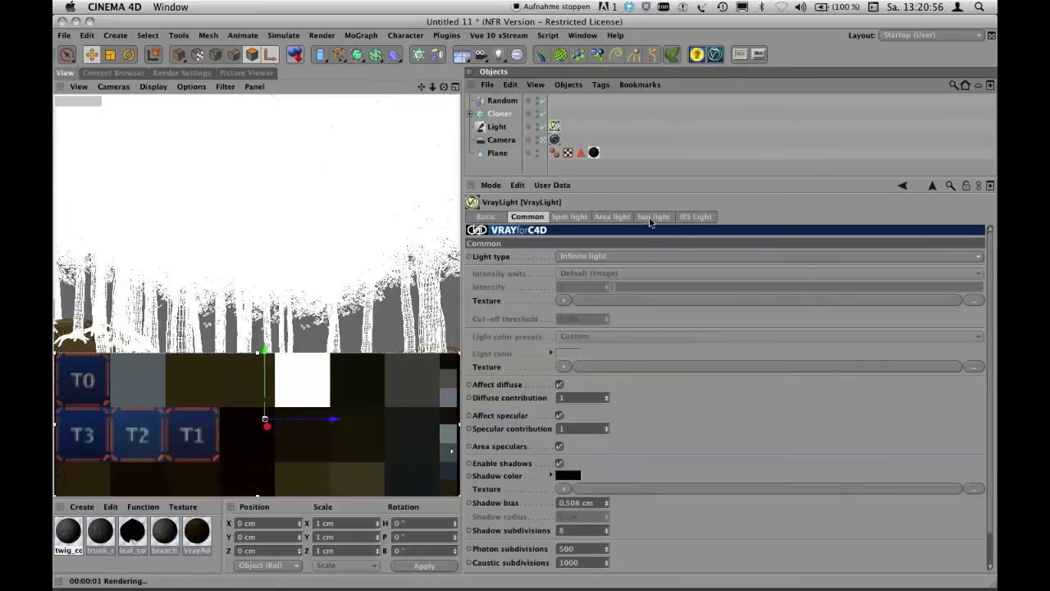
{"action": "left_click", "coordinate": [653, 217]}
{"action": "left_click_drag", "start_coordinate": [660, 177], "coordinate": [657, 131]}
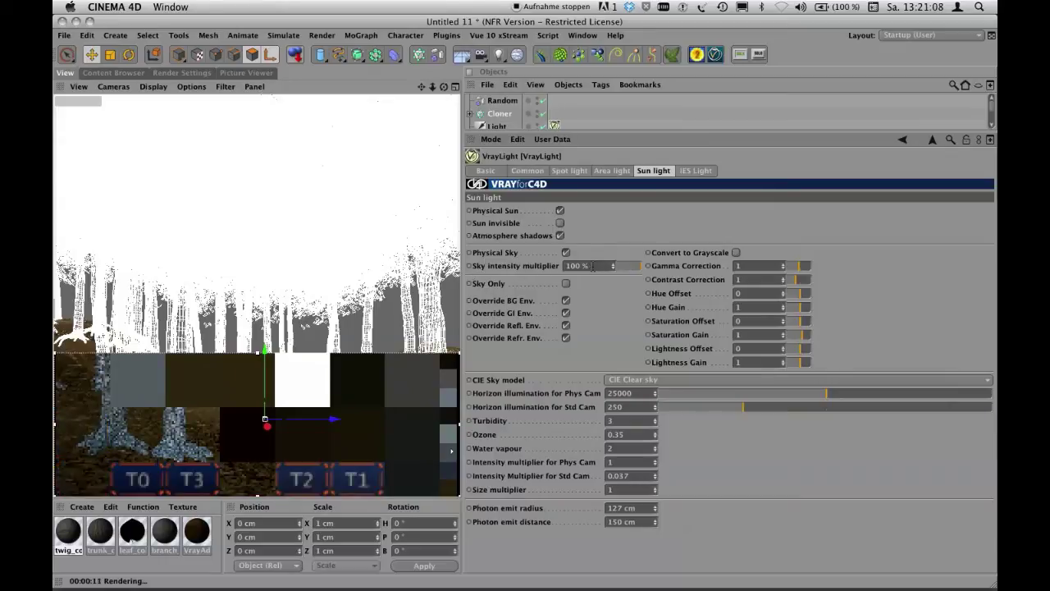
{"action": "left_click", "coordinate": [592, 267]}
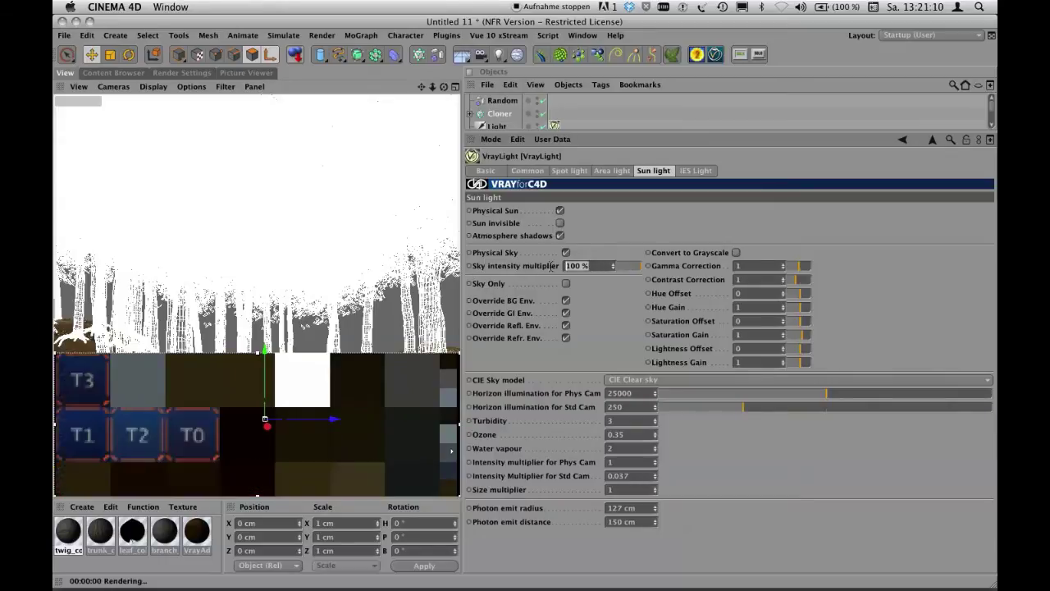
{"action": "type", "text": "50"}
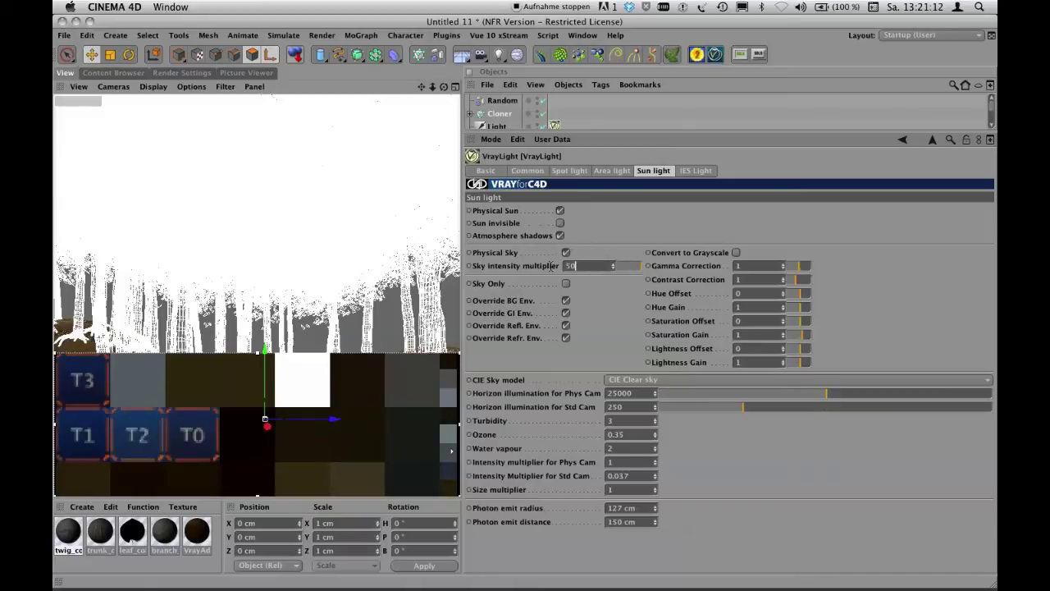
{"action": "key", "text": "Return"}
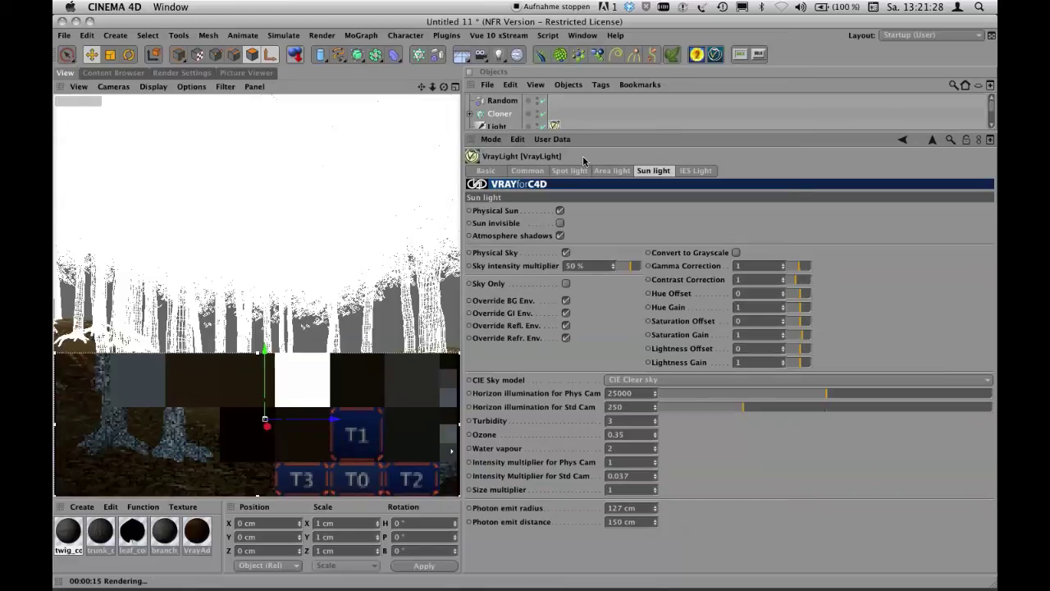
{"action": "left_click_drag", "start_coordinate": [598, 132], "coordinate": [595, 178]}
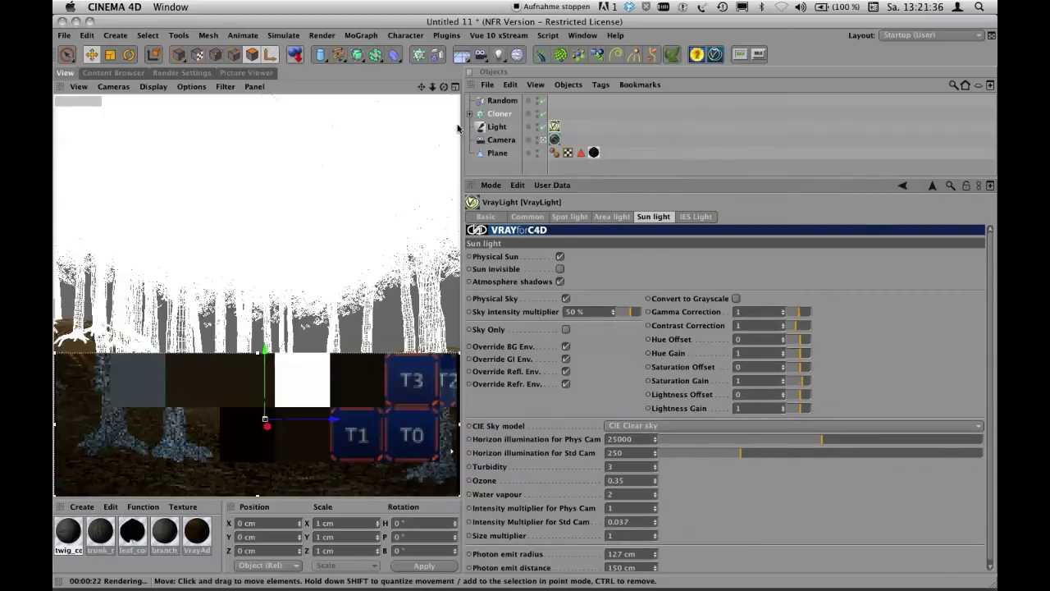
Expand the Cloner, select the trunk_col_b1 texture tag, and stop the viewport render.
{"action": "left_click", "coordinate": [471, 114]}
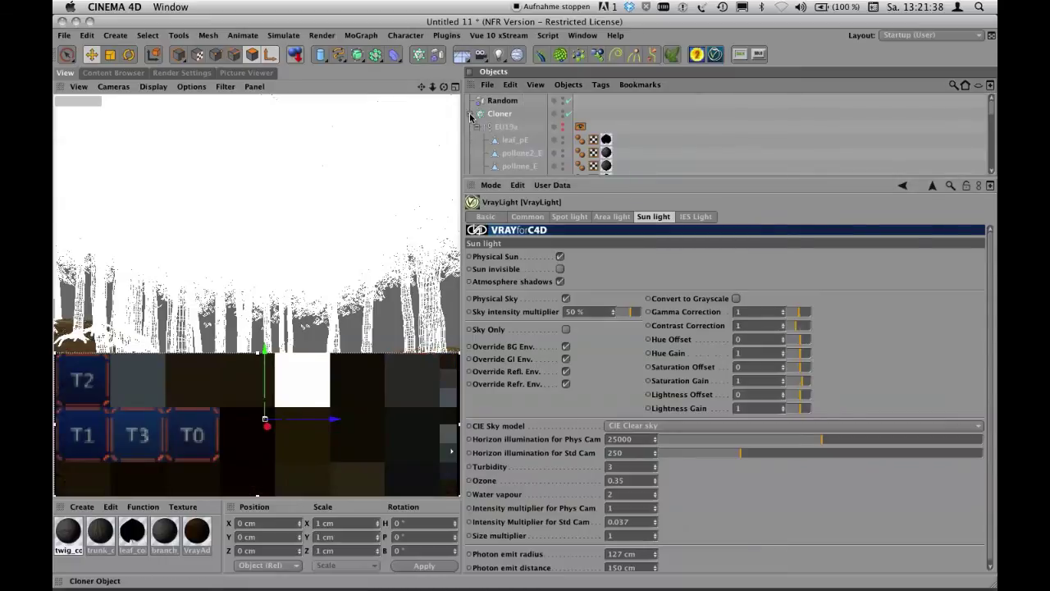
{"action": "left_click_drag", "start_coordinate": [592, 188], "coordinate": [604, 465]}
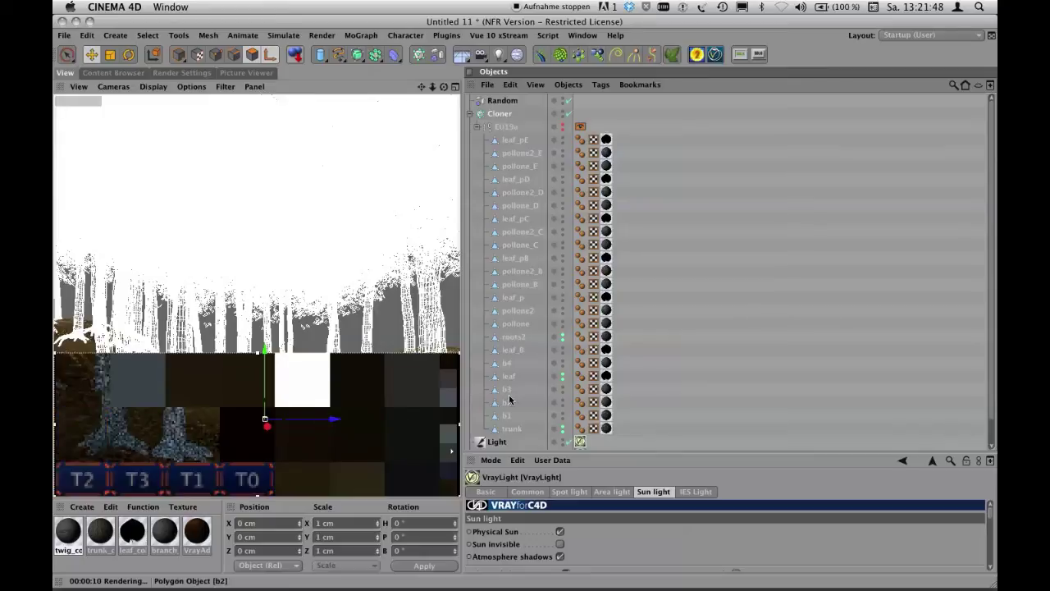
{"action": "left_click", "coordinate": [606, 427]}
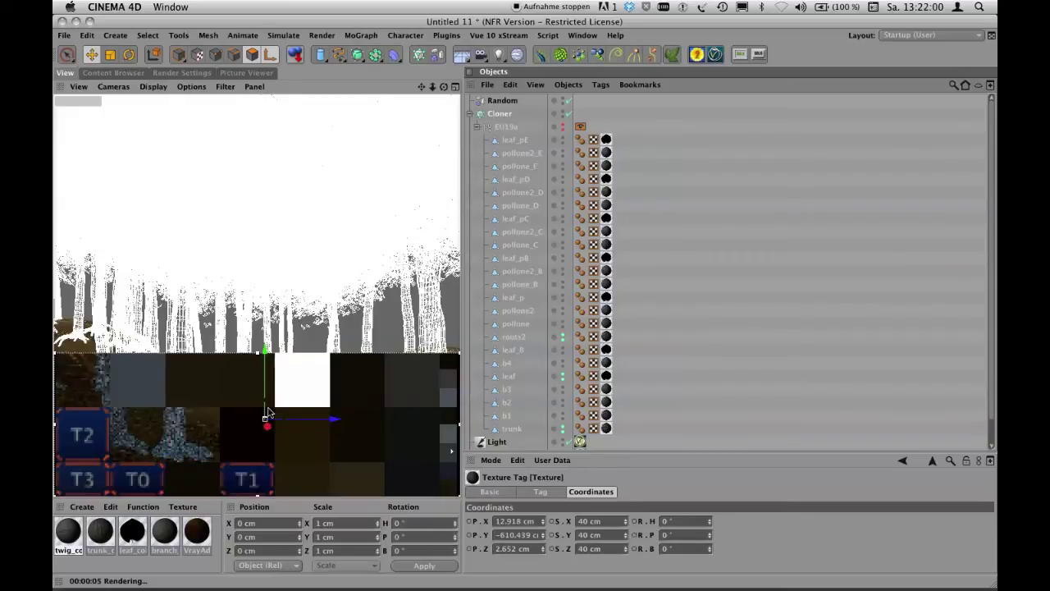
{"action": "left_click", "coordinate": [267, 412]}
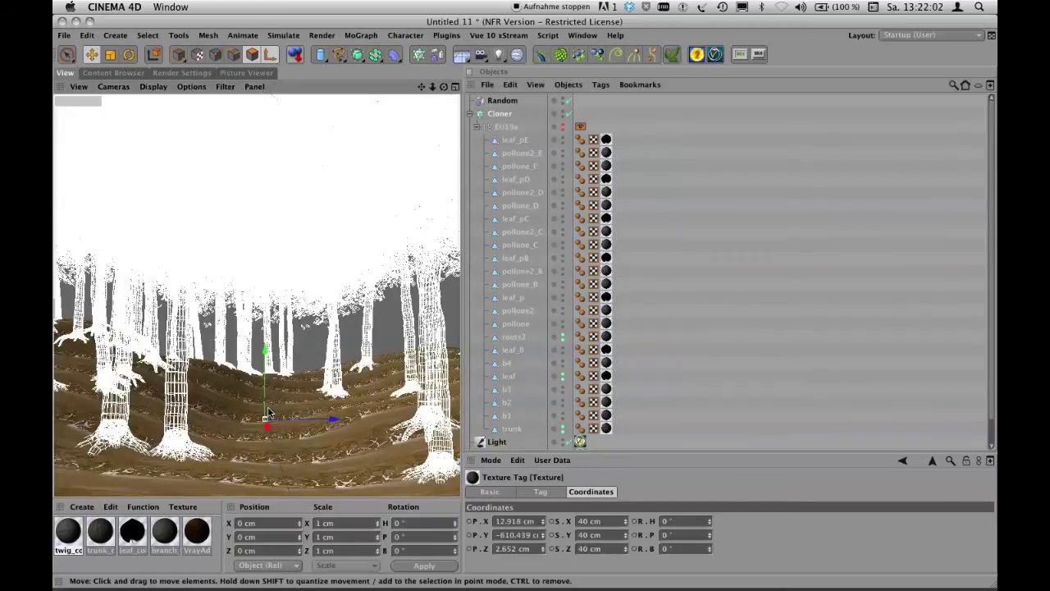
Wrap the trunk_col_b1 texture map in a Layer shader with a Brightness/Contrast/Gamma layer at gamma 0.6.
{"action": "double_click", "coordinate": [607, 430]}
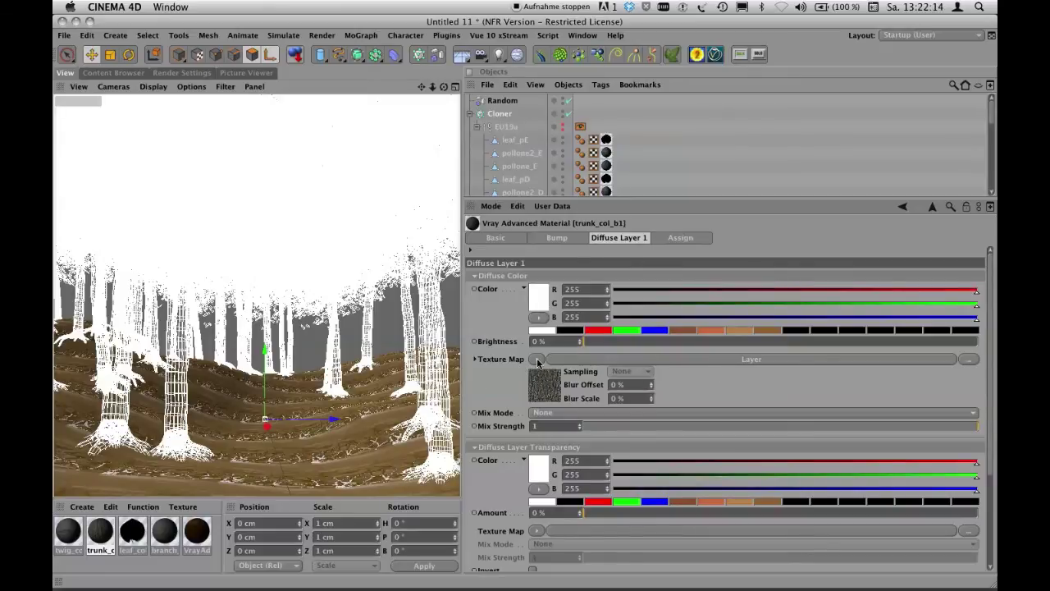
{"action": "left_click", "coordinate": [537, 360]}
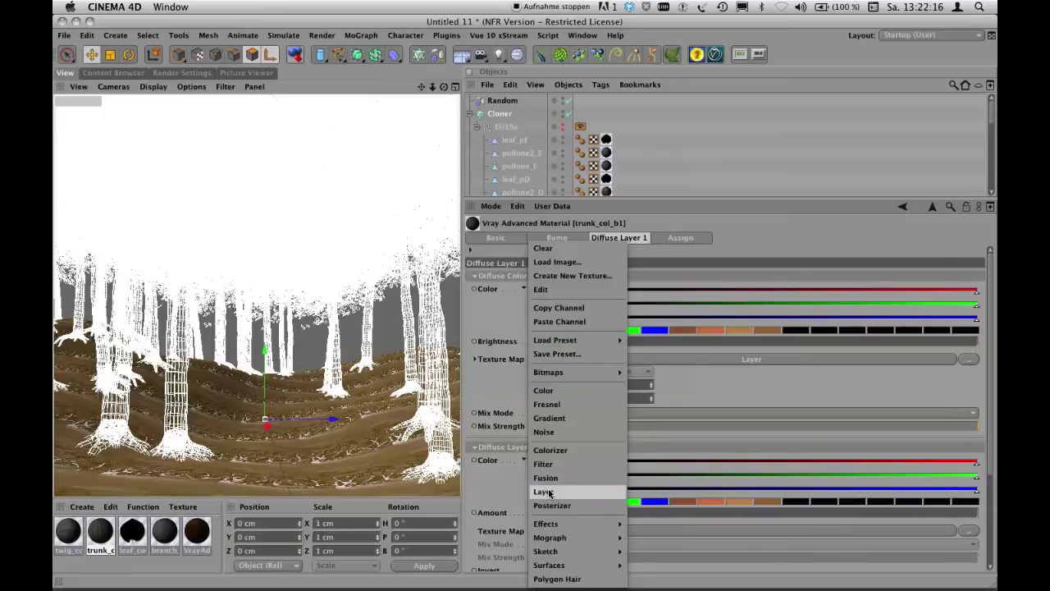
{"action": "left_click", "coordinate": [511, 400]}
{"action": "left_click", "coordinate": [536, 385]}
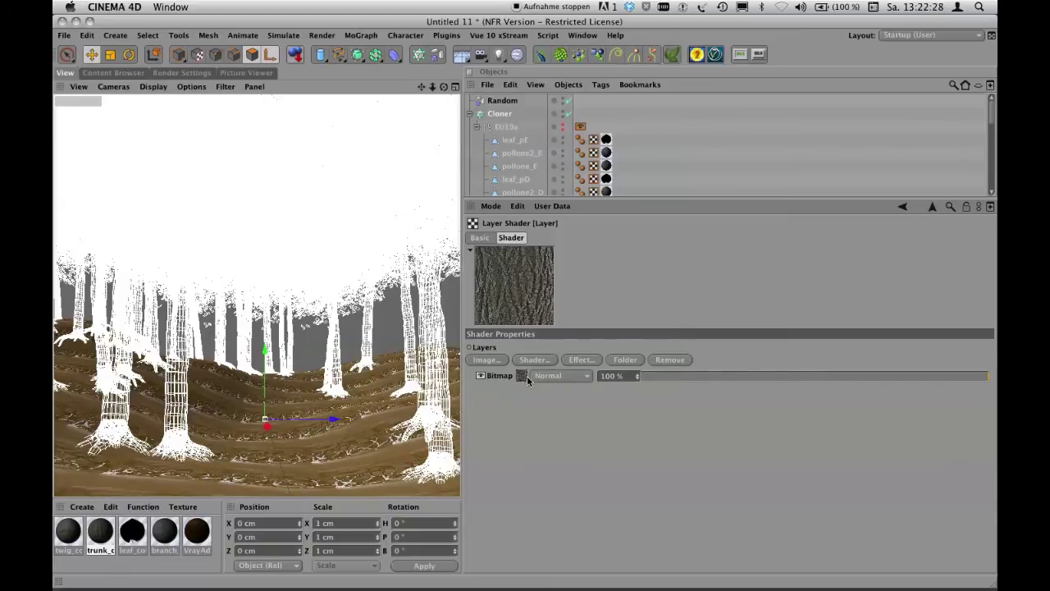
{"action": "left_click", "coordinate": [577, 363]}
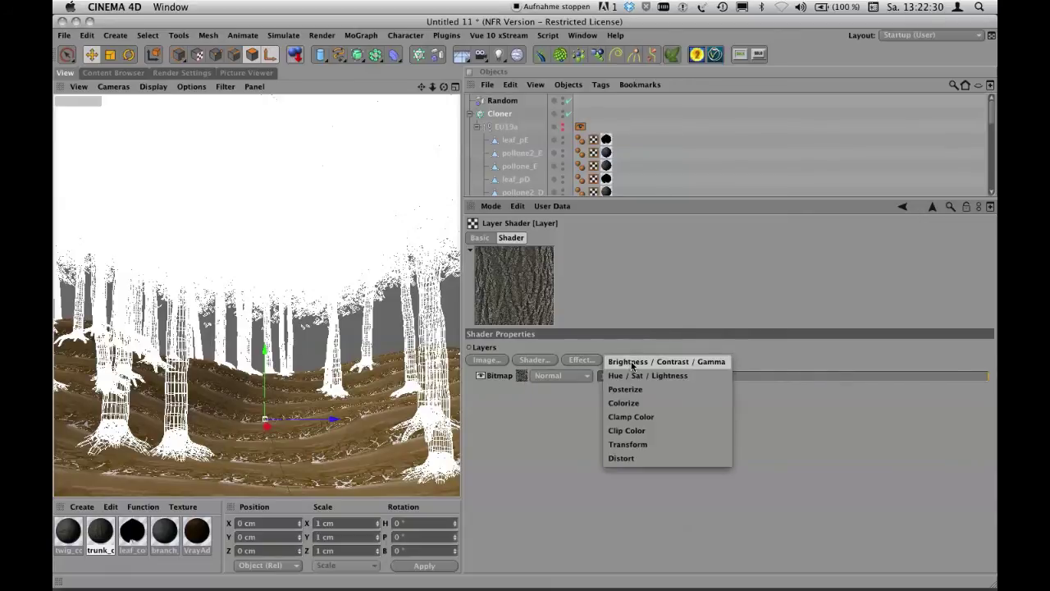
{"action": "left_click", "coordinate": [632, 365]}
{"action": "left_click", "coordinate": [566, 406]}
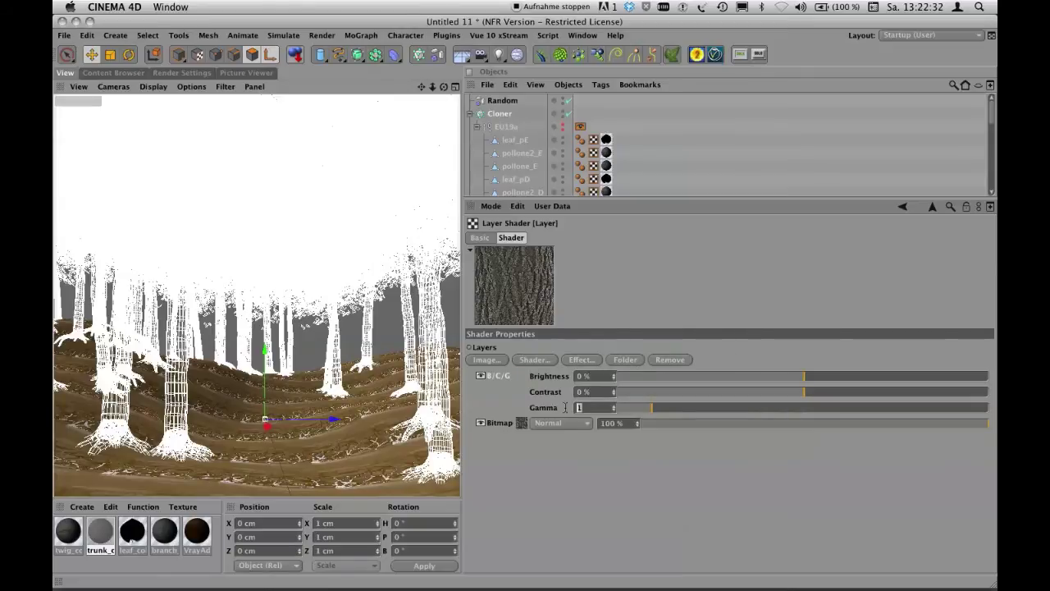
{"action": "type", "text": "0.6"}
{"action": "key", "text": "Return"}
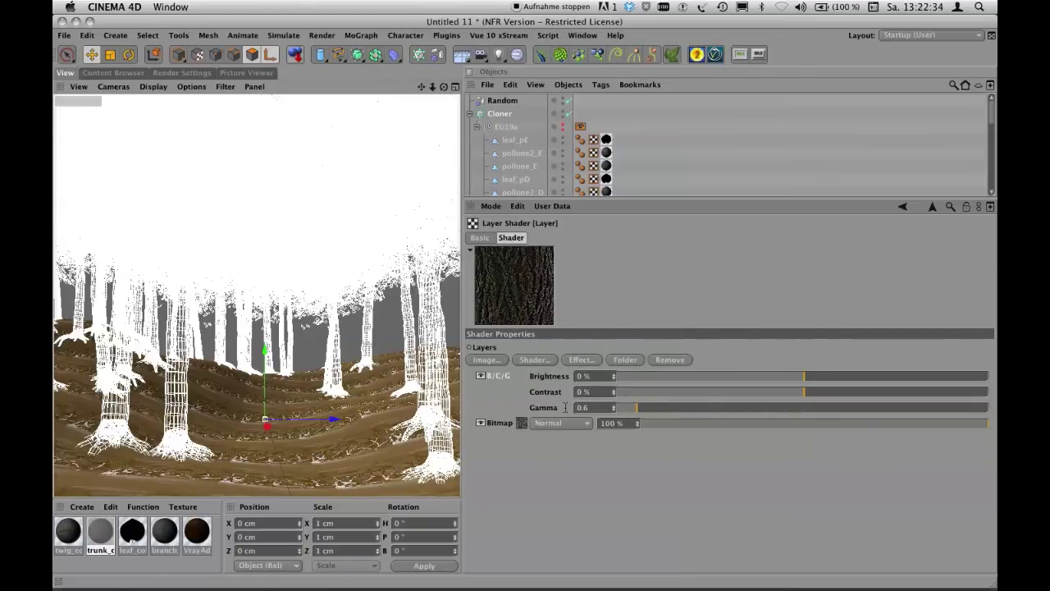
{"action": "left_click_drag", "start_coordinate": [653, 197], "coordinate": [664, 482]}
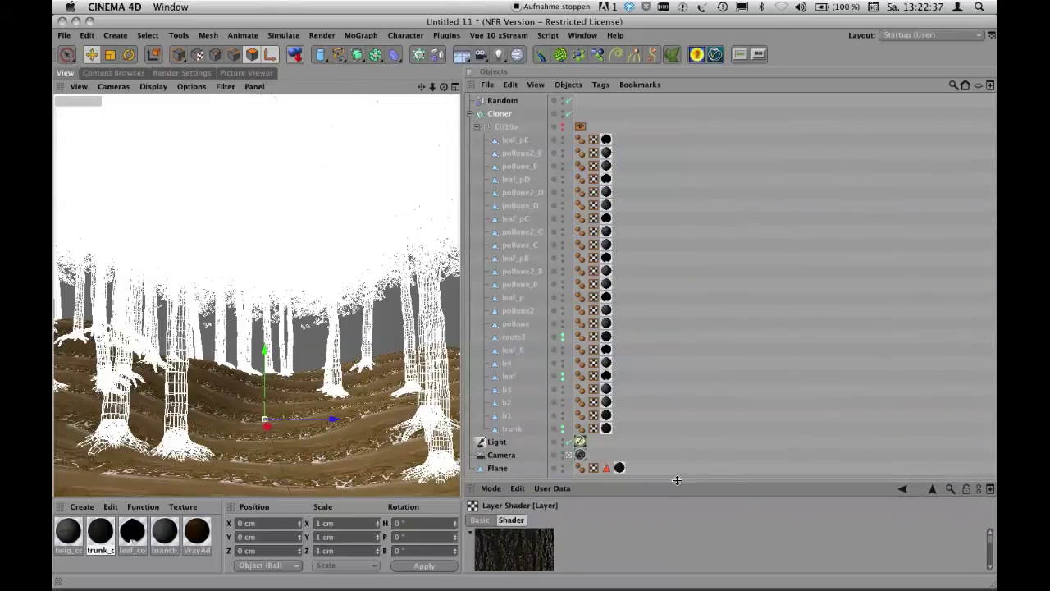
Wrap the branch_col_pollone_E texture in a Layer shader with Brightness/Contrast/Gamma at gamma 0.6.
{"action": "double_click", "coordinate": [607, 402]}
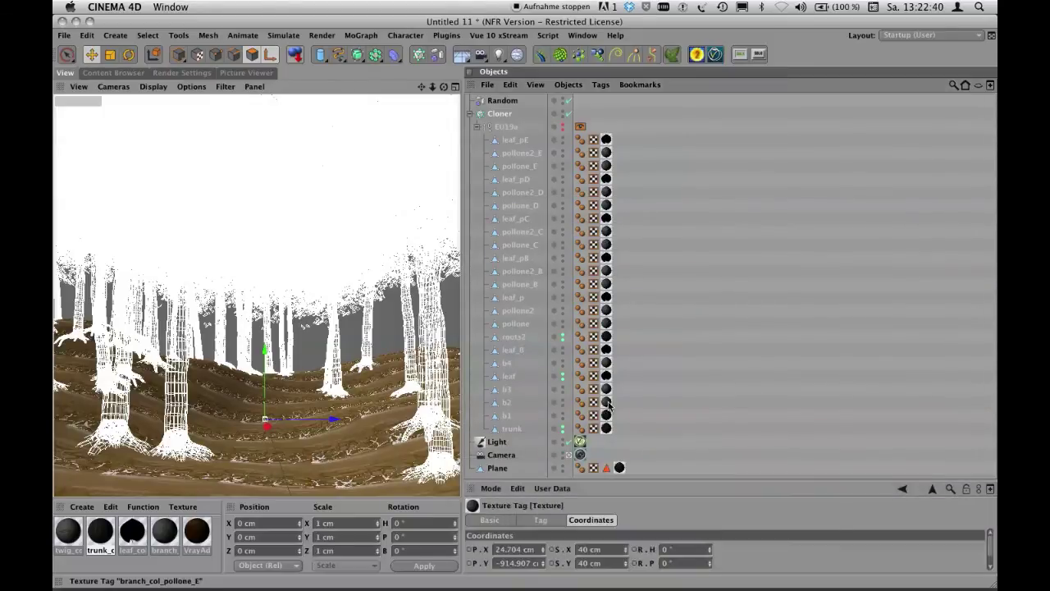
{"action": "left_click_drag", "start_coordinate": [638, 479], "coordinate": [668, 193]}
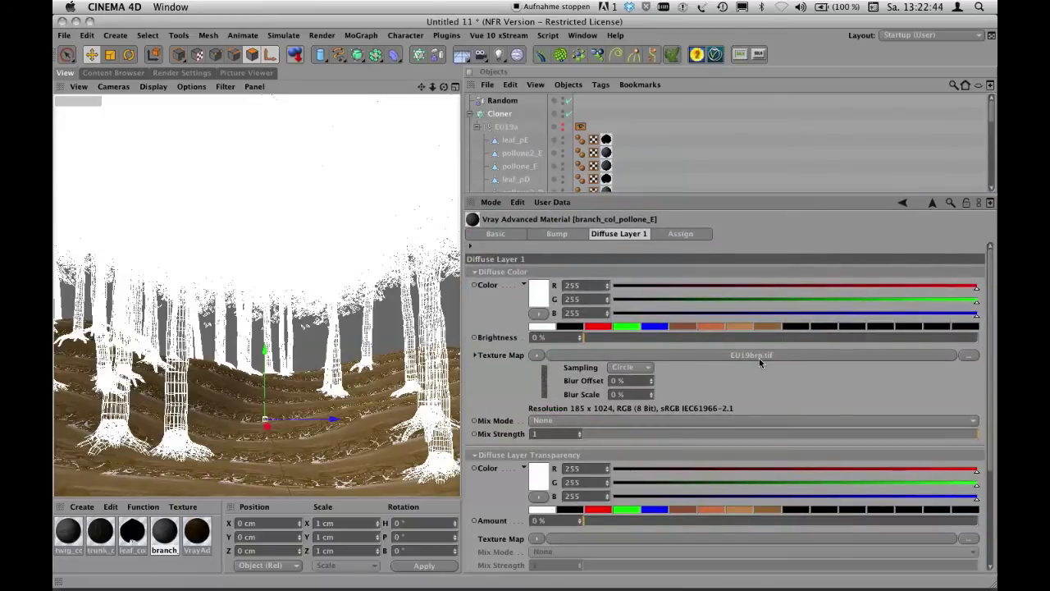
{"action": "left_click", "coordinate": [537, 356]}
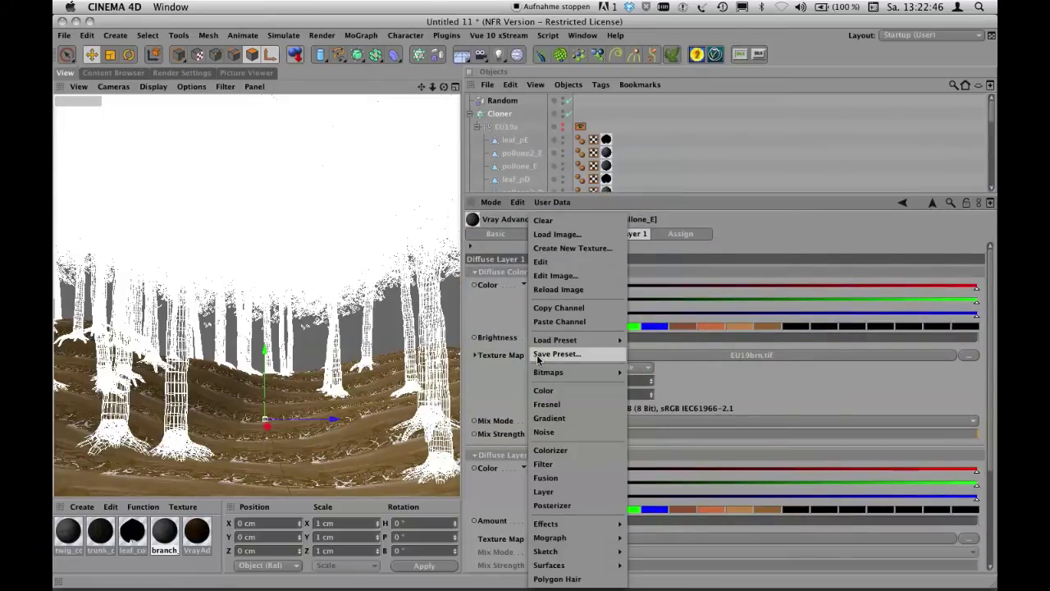
{"action": "left_click", "coordinate": [546, 492]}
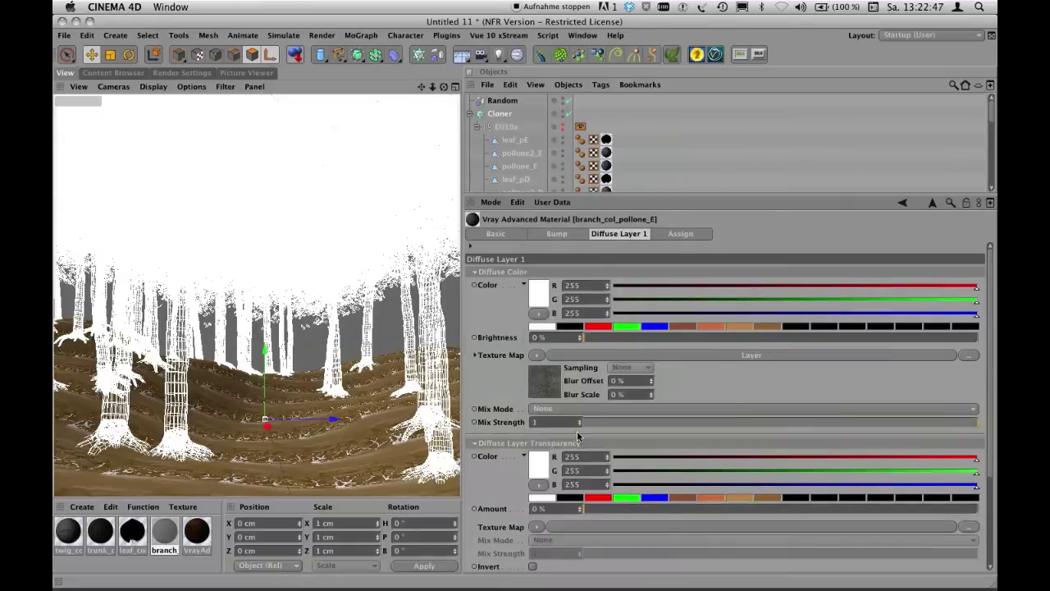
{"action": "left_click", "coordinate": [548, 375]}
{"action": "left_click", "coordinate": [585, 359]}
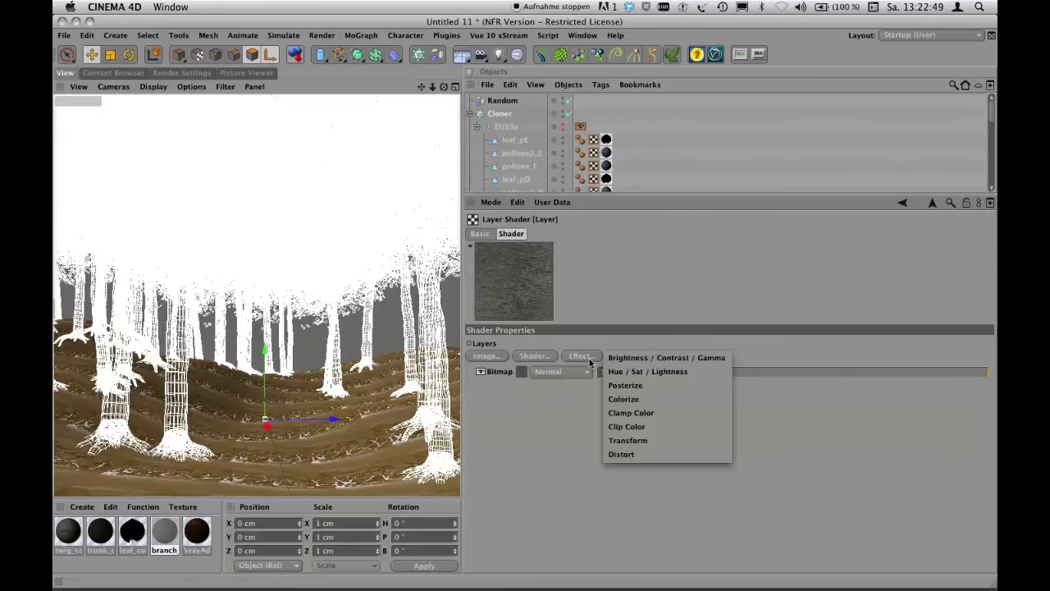
{"action": "left_click", "coordinate": [630, 360]}
{"action": "left_click_drag", "start_coordinate": [595, 403], "coordinate": [572, 405]}
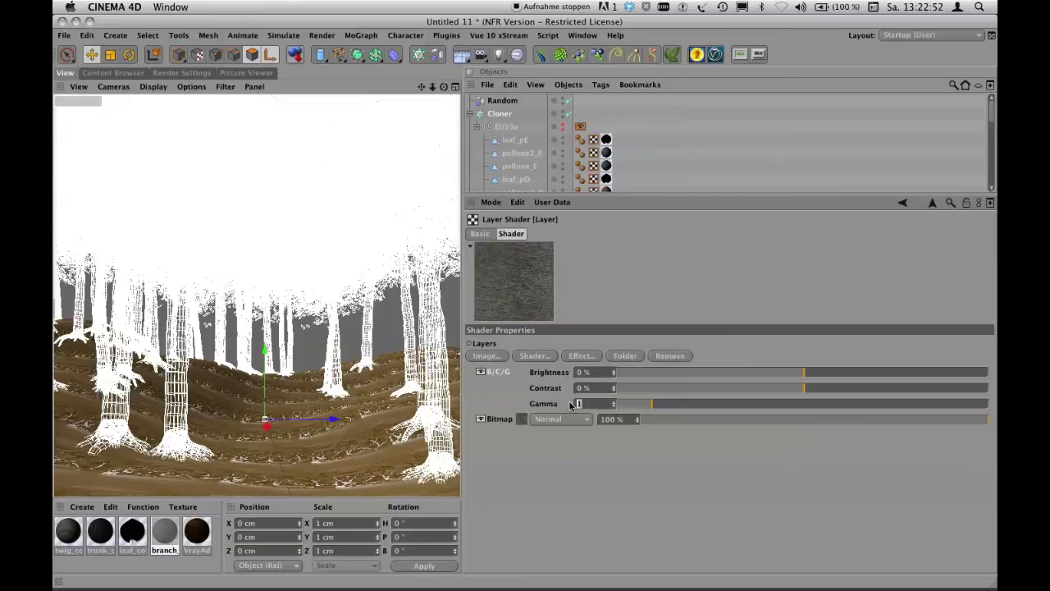
{"action": "type", "text": "0.6"}
{"action": "key", "text": "Return"}
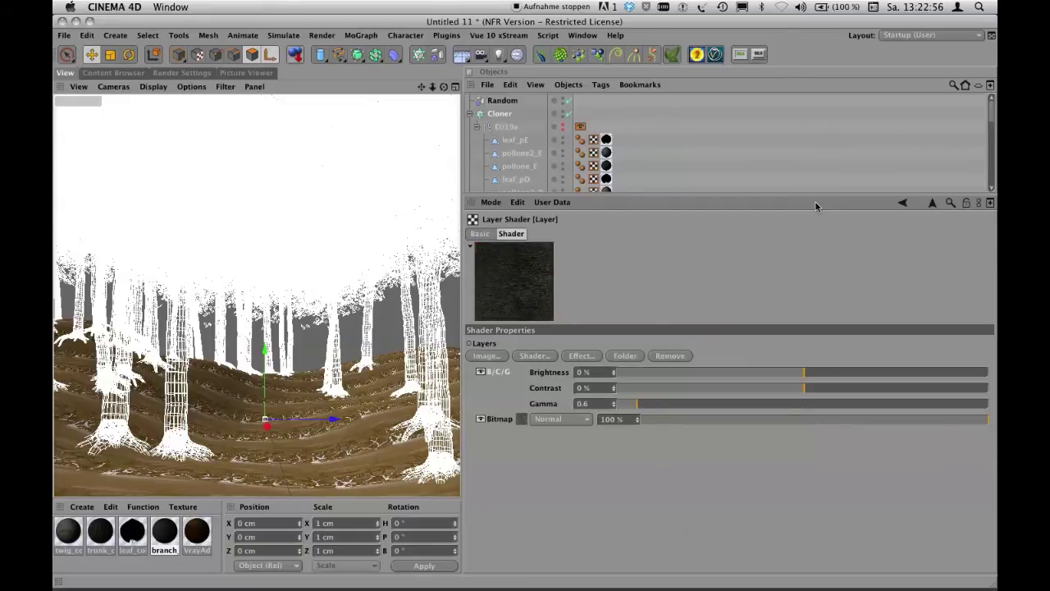
{"action": "left_click_drag", "start_coordinate": [812, 197], "coordinate": [804, 414]}
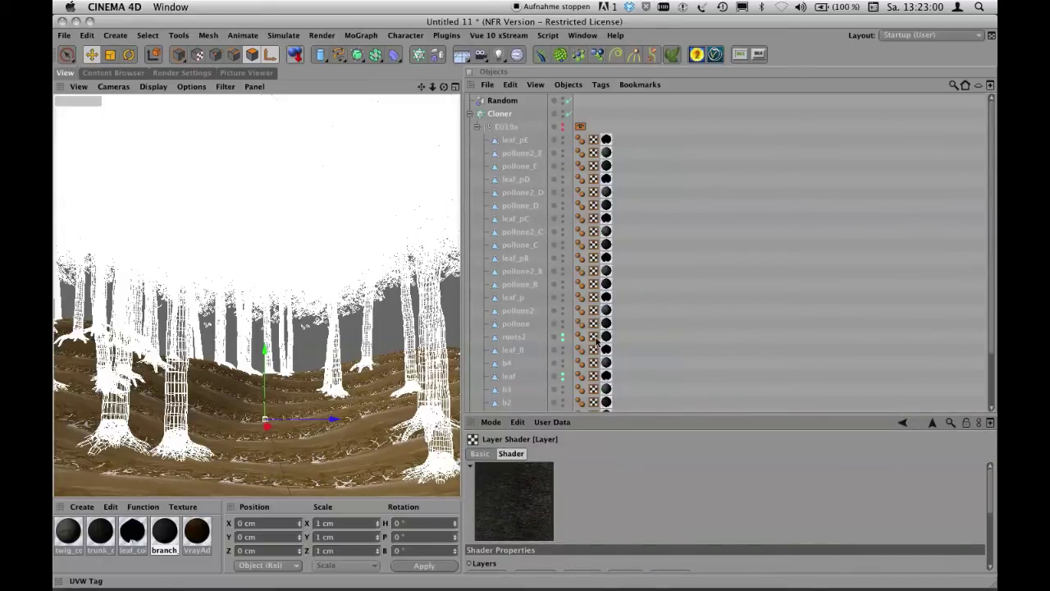
Select the trunk_col_b1 material and run an interactive V-Ray viewport render of the forest.
{"action": "left_click", "coordinate": [606, 362]}
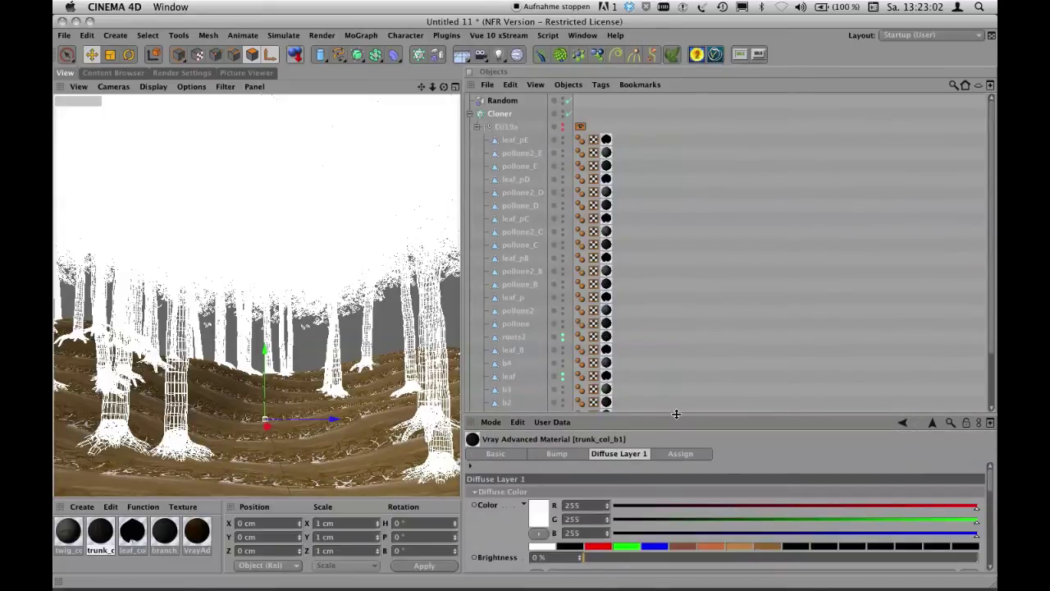
{"action": "left_click_drag", "start_coordinate": [676, 413], "coordinate": [645, 407]}
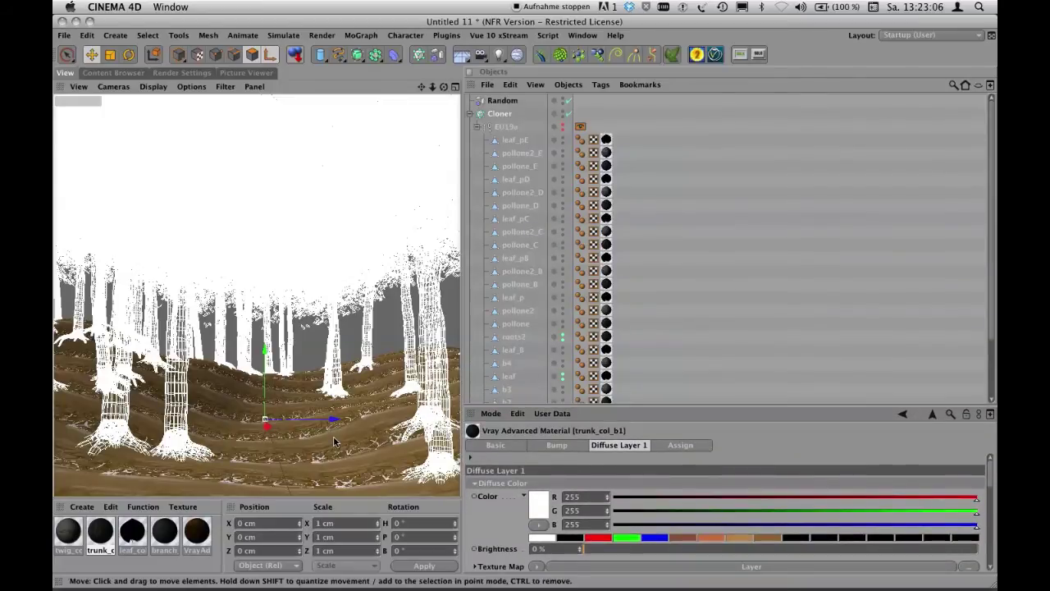
{"action": "key", "text": "super+r"}
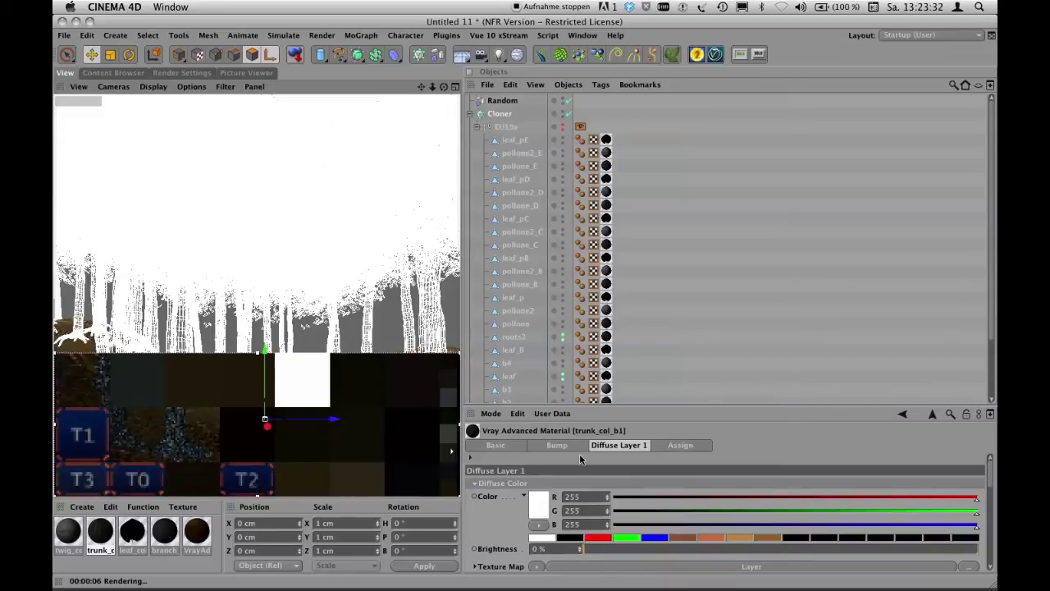
{"action": "left_click_drag", "start_coordinate": [607, 402], "coordinate": [606, 450]}
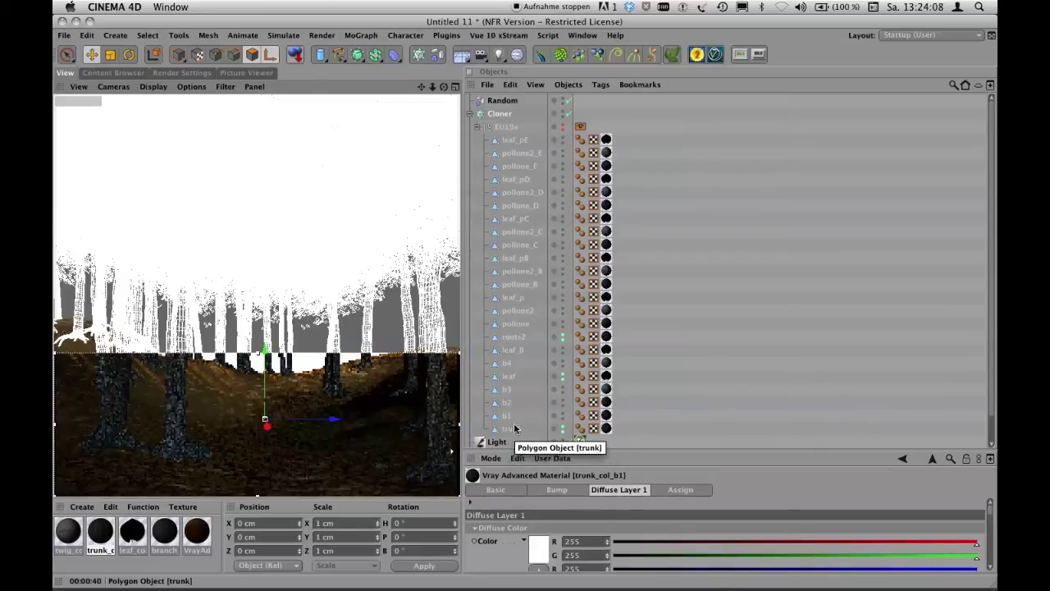
Add a VrayCompositing tag to the leaf object.
{"action": "left_click", "coordinate": [508, 379]}
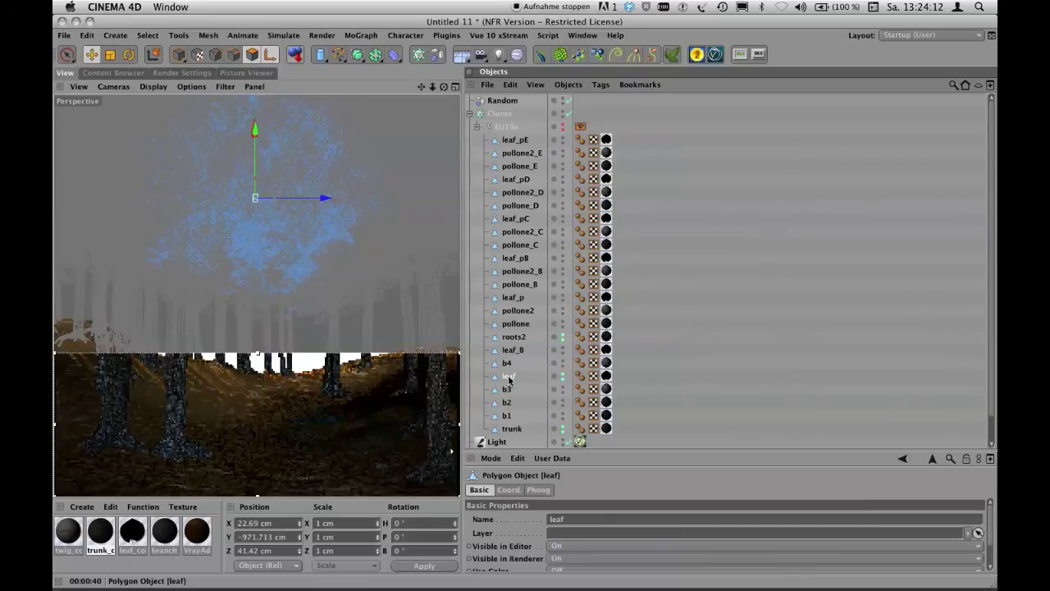
{"action": "right_click", "coordinate": [507, 379]}
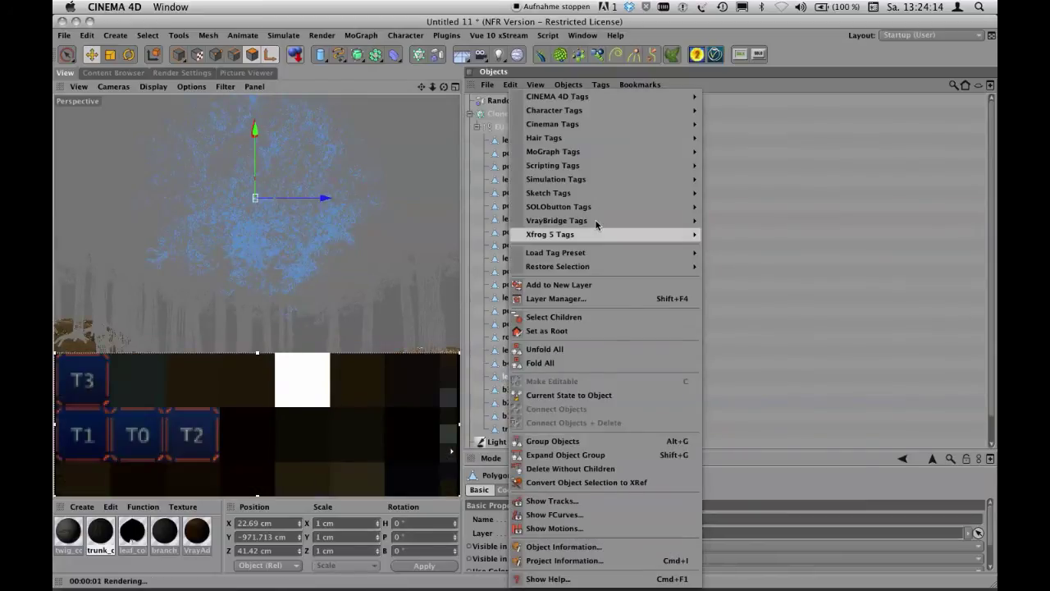
{"action": "mouse_move", "coordinate": [589, 224]}
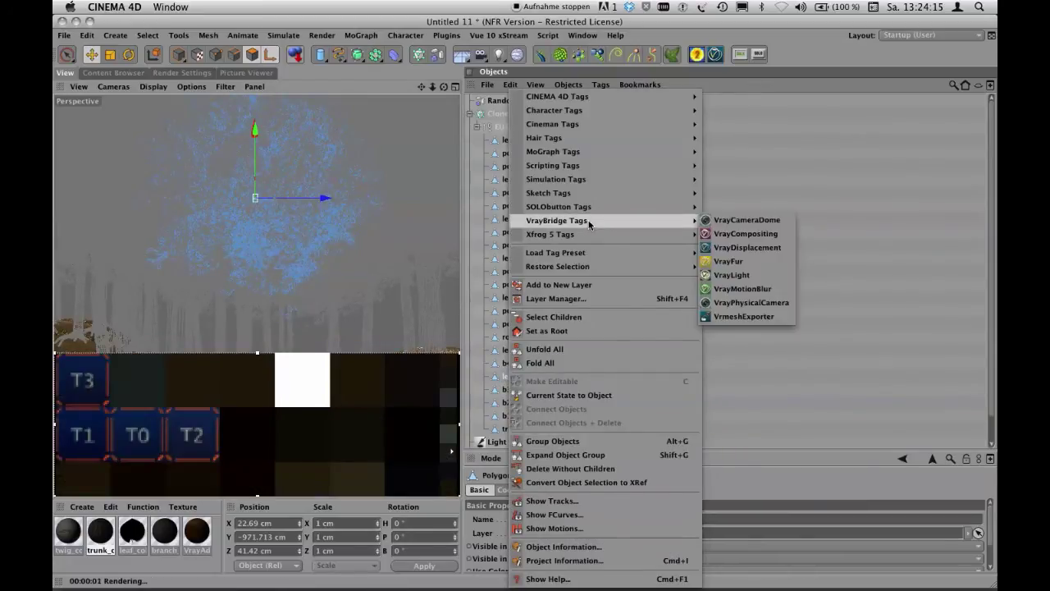
{"action": "left_click", "coordinate": [728, 237]}
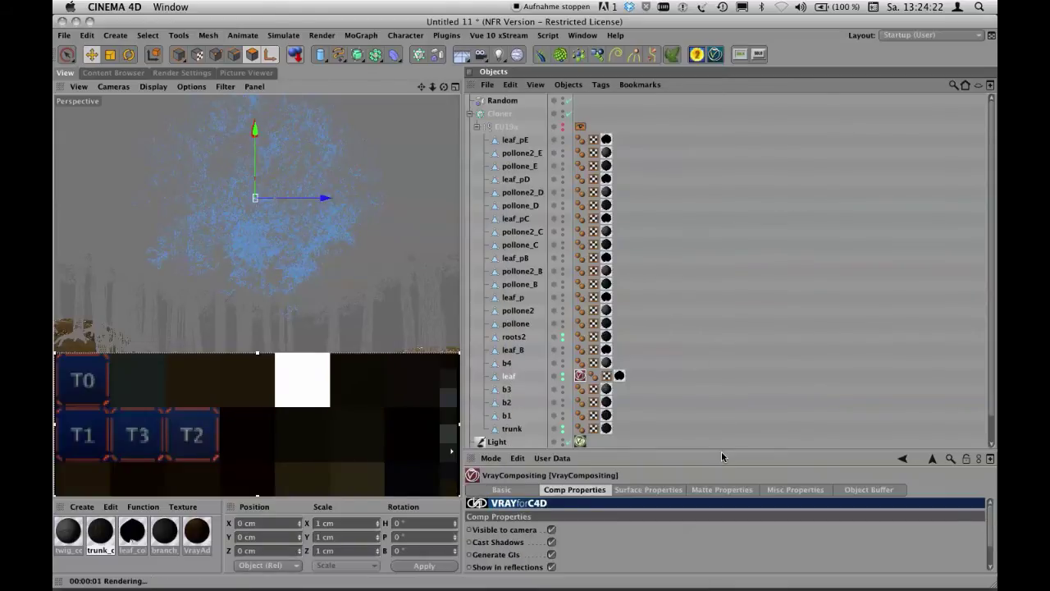
{"action": "left_click_drag", "start_coordinate": [722, 449], "coordinate": [754, 253]}
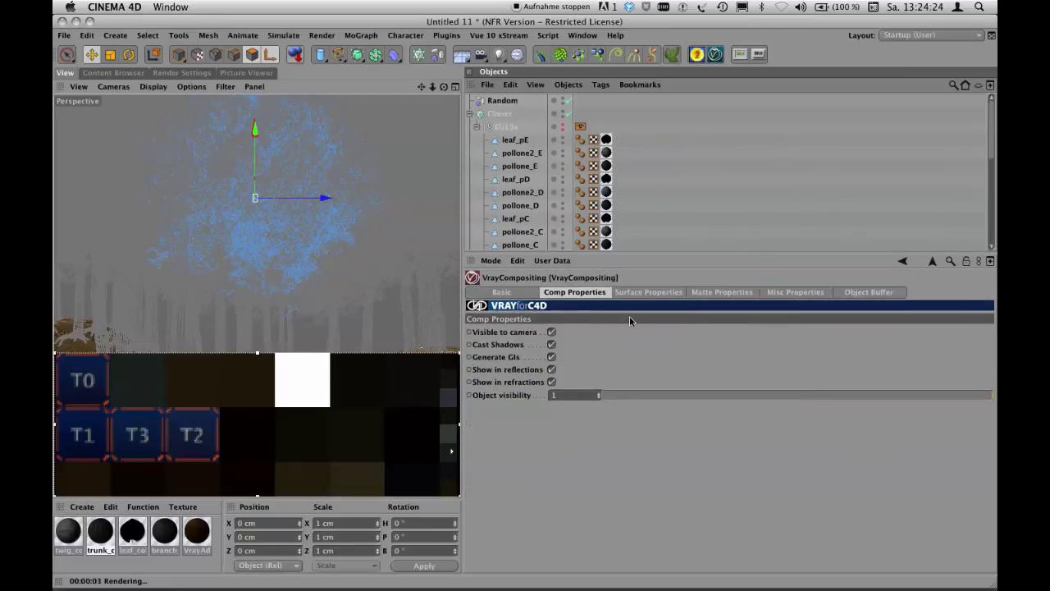
{"action": "left_click_drag", "start_coordinate": [636, 254], "coordinate": [630, 383]}
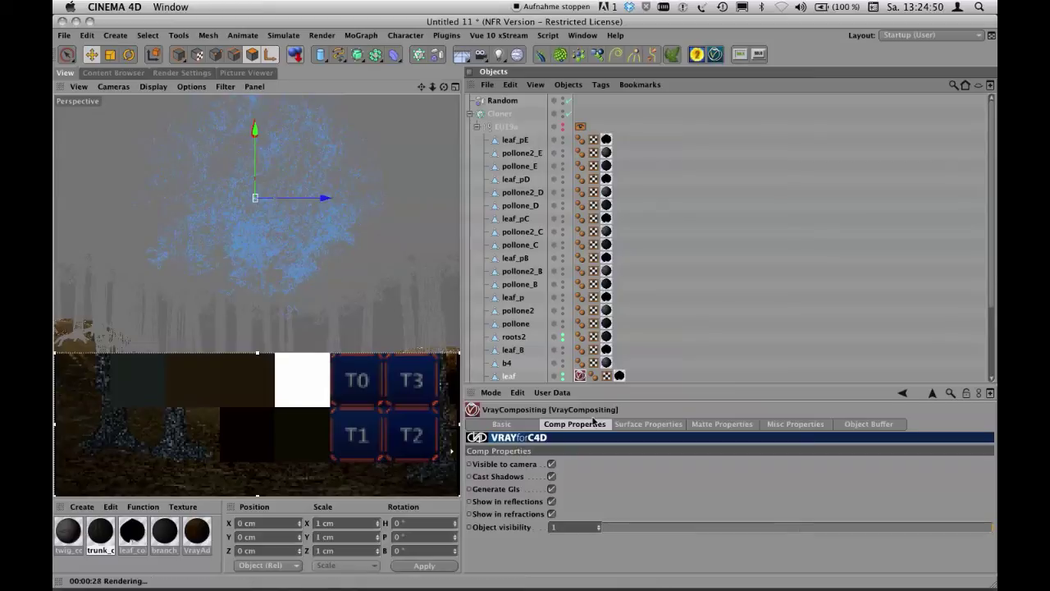
Set the compositing tag's GI quality multiplier to 0.1 under Misc Properties.
{"action": "left_click", "coordinate": [647, 425]}
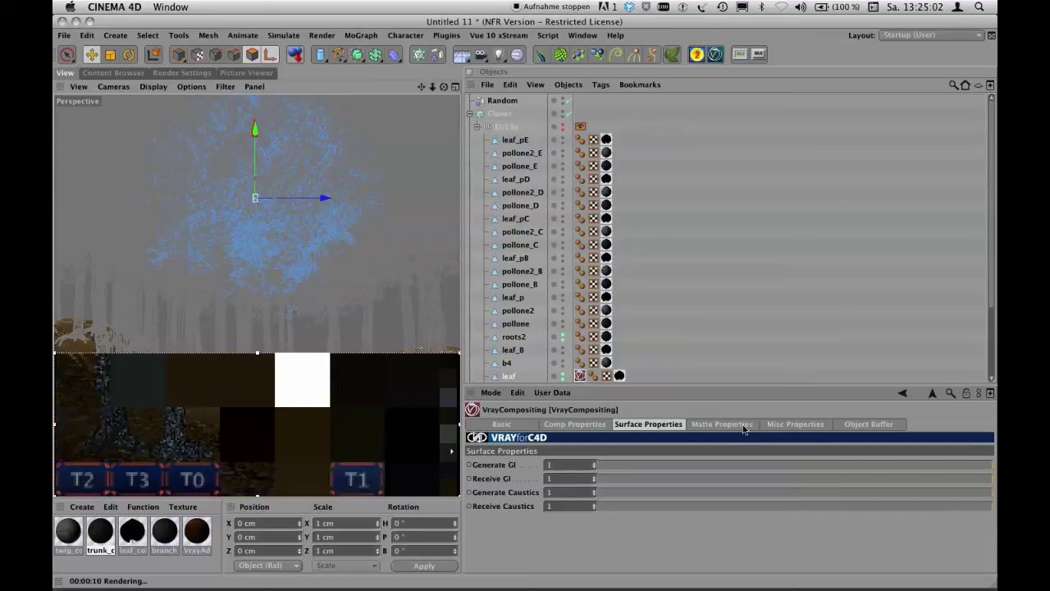
{"action": "left_click", "coordinate": [795, 424]}
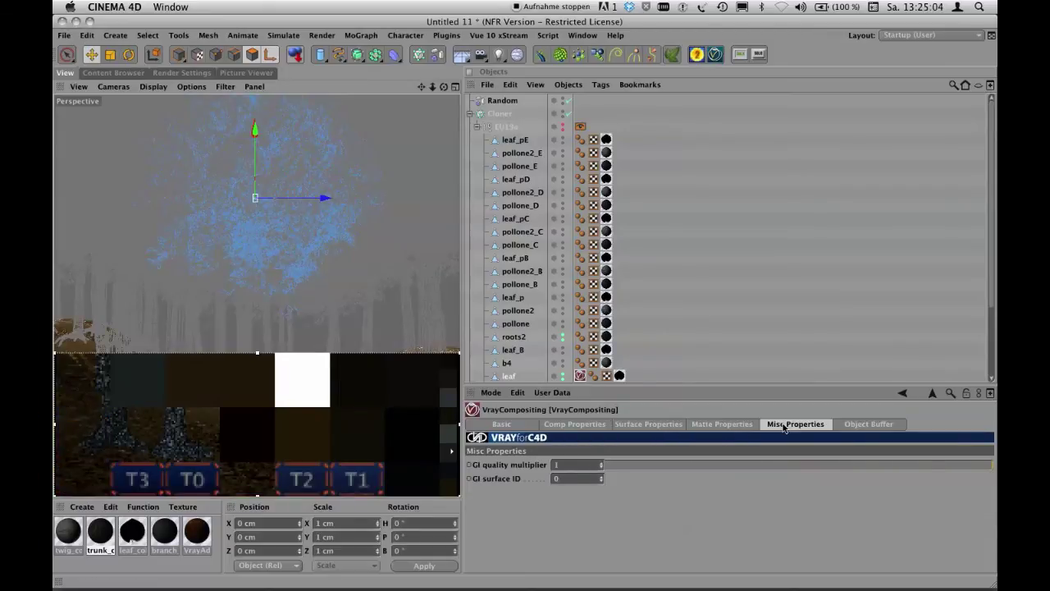
{"action": "left_click", "coordinate": [568, 465]}
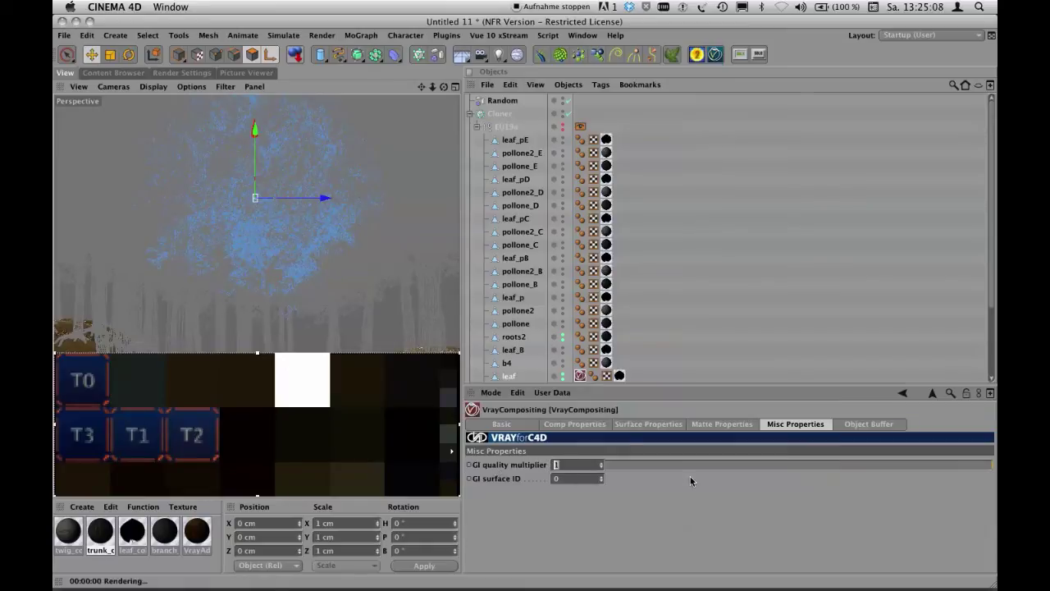
{"action": "type", "text": ".1"}
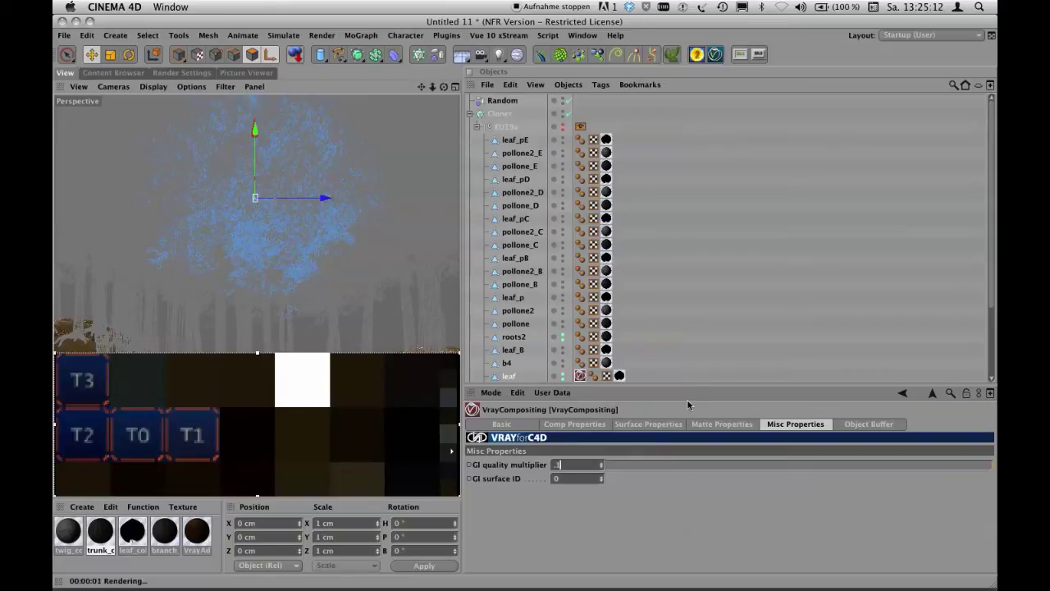
{"action": "mouse_move", "coordinate": [693, 386]}
{"action": "left_mouse_down"}
{"action": "mouse_move", "coordinate": [693, 432]}
{"action": "mouse_move", "coordinate": [691, 397]}
{"action": "left_mouse_up"}
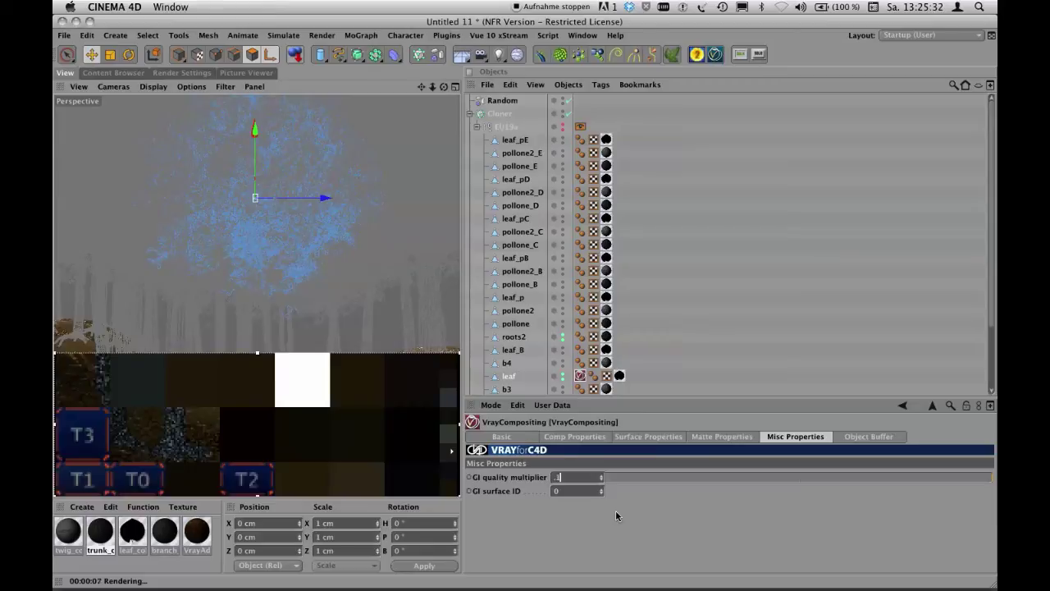
Confirm GI quality 0.1 on the current tag, then add a VrayCompositing tag to trunk.
{"action": "key", "text": "Return"}
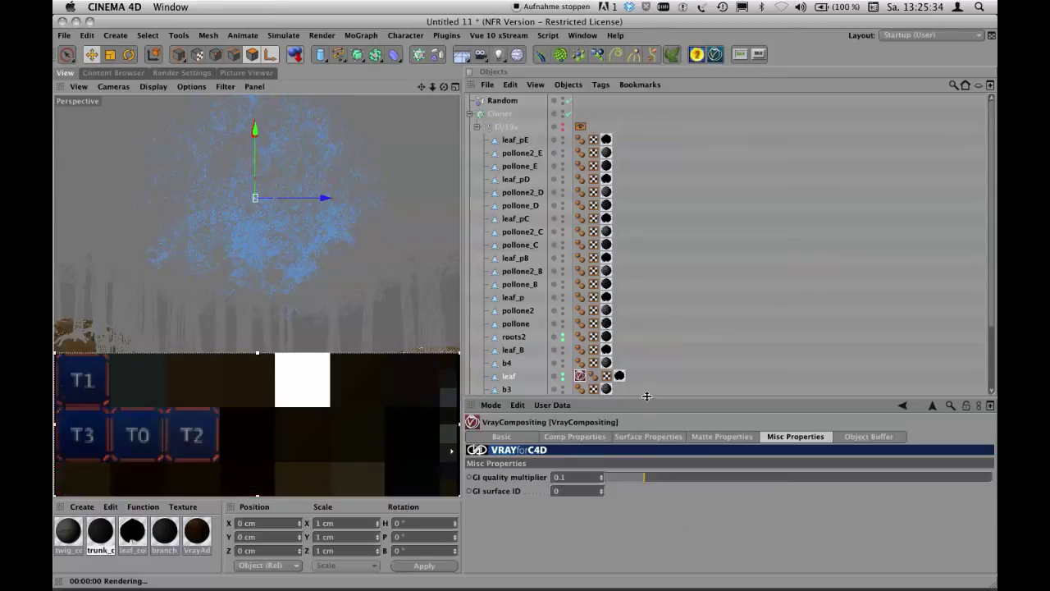
{"action": "left_click_drag", "start_coordinate": [646, 404], "coordinate": [643, 473]}
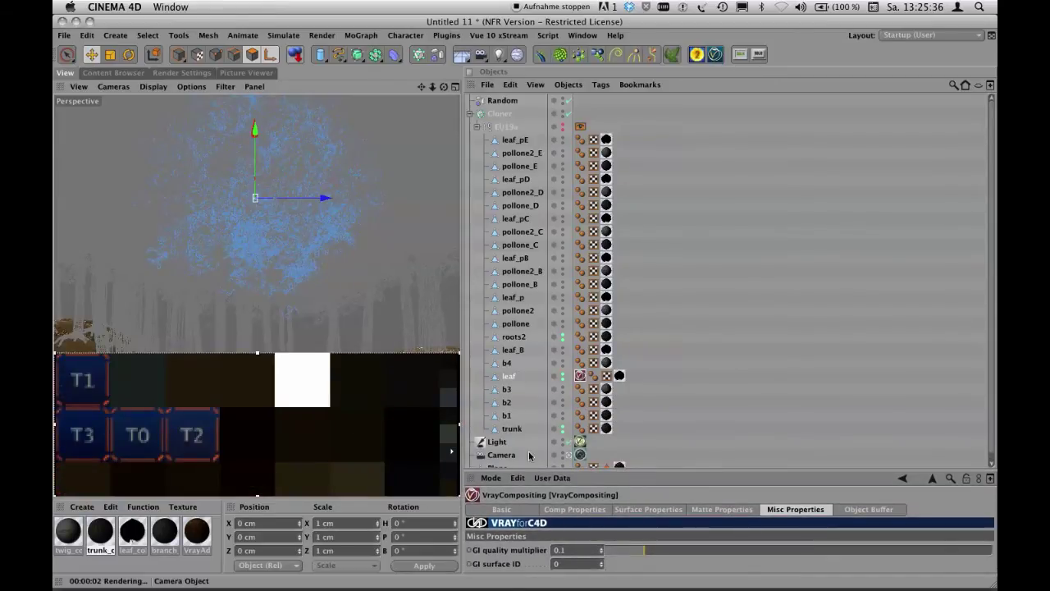
{"action": "left_click", "coordinate": [516, 431]}
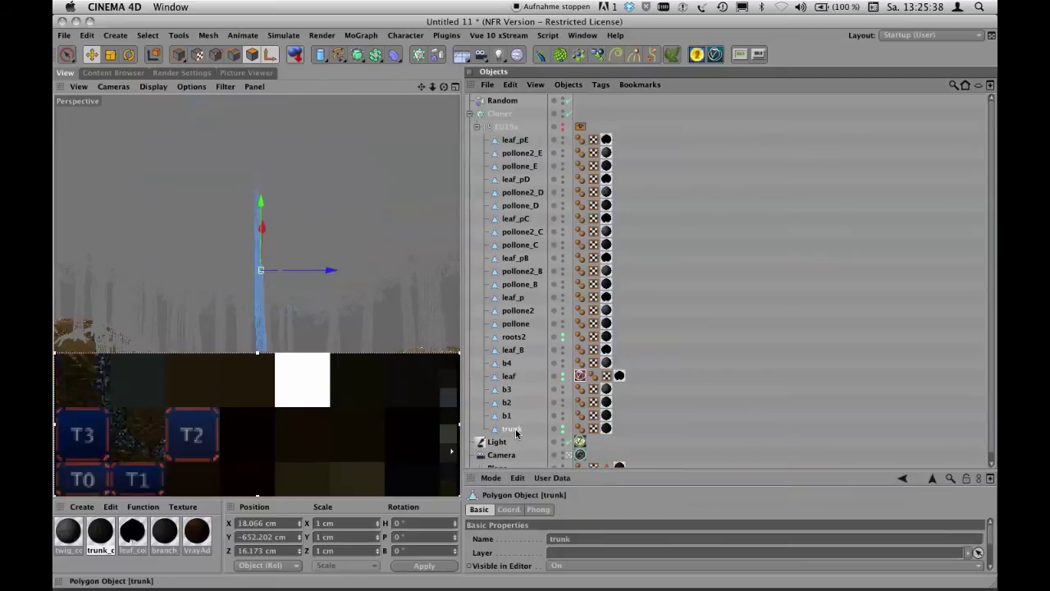
{"action": "right_click", "coordinate": [515, 430]}
{"action": "mouse_move", "coordinate": [562, 111]}
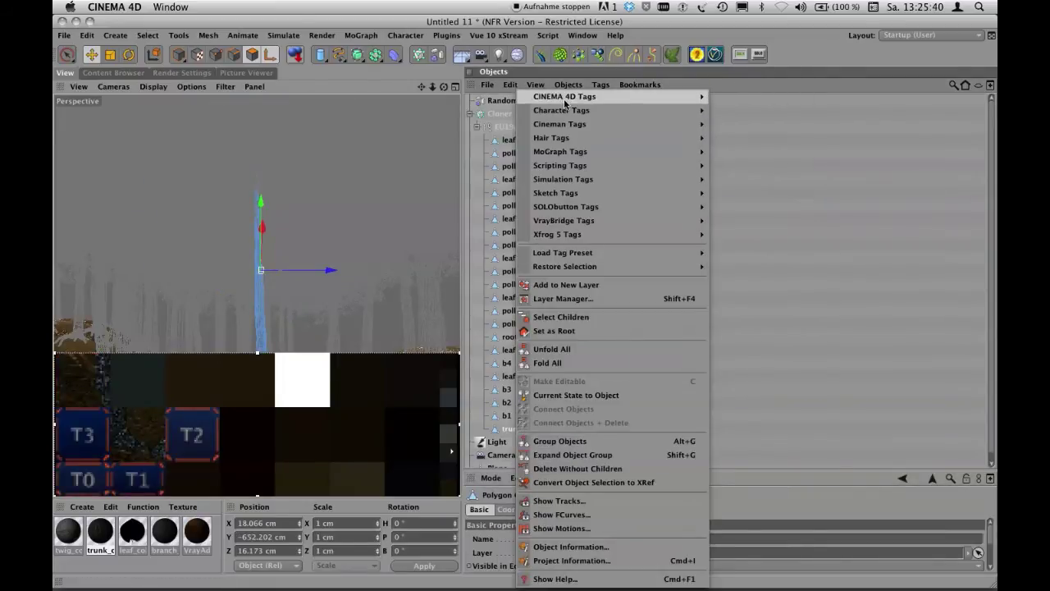
{"action": "mouse_move", "coordinate": [571, 221]}
{"action": "left_click", "coordinate": [744, 233]}
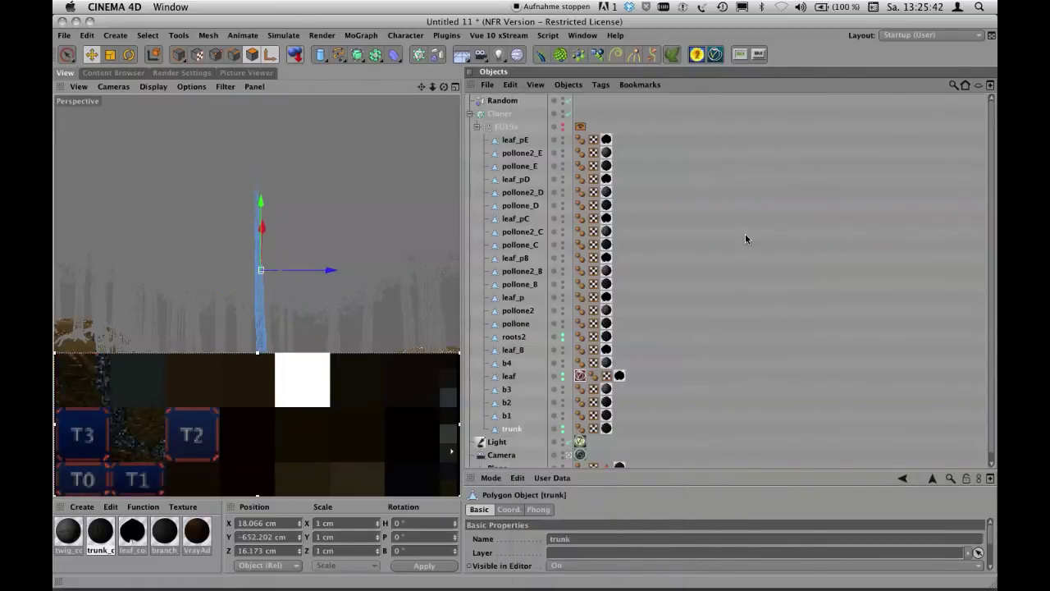
Set the trunk tag's GI quality multiplier to 0.1 and copy the tag onto b1.
{"action": "left_click_drag", "start_coordinate": [674, 470], "coordinate": [676, 297]}
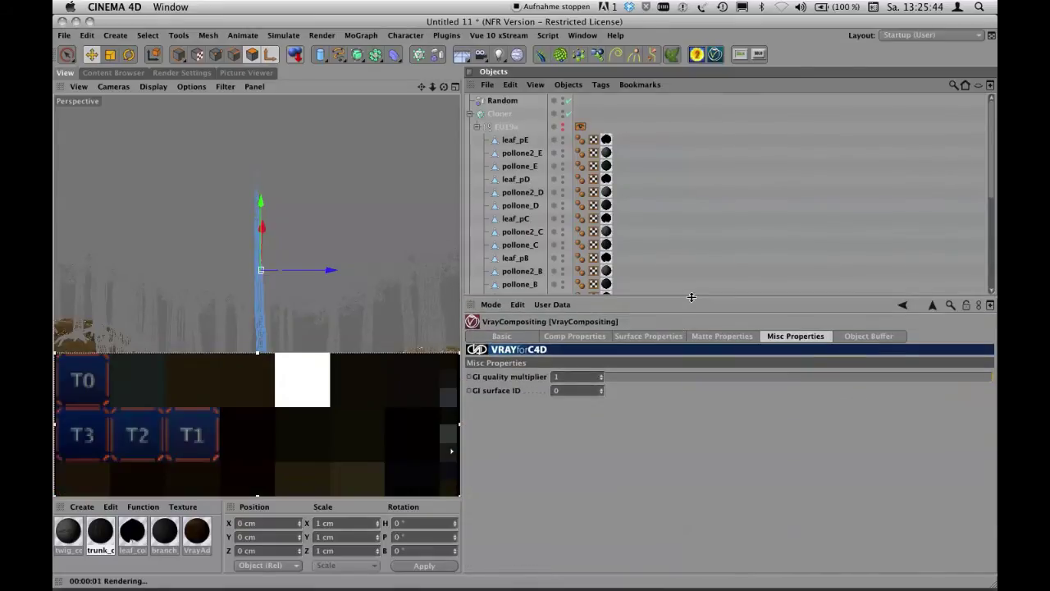
{"action": "left_click", "coordinate": [544, 377]}
{"action": "type", "text": "0.1"}
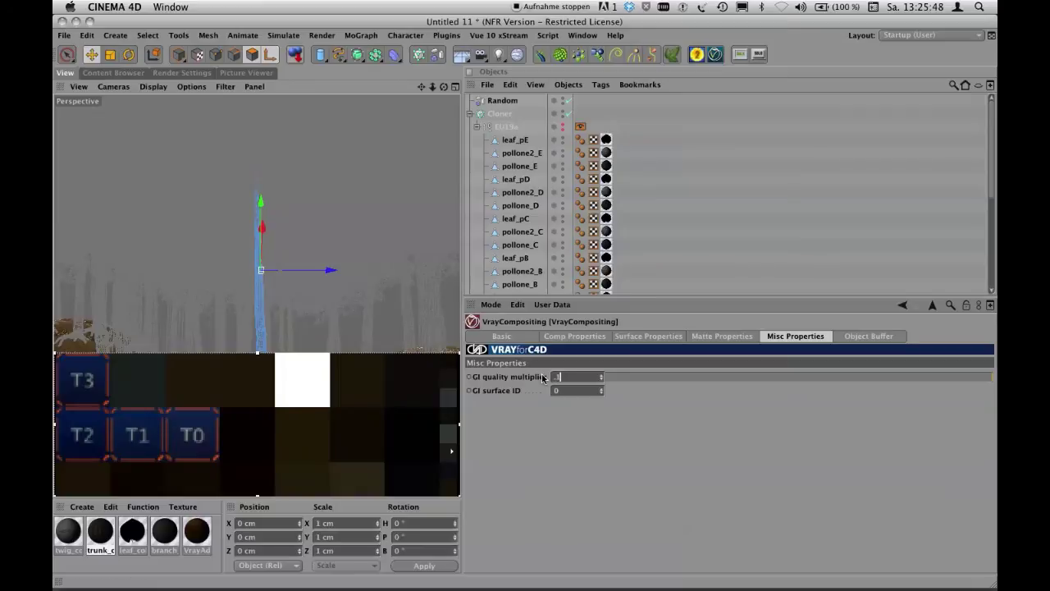
{"action": "key", "text": "Return"}
{"action": "left_click_drag", "start_coordinate": [628, 295], "coordinate": [630, 443]}
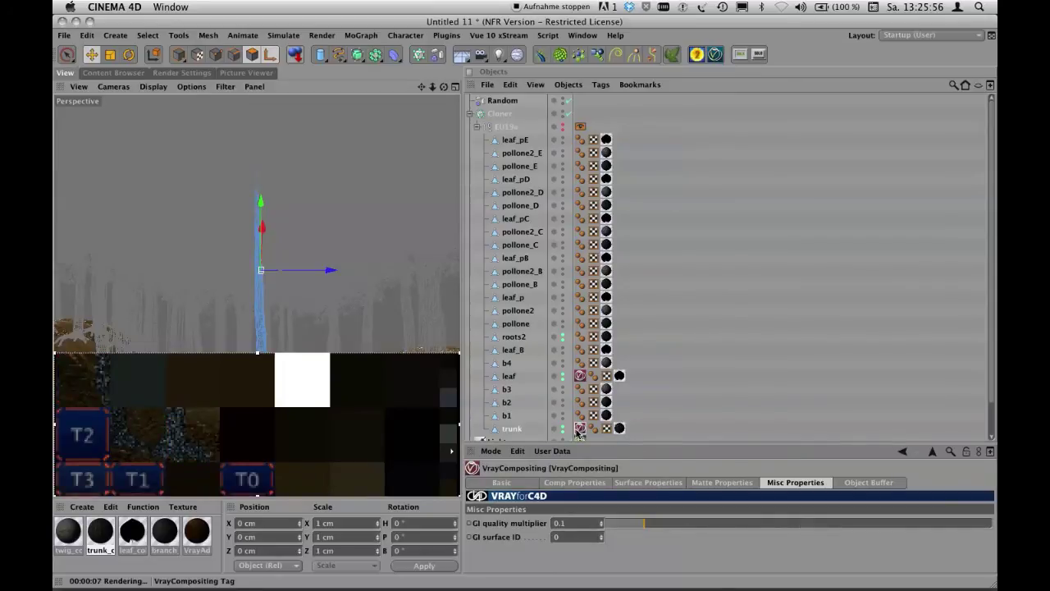
{"action": "left_click_drag", "start_coordinate": [580, 429], "coordinate": [580, 351], "text": "ctrl"}
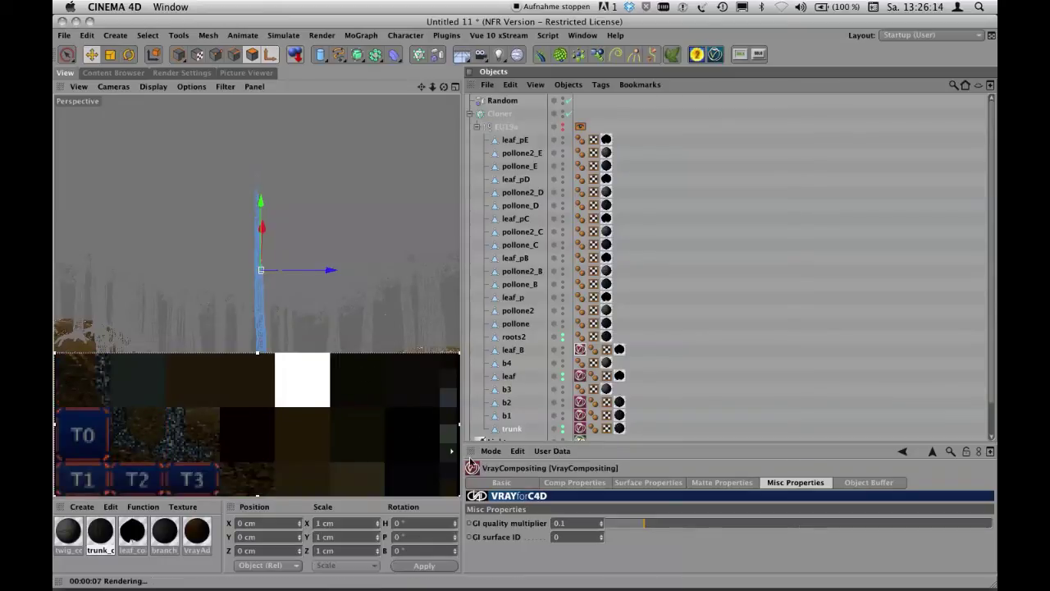
Move the preview render region to the top of the viewport, undoing an accidental trunk move.
{"action": "left_click", "coordinate": [451, 456]}
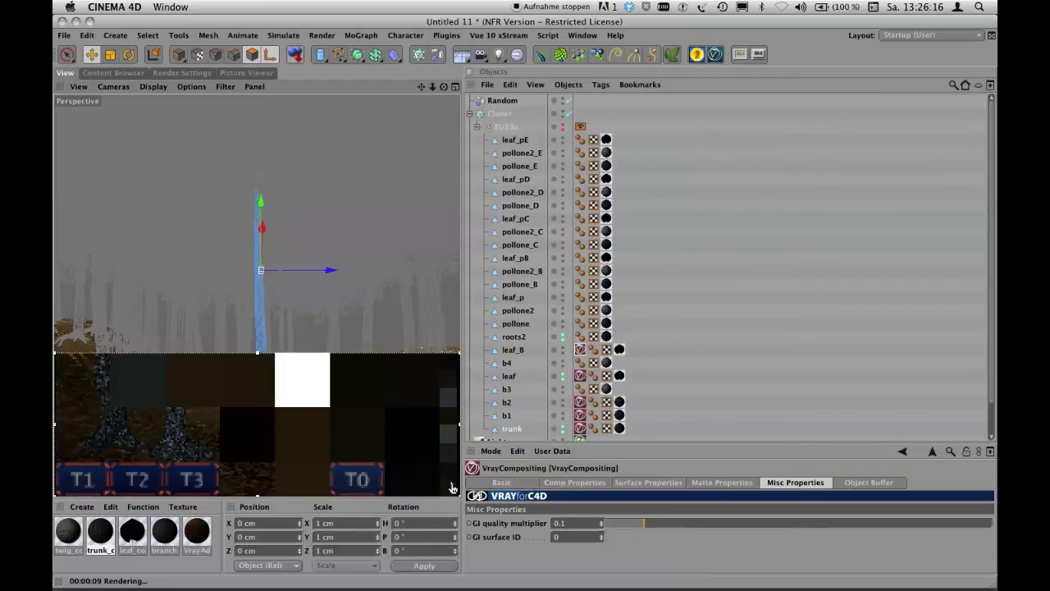
{"action": "left_click_drag", "start_coordinate": [319, 399], "coordinate": [317, 348]}
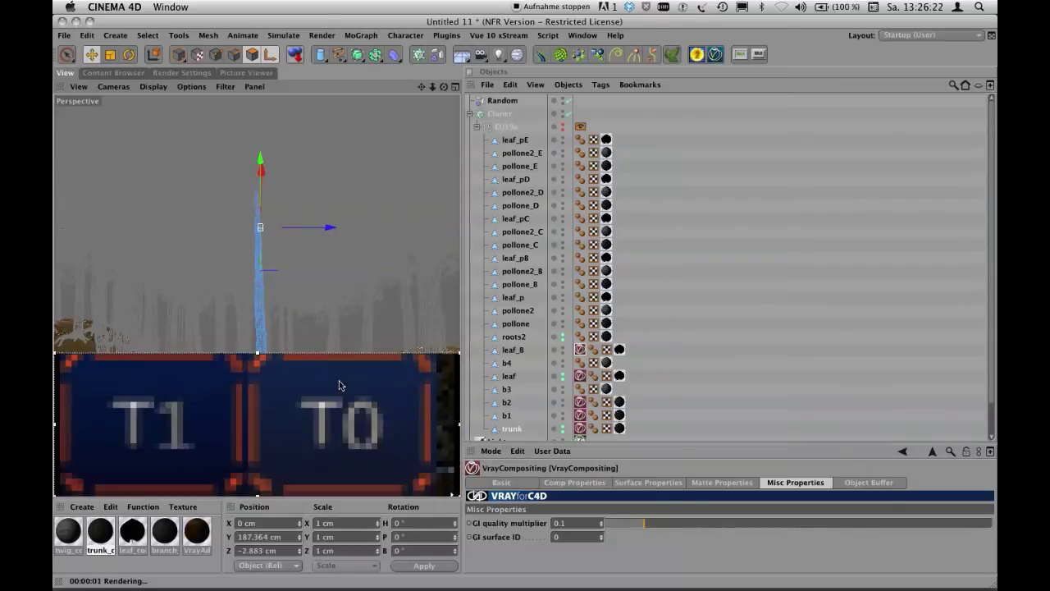
{"action": "key", "text": "super+z"}
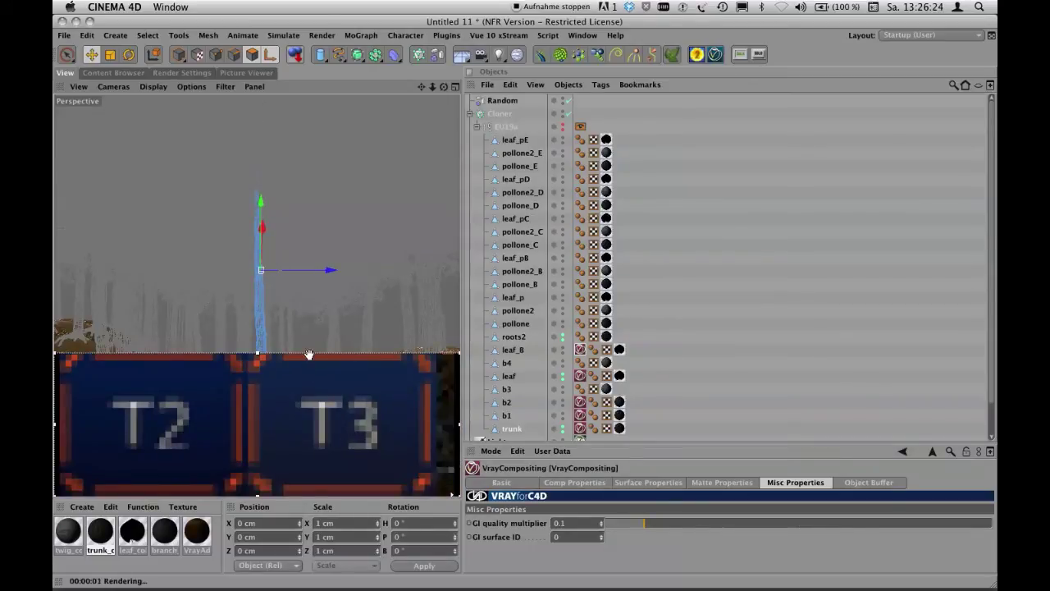
{"action": "left_click_drag", "start_coordinate": [306, 354], "coordinate": [317, 99]}
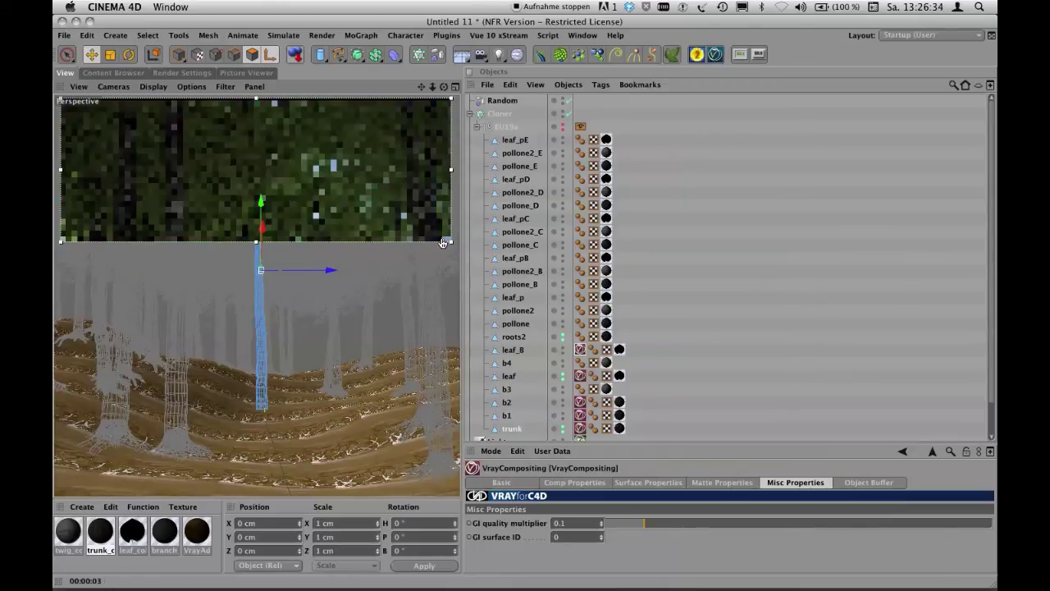
Make leaf_pE down through pollone_C visible in the editor, adjusting the preview render region.
{"action": "left_click_drag", "start_coordinate": [443, 243], "coordinate": [443, 202]}
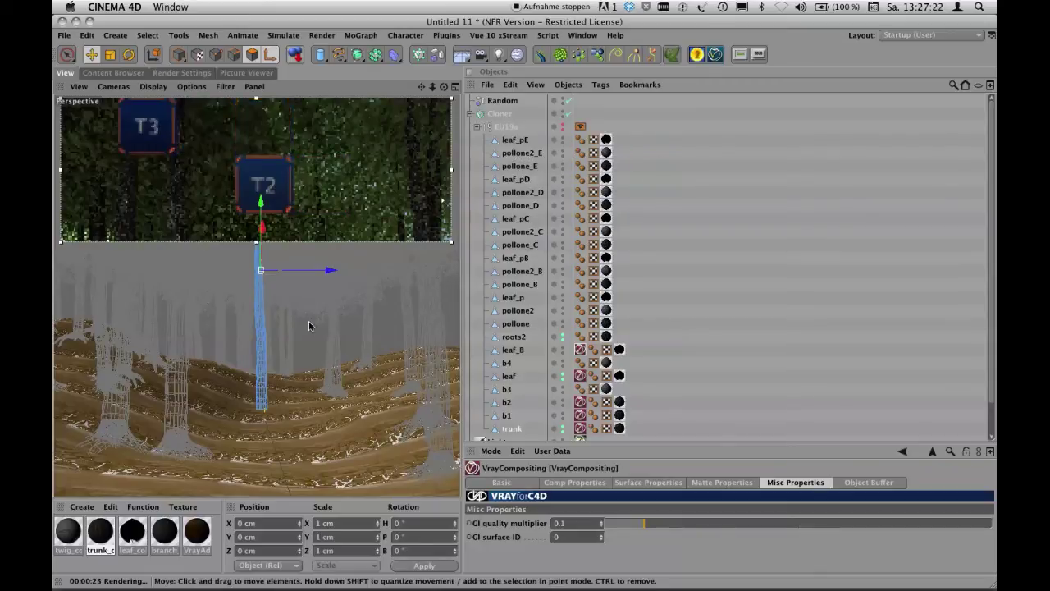
{"action": "left_click", "coordinate": [563, 145]}
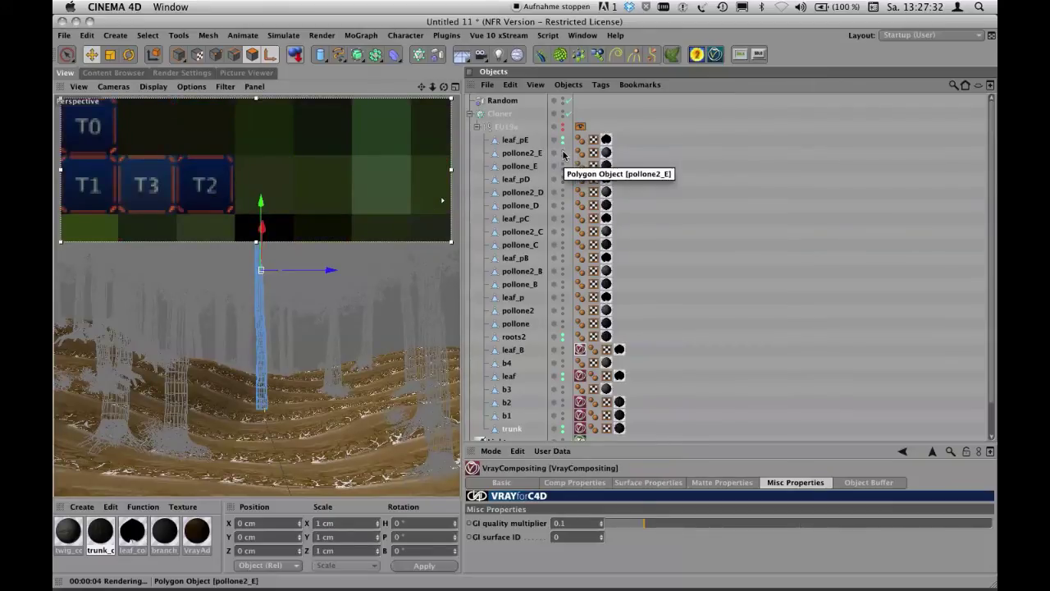
{"action": "left_click_drag", "start_coordinate": [566, 154], "coordinate": [563, 323]}
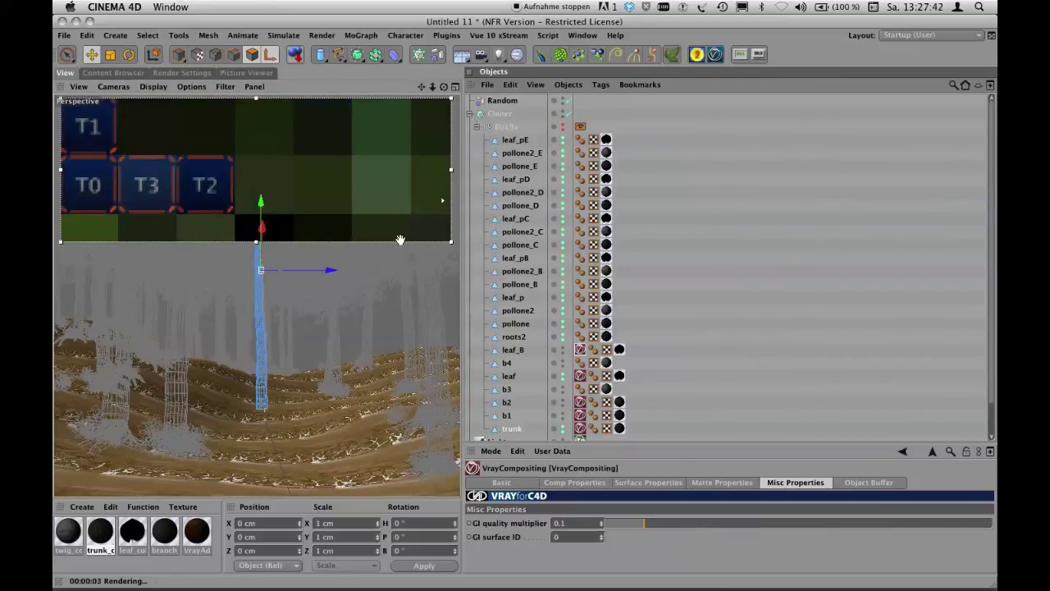
{"action": "left_click_drag", "start_coordinate": [402, 246], "coordinate": [425, 478]}
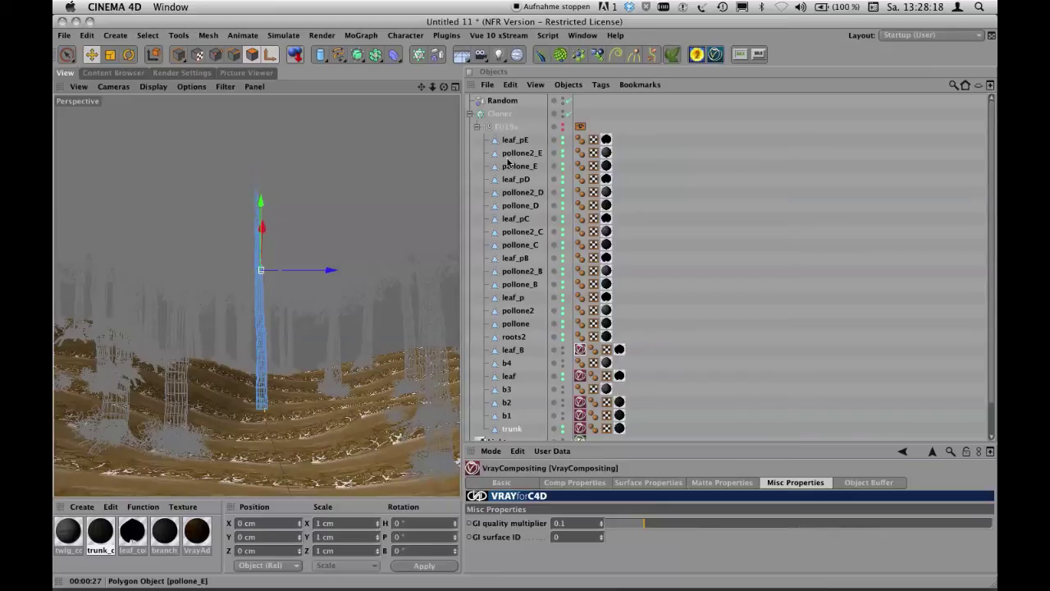
Collapse EU19a and the Cloner, deselect everything, then re-expand the Cloner to show EU19a.
{"action": "left_click", "coordinate": [475, 126]}
{"action": "left_click", "coordinate": [471, 114]}
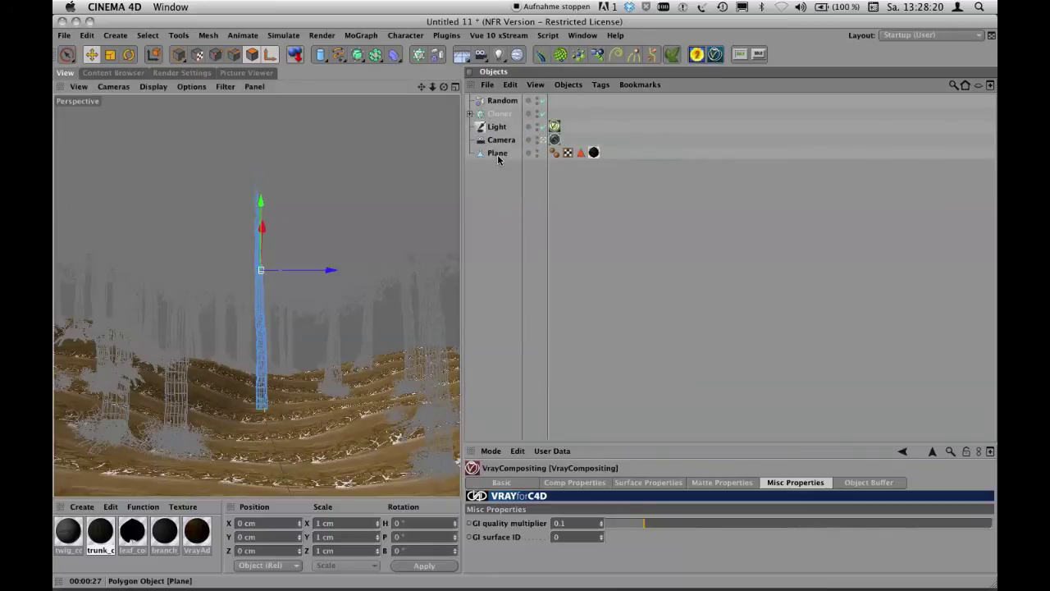
{"action": "left_click", "coordinate": [499, 203]}
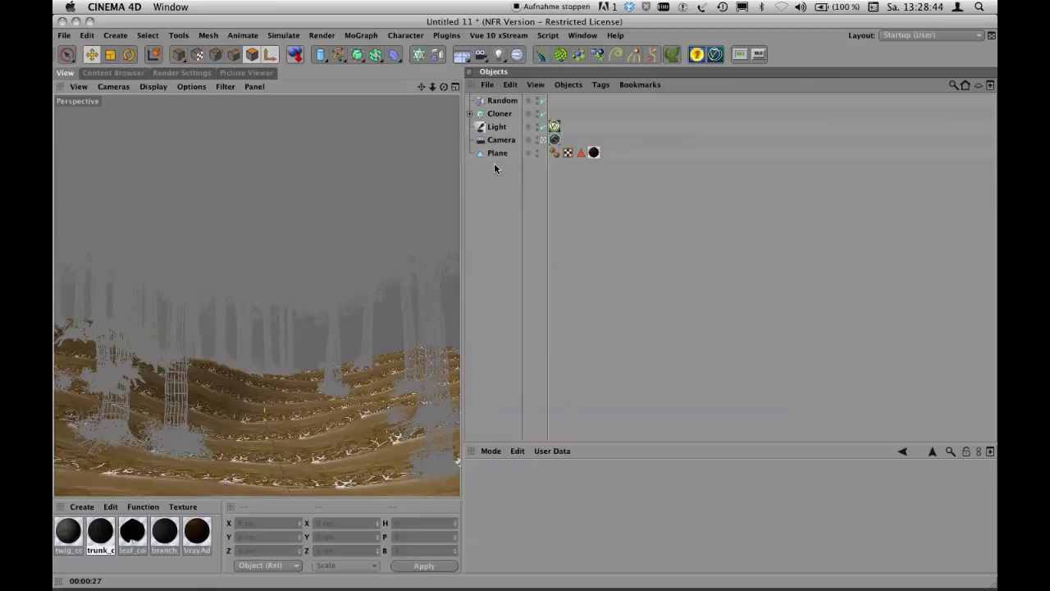
{"action": "left_click", "coordinate": [470, 113]}
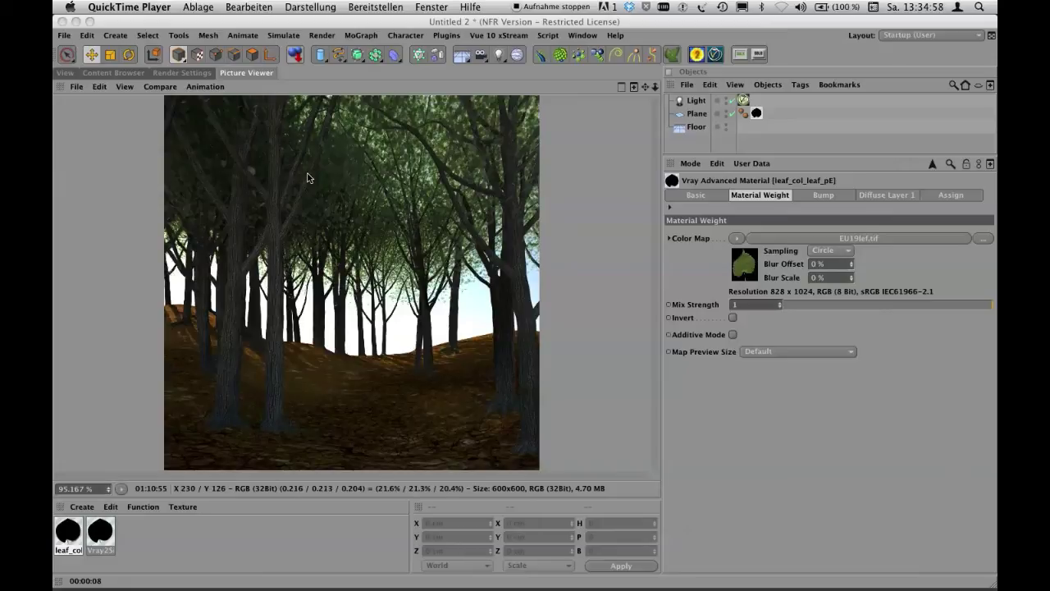
Return to the perspective viewport and start a V-Ray render there.
{"action": "left_click", "coordinate": [69, 74]}
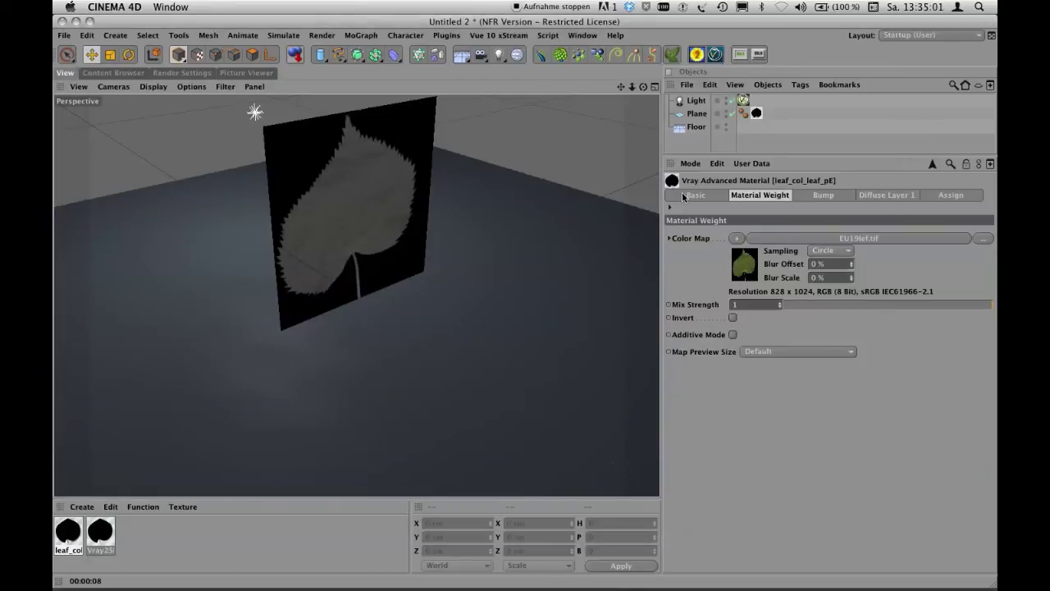
{"action": "left_click", "coordinate": [733, 146]}
{"action": "key", "text": "super+r"}
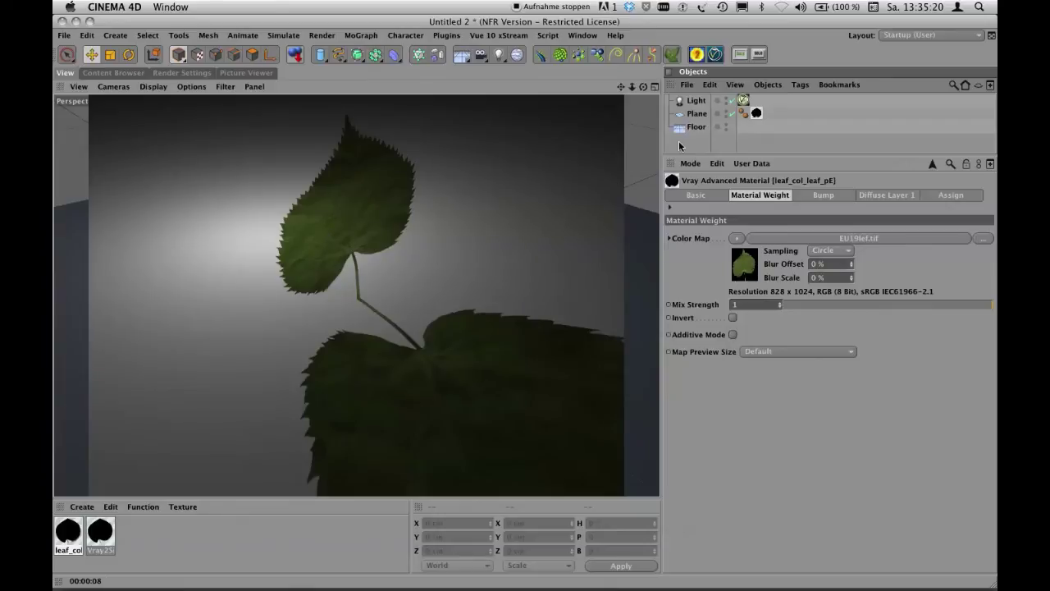
Create a Vray2SidedMaterial, apply it to the Plane, and render.
{"action": "left_click", "coordinate": [85, 507]}
{"action": "mouse_move", "coordinate": [117, 410]}
{"action": "mouse_move", "coordinate": [277, 400]}
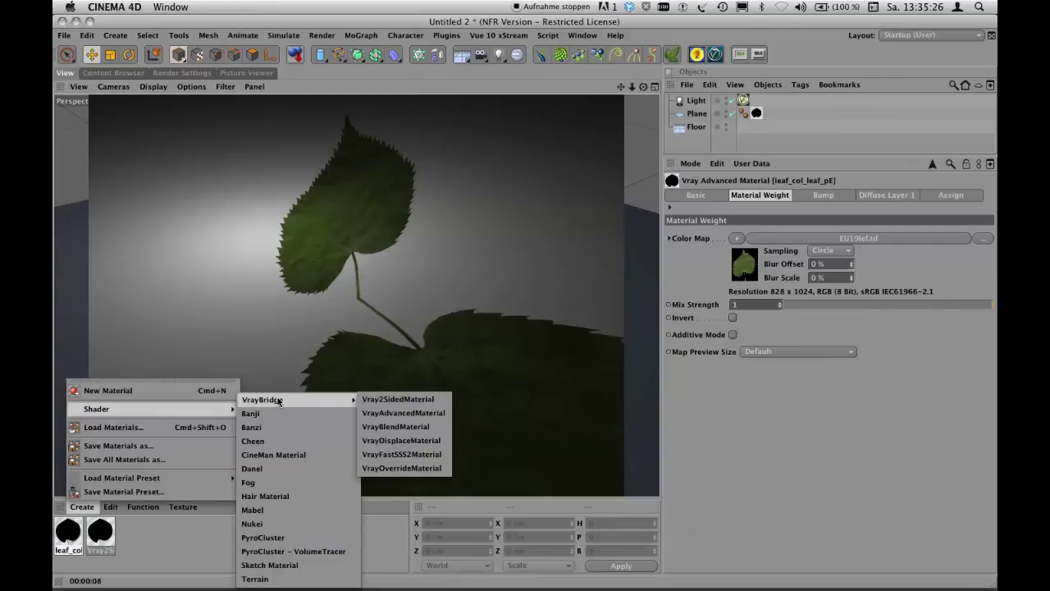
{"action": "left_click", "coordinate": [407, 400]}
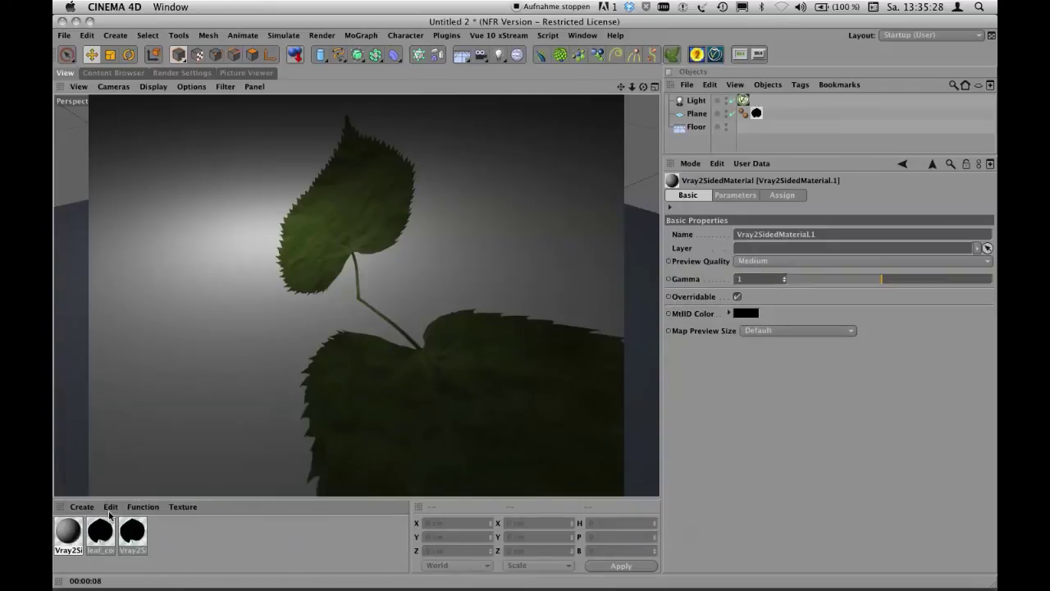
{"action": "left_click_drag", "start_coordinate": [68, 535], "coordinate": [756, 113]}
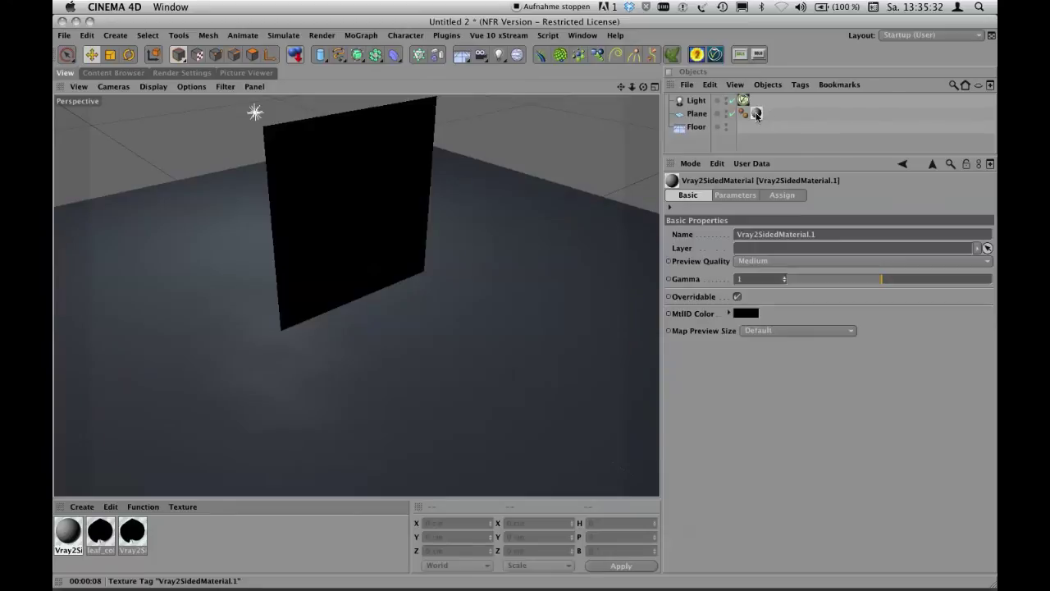
{"action": "key", "text": "super+r"}
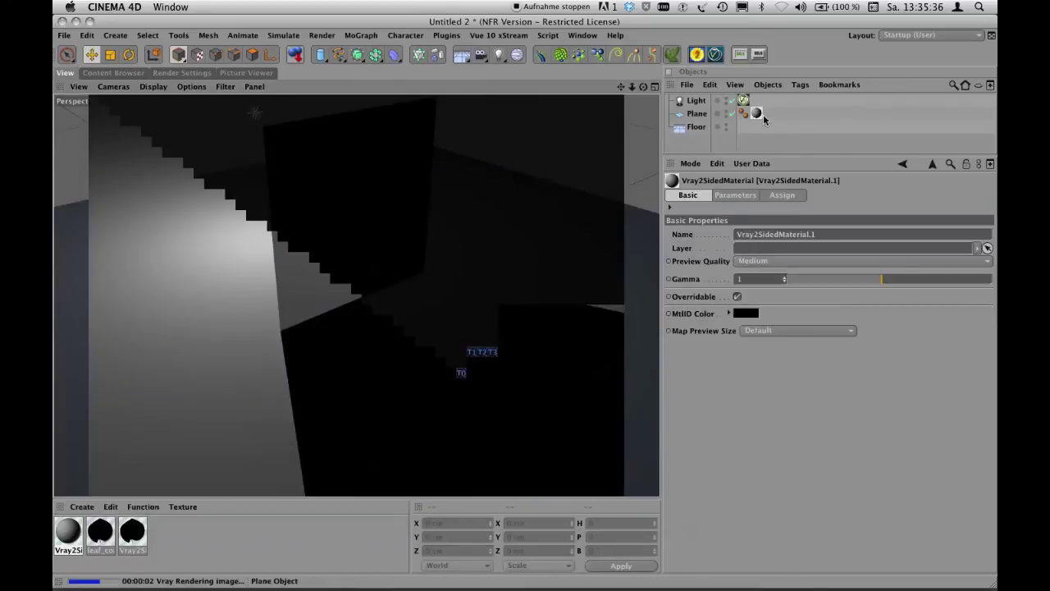
Use leaf_col_leaf_pE as the front and back side material, then render the plane.
{"action": "left_click", "coordinate": [740, 194]}
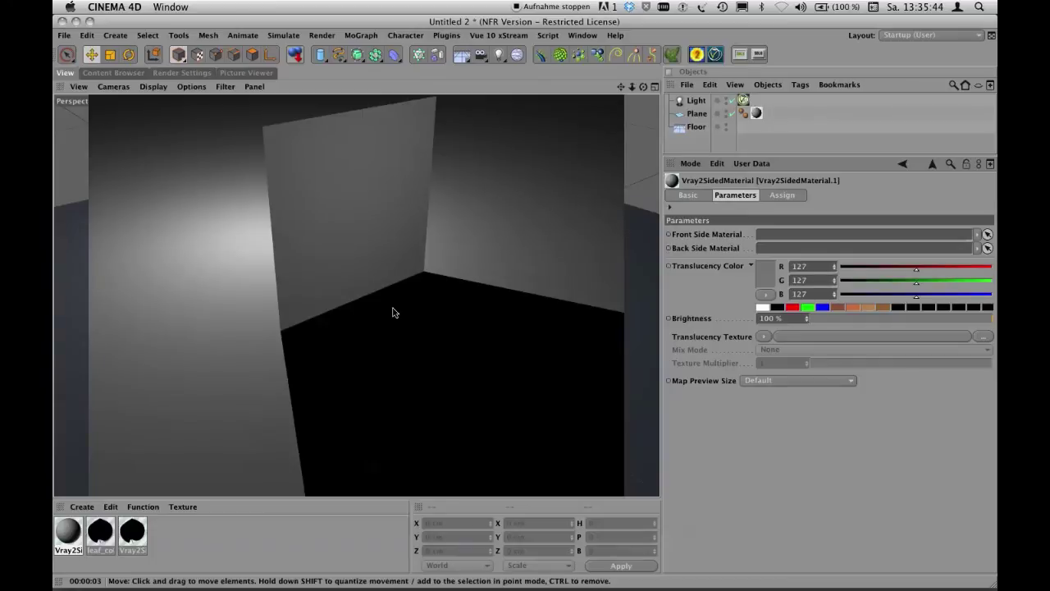
{"action": "left_click_drag", "start_coordinate": [113, 541], "coordinate": [786, 236]}
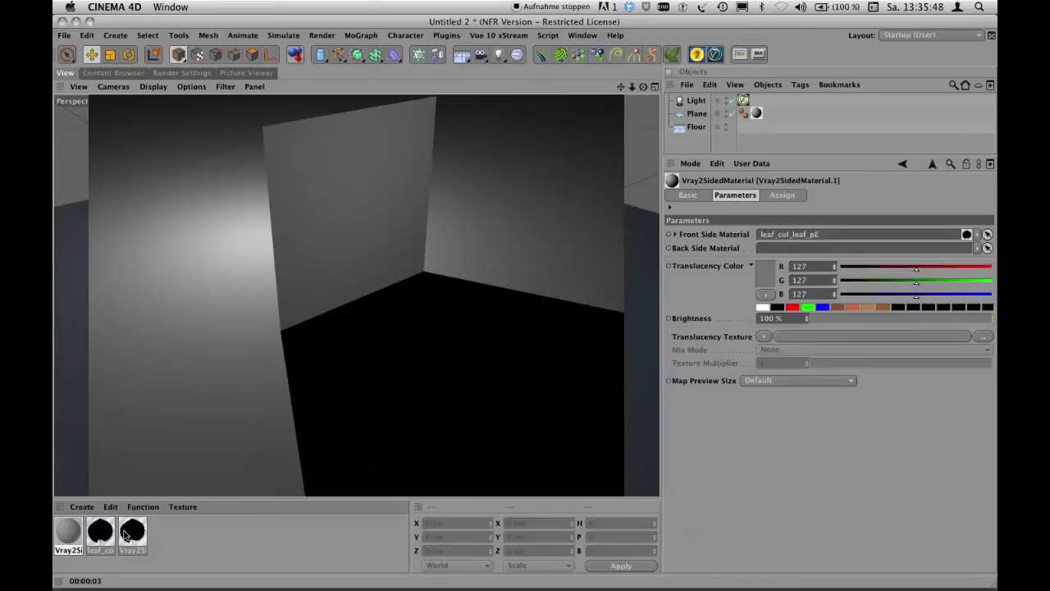
{"action": "left_click_drag", "start_coordinate": [132, 533], "coordinate": [597, 337]}
{"action": "left_click_drag", "start_coordinate": [748, 259], "coordinate": [784, 248]}
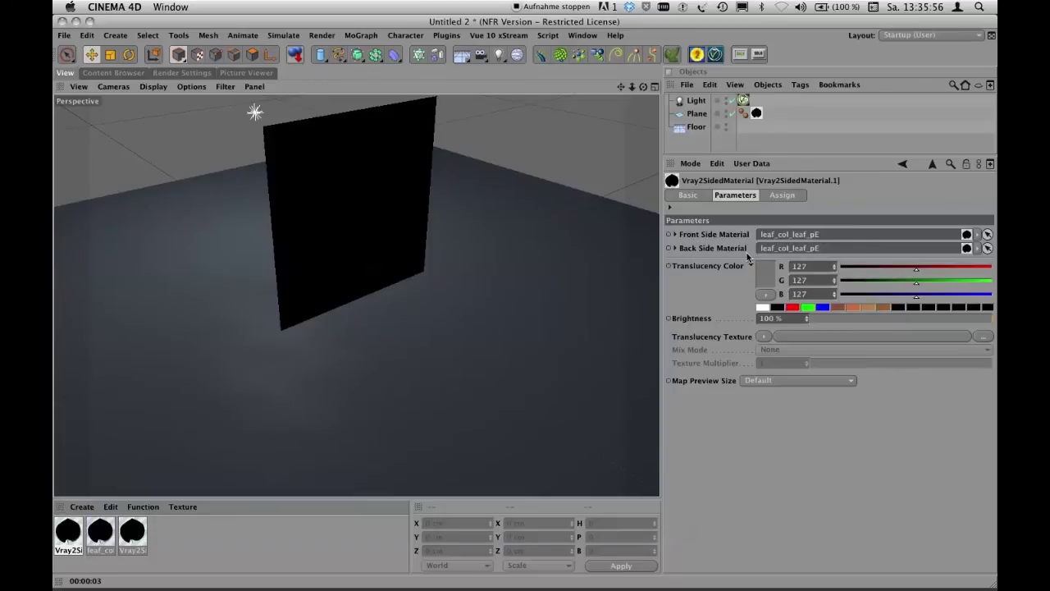
{"action": "key", "text": "super+r"}
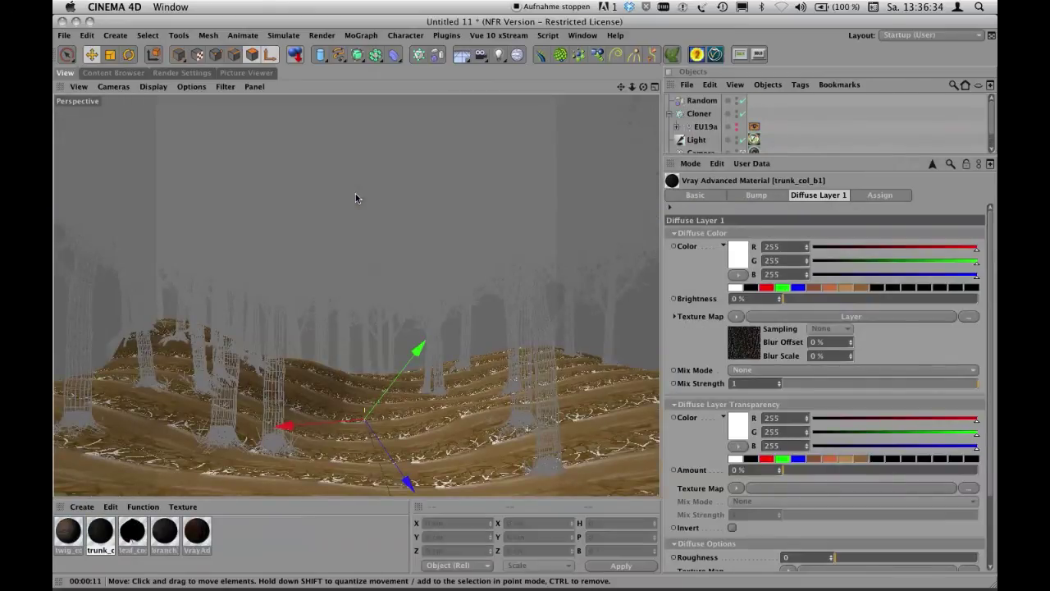
Create a new Vray2SidedMaterial in the forest document's Material Manager.
{"action": "left_click_drag", "start_coordinate": [721, 161], "coordinate": [716, 266]}
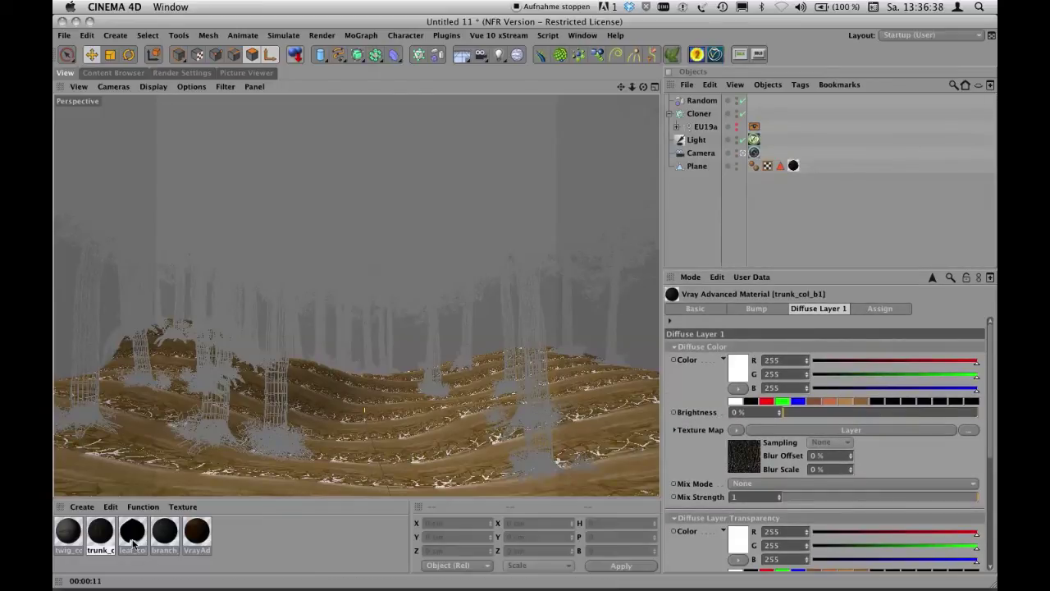
{"action": "left_click", "coordinate": [82, 507]}
{"action": "mouse_move", "coordinate": [119, 402]}
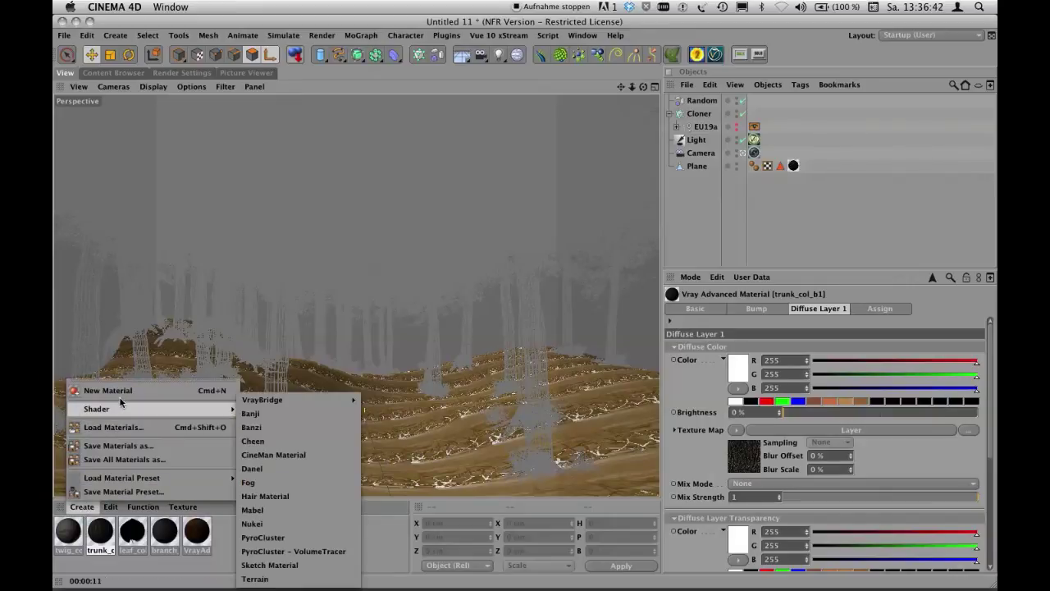
{"action": "mouse_move", "coordinate": [289, 405]}
{"action": "left_click", "coordinate": [402, 400]}
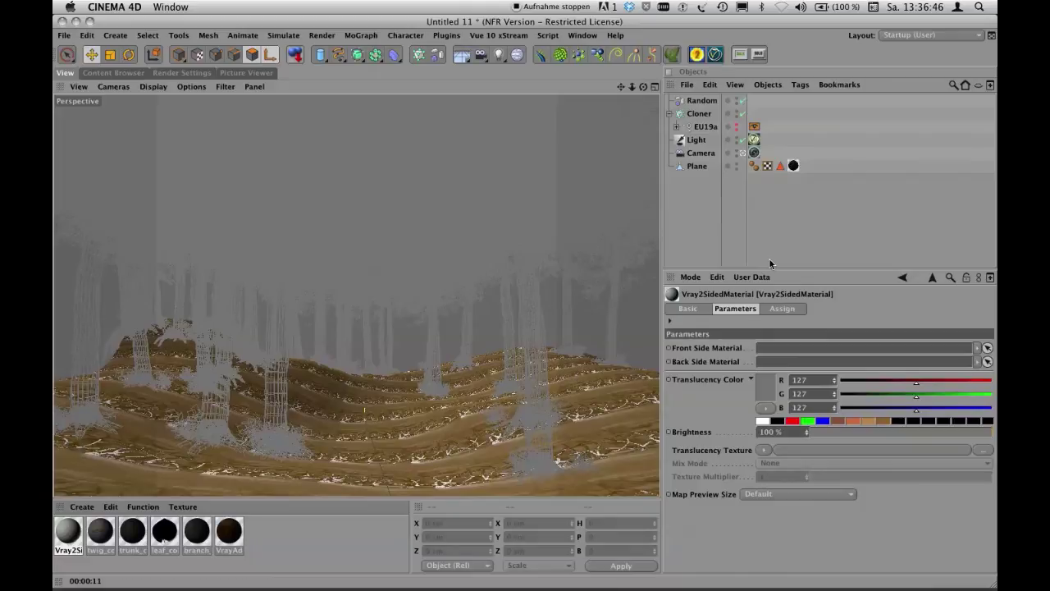
Expand the Cloner and EU19a to list the leaf parts, enlarging the object list.
{"action": "left_click", "coordinate": [669, 113]}
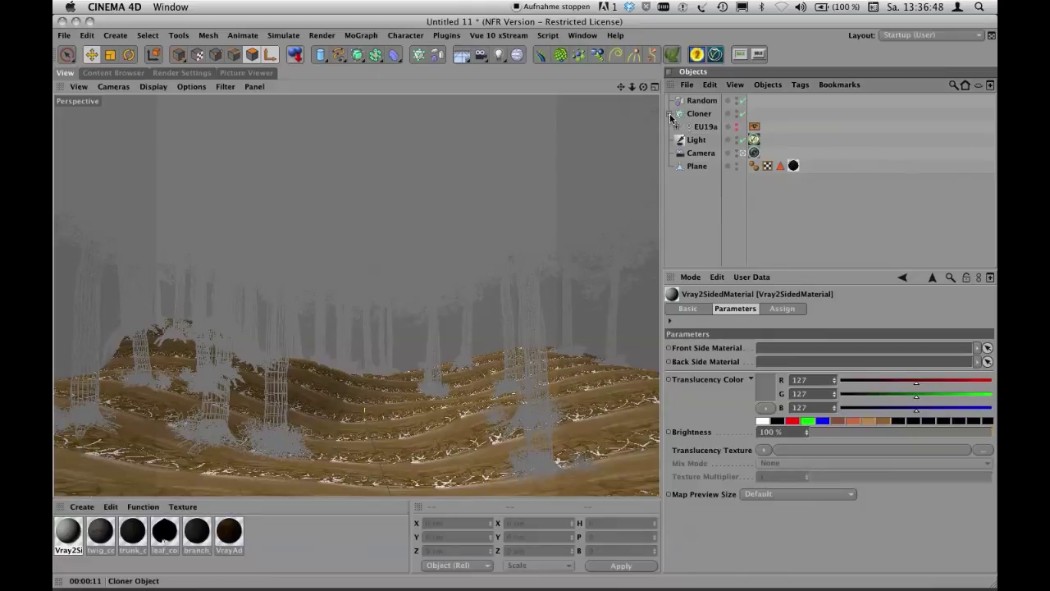
{"action": "left_click", "coordinate": [669, 114]}
{"action": "left_click", "coordinate": [676, 126]}
{"action": "left_click_drag", "start_coordinate": [781, 278], "coordinate": [814, 450]}
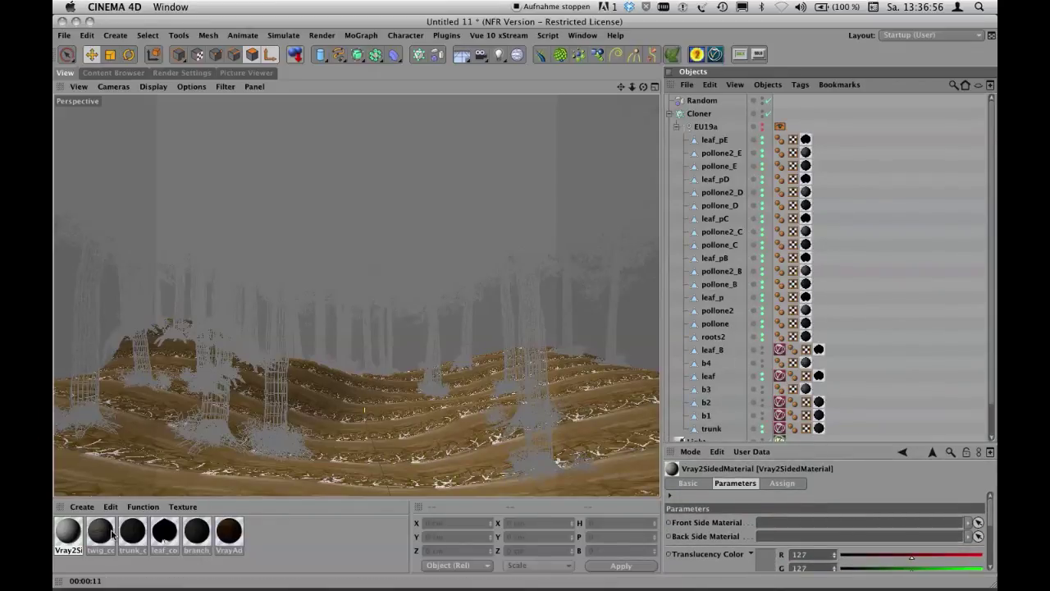
Apply the two-sided material to two leaf objects and set leaf_col_leaf_pE as its front and back sides.
{"action": "left_click_drag", "start_coordinate": [70, 535], "coordinate": [818, 375]}
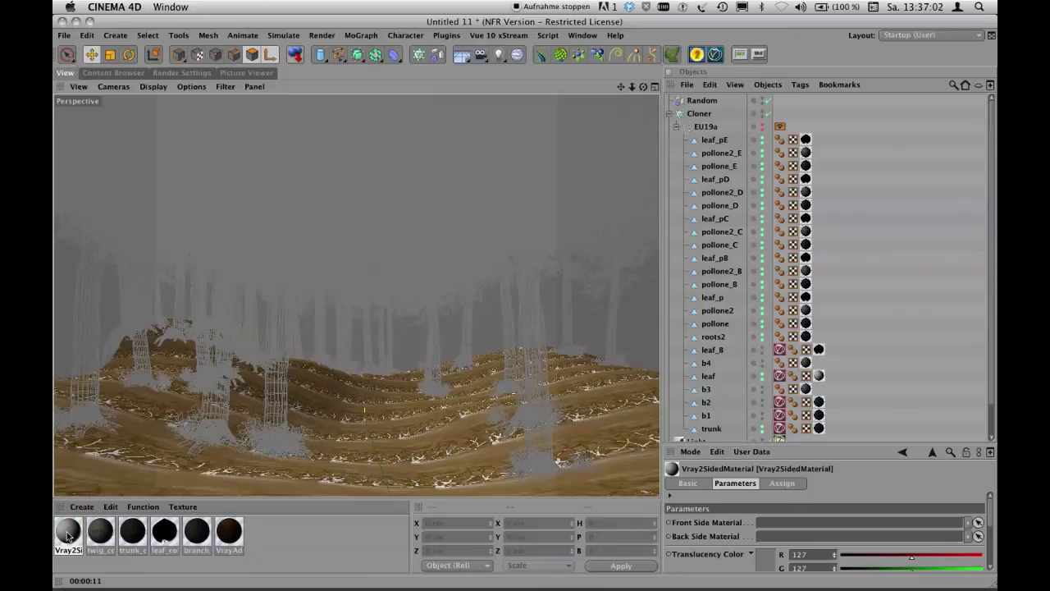
{"action": "left_click_drag", "start_coordinate": [68, 537], "coordinate": [820, 350]}
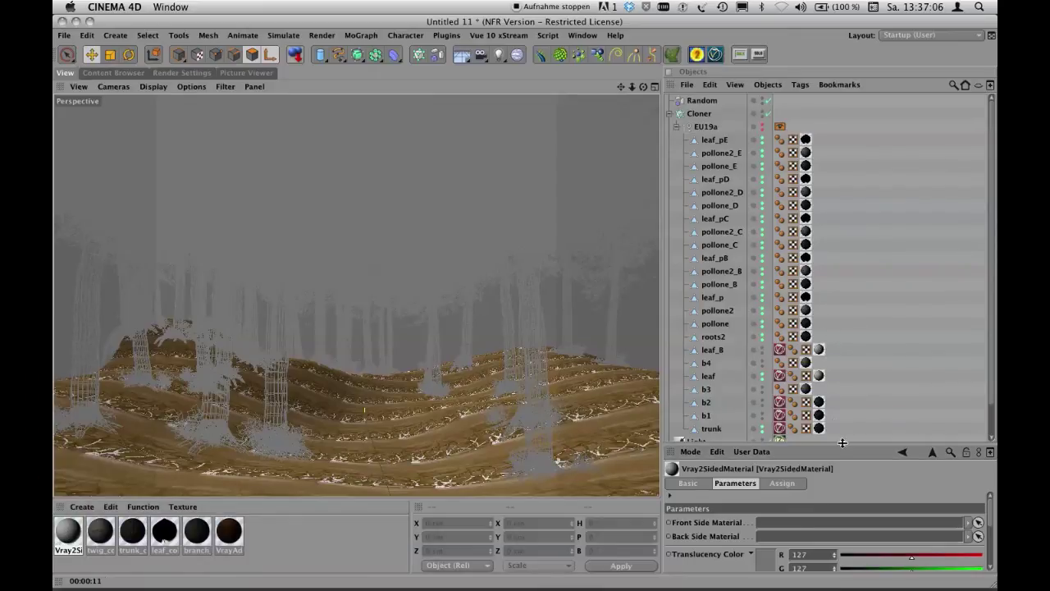
{"action": "left_click_drag", "start_coordinate": [844, 444], "coordinate": [842, 149]}
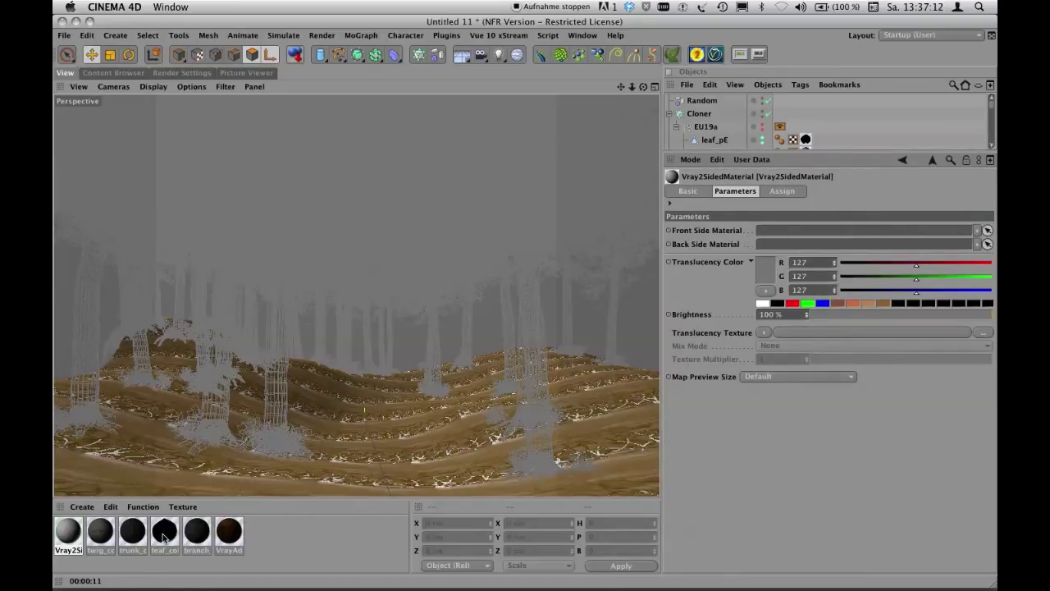
{"action": "left_click_drag", "start_coordinate": [164, 535], "coordinate": [789, 231]}
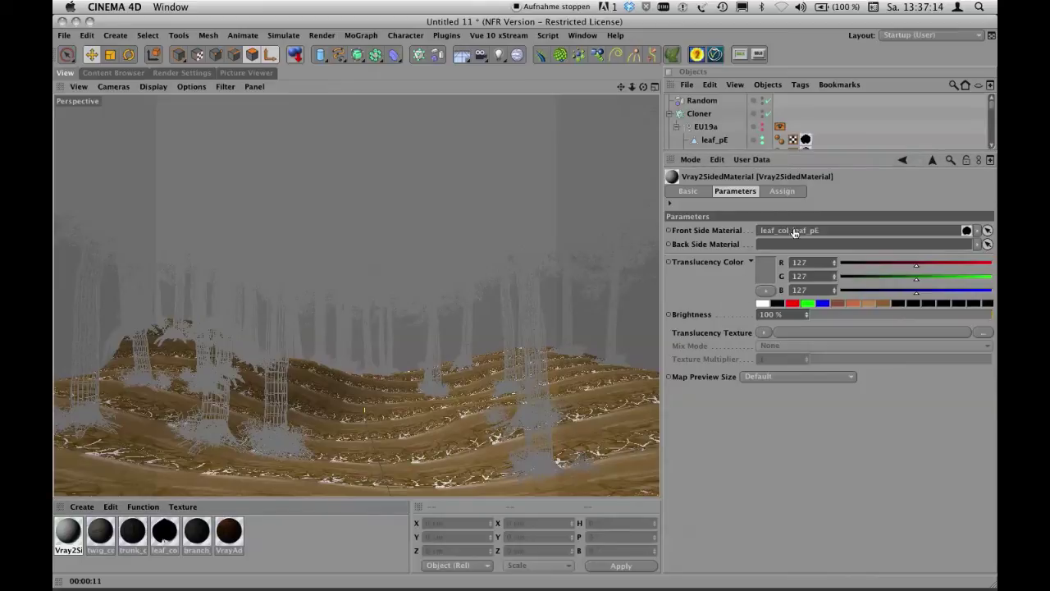
{"action": "left_click_drag", "start_coordinate": [168, 535], "coordinate": [774, 246]}
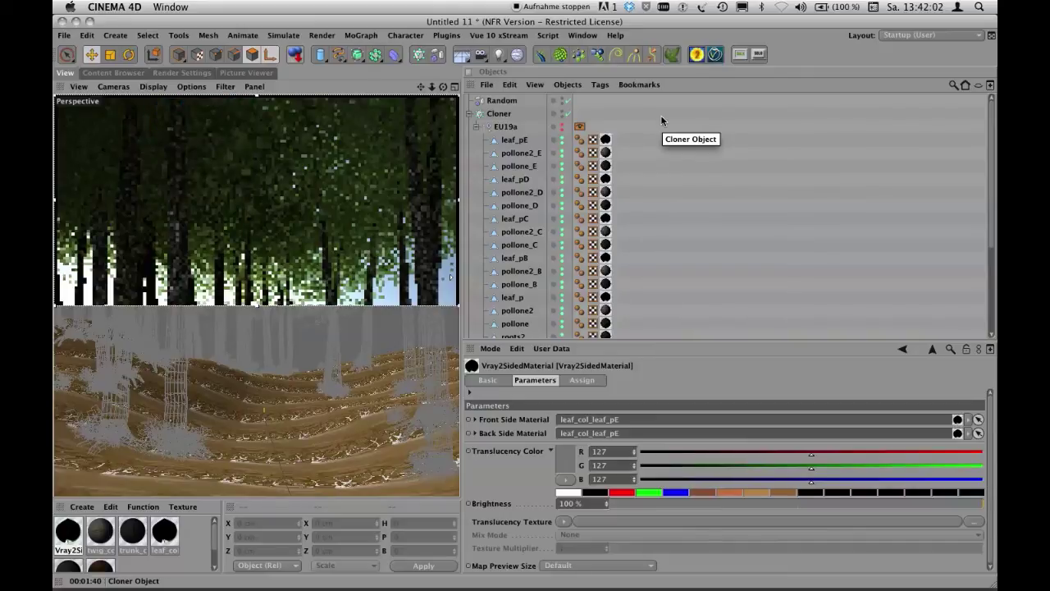
Set anti-aliasing to Adaptive DMC and the DMC noise threshold to 0.01.
{"action": "left_click", "coordinate": [662, 121]}
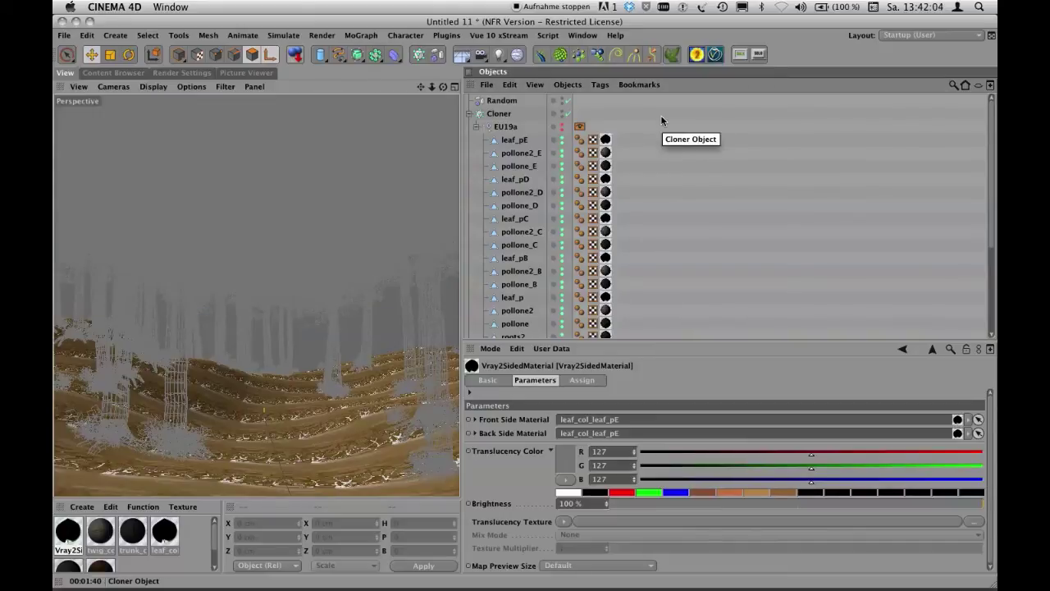
{"action": "key", "text": "super+b"}
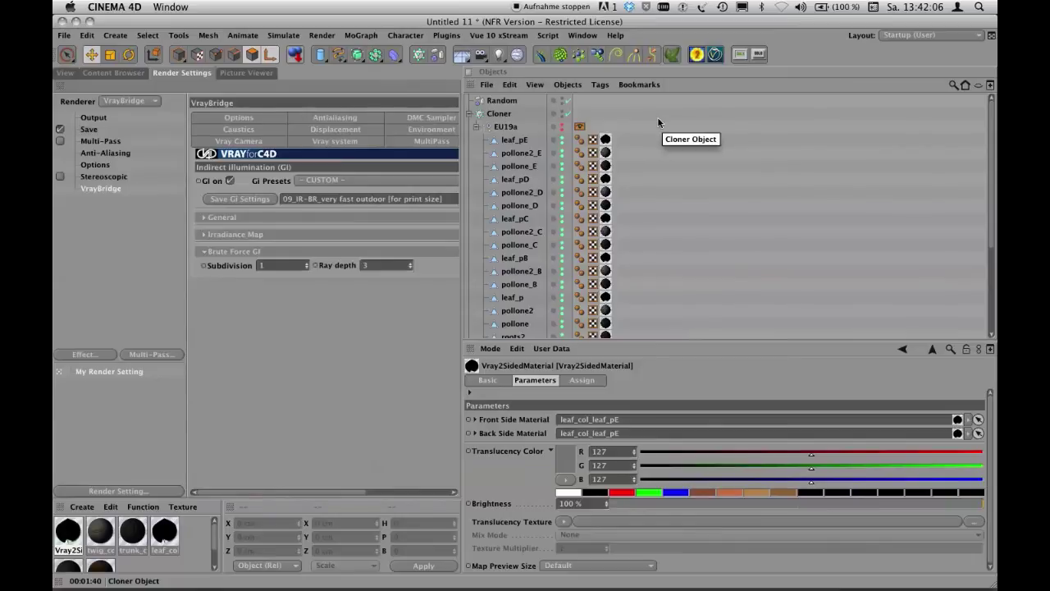
{"action": "left_click_drag", "start_coordinate": [464, 199], "coordinate": [633, 202]}
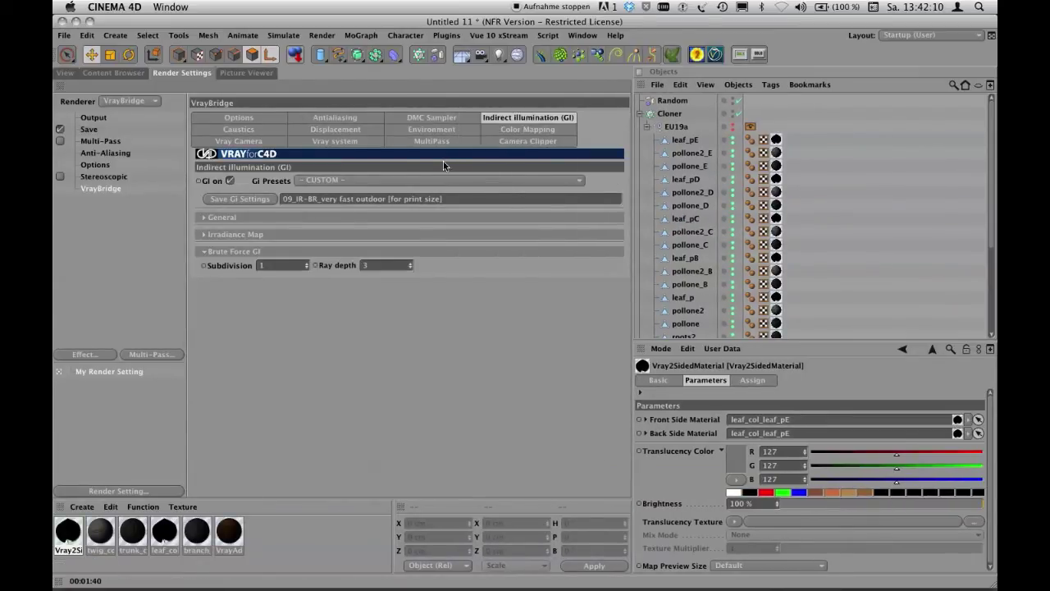
{"action": "left_click", "coordinate": [335, 119]}
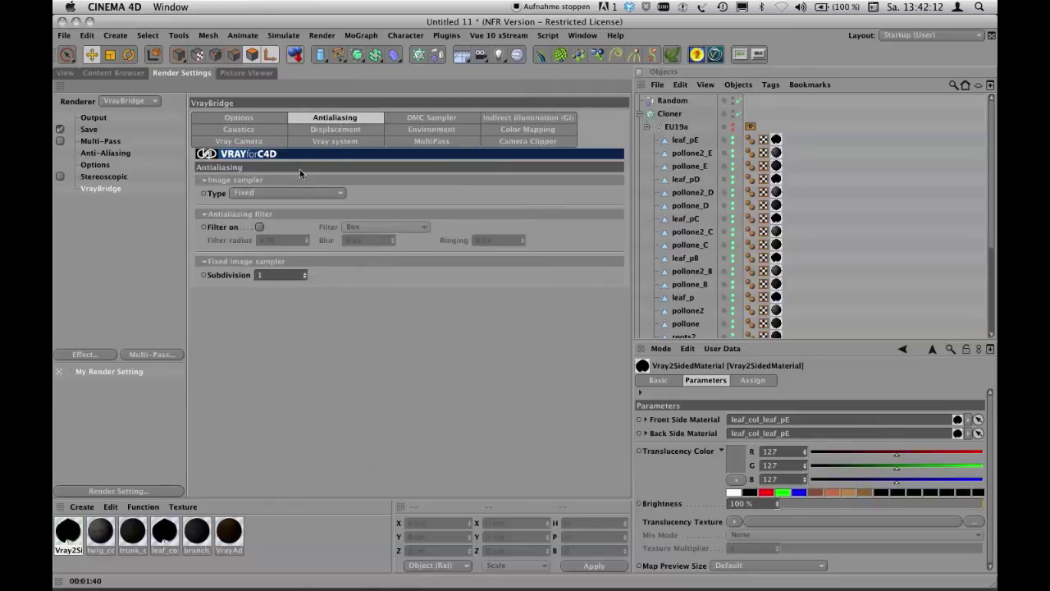
{"action": "left_click", "coordinate": [292, 193]}
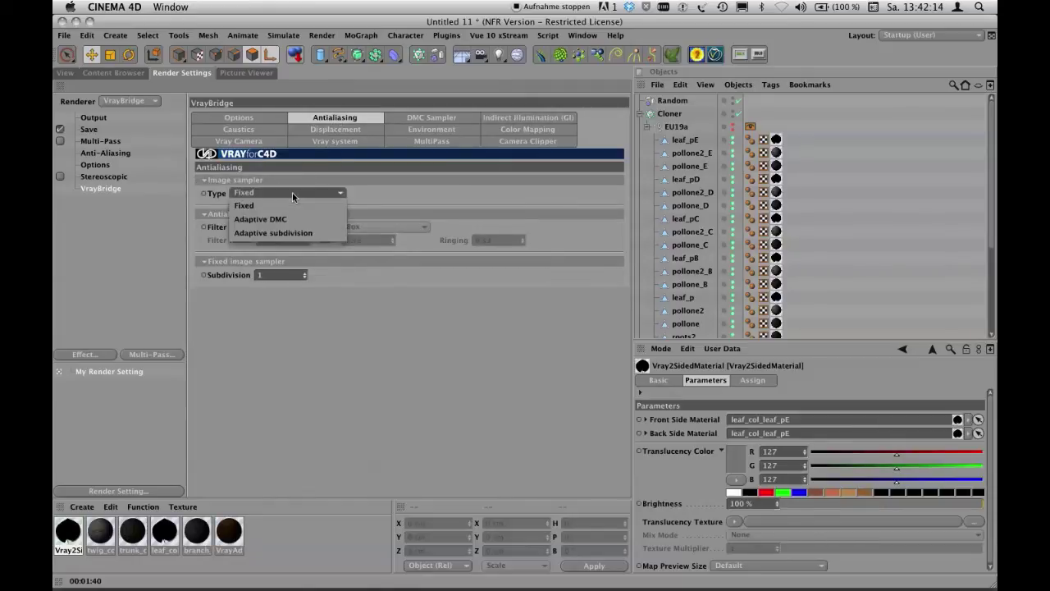
{"action": "left_click", "coordinate": [299, 220]}
{"action": "left_click", "coordinate": [436, 117]}
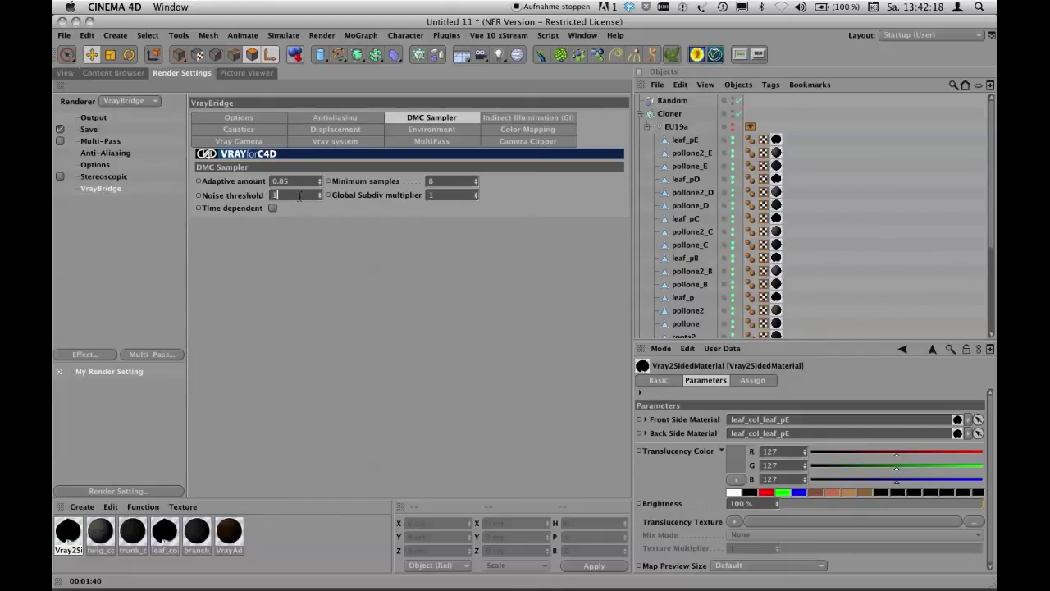
{"action": "double_click", "coordinate": [274, 195]}
{"action": "type", "text": "0.01"}
Choose the 09_IR-BR very fast outdoor GI preset, check output size, and view the render.
{"action": "left_click", "coordinate": [512, 120]}
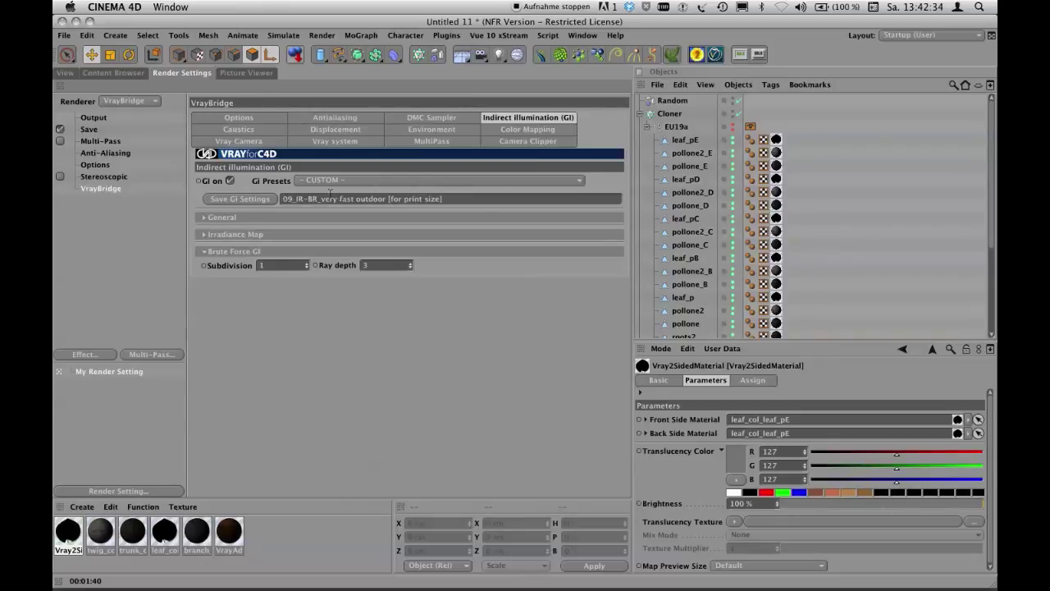
{"action": "left_click", "coordinate": [362, 182]}
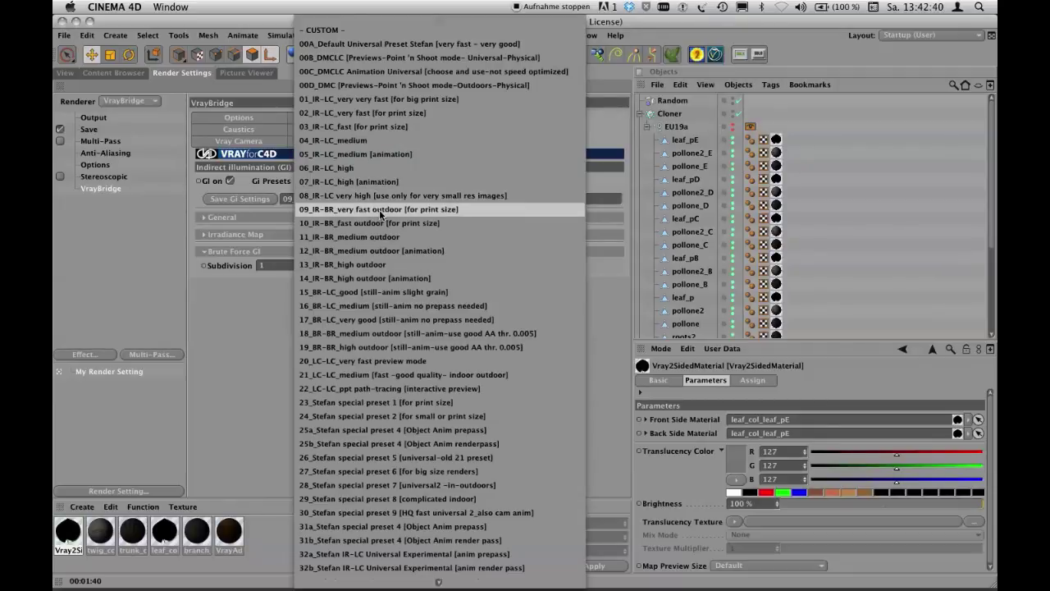
{"action": "left_click", "coordinate": [377, 211]}
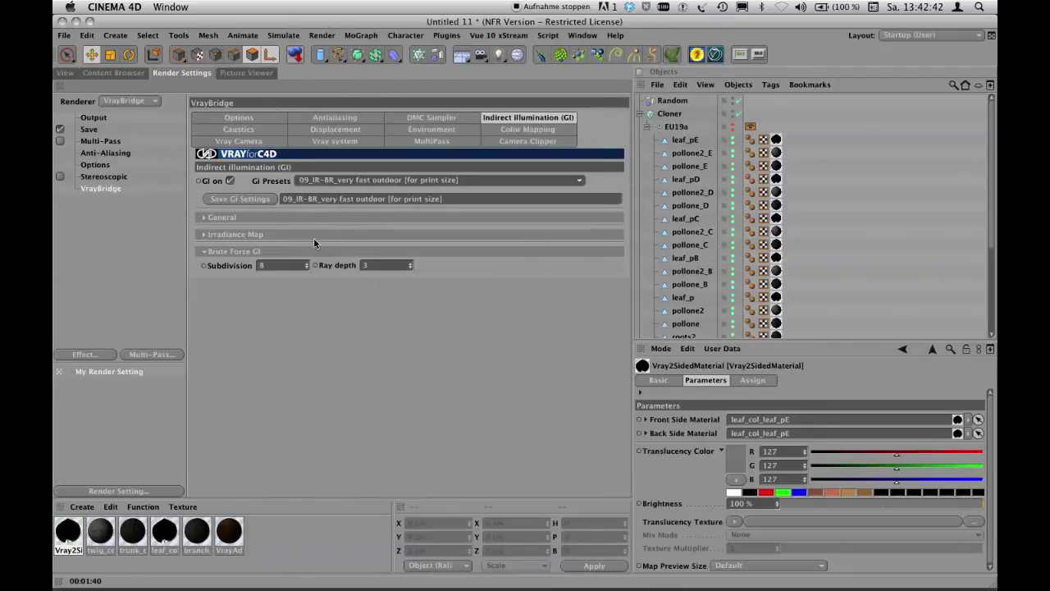
{"action": "left_click", "coordinate": [204, 218]}
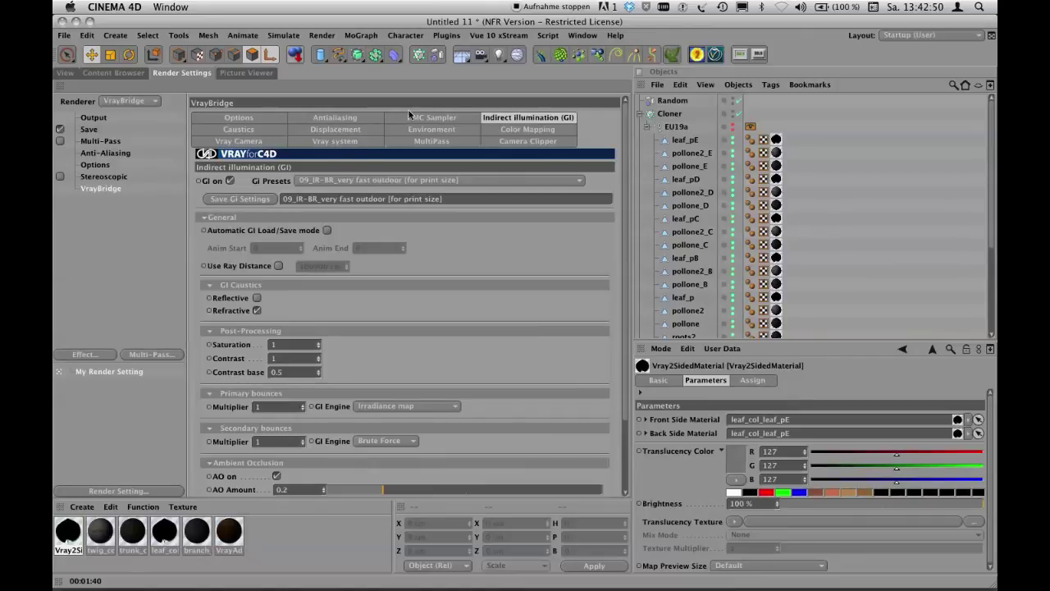
{"action": "left_click", "coordinate": [104, 120]}
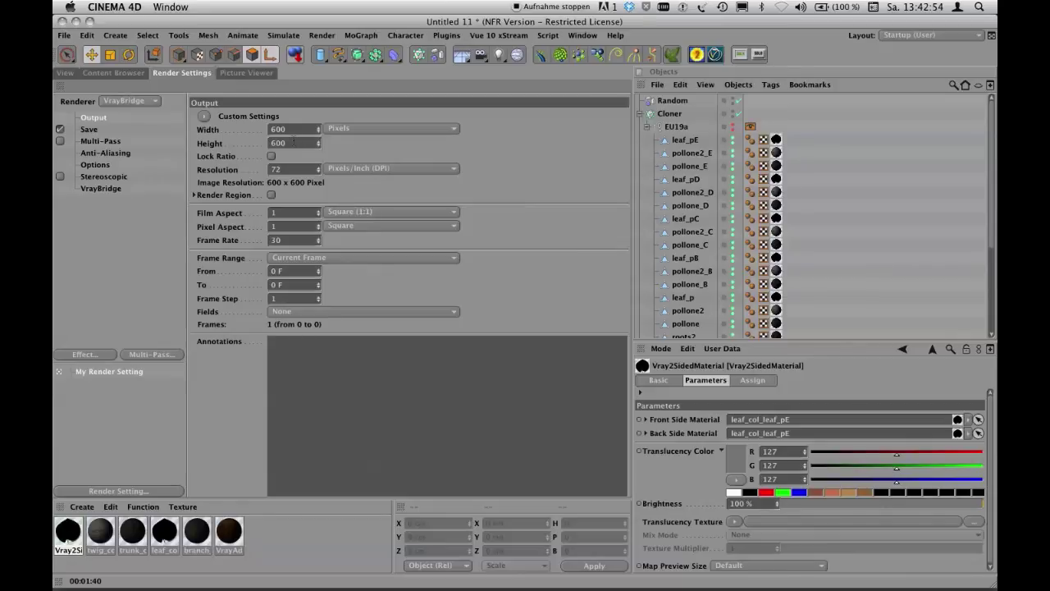
{"action": "left_click", "coordinate": [256, 73]}
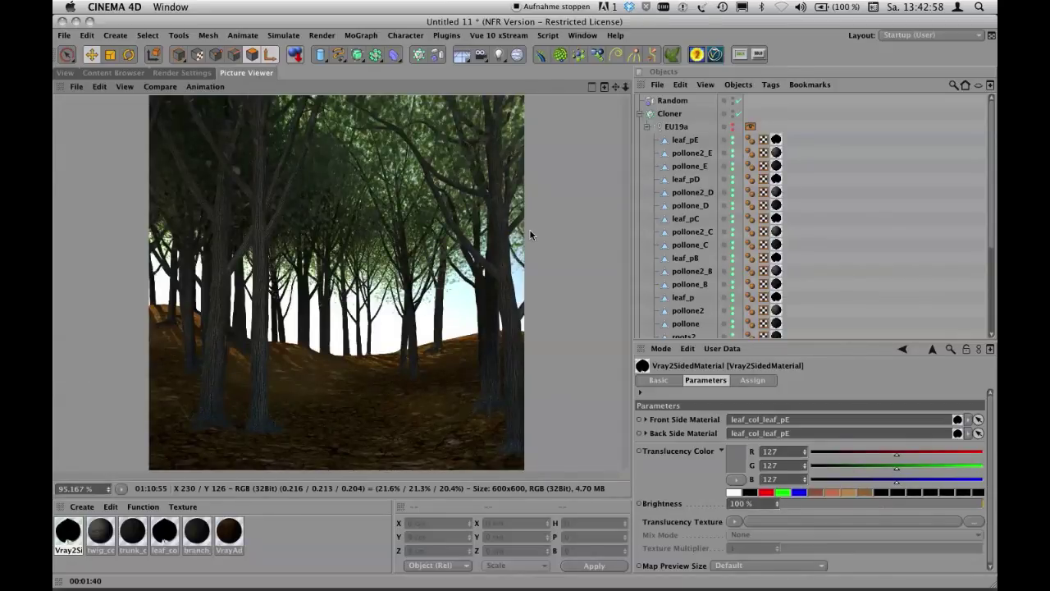
Show the render history beside the forest image, widened to reveal render times.
{"action": "left_click", "coordinate": [592, 87]}
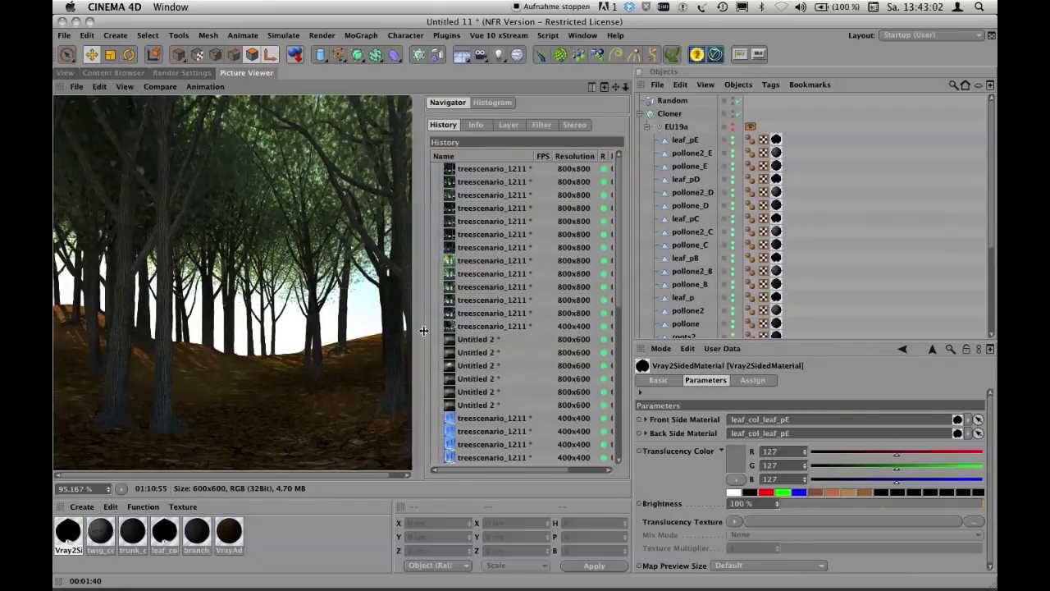
{"action": "left_click_drag", "start_coordinate": [420, 333], "coordinate": [359, 333]}
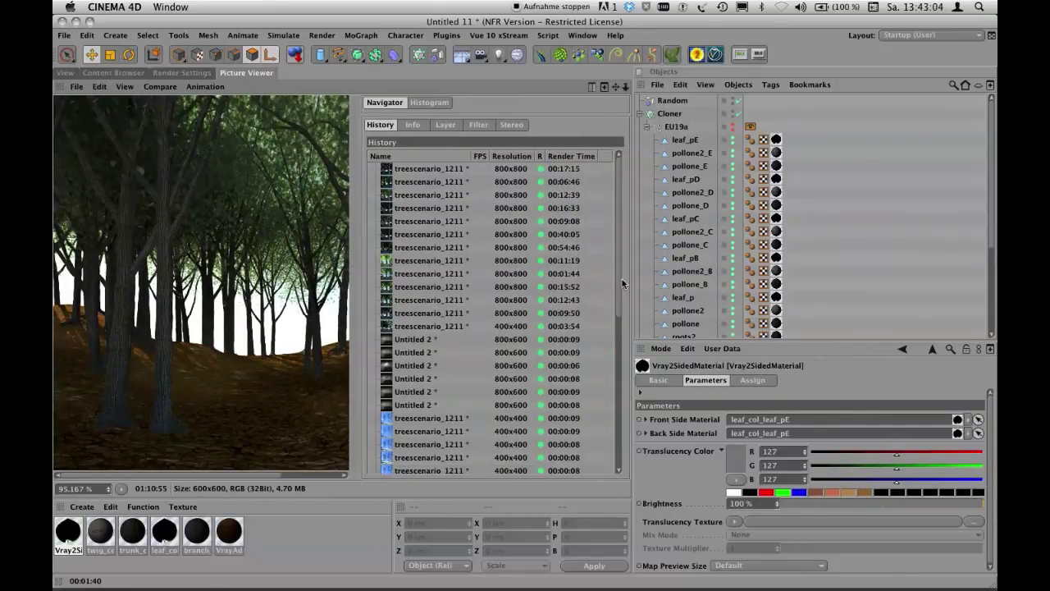
{"action": "scroll", "coordinate": [625, 407], "scroll_direction": "down", "scroll_amount": 10}
{"action": "scroll", "coordinate": [626, 407], "scroll_direction": "down", "scroll_amount": 3}
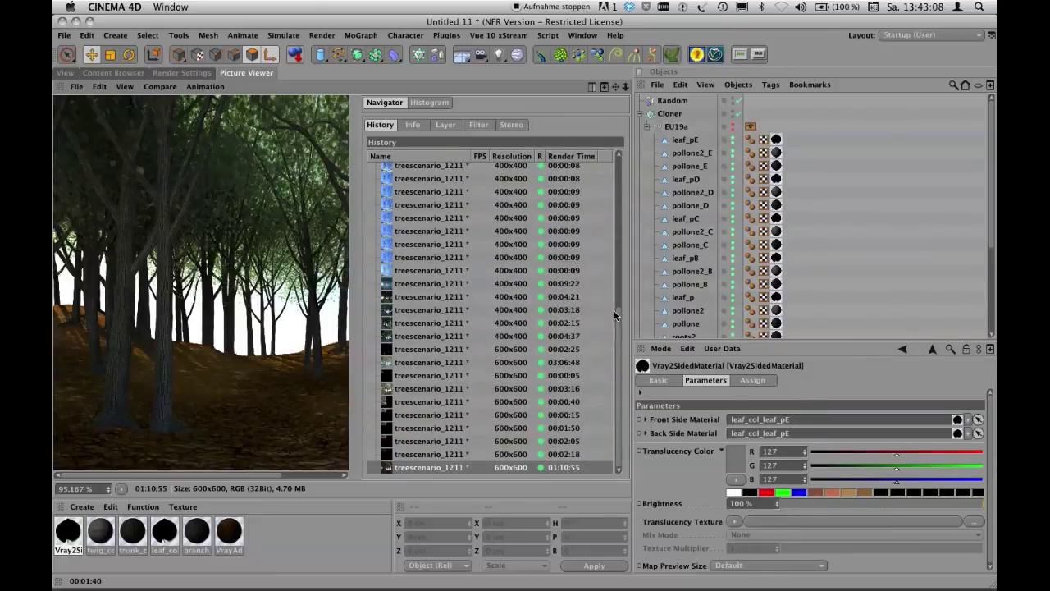
{"action": "left_click_drag", "start_coordinate": [617, 321], "coordinate": [611, 235]}
{"action": "scroll", "coordinate": [614, 173], "scroll_direction": "up", "scroll_amount": 1}
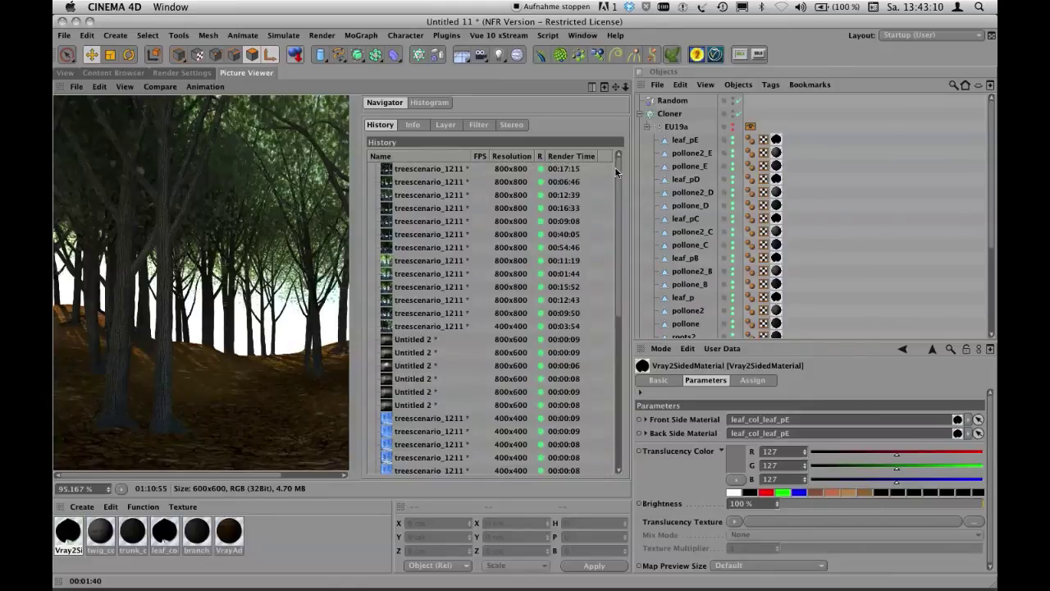
{"action": "left_click_drag", "start_coordinate": [359, 285], "coordinate": [439, 286]}
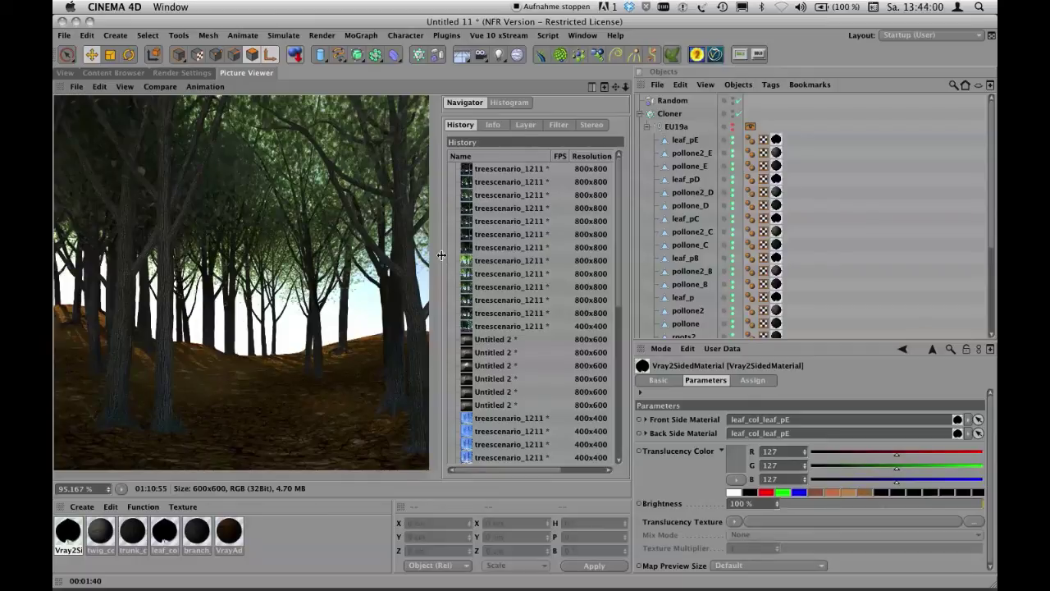
{"action": "left_click_drag", "start_coordinate": [439, 258], "coordinate": [443, 258]}
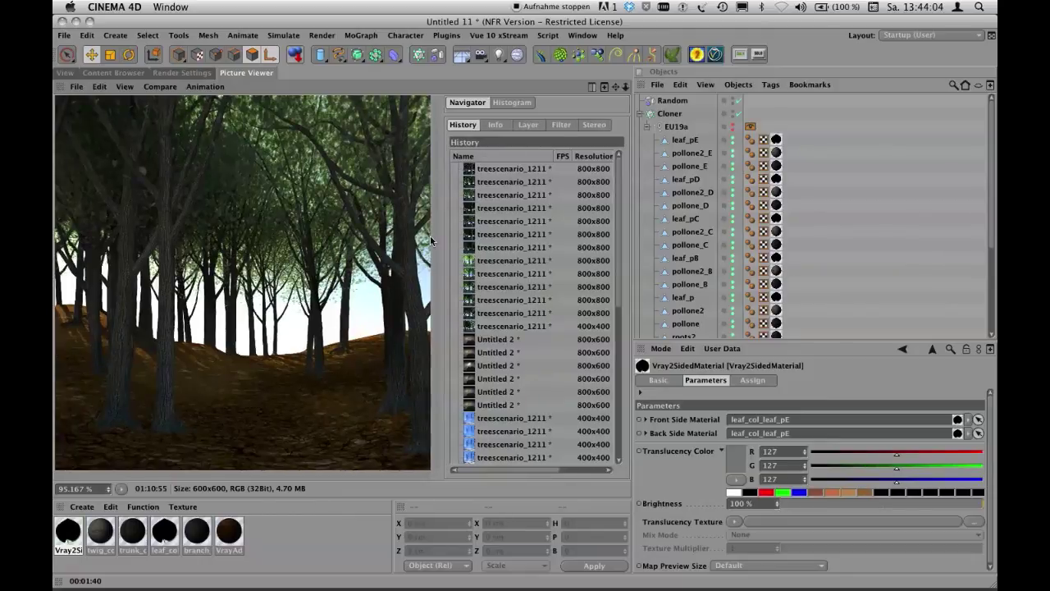